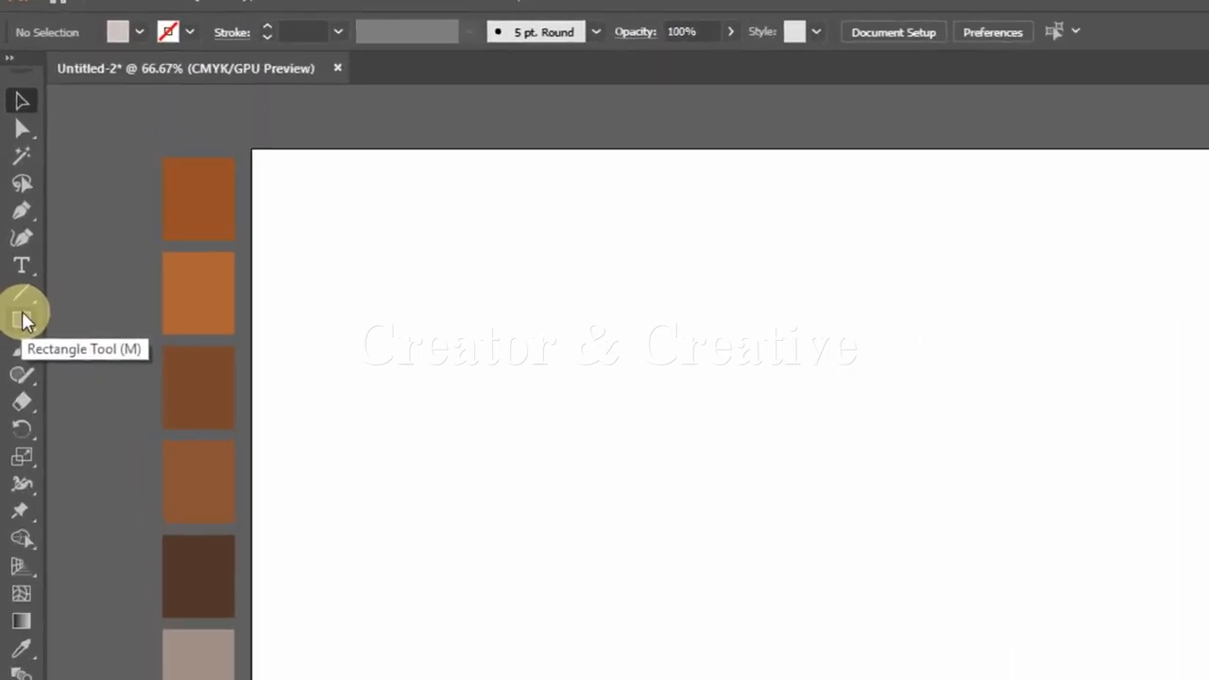
Step: Draw a beige wall rectangle about 407 by 162 pt and move it to the middle of the artboard
{"action": "left_click", "coordinate": [25, 348]}
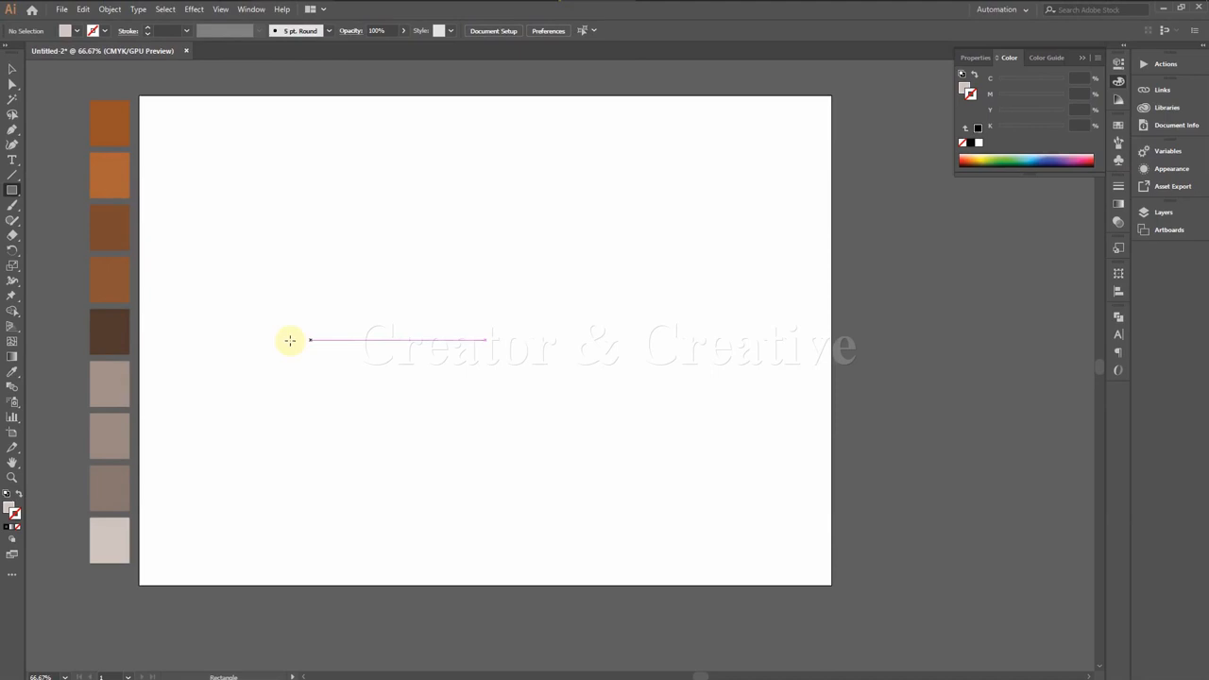
{"action": "left_click_drag", "start_coordinate": [315, 356], "coordinate": [582, 447]}
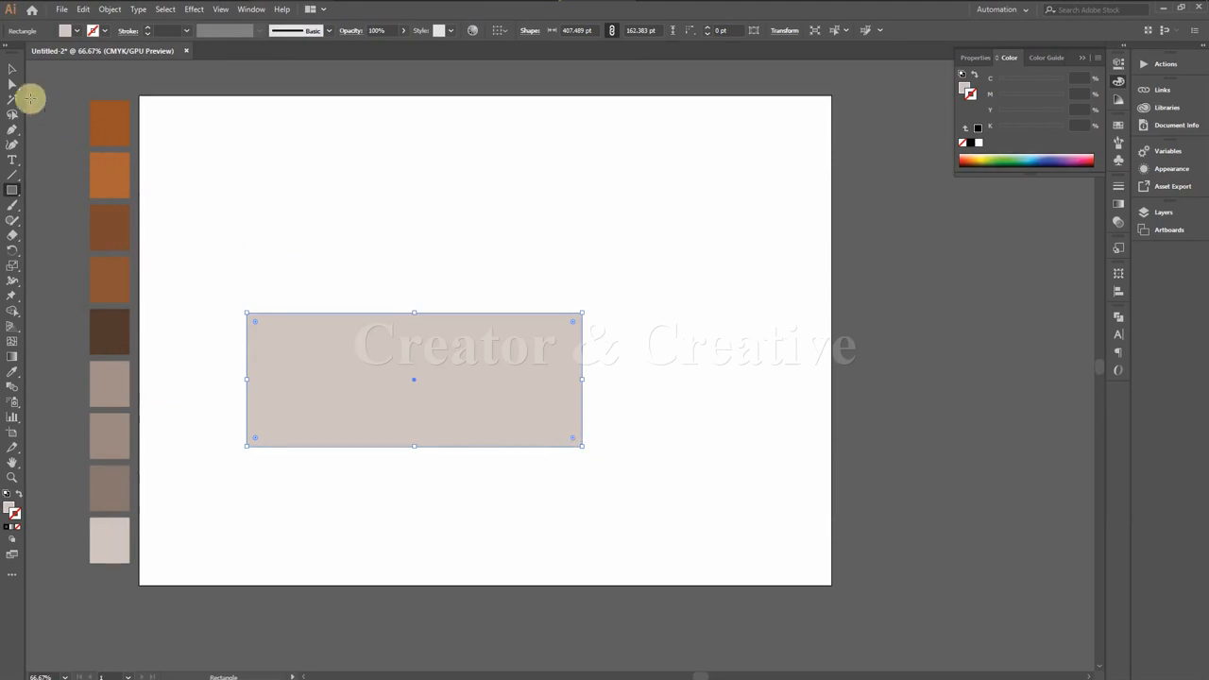
{"action": "left_click", "coordinate": [11, 74]}
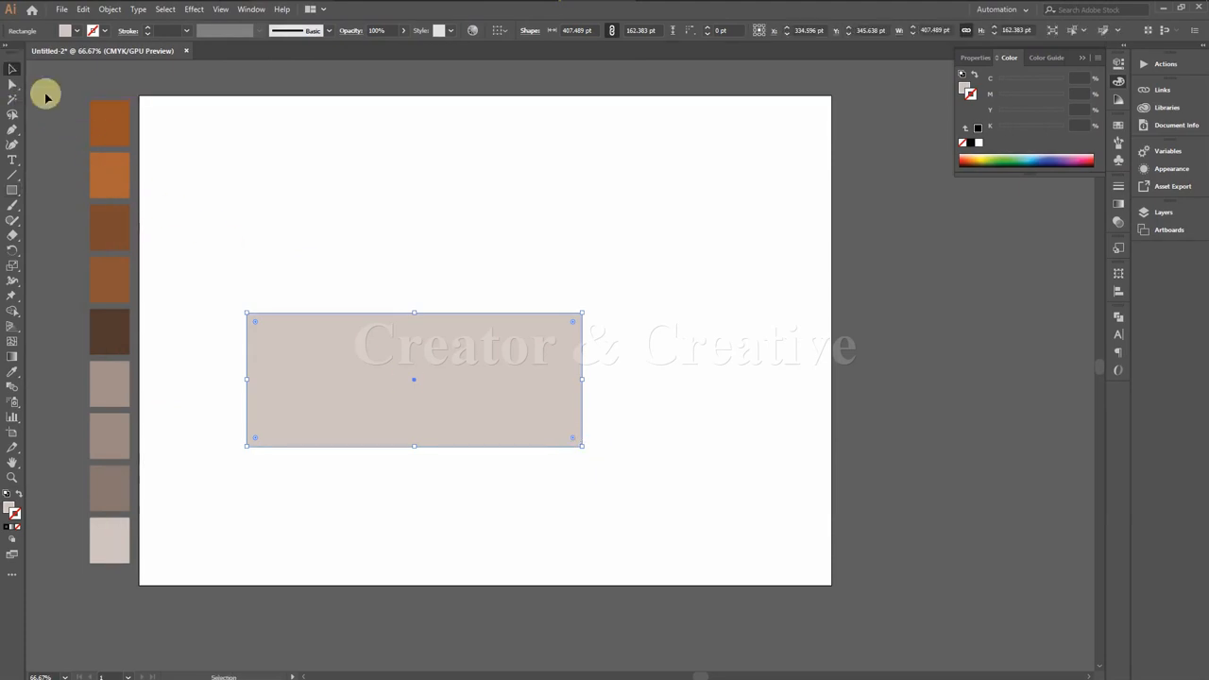
{"action": "left_click_drag", "start_coordinate": [386, 347], "coordinate": [438, 337]}
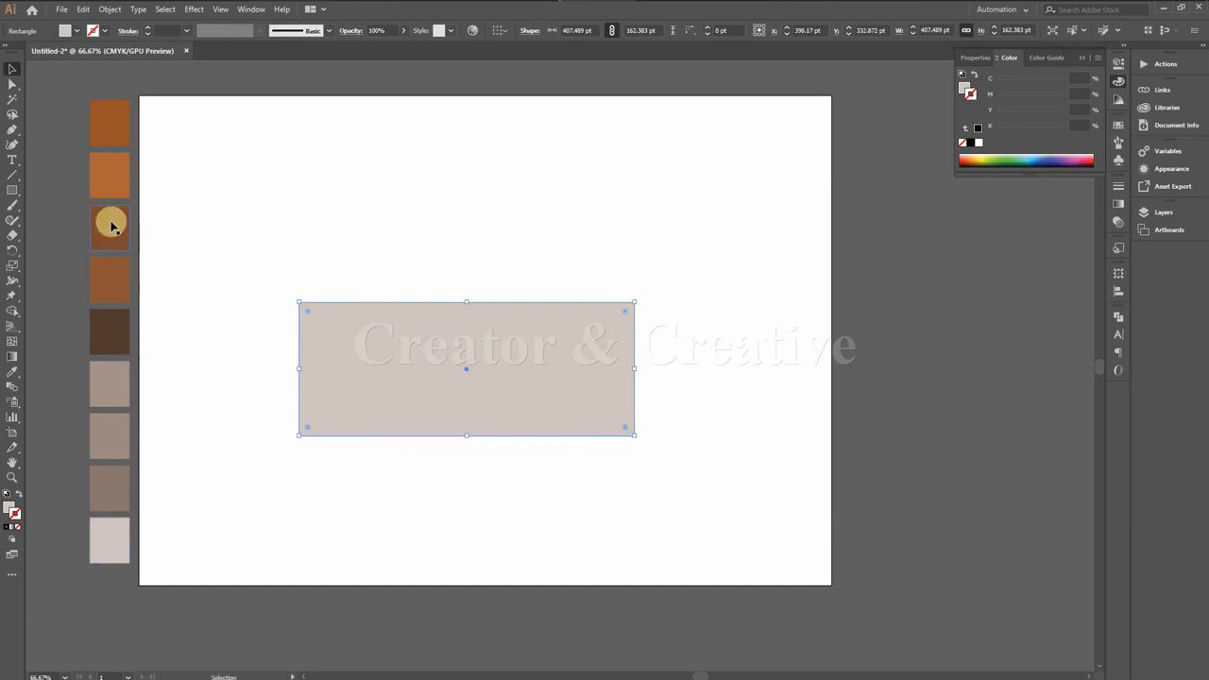
Step: Draw a small beige rectangle about 27 by 38 pt above the wall's upper-left corner
{"action": "left_click", "coordinate": [12, 192]}
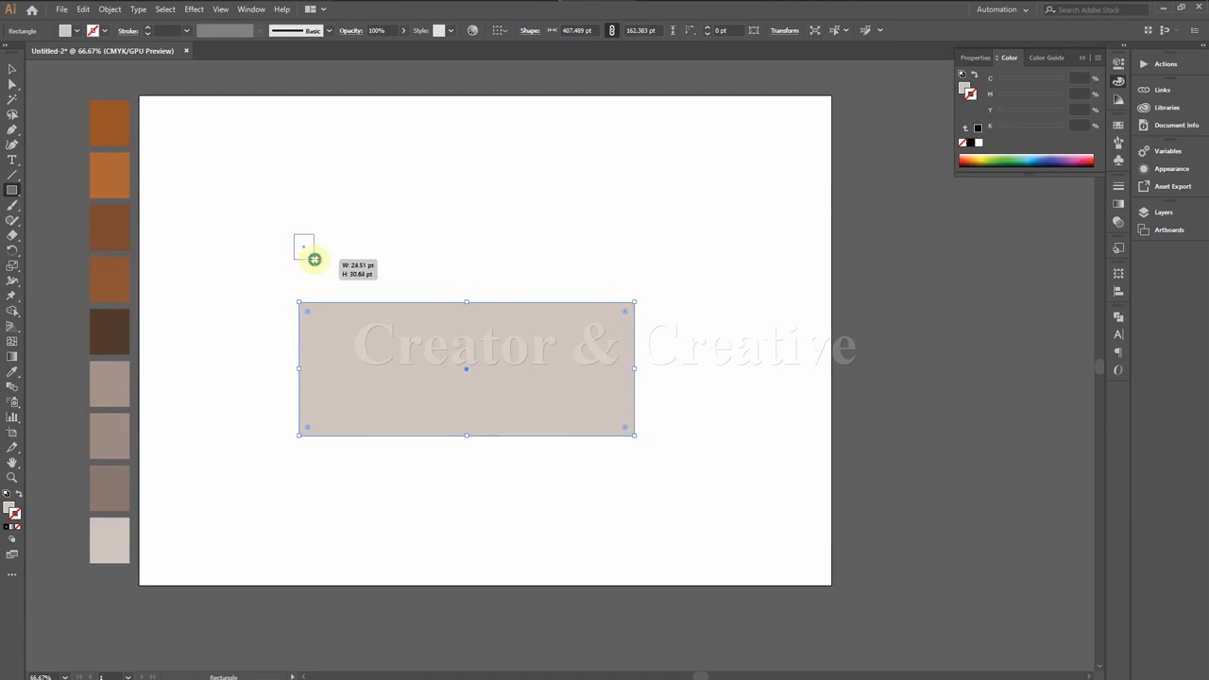
{"action": "left_click_drag", "start_coordinate": [315, 260], "coordinate": [316, 265]}
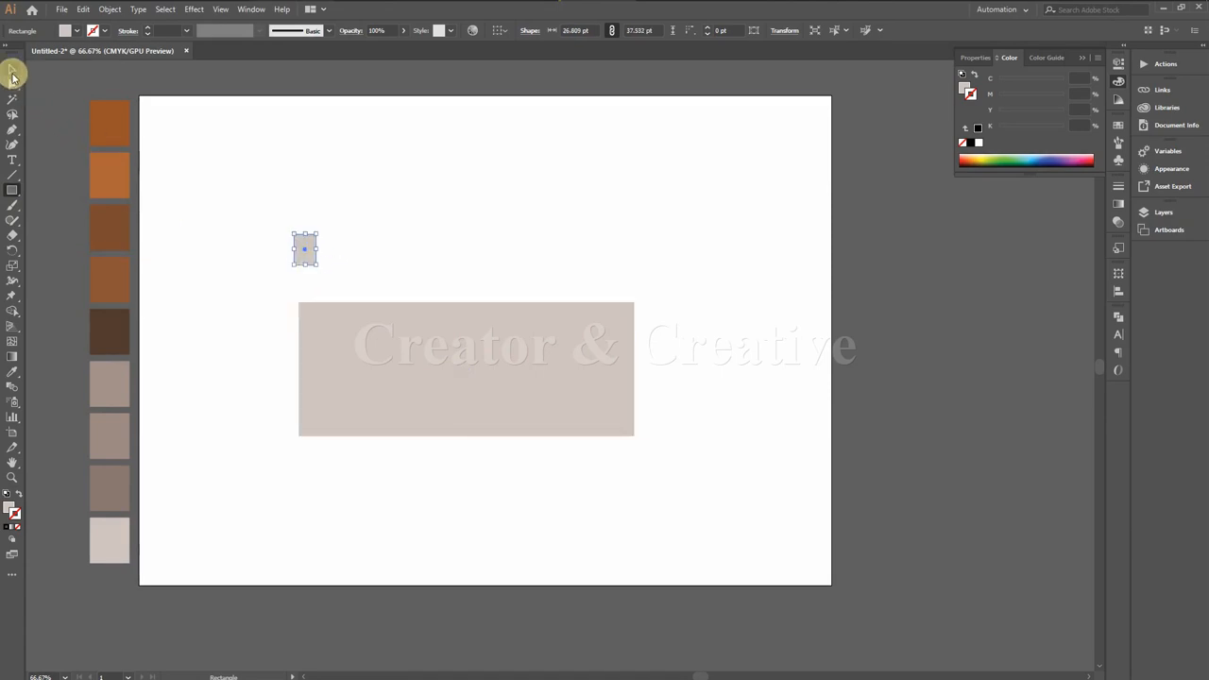
{"action": "left_click", "coordinate": [12, 73]}
{"action": "key", "text": "ctrl+equal"}
{"action": "key", "text": "ctrl+equal"}
{"action": "key", "text": "ctrl+equal"}
{"action": "key", "text": "ctrl+equal"}
{"action": "key", "text": "ctrl+equal"}
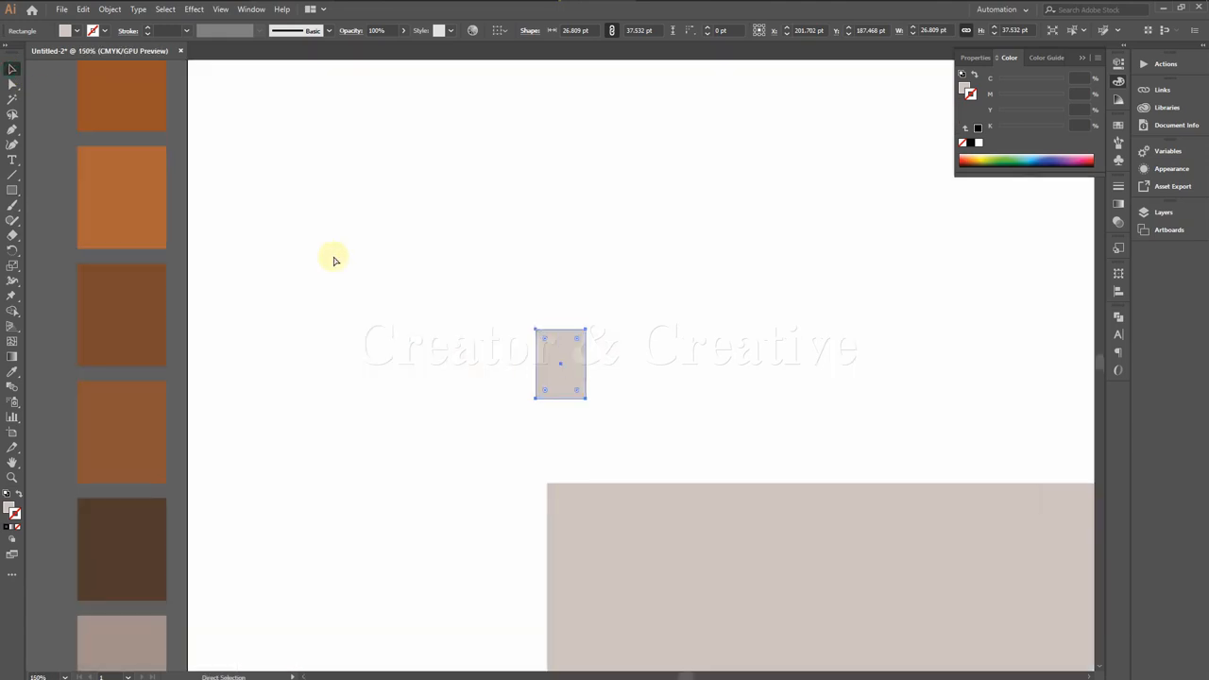
{"action": "key", "text": "ctrl+minus"}
{"action": "key", "text": "ctrl+minus"}
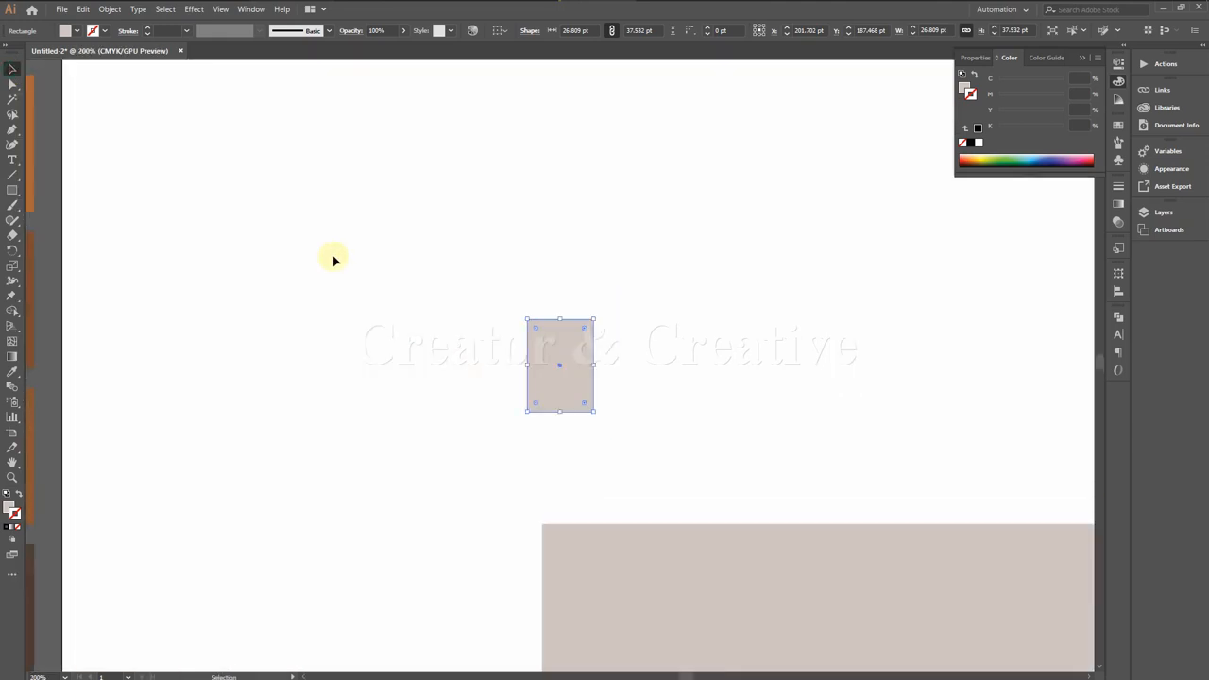
Step: Place the small rectangle on the wall's top edge, flush with the wall's left side, as the first battlement
{"action": "left_click_drag", "start_coordinate": [689, 405], "coordinate": [507, 289]}
{"action": "left_click_drag", "start_coordinate": [368, 202], "coordinate": [507, 346]}
{"action": "left_click", "coordinate": [823, 437], "text": "shift"}
{"action": "left_click", "coordinate": [1118, 292]}
{"action": "left_click", "coordinate": [718, 261]}
Step: Repeat the battlement copy along the wall's top edge until nine evenly spaced battlements span the wall
{"action": "key", "text": "ctrl+minus"}
{"action": "key", "text": "ctrl+minus"}
{"action": "key", "text": "ctrl+minus"}
{"action": "key", "text": "ctrl+d"}
{"action": "key", "text": "ctrl+d"}
{"action": "key", "text": "ctrl+d"}
{"action": "key", "text": "ctrl+d"}
{"action": "key", "text": "ctrl+d"}
{"action": "key", "text": "ctrl+d"}
{"action": "key", "text": "ctrl+d"}
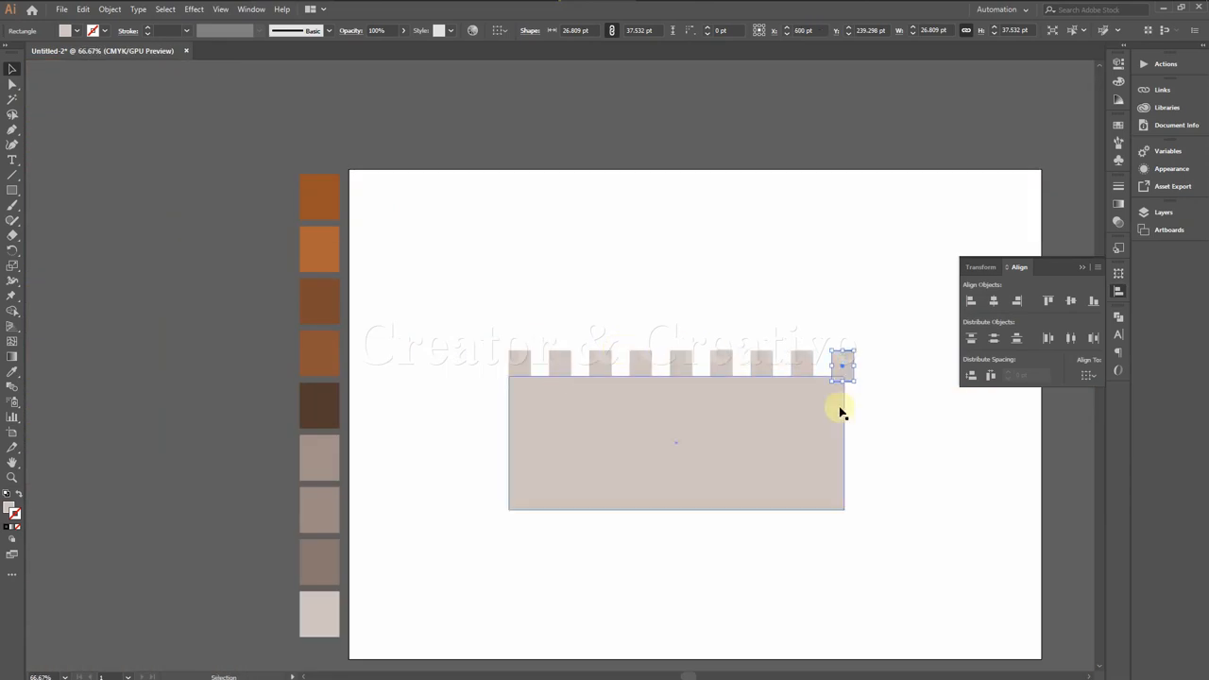
Step: Move the last battlement inward so it sits flush with the wall's right edge
{"action": "key", "text": "ctrl+shift+a"}
{"action": "key", "text": "a"}
{"action": "key", "text": "ctrl+plus"}
{"action": "key", "text": "ctrl+plus"}
{"action": "left_click_drag", "start_coordinate": [1101, 511], "coordinate": [661, 454]}
{"action": "left_click_drag", "start_coordinate": [761, 297], "coordinate": [739, 296]}
{"action": "left_click_drag", "start_coordinate": [790, 378], "coordinate": [722, 298]}
{"action": "left_click", "coordinate": [857, 363]}
Step: Select all the battlements and distribute them evenly in the horizontal direction
{"action": "key", "text": "ctrl+minus"}
{"action": "left_click_drag", "start_coordinate": [586, 426], "coordinate": [635, 437]}
{"action": "left_click_drag", "start_coordinate": [225, 205], "coordinate": [758, 335]}
{"action": "left_click", "coordinate": [1087, 338]}
{"action": "left_click", "coordinate": [919, 394]}
Step: Draw a door rectangle about 94 by 121 pt above the wall and fully round its two top corners
{"action": "left_click_drag", "start_coordinate": [638, 404], "coordinate": [670, 517]}
{"action": "mouse_move", "coordinate": [466, 215]}
{"action": "left_mouse_down"}
{"action": "mouse_move", "coordinate": [585, 330]}
{"action": "mouse_move", "coordinate": [584, 366]}
{"action": "left_mouse_up"}
{"action": "left_click", "coordinate": [13, 84]}
{"action": "left_click", "coordinate": [498, 241]}
{"action": "left_click_drag", "start_coordinate": [477, 225], "coordinate": [570, 281]}
Step: Add an anchor point at the middle of the door's bottom edge and delete the door's right half
{"action": "left_click", "coordinate": [13, 130]}
{"action": "left_click", "coordinate": [525, 367]}
{"action": "left_click", "coordinate": [13, 84]}
{"action": "left_click_drag", "start_coordinate": [554, 183], "coordinate": [637, 388]}
{"action": "key", "text": "Delete"}
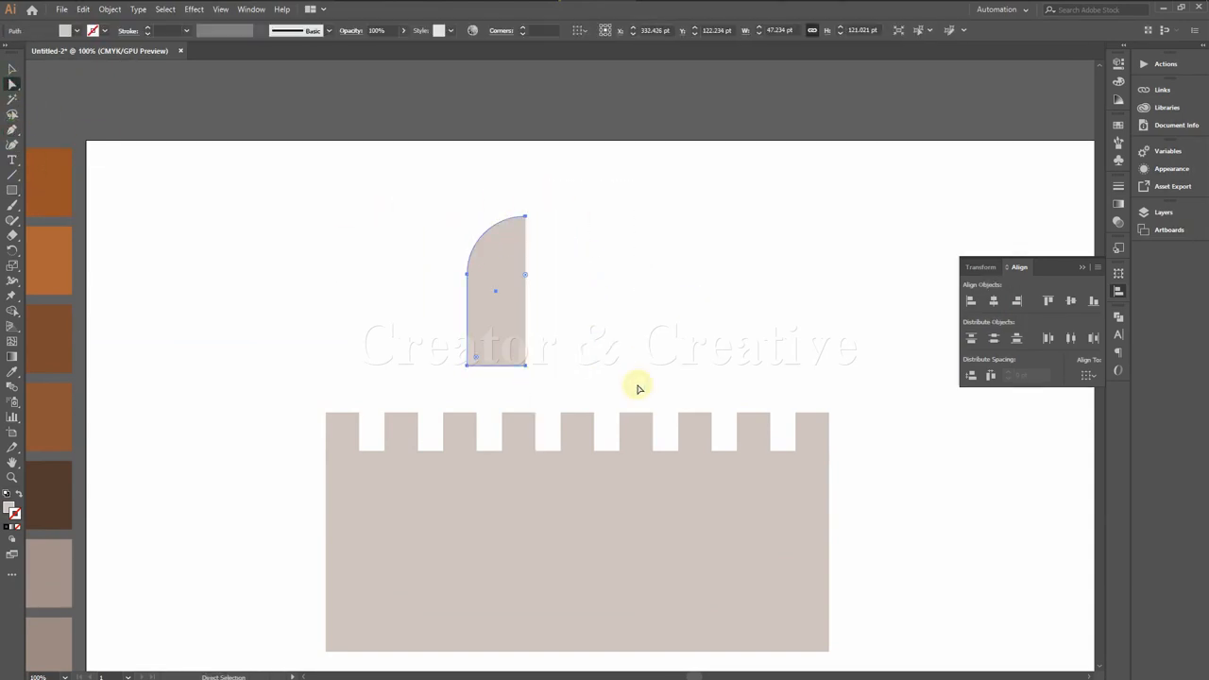
Step: Paste a copy of the half door in front of the original and reflect it across the vertical axis
{"action": "left_click", "coordinate": [12, 71]}
{"action": "left_click", "coordinate": [83, 9]}
{"action": "left_click", "coordinate": [104, 69]}
{"action": "left_click", "coordinate": [83, 8]}
{"action": "left_click", "coordinate": [115, 96]}
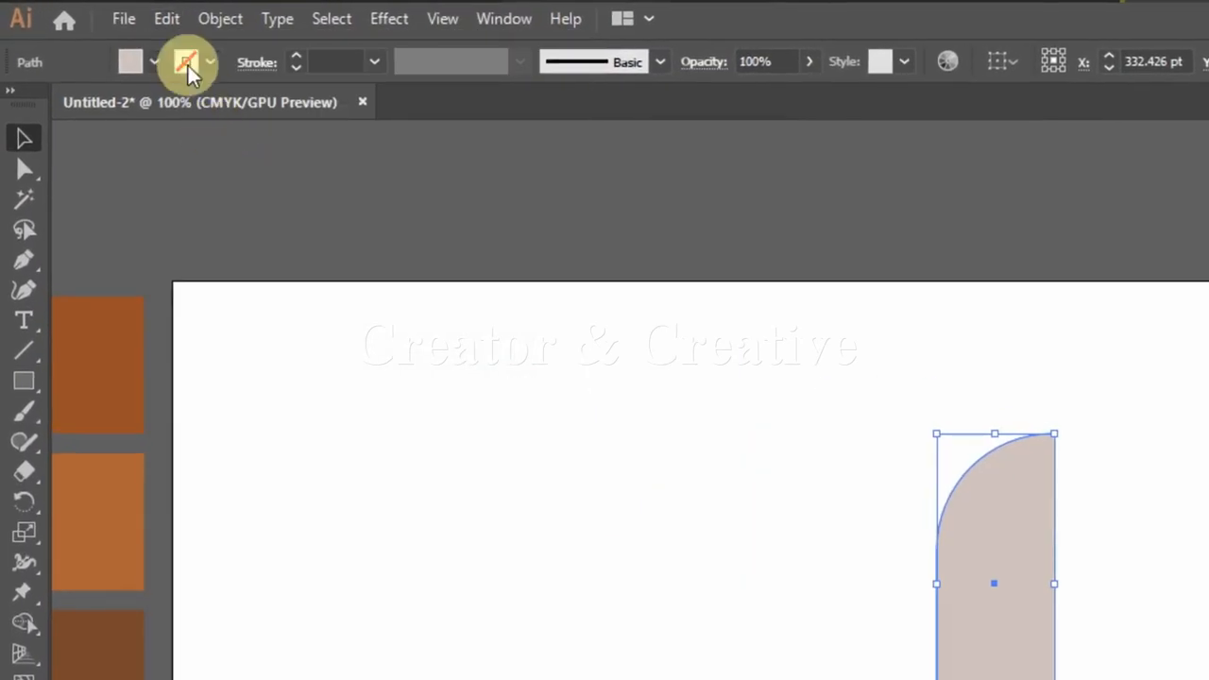
{"action": "left_click", "coordinate": [222, 17]}
{"action": "mouse_move", "coordinate": [260, 45]}
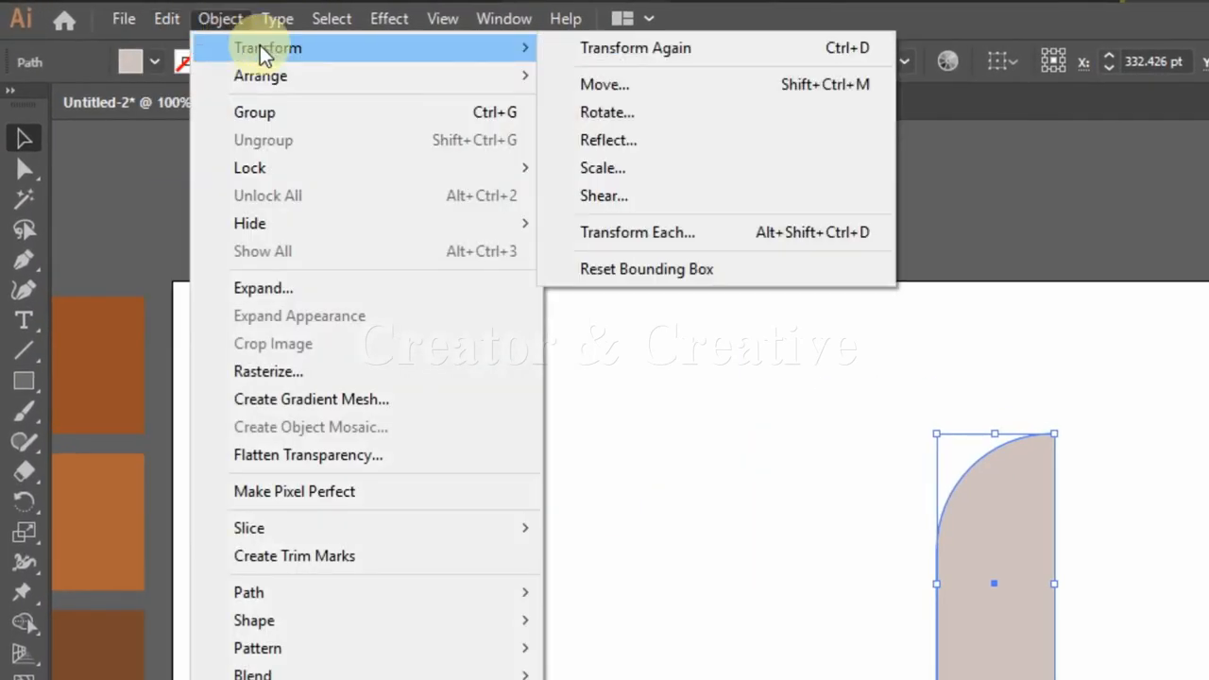
{"action": "left_click", "coordinate": [604, 138]}
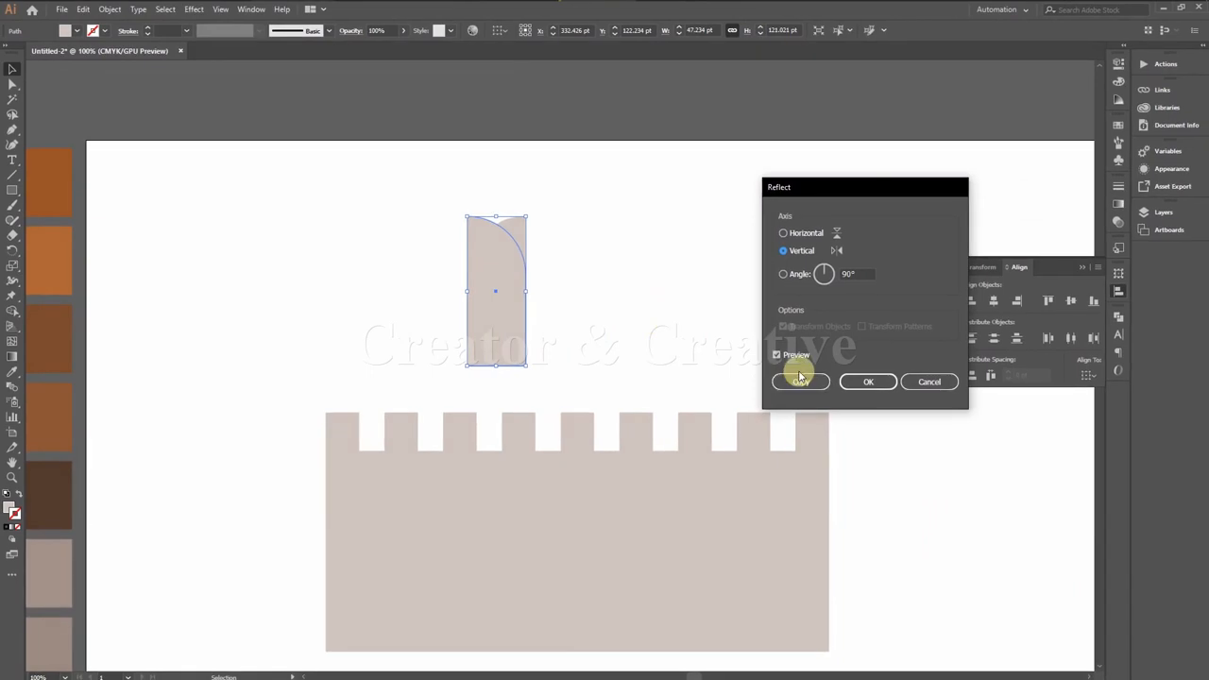
{"action": "left_click", "coordinate": [865, 381]}
Step: Place the mirrored half against the original and move both door halves to the artboard's upper-left area
{"action": "left_click_drag", "start_coordinate": [497, 266], "coordinate": [558, 272]}
{"action": "key", "text": "ctrl+plus"}
{"action": "key", "text": "ctrl+plus"}
{"action": "key", "text": "ctrl+plus"}
{"action": "key", "text": "ctrl+z"}
{"action": "left_click", "coordinate": [570, 272]}
{"action": "left_click", "coordinate": [597, 268], "text": "shift"}
{"action": "key", "text": "ctrl+minus"}
{"action": "key", "text": "ctrl+minus"}
{"action": "left_click_drag", "start_coordinate": [745, 355], "coordinate": [308, 306]}
Step: Color the right door half with the third brown swatch and the left half with the lighter fourth swatch
{"action": "scroll", "coordinate": [472, 394], "scroll_direction": "left", "scroll_amount": 3}
{"action": "scroll", "coordinate": [472, 394], "scroll_direction": "up", "scroll_amount": 1}
{"action": "left_click", "coordinate": [472, 394]}
{"action": "left_click", "coordinate": [12, 371]}
{"action": "left_click", "coordinate": [192, 404]}
{"action": "left_click", "coordinate": [11, 70]}
{"action": "left_click", "coordinate": [391, 284]}
{"action": "left_click", "coordinate": [13, 372]}
{"action": "left_click", "coordinate": [198, 515]}
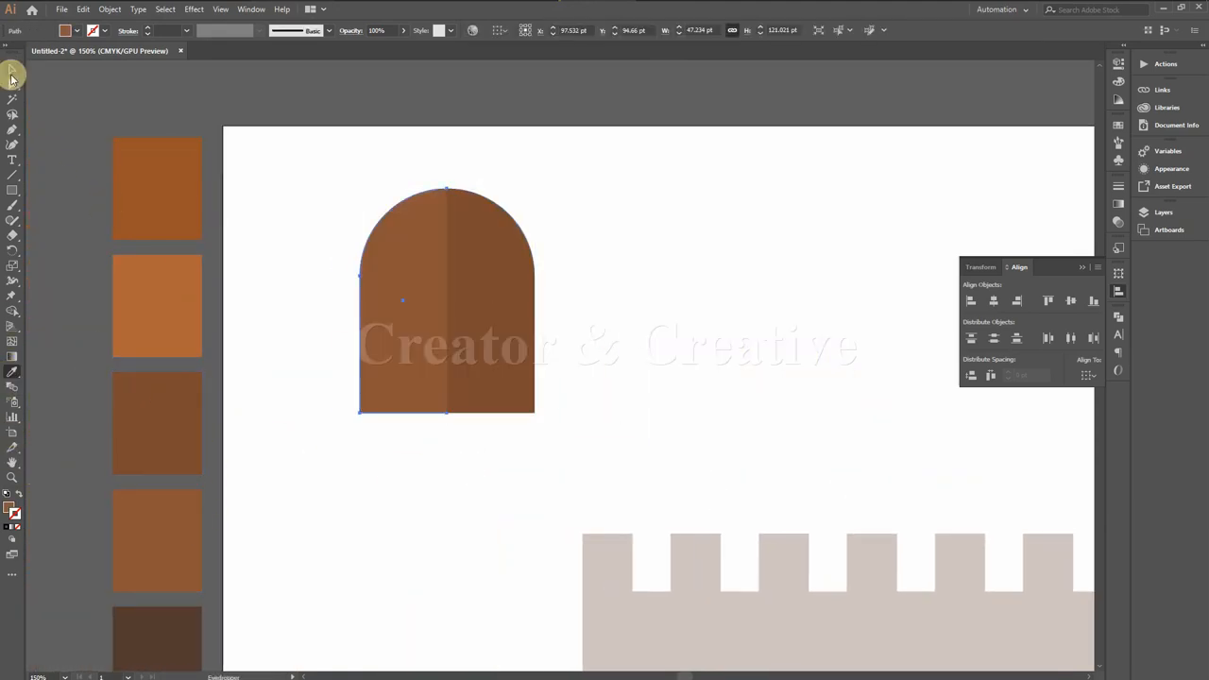
{"action": "left_click", "coordinate": [11, 73]}
{"action": "left_click", "coordinate": [252, 157]}
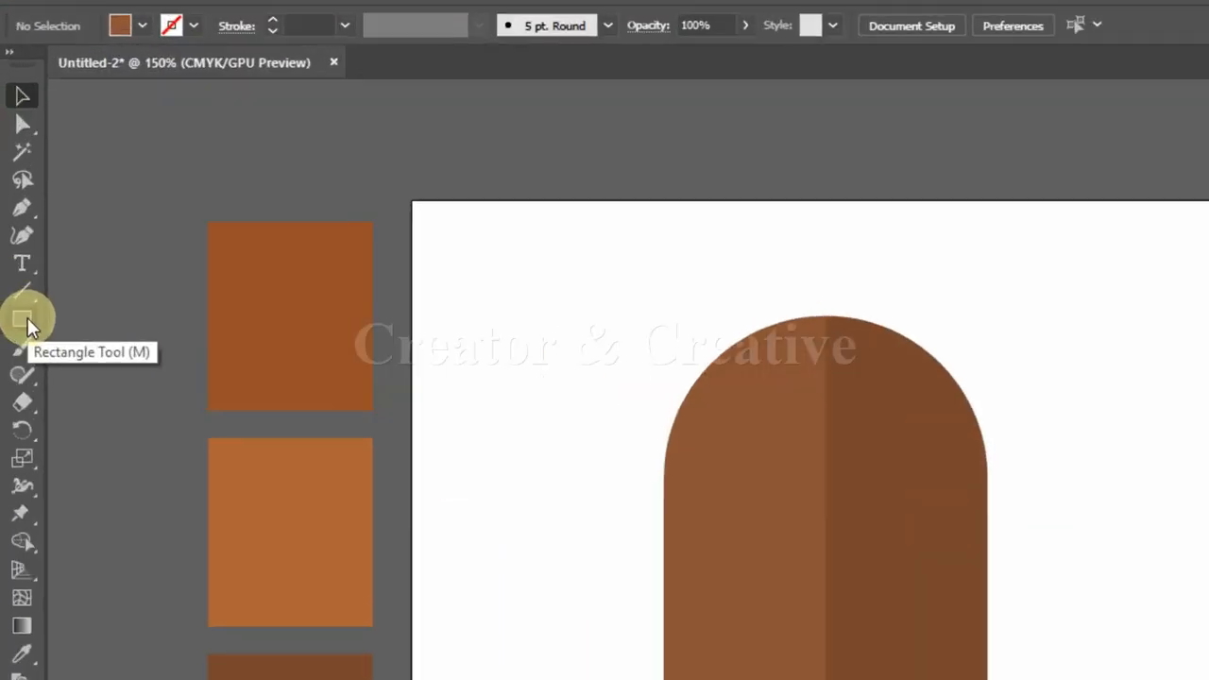
Step: Draw a circle about 8.5 pt across beside the door and fill it with the darkest brown swatch
{"action": "left_click_drag", "start_coordinate": [18, 192], "coordinate": [62, 219]}
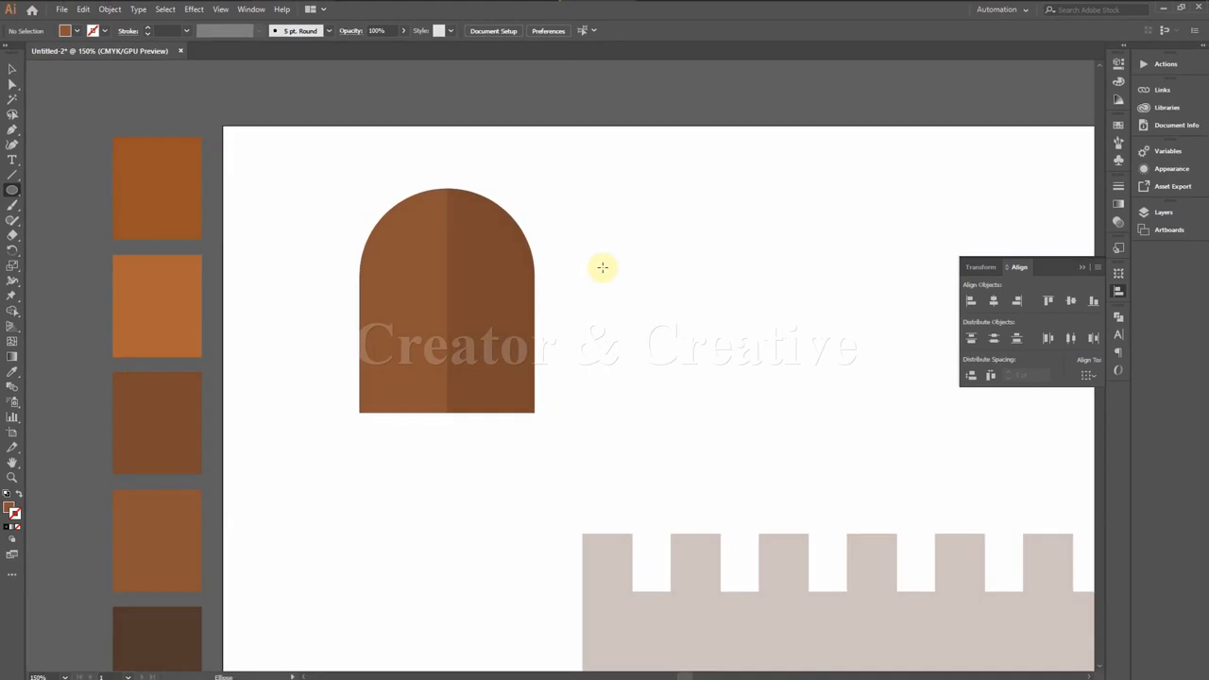
{"action": "left_click_drag", "start_coordinate": [610, 278], "coordinate": [612, 277]}
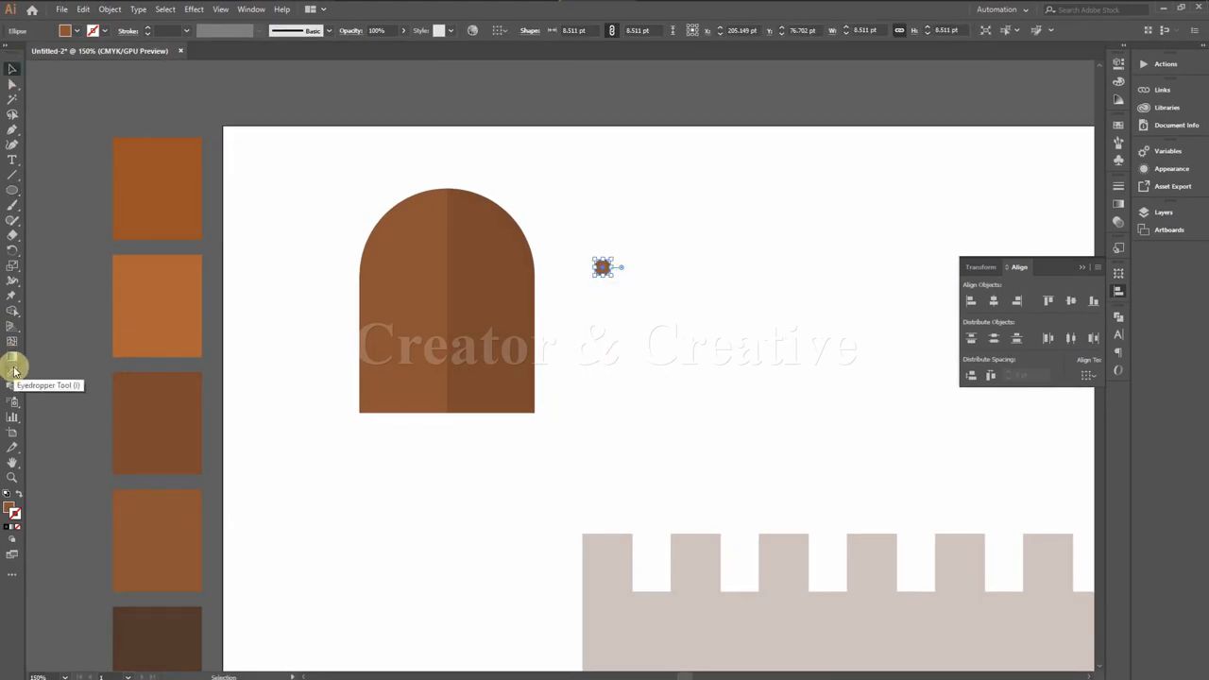
{"action": "left_click", "coordinate": [12, 372]}
{"action": "scroll", "coordinate": [162, 566], "scroll_direction": "down", "scroll_amount": 1}
{"action": "left_click", "coordinate": [161, 607]}
{"action": "left_click", "coordinate": [11, 66]}
Step: Duplicate the dark circle and place the pair on the door as knobs, one on each side of the center seam
{"action": "left_click_drag", "start_coordinate": [575, 194], "coordinate": [636, 272]}
{"action": "key", "text": "ctrl+plus"}
{"action": "key", "text": "ctrl+plus"}
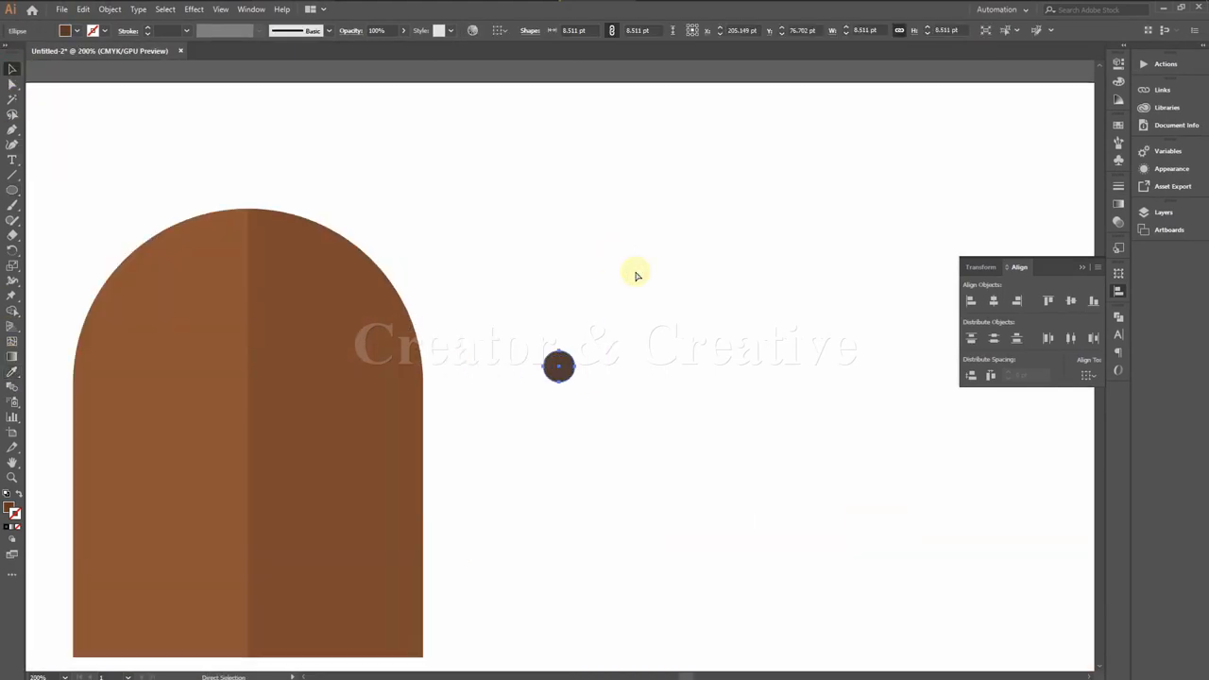
{"action": "left_click_drag", "start_coordinate": [601, 492], "coordinate": [682, 375]}
{"action": "left_click", "coordinate": [682, 375]}
{"action": "left_click_drag", "start_coordinate": [648, 248], "coordinate": [369, 332]}
{"action": "key", "text": "ctrl+minus"}
{"action": "key", "text": "ctrl+minus"}
{"action": "key", "text": "ctrl+minus"}
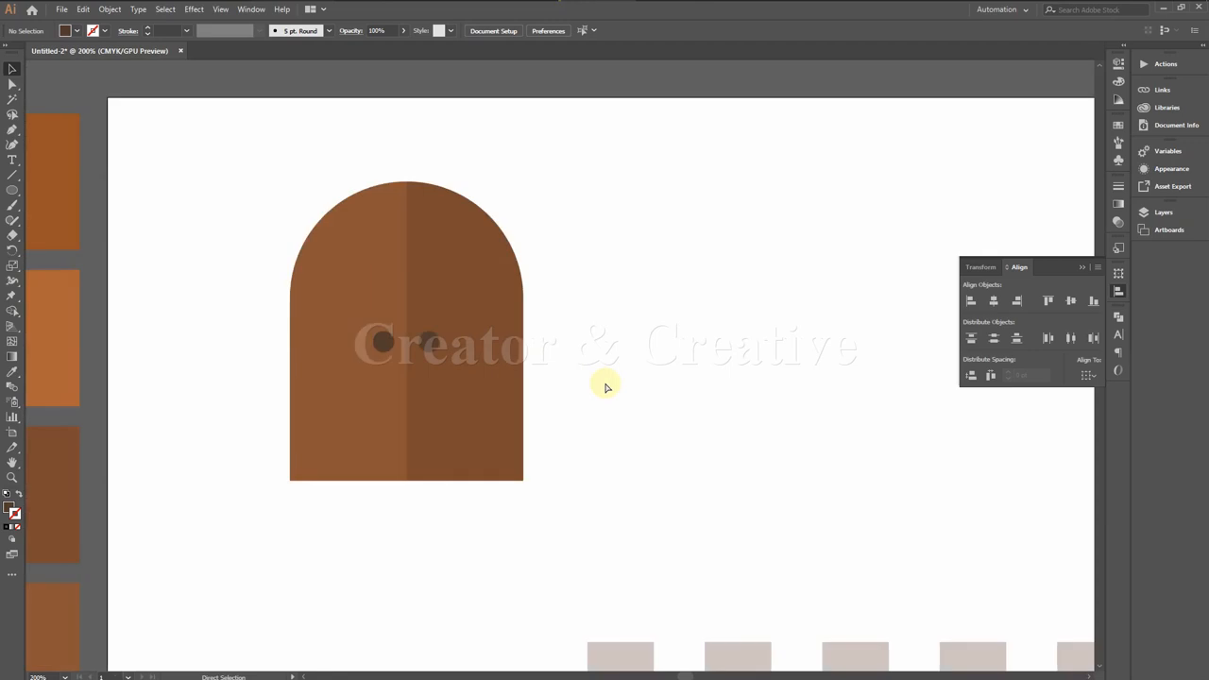
Step: Group the two door halves with their knobs
{"action": "left_click_drag", "start_coordinate": [384, 248], "coordinate": [574, 458]}
{"action": "key", "text": "ctrl+g"}
{"action": "key", "text": "v"}
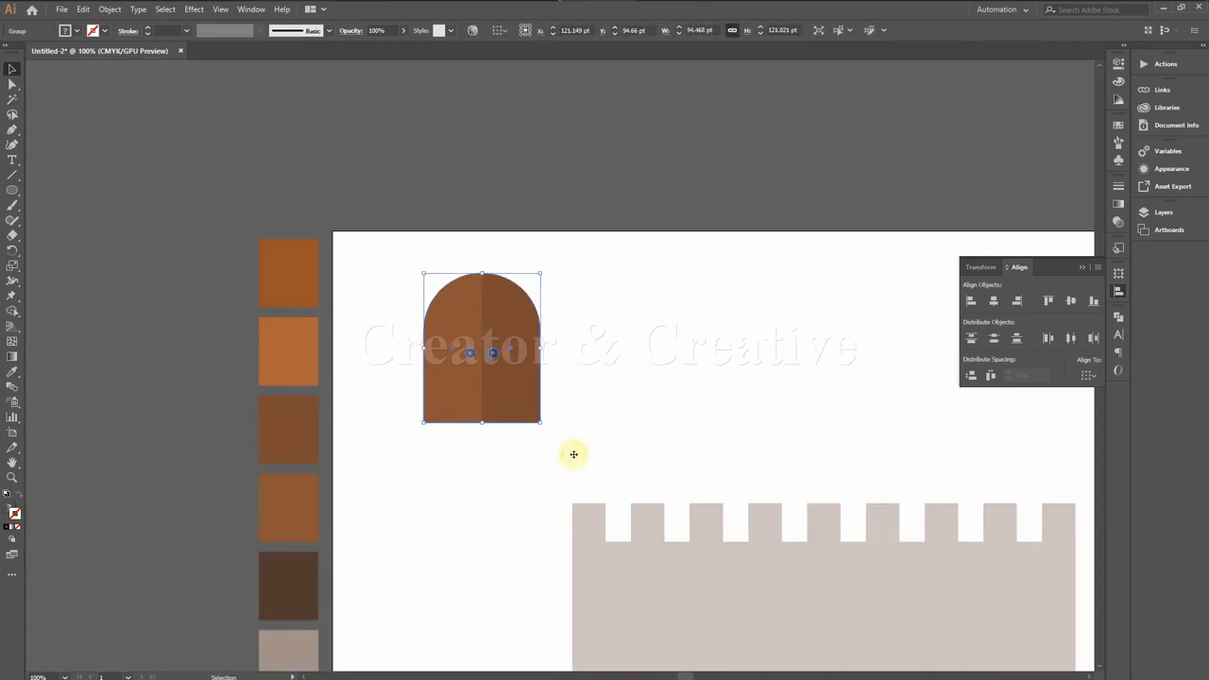
{"action": "left_click", "coordinate": [634, 424]}
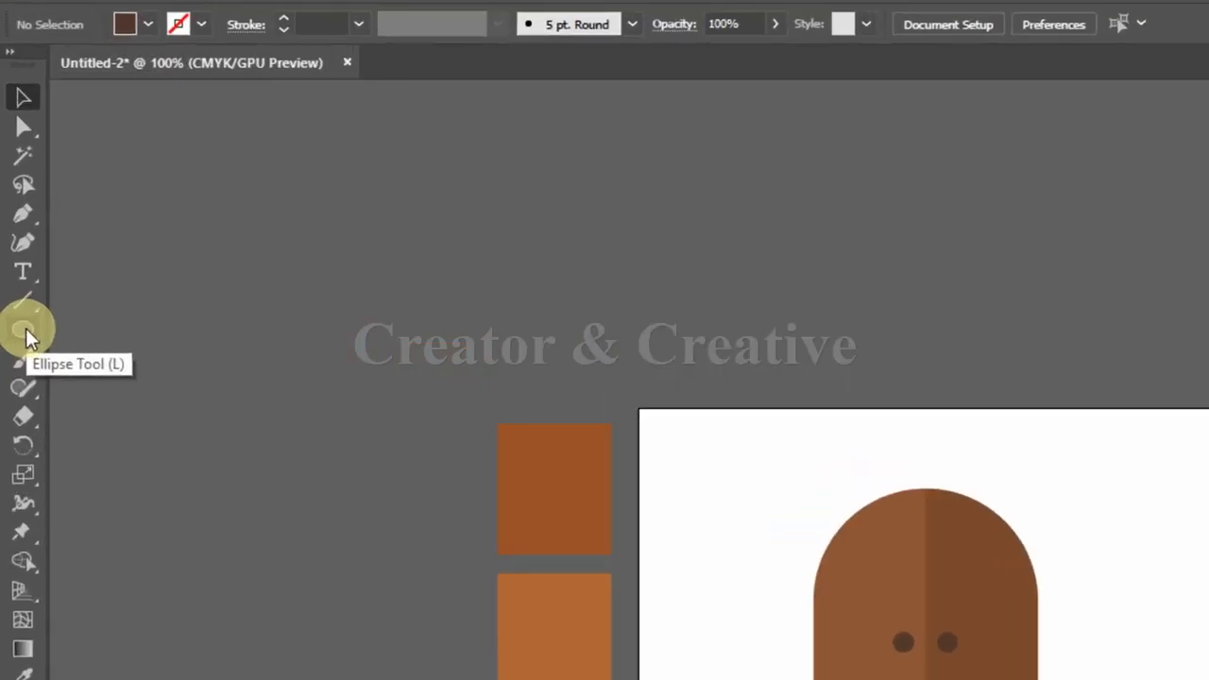
Step: Draw a dark brown rectangle about 94 by 121 pt and fit it exactly over the door
{"action": "key", "text": "m"}
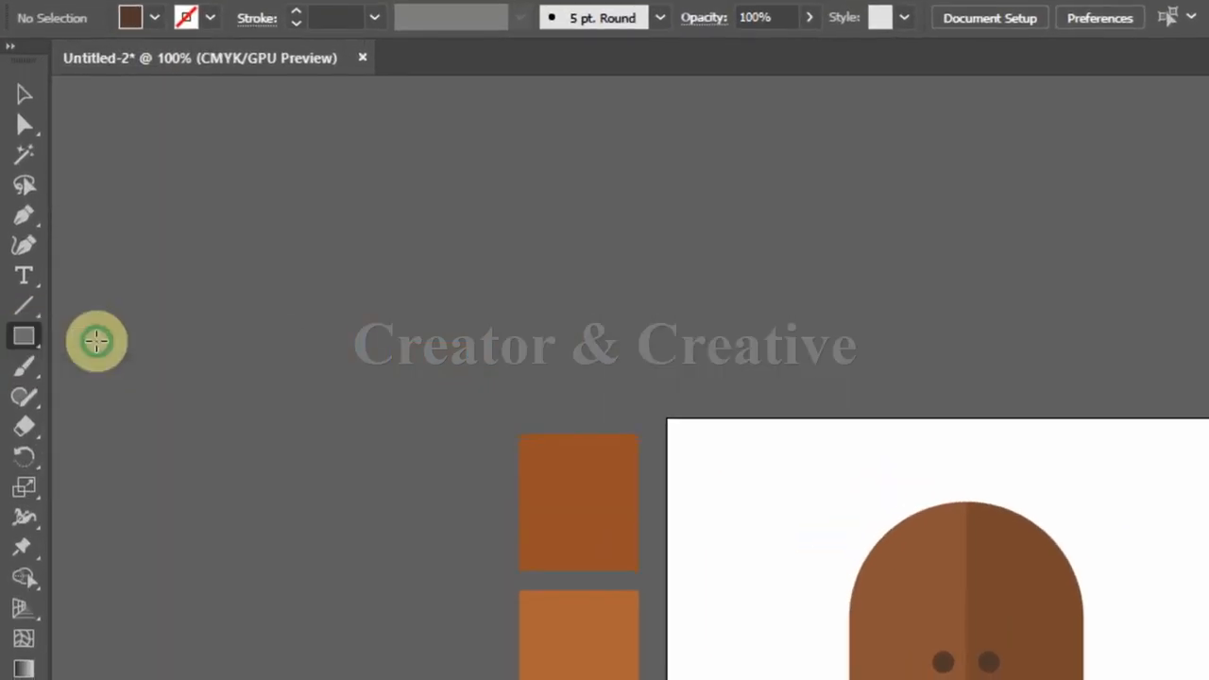
{"action": "left_click_drag", "start_coordinate": [552, 421], "coordinate": [655, 296]}
{"action": "key", "text": "v"}
{"action": "left_click_drag", "start_coordinate": [607, 394], "coordinate": [539, 359]}
{"action": "key", "text": "a"}
{"action": "left_click_drag", "start_coordinate": [481, 297], "coordinate": [481, 274]}
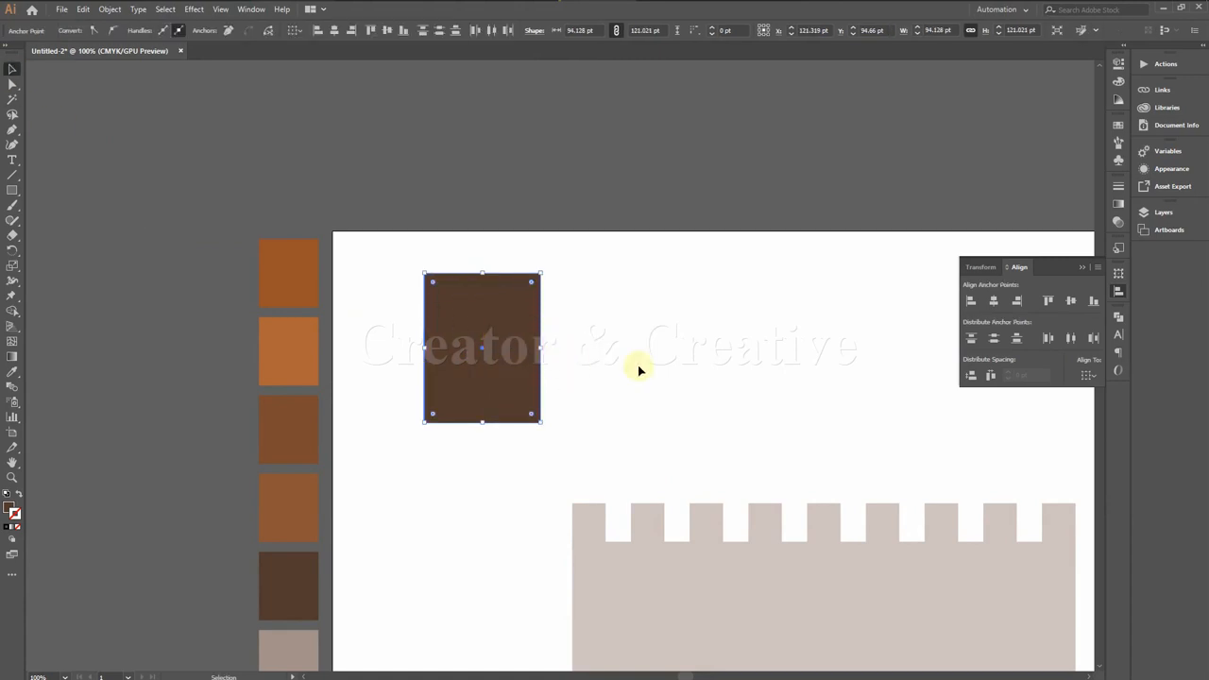
Step: Fully round the rectangle's two top corners to match the door and turn it into an unfilled outline
{"action": "left_click", "coordinate": [12, 83]}
{"action": "left_click", "coordinate": [322, 238]}
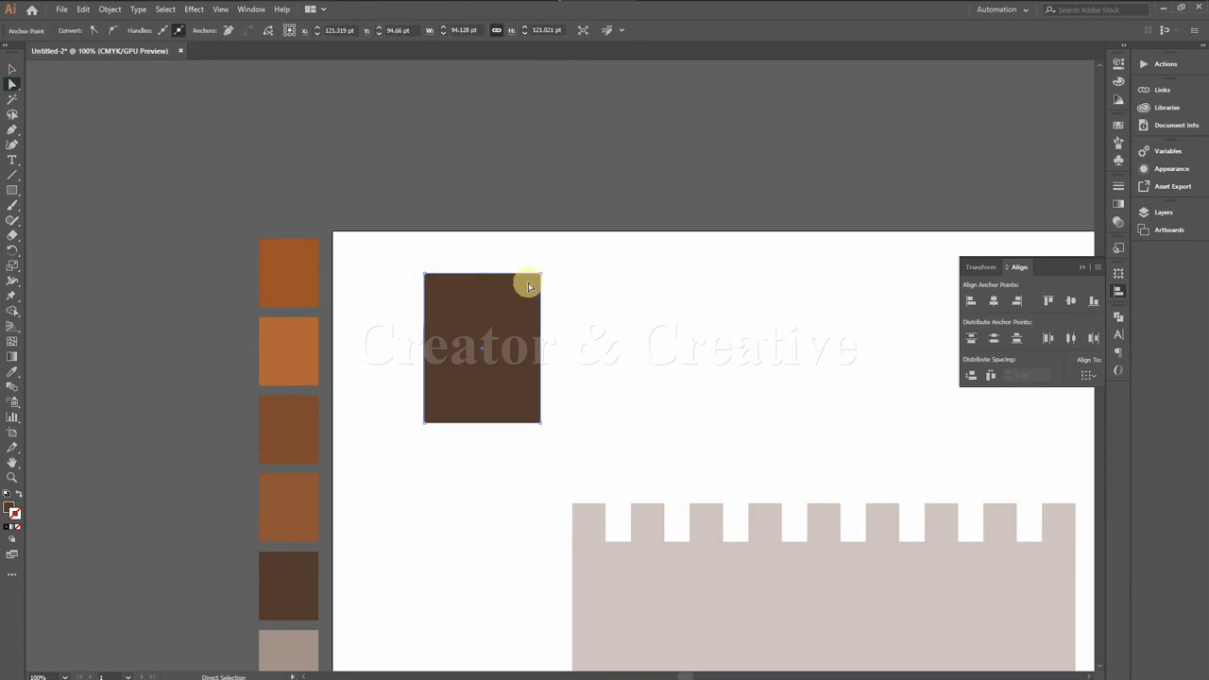
{"action": "left_click", "coordinate": [424, 276], "text": "shift"}
{"action": "left_click_drag", "start_coordinate": [530, 281], "coordinate": [480, 335]}
{"action": "key", "text": "v"}
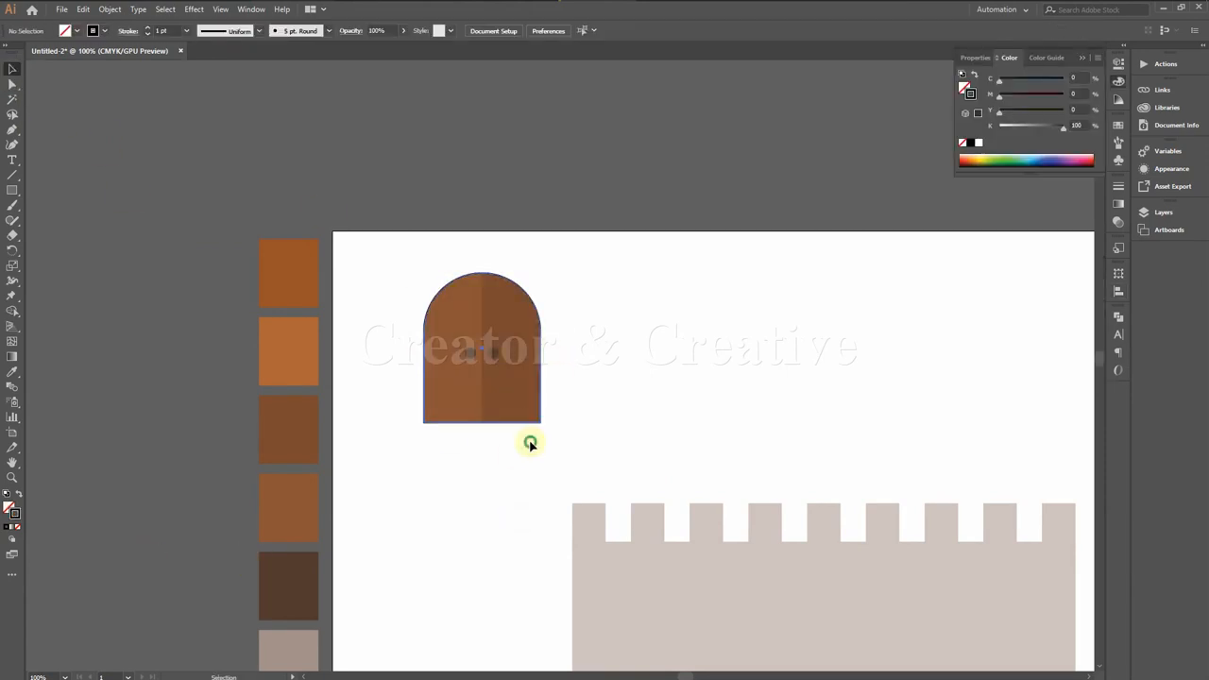
Step: Shift the arched outline below the door, give it a dark brown stroke without fill, and thicken the stroke
{"action": "left_click", "coordinate": [530, 427]}
{"action": "left_click", "coordinate": [149, 31]}
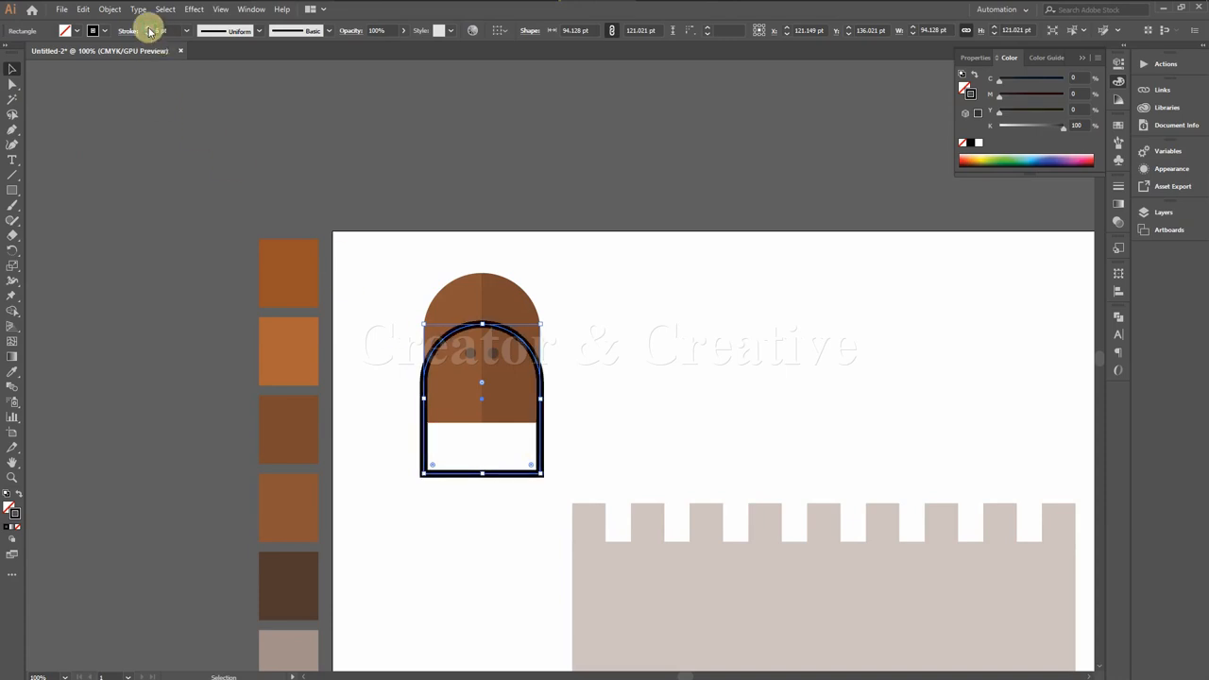
{"action": "left_click", "coordinate": [14, 370]}
{"action": "scroll", "coordinate": [340, 486], "scroll_direction": "down", "scroll_amount": 2}
{"action": "scroll", "coordinate": [340, 485], "scroll_direction": "up", "scroll_amount": 1}
{"action": "left_click", "coordinate": [305, 459]}
{"action": "left_click", "coordinate": [19, 494]}
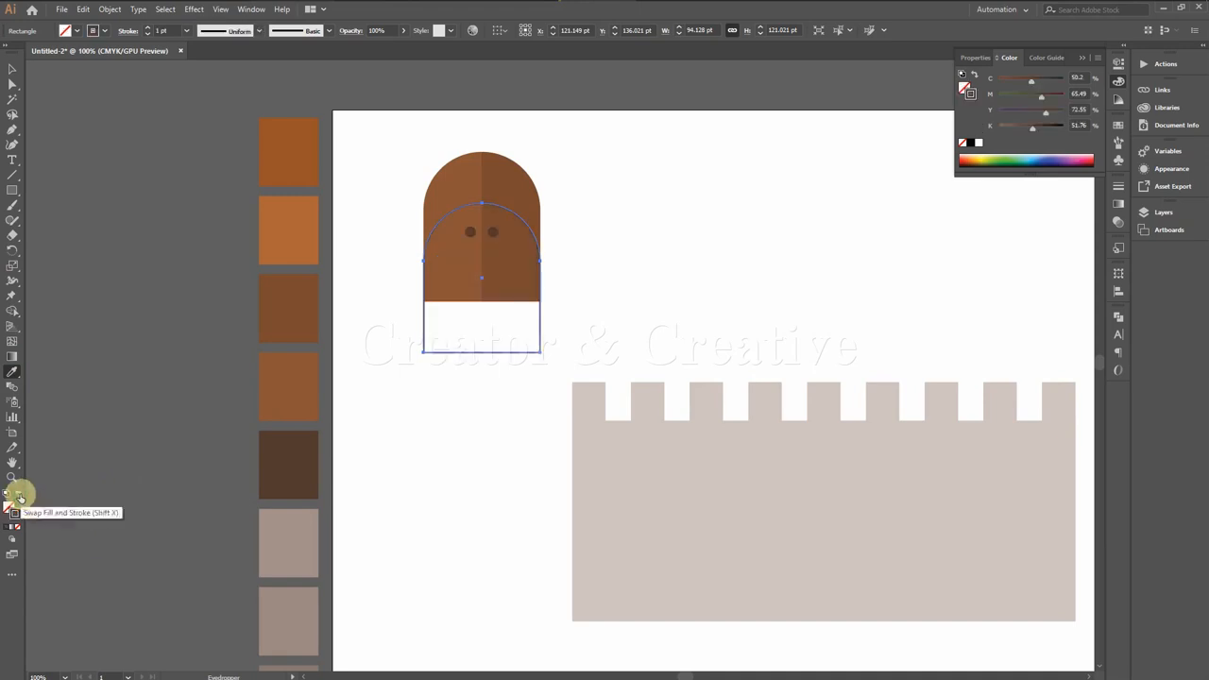
{"action": "left_click", "coordinate": [148, 27]}
{"action": "left_click", "coordinate": [147, 26]}
{"action": "left_click", "coordinate": [147, 26]}
{"action": "left_click", "coordinate": [147, 26]}
Step: Expand the arched outline into a filled shape and move it onto the door as its frame
{"action": "left_click", "coordinate": [110, 9]}
{"action": "left_click", "coordinate": [104, 143]}
{"action": "left_click", "coordinate": [575, 431]}
{"action": "left_click_drag", "start_coordinate": [499, 354], "coordinate": [497, 304]}
{"action": "left_click", "coordinate": [496, 351]}
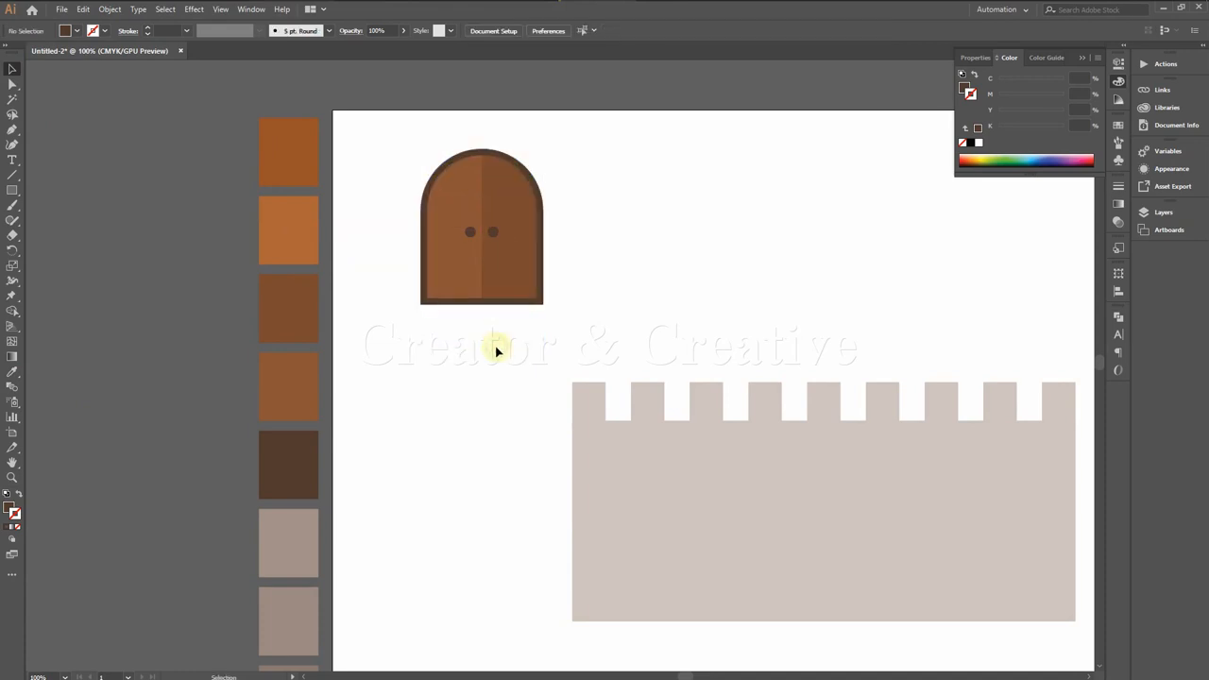
Step: Move the framed door to the bottom middle of the wall and scale it down slightly
{"action": "left_click_drag", "start_coordinate": [507, 195], "coordinate": [841, 511]}
{"action": "left_click_drag", "start_coordinate": [824, 611], "coordinate": [560, 504]}
{"action": "left_click_drag", "start_coordinate": [620, 360], "coordinate": [608, 386]}
{"action": "left_click", "coordinate": [629, 526]}
Step: Nudge the door right so it is horizontally centered on the wall
{"action": "left_click_drag", "start_coordinate": [292, 459], "coordinate": [899, 565]}
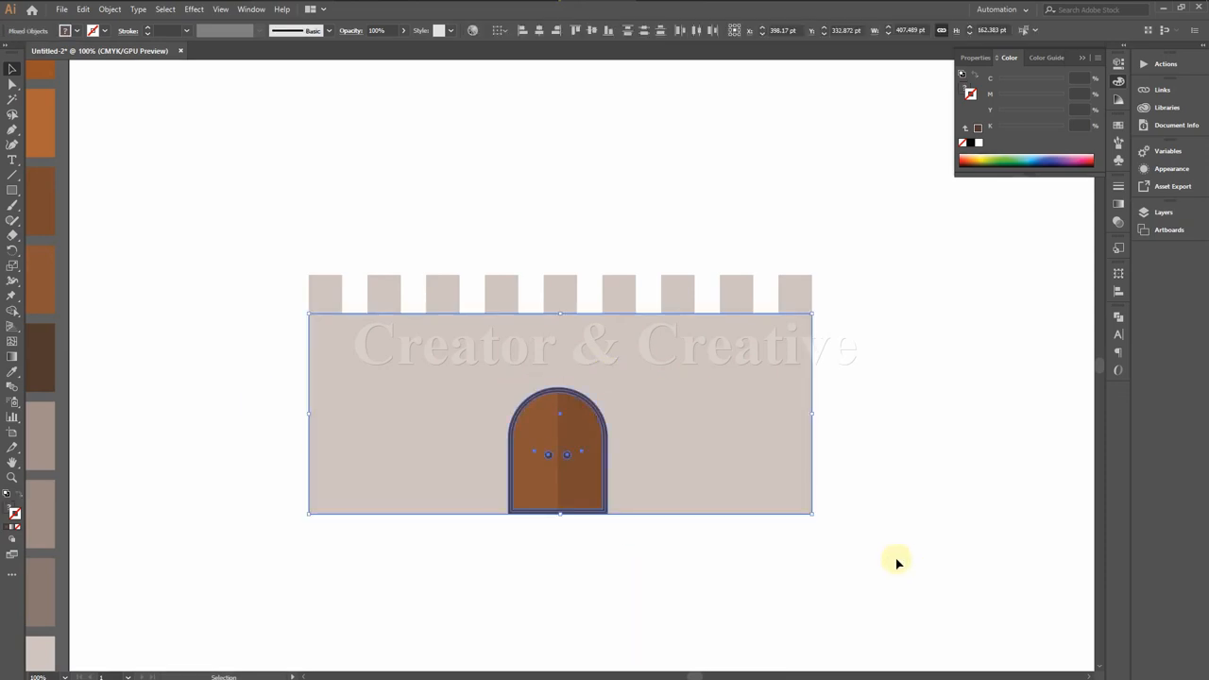
{"action": "left_click", "coordinate": [586, 487]}
{"action": "key", "text": "Right"}
{"action": "left_click", "coordinate": [605, 505]}
{"action": "left_click", "coordinate": [660, 583]}
Step: Draw a tall dark brown tower rectangle and snap it against the wall's right side, with its base level with the wall's
{"action": "left_click_drag", "start_coordinate": [653, 579], "coordinate": [716, 504]}
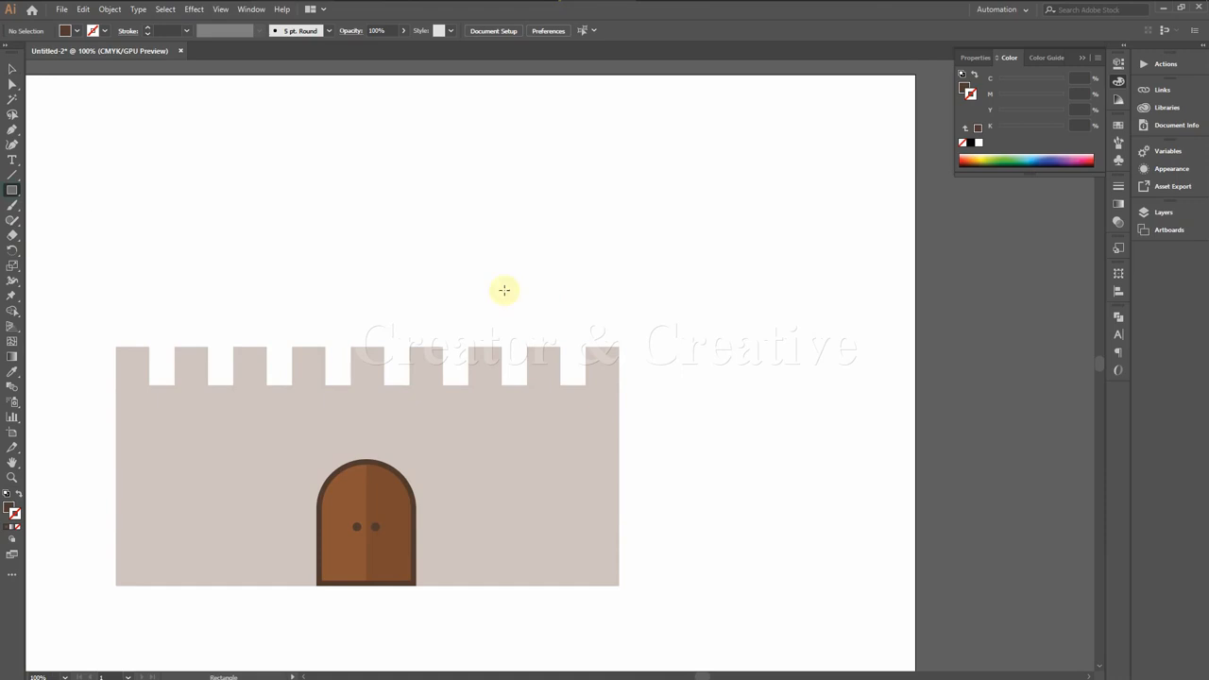
{"action": "left_click_drag", "start_coordinate": [622, 247], "coordinate": [749, 587]}
{"action": "left_click", "coordinate": [12, 68]}
{"action": "left_click_drag", "start_coordinate": [678, 421], "coordinate": [696, 410]}
{"action": "left_click", "coordinate": [801, 458]}
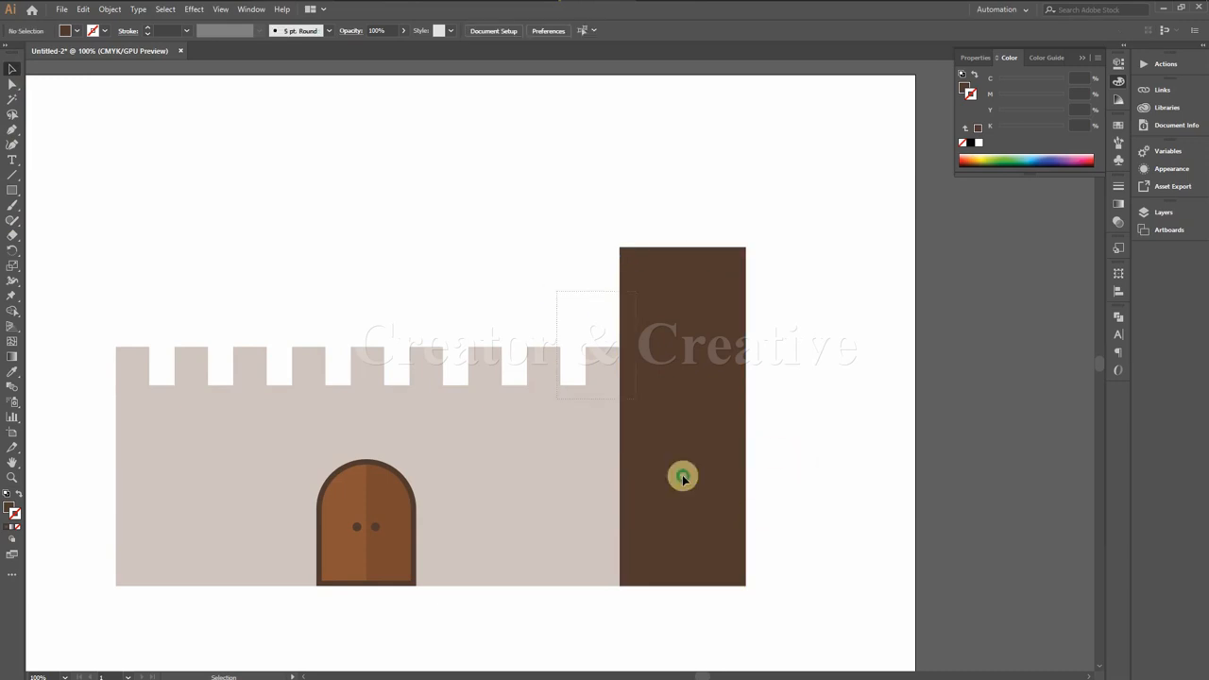
Step: Examine up close how the tower meets the wall's right edge
{"action": "left_click_drag", "start_coordinate": [568, 309], "coordinate": [694, 502]}
{"action": "key", "text": "ctrl+equal"}
{"action": "key", "text": "ctrl+equal"}
{"action": "key", "text": "ctrl+equal"}
{"action": "left_click_drag", "start_coordinate": [788, 522], "coordinate": [586, 437]}
{"action": "left_click", "coordinate": [746, 408]}
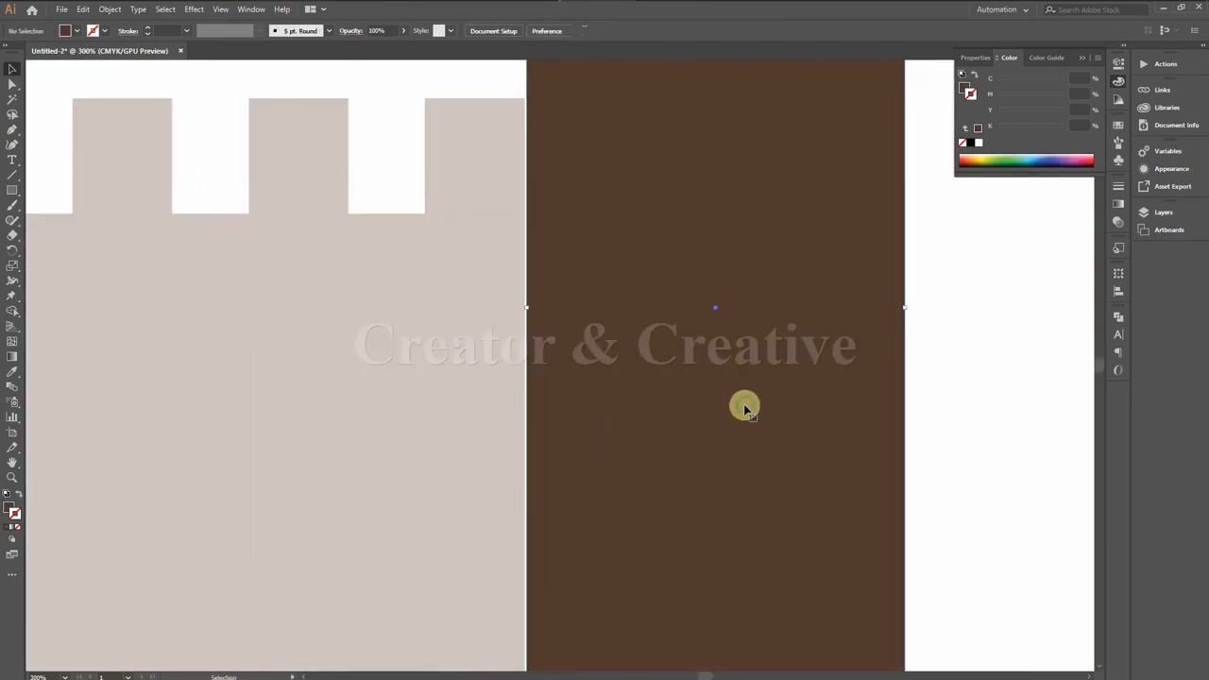
{"action": "key", "text": "ctrl+minus"}
{"action": "key", "text": "ctrl+minus"}
{"action": "key", "text": "ctrl+minus"}
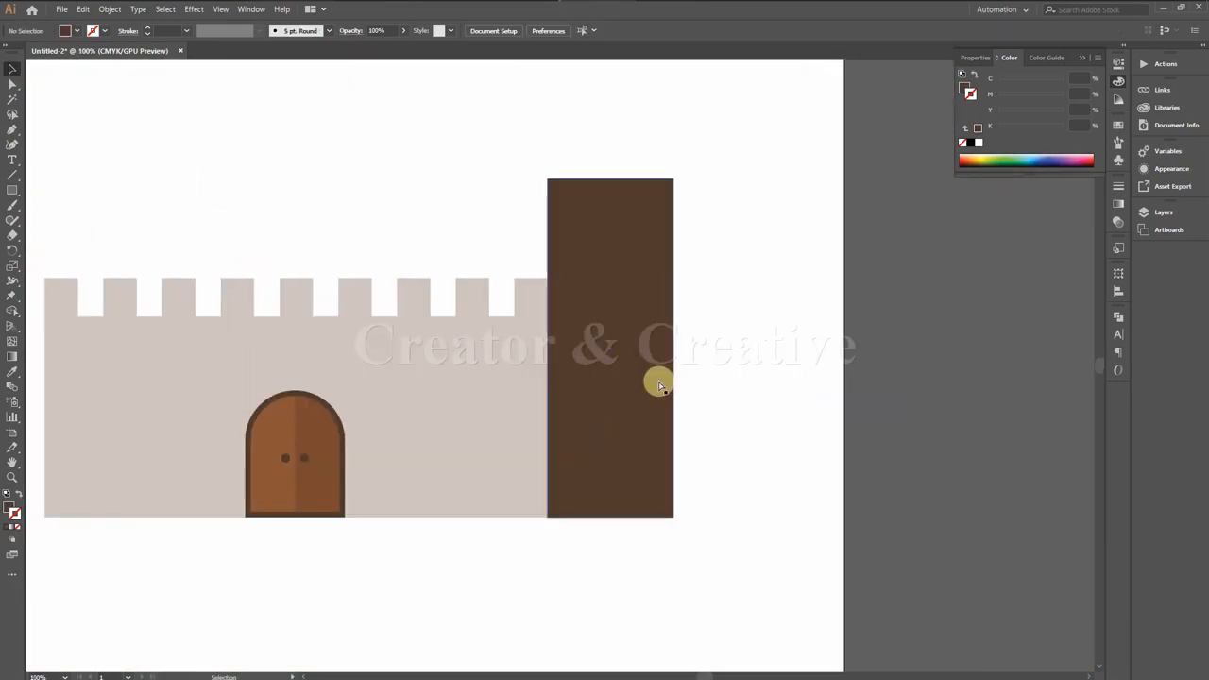
Step: Close the hairline offset at the wall's right edge, setting the dark brown tower's left edge flush against the wall
{"action": "key", "text": "ctrl+y"}
{"action": "left_click_drag", "start_coordinate": [576, 328], "coordinate": [578, 333]}
{"action": "key", "text": "ctrl+equal"}
{"action": "key", "text": "ctrl+equal"}
{"action": "key", "text": "ctrl+equal"}
{"action": "left_click_drag", "start_coordinate": [936, 388], "coordinate": [494, 362]}
{"action": "key", "text": "ctrl+equal"}
{"action": "key", "text": "ctrl+equal"}
{"action": "left_click_drag", "start_coordinate": [881, 331], "coordinate": [451, 323]}
{"action": "left_click_drag", "start_coordinate": [823, 330], "coordinate": [603, 194]}
{"action": "left_click_drag", "start_coordinate": [635, 449], "coordinate": [619, 269]}
{"action": "left_click_drag", "start_coordinate": [624, 544], "coordinate": [624, 401]}
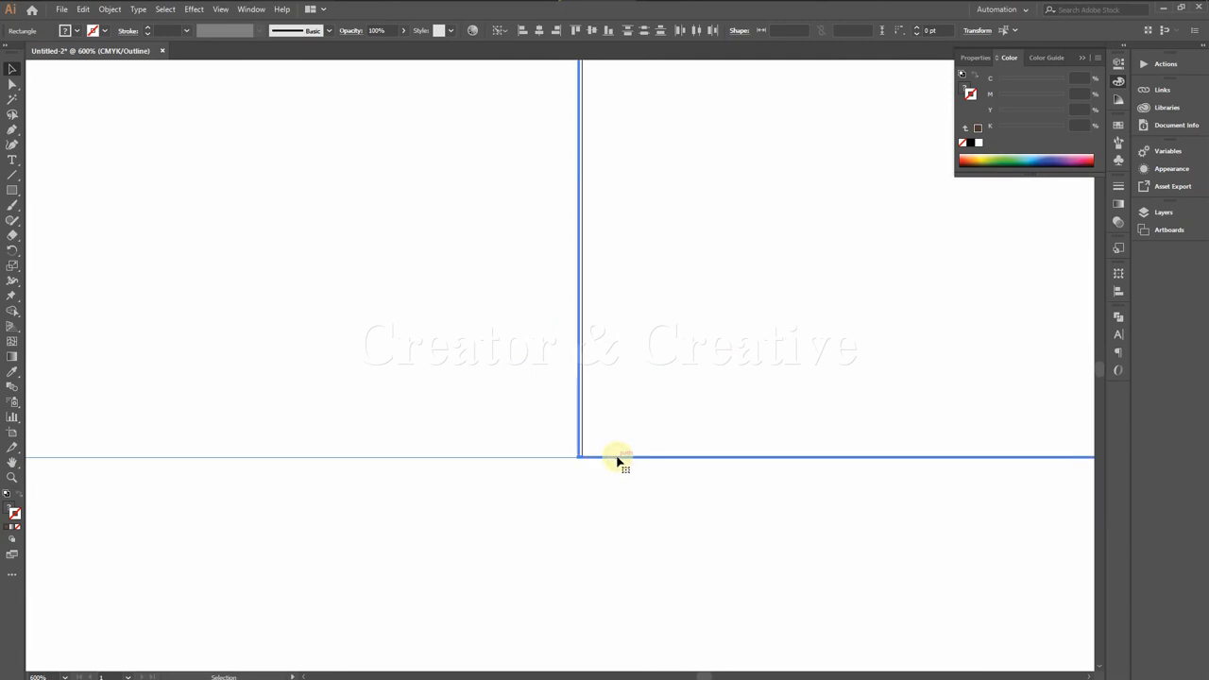
{"action": "key", "text": "a"}
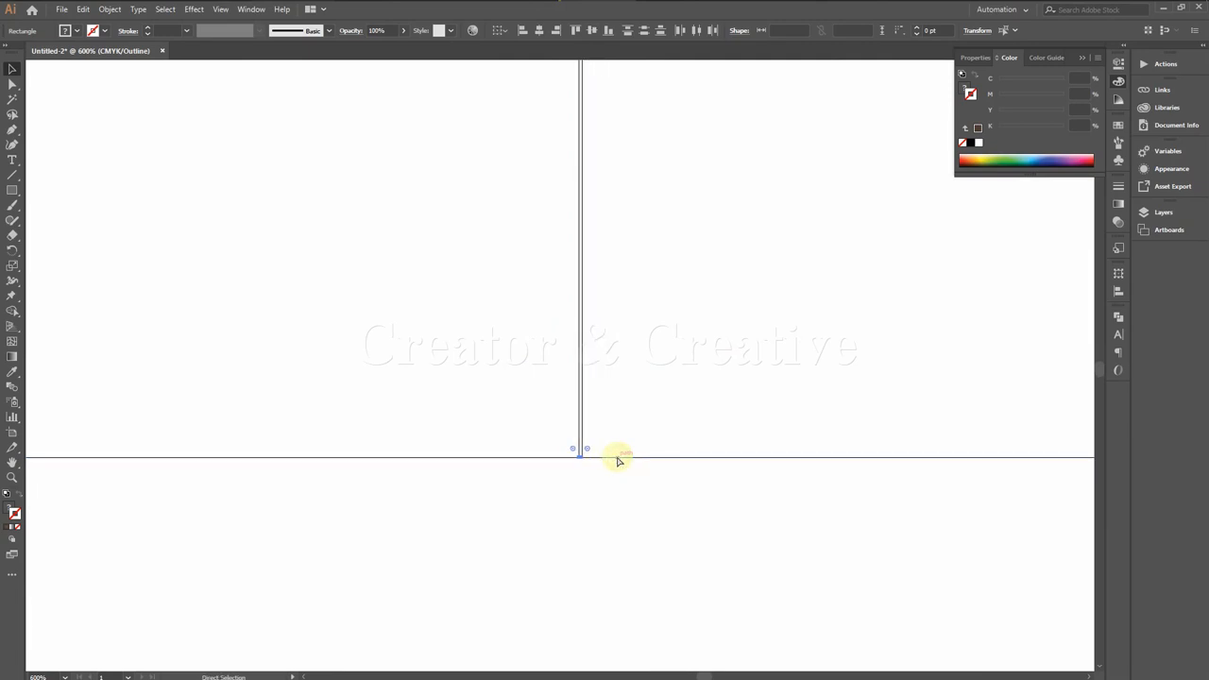
{"action": "key", "text": "v"}
{"action": "left_click", "coordinate": [616, 457]}
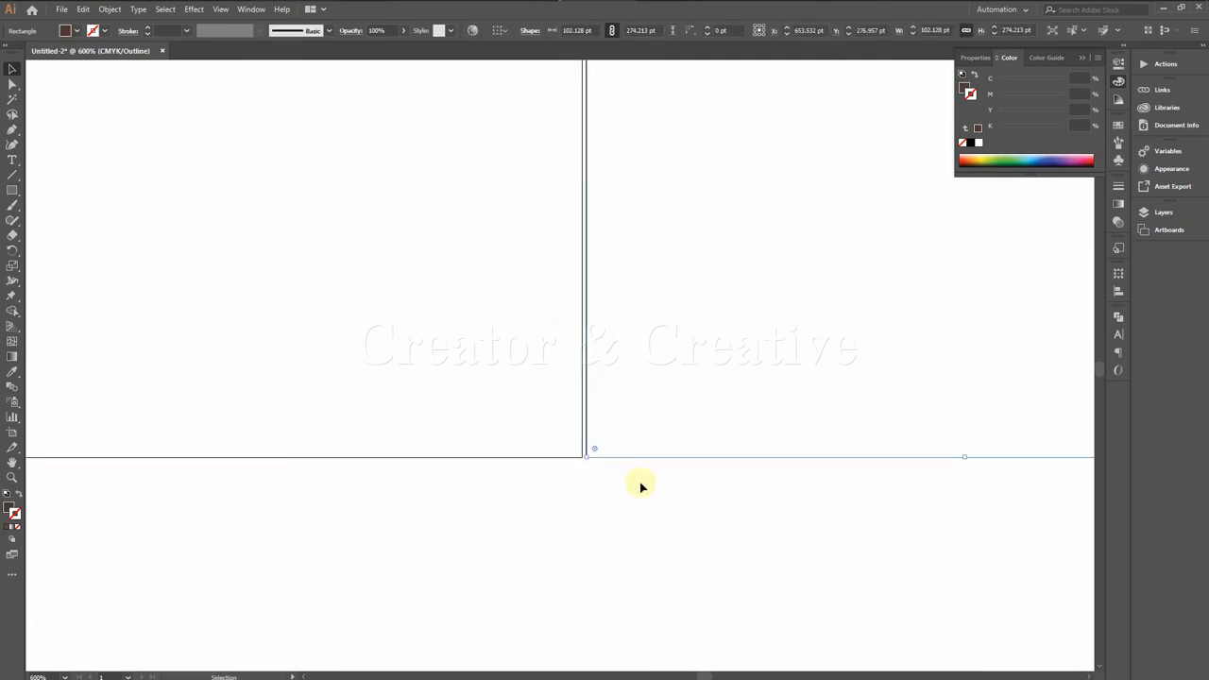
{"action": "left_click_drag", "start_coordinate": [587, 310], "coordinate": [582, 306]}
{"action": "left_click", "coordinate": [648, 578]}
{"action": "key", "text": "ctrl+minus"}
{"action": "key", "text": "ctrl+minus"}
{"action": "key", "text": "ctrl+minus"}
{"action": "key", "text": "ctrl+minus"}
{"action": "key", "text": "ctrl+minus"}
{"action": "key", "text": "ctrl+minus"}
{"action": "key", "text": "ctrl+y"}
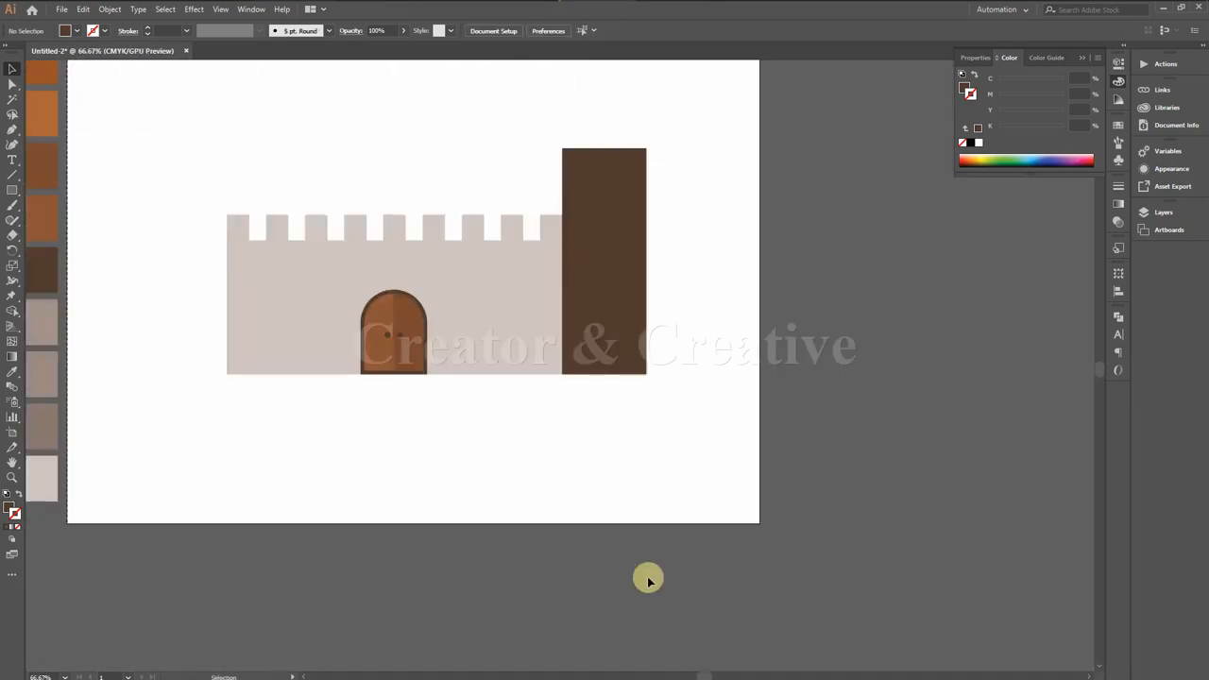
Step: Duplicate the dark brown tower and place the copy against the wall's left side, with its base level with the wall's
{"action": "key", "text": "ctrl+0"}
{"action": "left_click", "coordinate": [720, 417]}
{"action": "left_click_drag", "start_coordinate": [718, 413], "coordinate": [300, 403]}
Step: Examine up close in outline view how the left tower meets the wall's left edge
{"action": "key", "text": "ctrl+plus"}
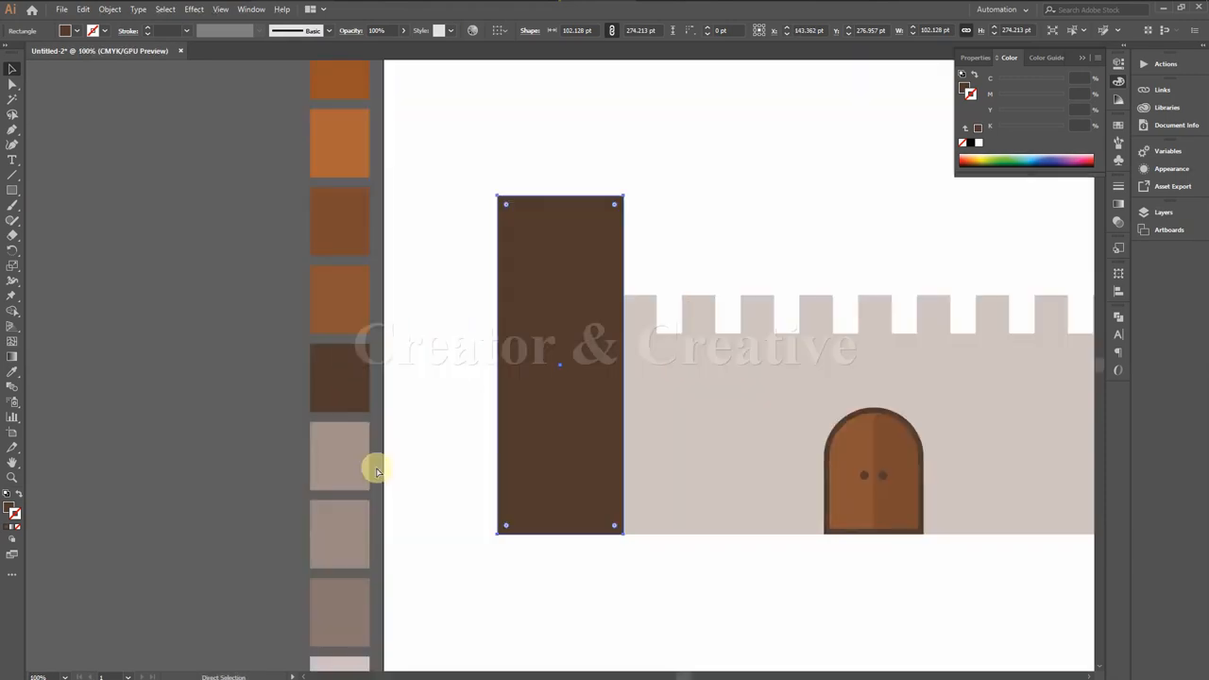
{"action": "key", "text": "ctrl+plus"}
{"action": "key", "text": "ctrl+plus"}
{"action": "key", "text": "ctrl+plus"}
{"action": "key", "text": "ctrl+y"}
{"action": "left_click", "coordinate": [731, 456]}
{"action": "key", "text": "ctrl+minus"}
{"action": "key", "text": "ctrl+minus"}
{"action": "key", "text": "ctrl+minus"}
{"action": "key", "text": "ctrl+minus"}
{"action": "key", "text": "ctrl+minus"}
{"action": "key", "text": "ctrl+y"}
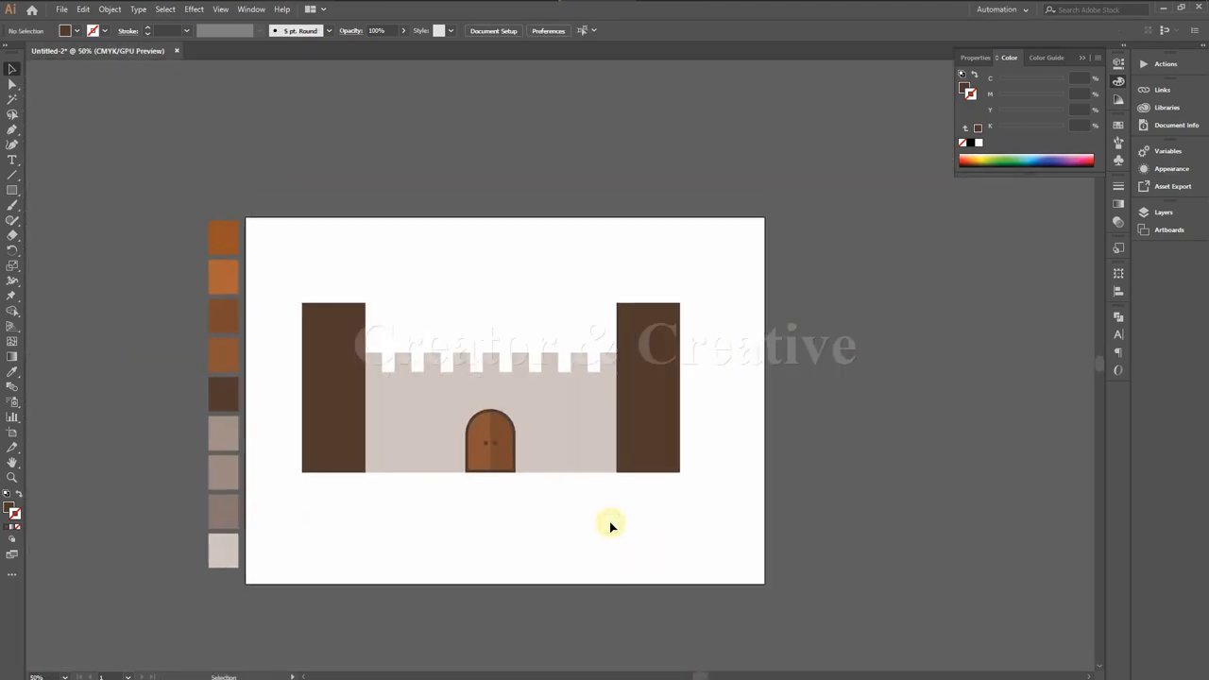
Step: Recolor both towers with the taupe swatch directly below the dark brown one in the palette
{"action": "key", "text": "ctrl+plus"}
{"action": "left_click_drag", "start_coordinate": [528, 530], "coordinate": [710, 440]}
{"action": "left_click", "coordinate": [278, 315]}
{"action": "left_click", "coordinate": [893, 268], "text": "shift"}
{"action": "left_click", "coordinate": [13, 368]}
{"action": "left_click_drag", "start_coordinate": [148, 472], "coordinate": [201, 360]}
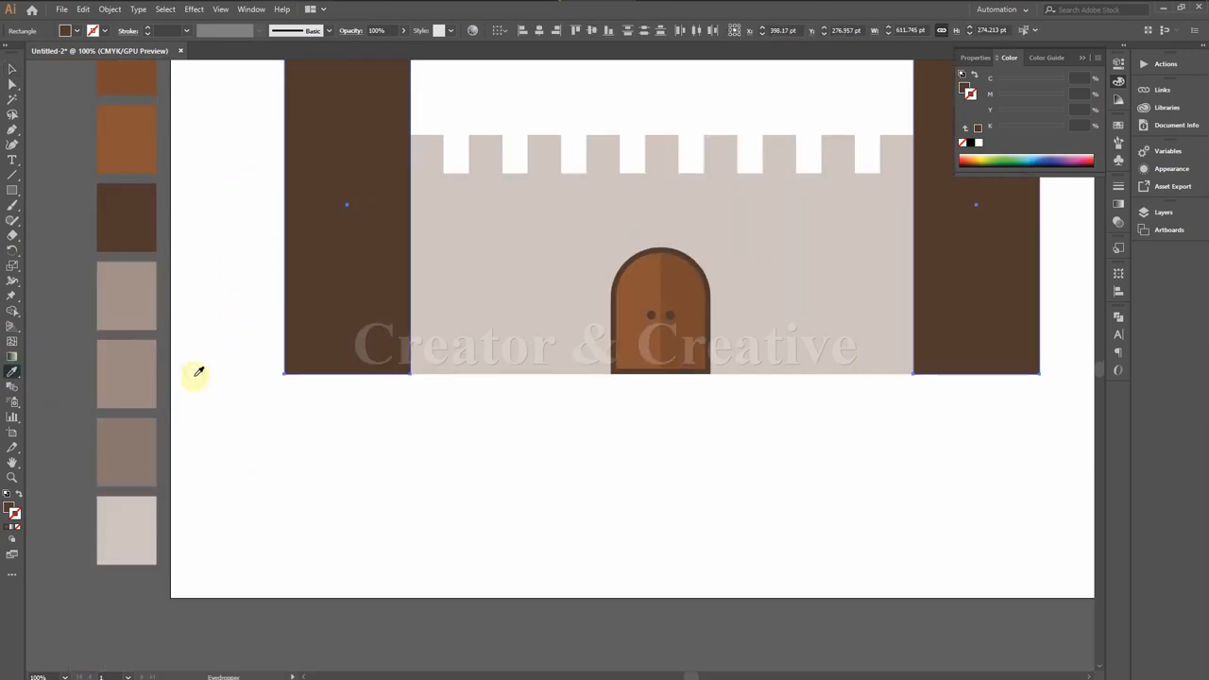
{"action": "left_click", "coordinate": [148, 279]}
{"action": "left_click", "coordinate": [14, 70]}
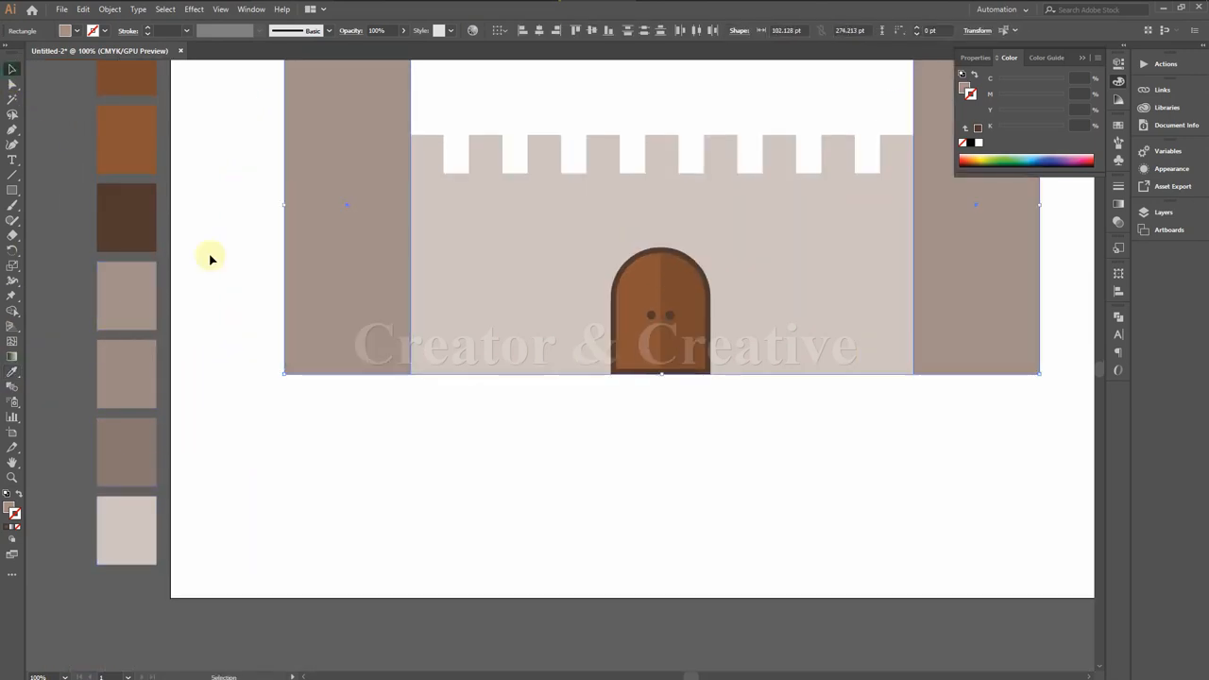
Step: Copy one battlement block from the wall onto the top of the left tower, flush with the tower's left edge
{"action": "left_click", "coordinate": [591, 461]}
{"action": "left_click_drag", "start_coordinate": [591, 460], "coordinate": [534, 577]}
{"action": "left_click_drag", "start_coordinate": [605, 384], "coordinate": [560, 540]}
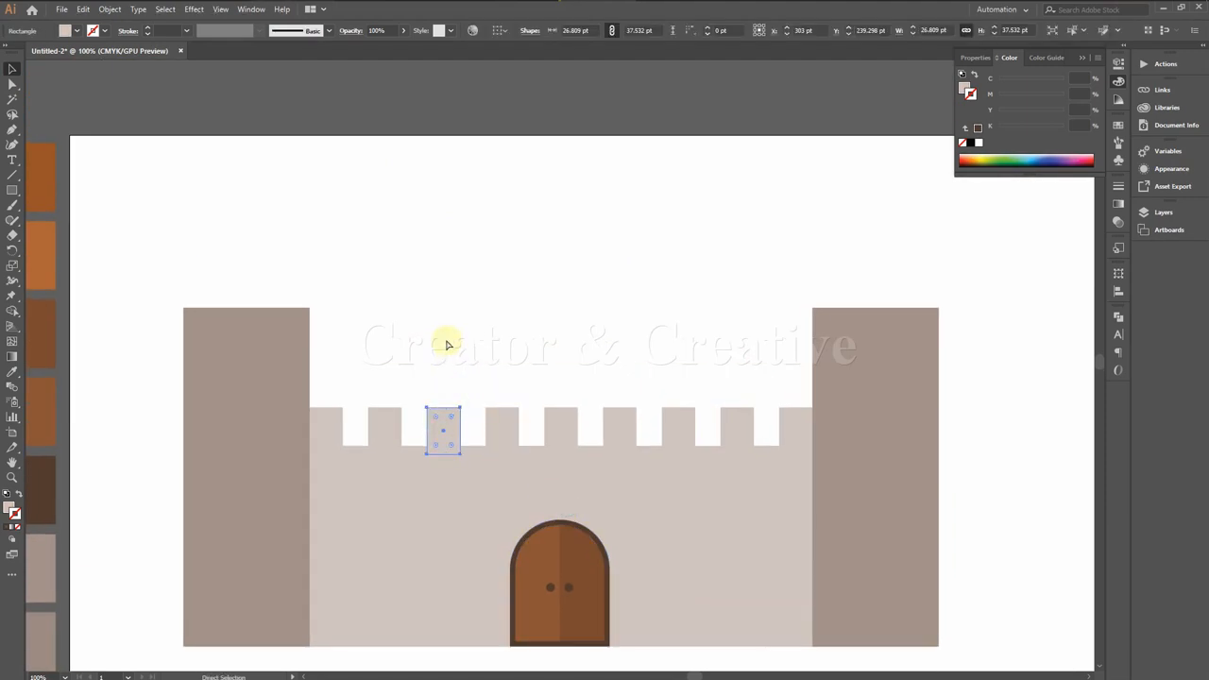
{"action": "left_click_drag", "start_coordinate": [450, 427], "coordinate": [235, 323]}
{"action": "left_click", "coordinate": [1117, 297]}
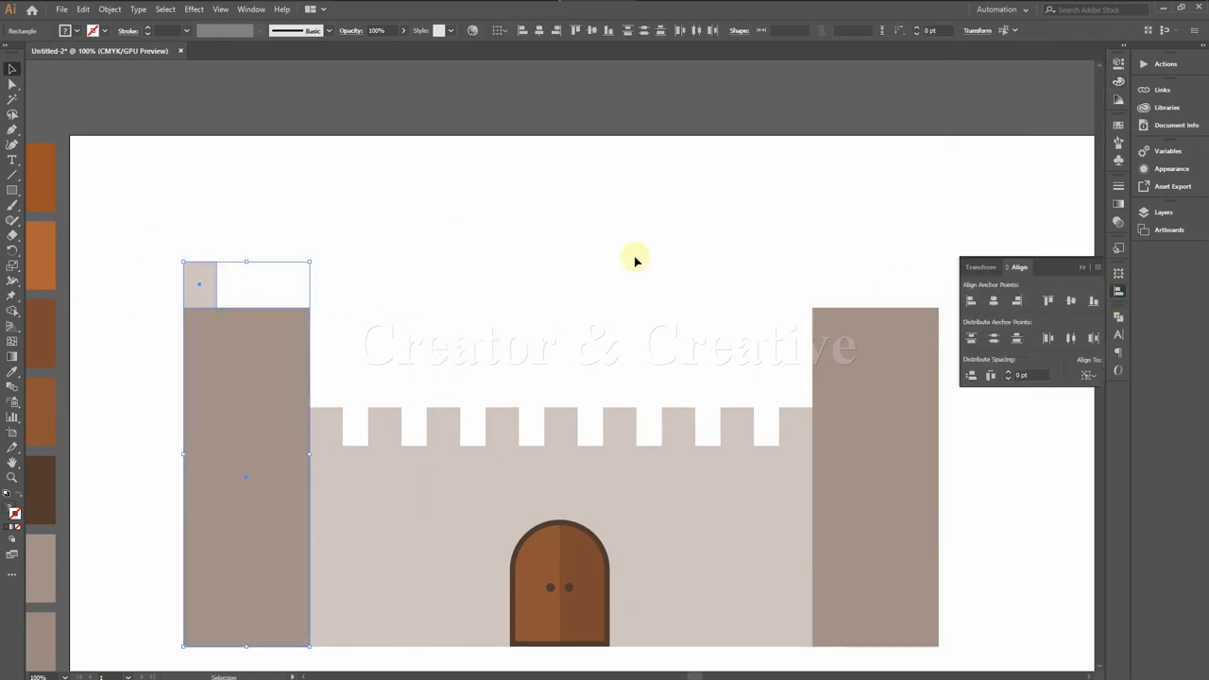
{"action": "left_click", "coordinate": [319, 279]}
Step: Duplicate the block into a row of three on the left tower, ending flush with its right edge, and distribute them evenly
{"action": "left_click_drag", "start_coordinate": [208, 284], "coordinate": [252, 281]}
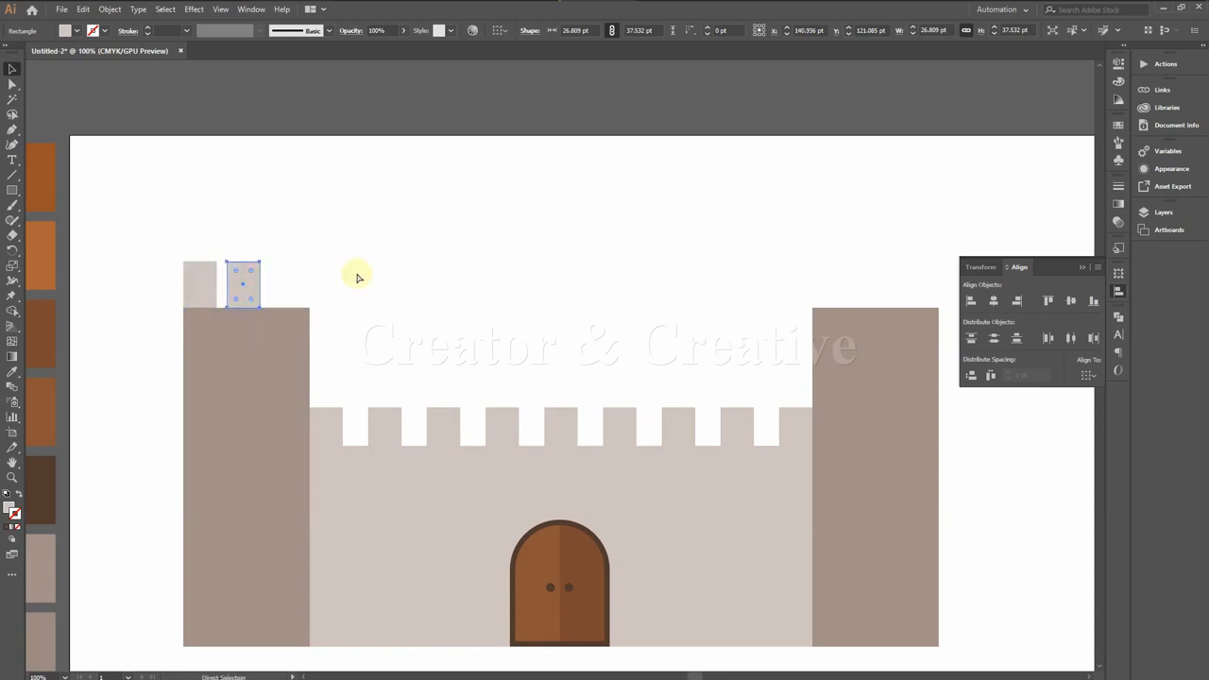
{"action": "key", "text": "ctrl+d"}
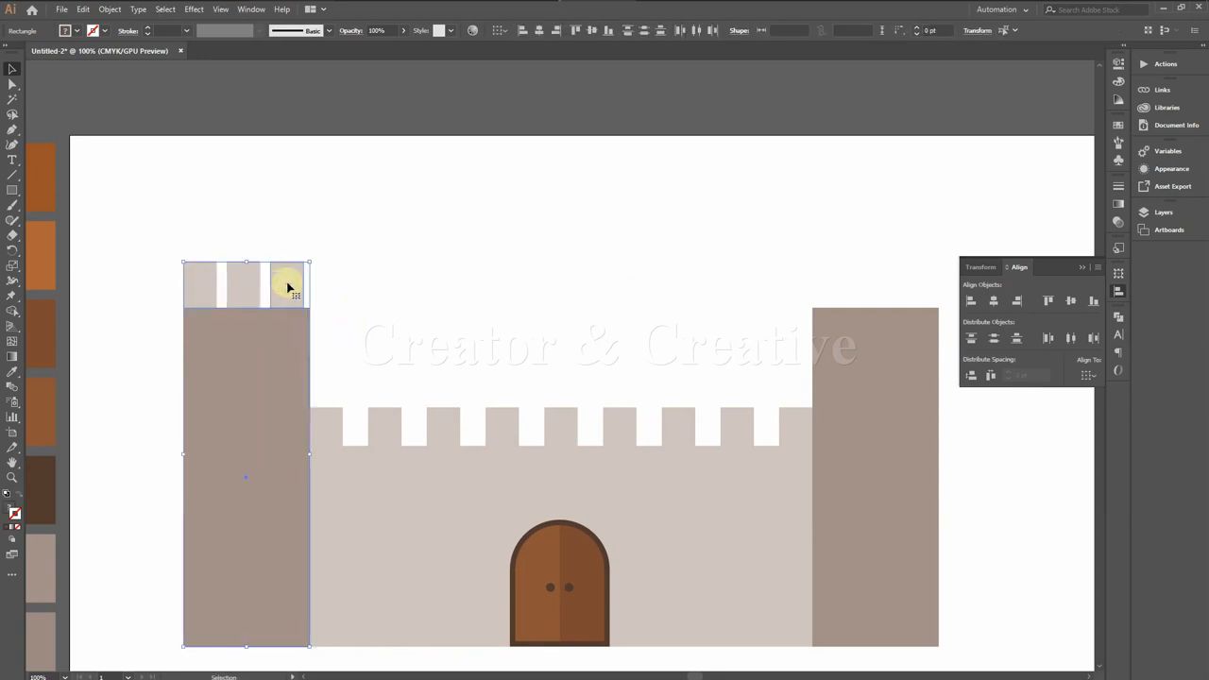
{"action": "left_click_drag", "start_coordinate": [371, 347], "coordinate": [283, 278]}
{"action": "left_click", "coordinate": [556, 297]}
{"action": "left_click_drag", "start_coordinate": [170, 227], "coordinate": [391, 276]}
{"action": "left_click", "coordinate": [1074, 339]}
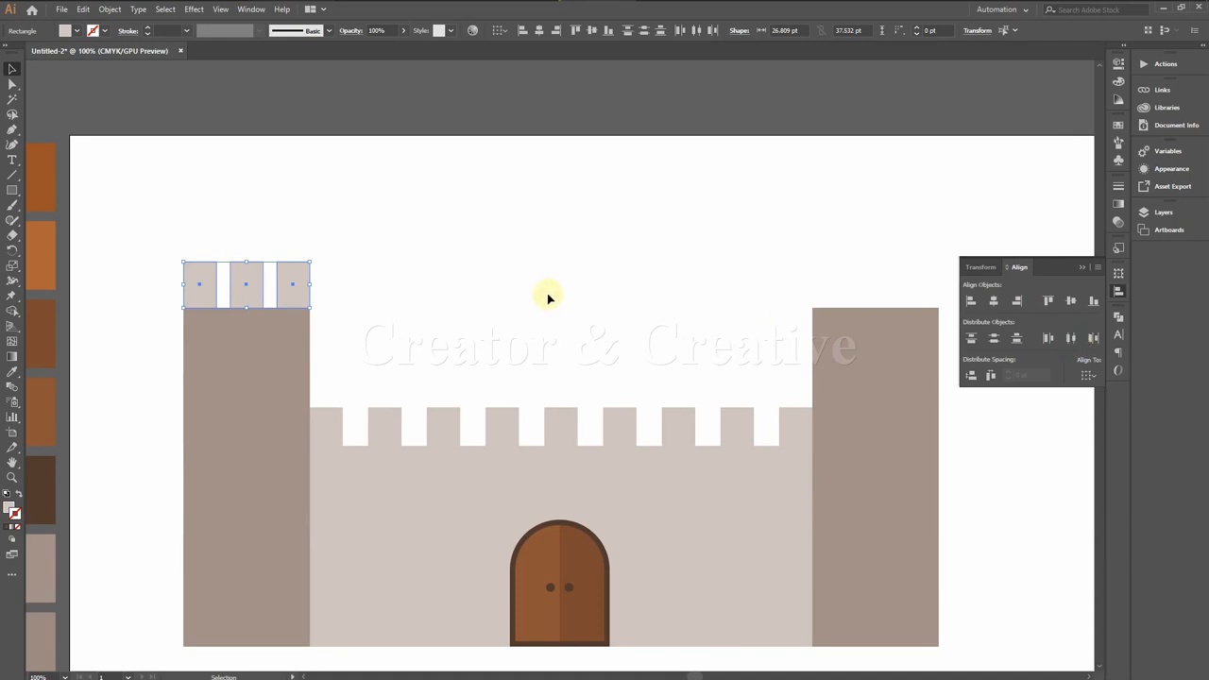
Step: Nudge the three battlement blocks down so their lower ends overlap the top of the left tower
{"action": "key", "text": "Down"}
{"action": "key", "text": "Down"}
{"action": "key", "text": "Down"}
{"action": "key", "text": "Down"}
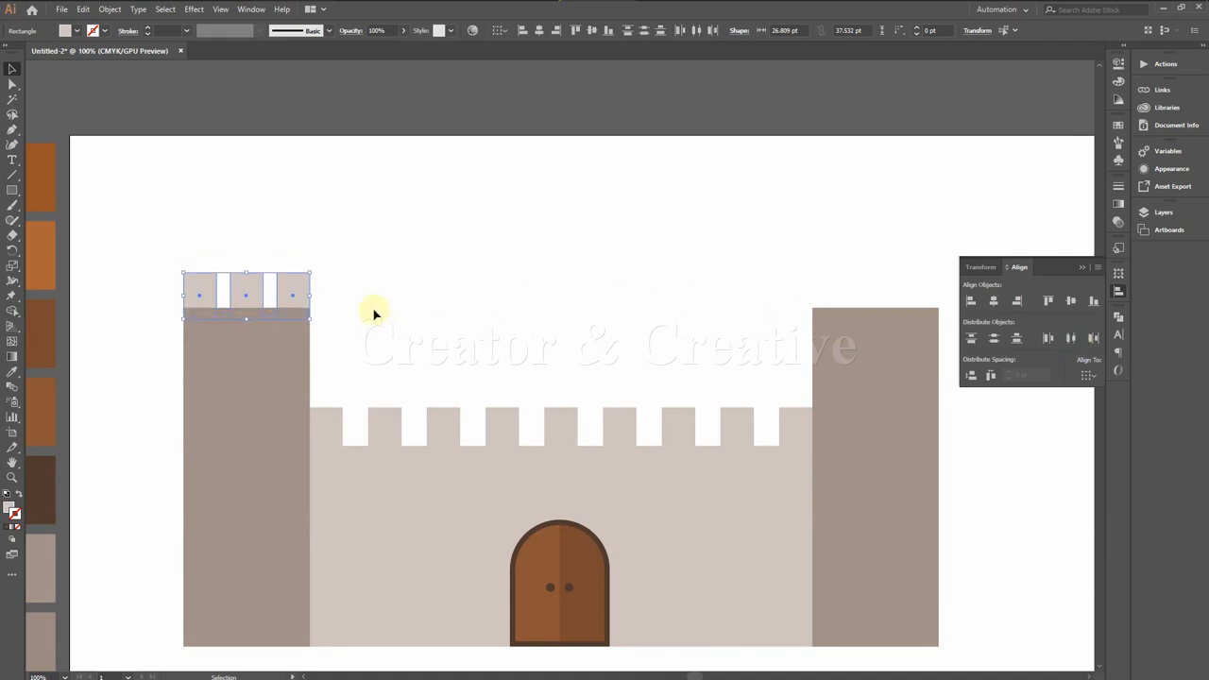
Step: Narrow the three battlement blocks to about 22 pt each and distribute them evenly across the left tower's width
{"action": "mouse_move", "coordinate": [309, 298]}
{"action": "left_mouse_down"}
{"action": "mouse_move", "coordinate": [287, 295]}
{"action": "mouse_move", "coordinate": [300, 283]}
{"action": "left_mouse_up"}
{"action": "left_click", "coordinate": [343, 292]}
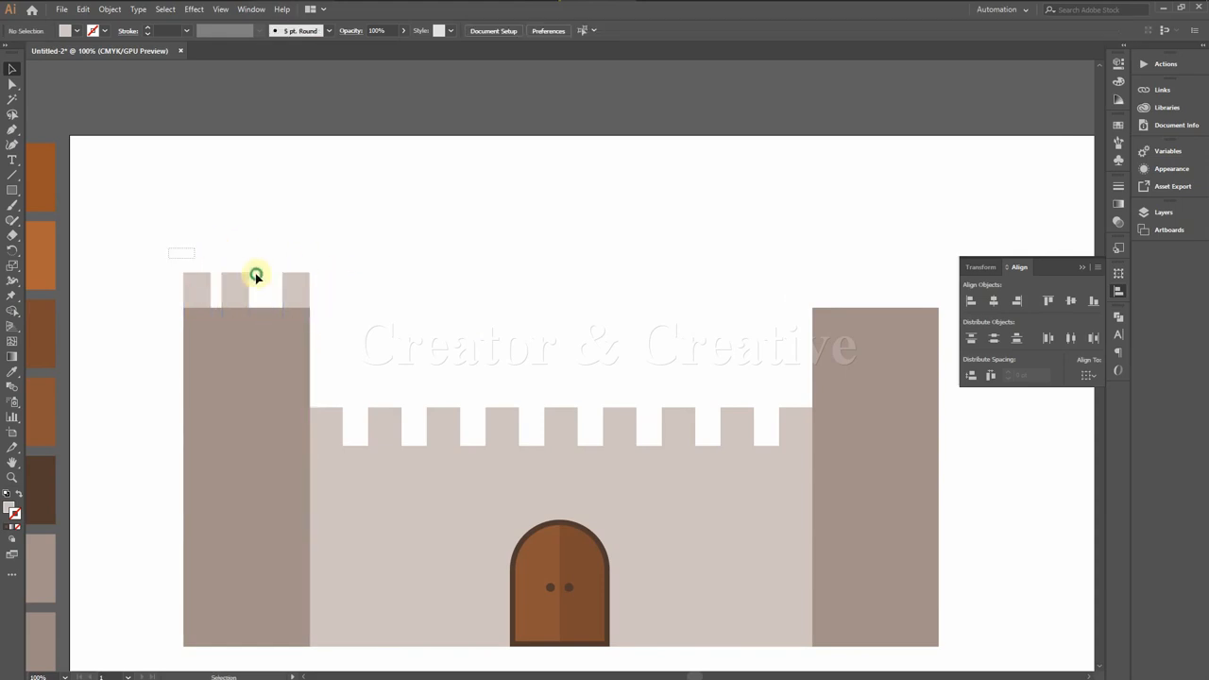
{"action": "left_click_drag", "start_coordinate": [167, 248], "coordinate": [329, 283]}
{"action": "left_click", "coordinate": [1048, 337]}
{"action": "left_click", "coordinate": [562, 260]}
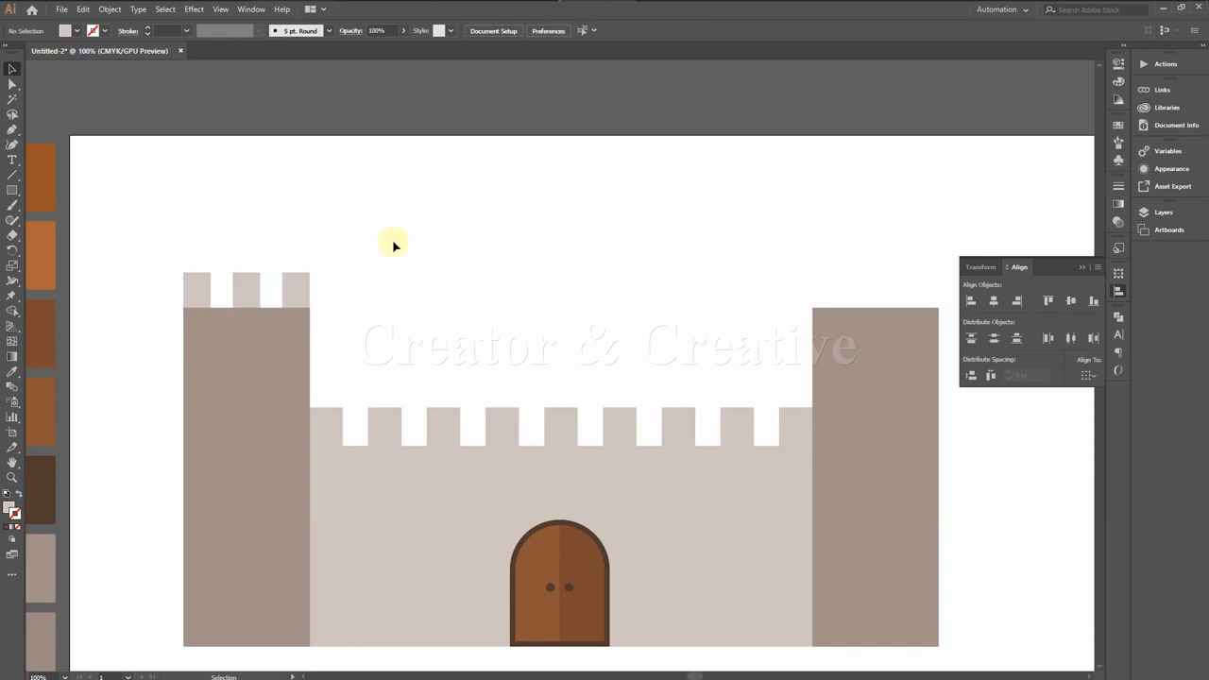
Step: Delete the plain tower on the wall's right side
{"action": "left_click", "coordinate": [882, 342]}
{"action": "key", "text": "Delete"}
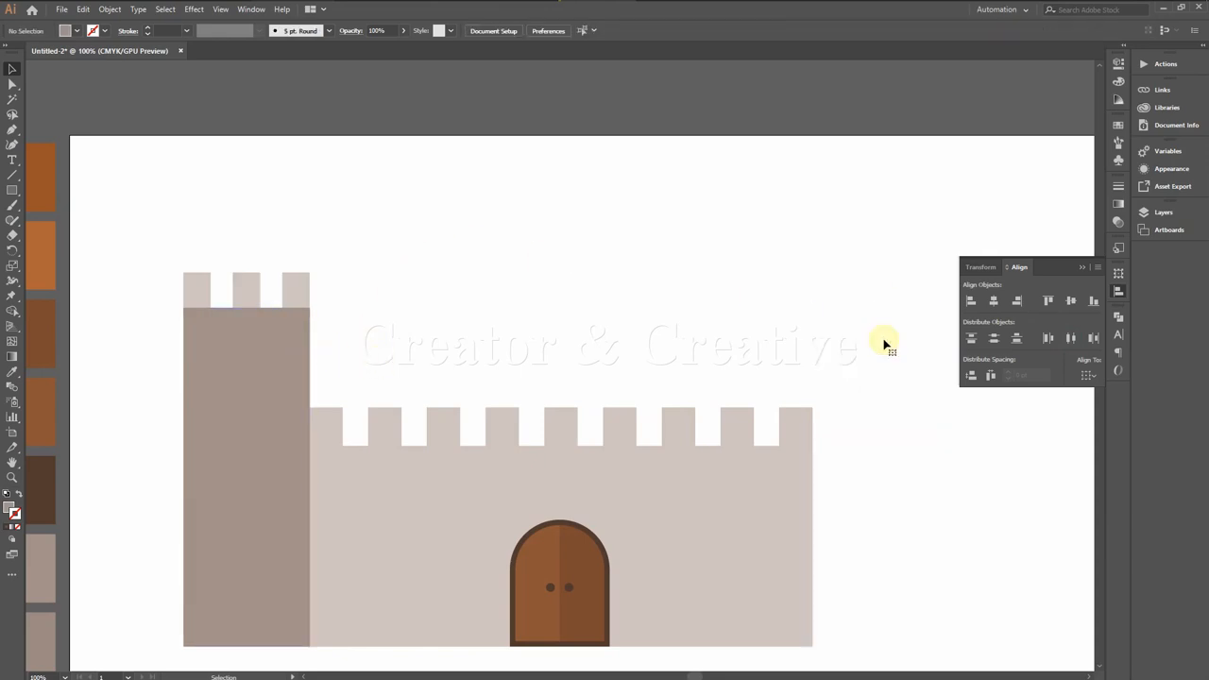
{"action": "left_click_drag", "start_coordinate": [152, 251], "coordinate": [342, 334]}
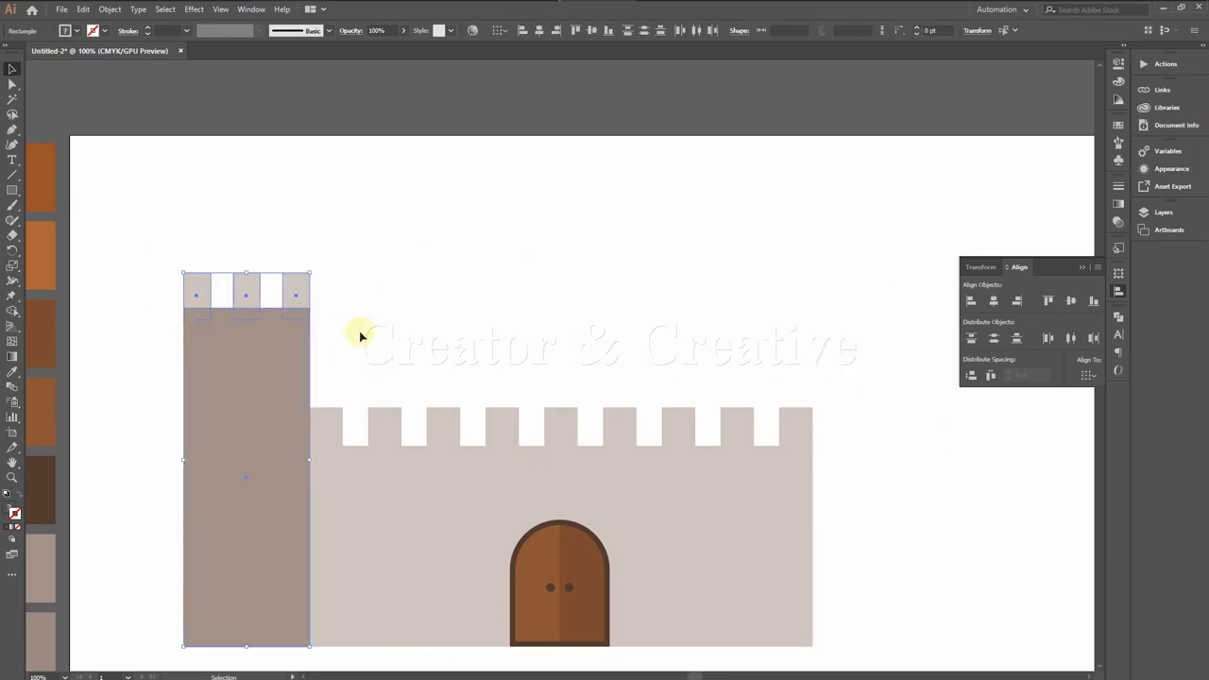
{"action": "left_click", "coordinate": [360, 336]}
Step: Recolor the left tower's three battlement blocks with the tower's own taupe fill
{"action": "left_click", "coordinate": [196, 289]}
{"action": "left_click", "coordinate": [12, 371]}
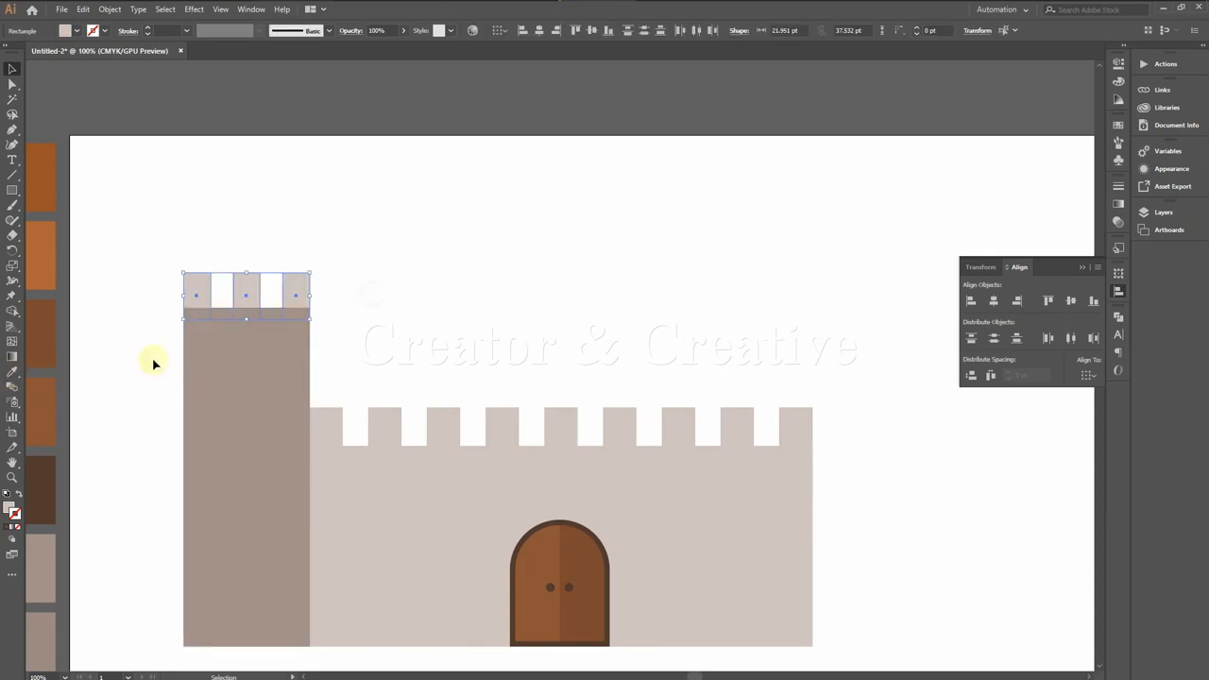
{"action": "left_click", "coordinate": [255, 359]}
{"action": "left_click", "coordinate": [13, 68]}
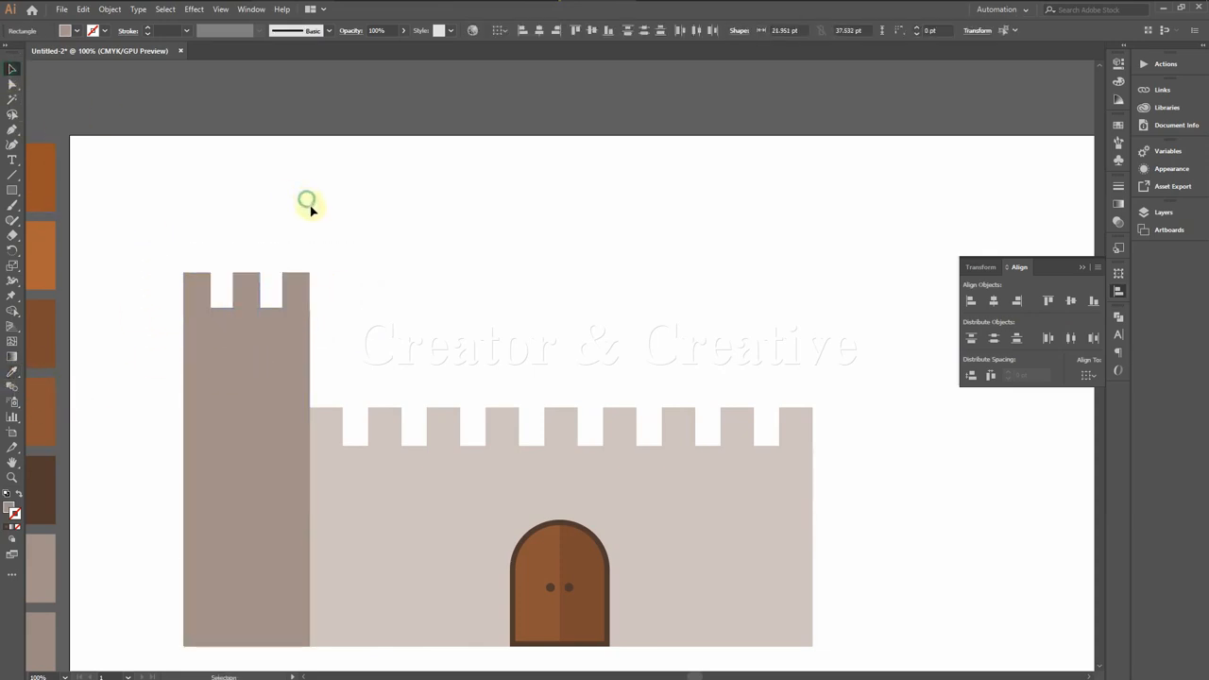
{"action": "left_click", "coordinate": [311, 210]}
Step: Duplicate the left tower with its battlements and place the copy against the wall's right side, level with the original
{"action": "left_click", "coordinate": [289, 359]}
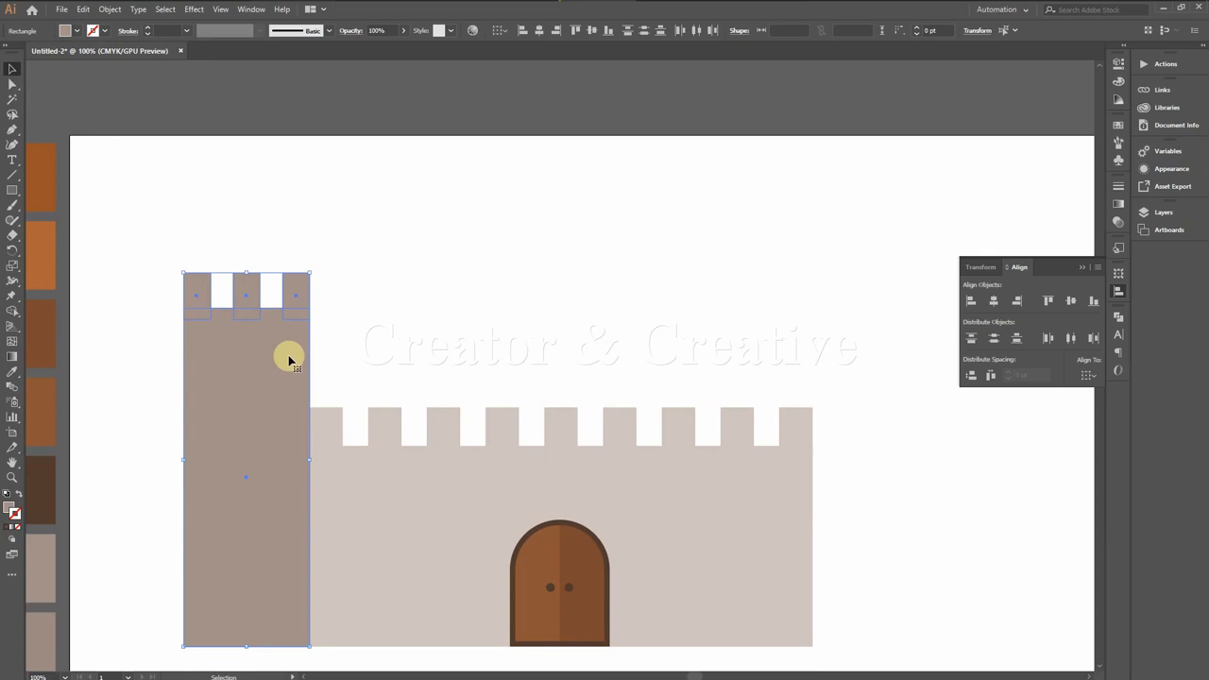
{"action": "left_click_drag", "start_coordinate": [286, 360], "coordinate": [913, 368]}
{"action": "left_click", "coordinate": [1006, 470]}
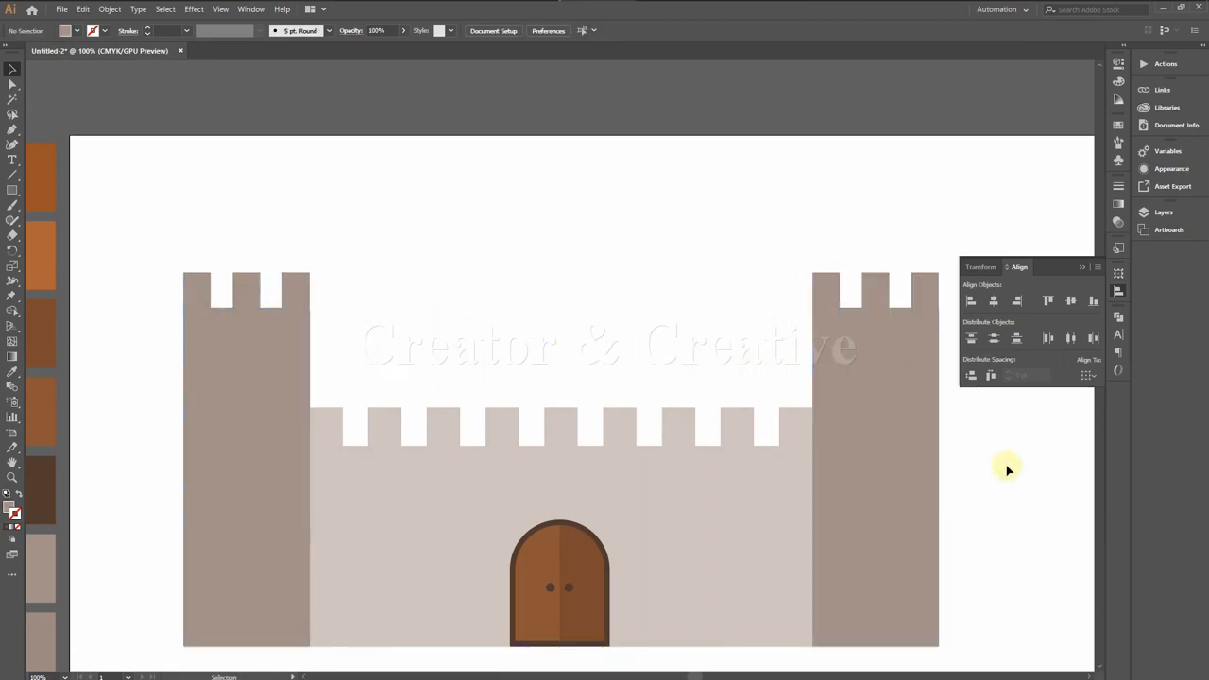
Step: Align the battlemented right tower's inner edge exactly with the wall's right edge, checking the join in outline view
{"action": "key", "text": "ctrl+y"}
{"action": "key", "text": "ctrl+equal"}
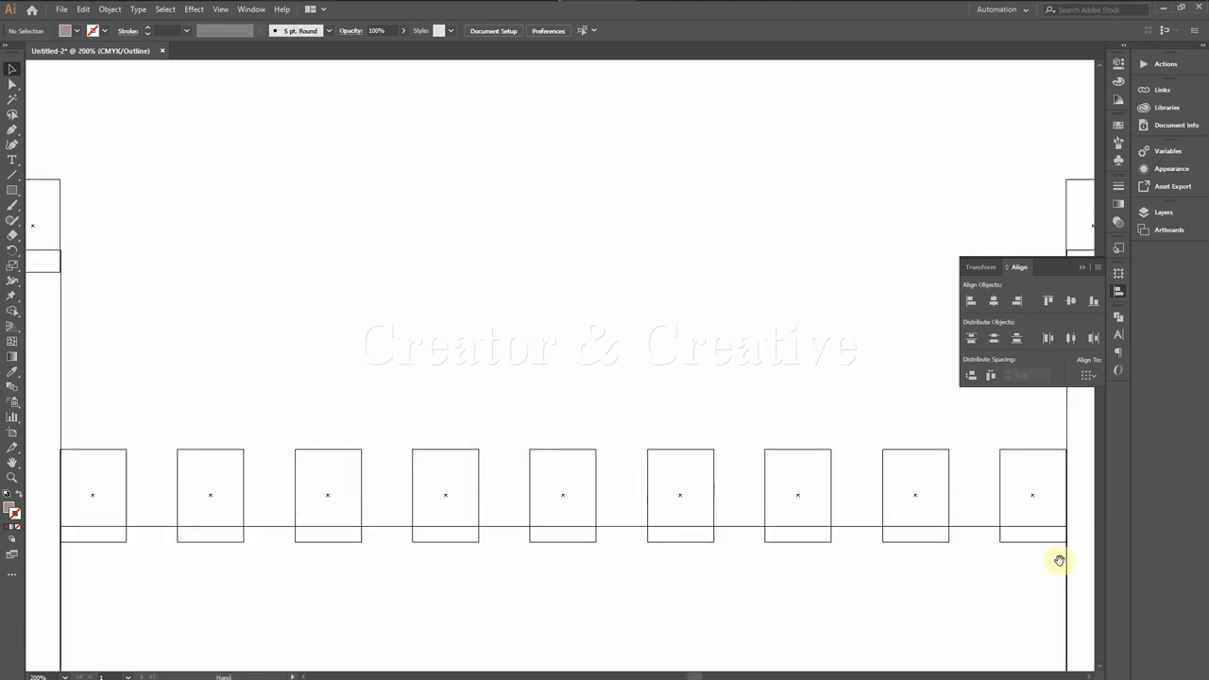
{"action": "left_click_drag", "start_coordinate": [1059, 561], "coordinate": [575, 413]}
{"action": "key", "text": "ctrl+equal"}
{"action": "key", "text": "ctrl+equal"}
{"action": "key", "text": "ctrl+equal"}
{"action": "key", "text": "ctrl+equal"}
{"action": "key", "text": "ctrl+equal"}
{"action": "left_click_drag", "start_coordinate": [759, 484], "coordinate": [580, 352]}
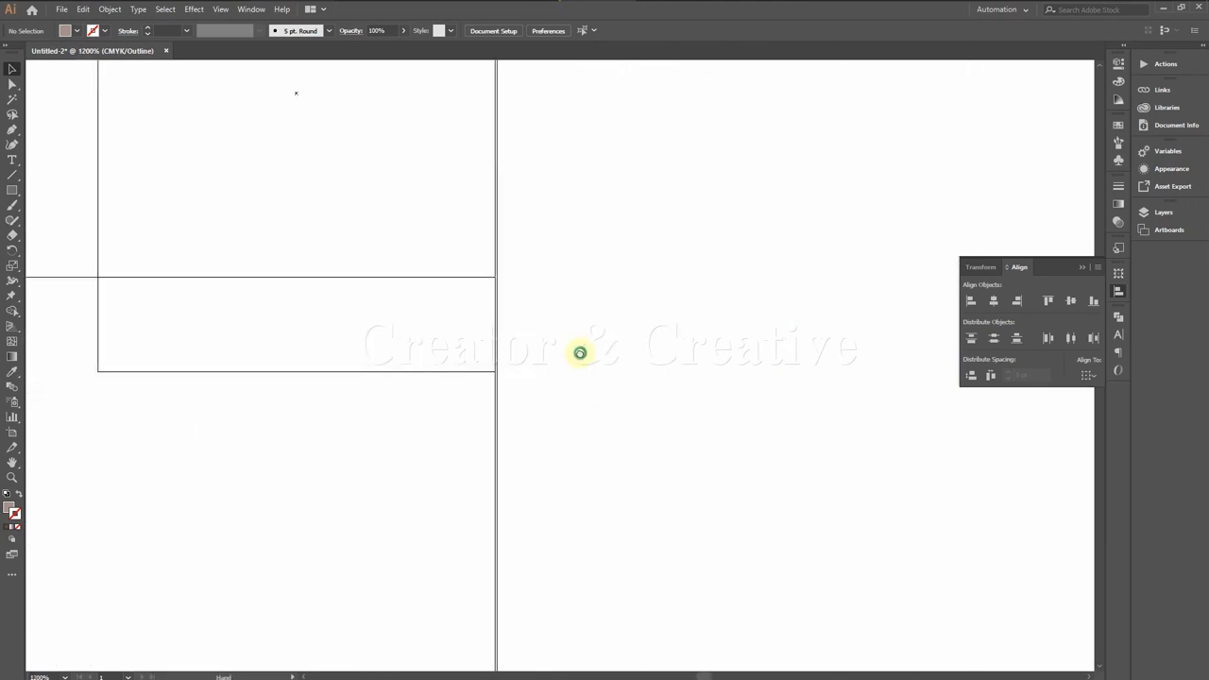
{"action": "key", "text": "ctrl+equal"}
{"action": "key", "text": "ctrl+equal"}
{"action": "key", "text": "ctrl+equal"}
{"action": "key", "text": "ctrl+equal"}
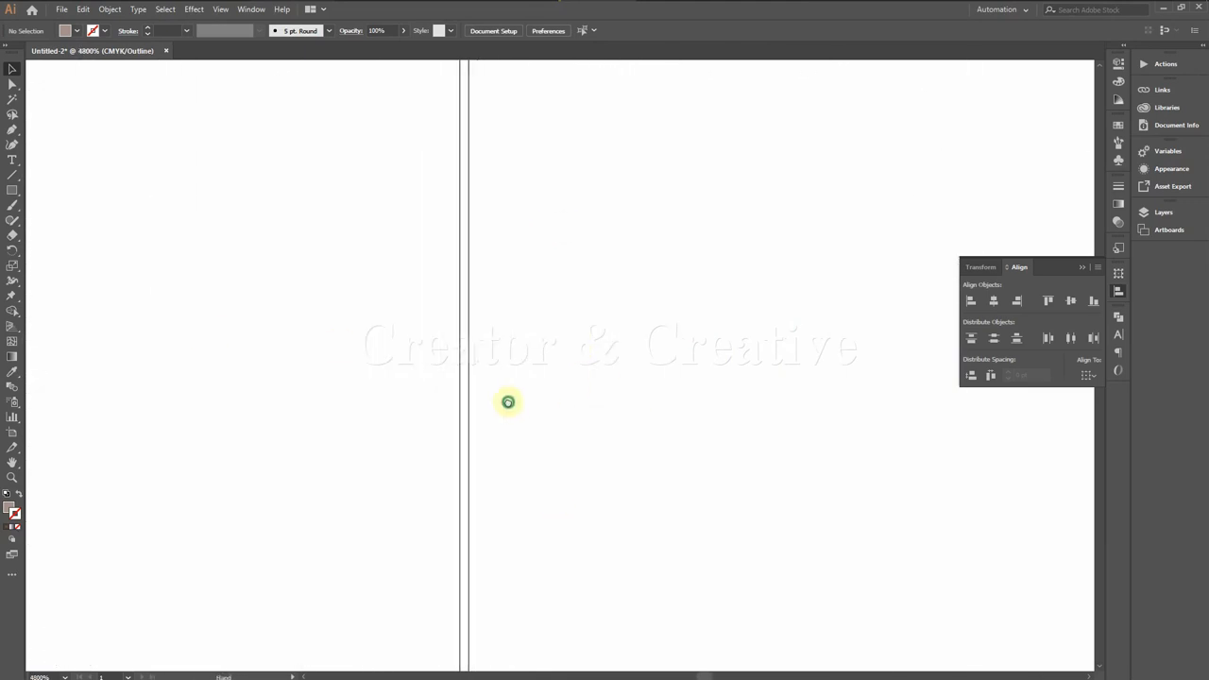
{"action": "left_click", "coordinate": [467, 400]}
{"action": "left_click_drag", "start_coordinate": [466, 400], "coordinate": [459, 402]}
{"action": "left_click", "coordinate": [513, 425]}
{"action": "key", "text": "ctrl+minus"}
{"action": "key", "text": "ctrl+minus"}
{"action": "key", "text": "ctrl+minus"}
{"action": "key", "text": "ctrl+minus"}
{"action": "key", "text": "ctrl+minus"}
{"action": "key", "text": "ctrl+minus"}
{"action": "key", "text": "ctrl+minus"}
{"action": "key", "text": "ctrl+minus"}
{"action": "key", "text": "ctrl+minus"}
{"action": "key", "text": "ctrl+minus"}
{"action": "key", "text": "ctrl+minus"}
{"action": "key", "text": "ctrl+minus"}
{"action": "key", "text": "ctrl+minus"}
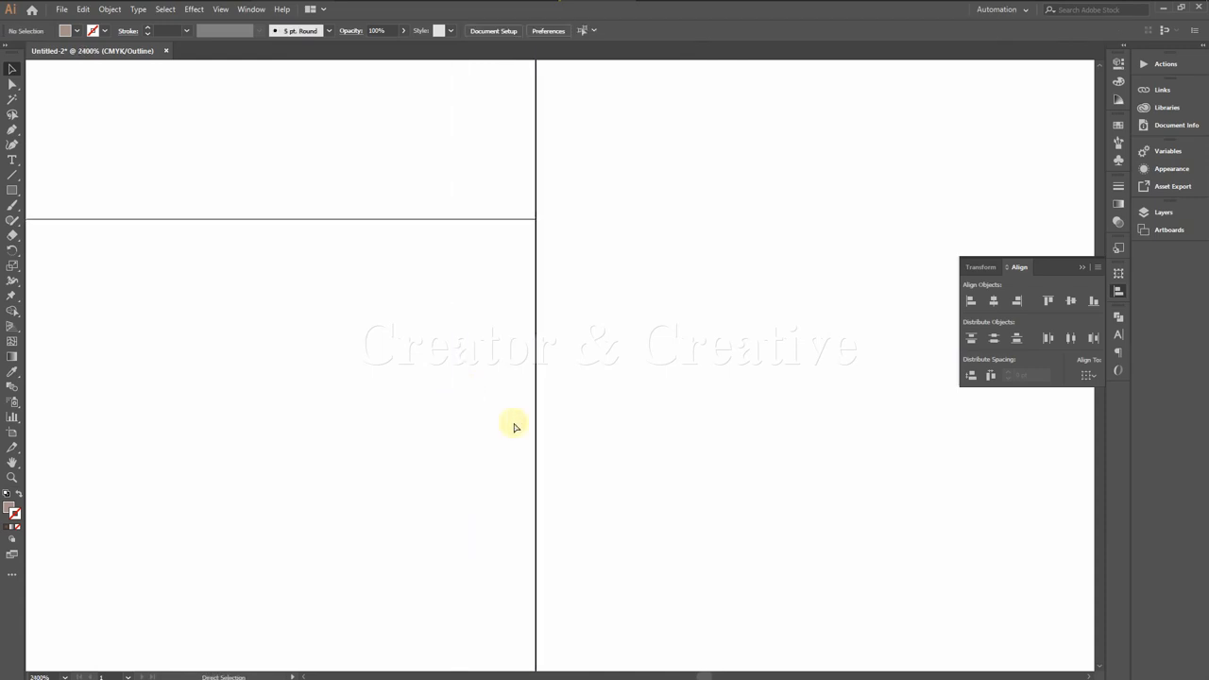
{"action": "key", "text": "ctrl+y"}
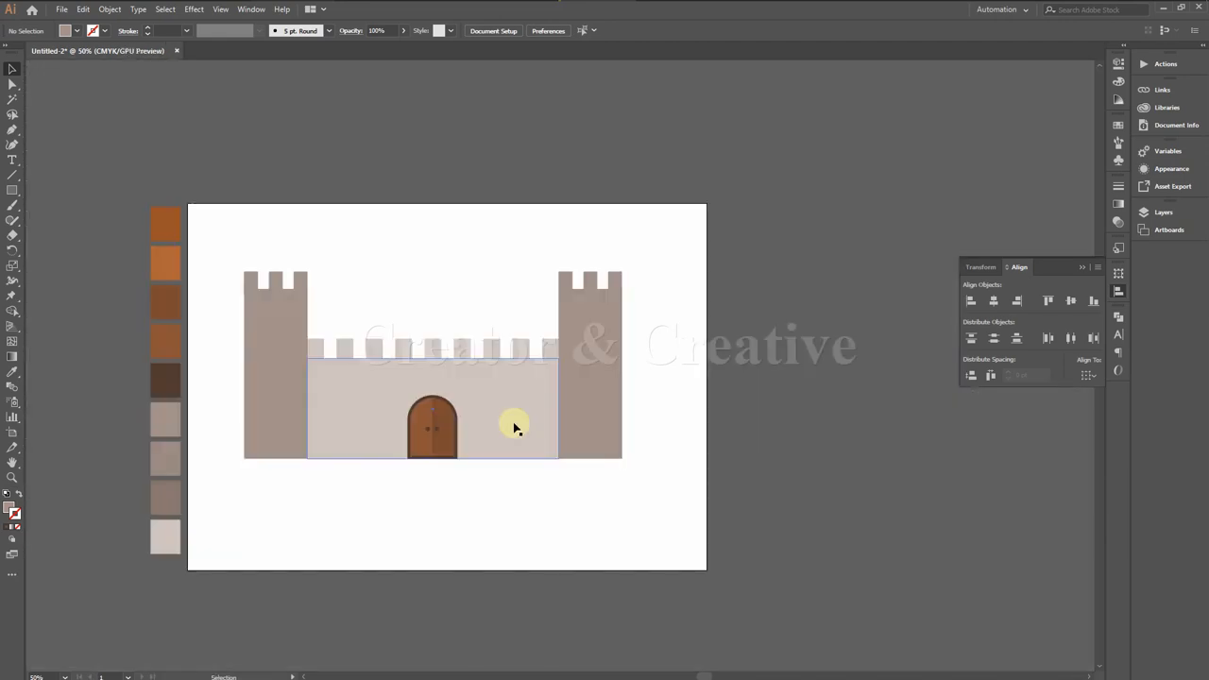
Step: Draw a tall rectangle about 117 by 387 pt overlapping the left tower's inner edge and the wall, down to their base
{"action": "left_click_drag", "start_coordinate": [477, 362], "coordinate": [543, 460]}
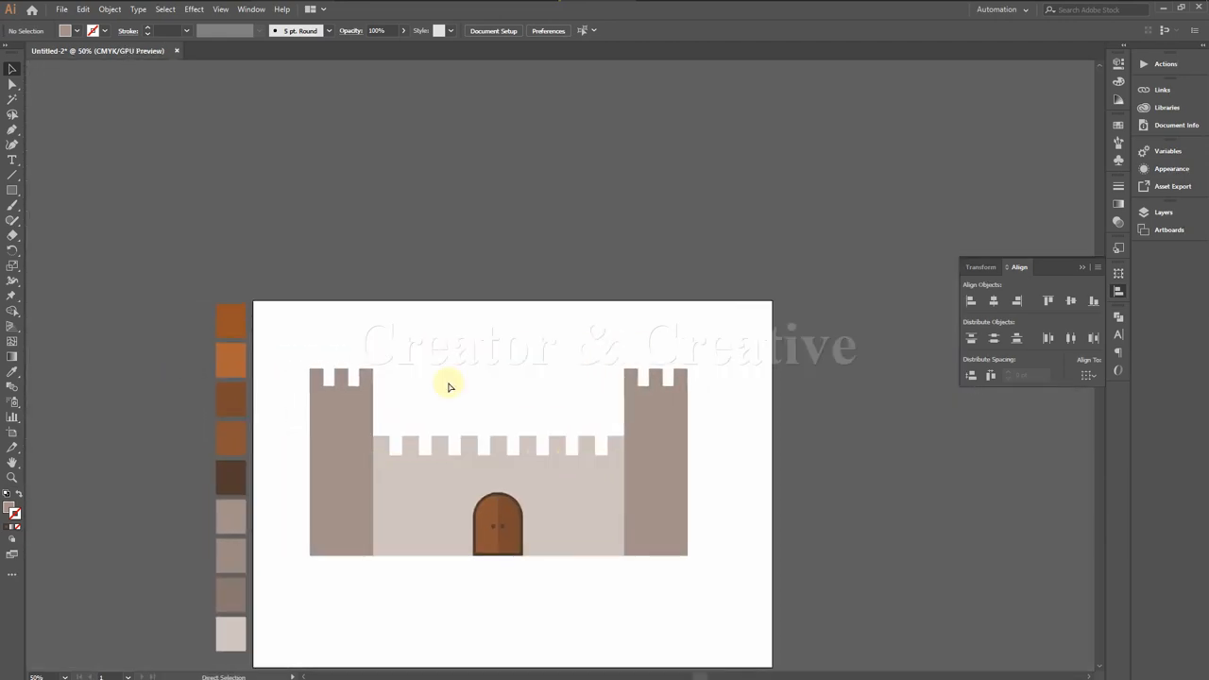
{"action": "key", "text": "ctrl+plus"}
{"action": "left_click_drag", "start_coordinate": [445, 432], "coordinate": [618, 278]}
{"action": "left_click", "coordinate": [12, 195]}
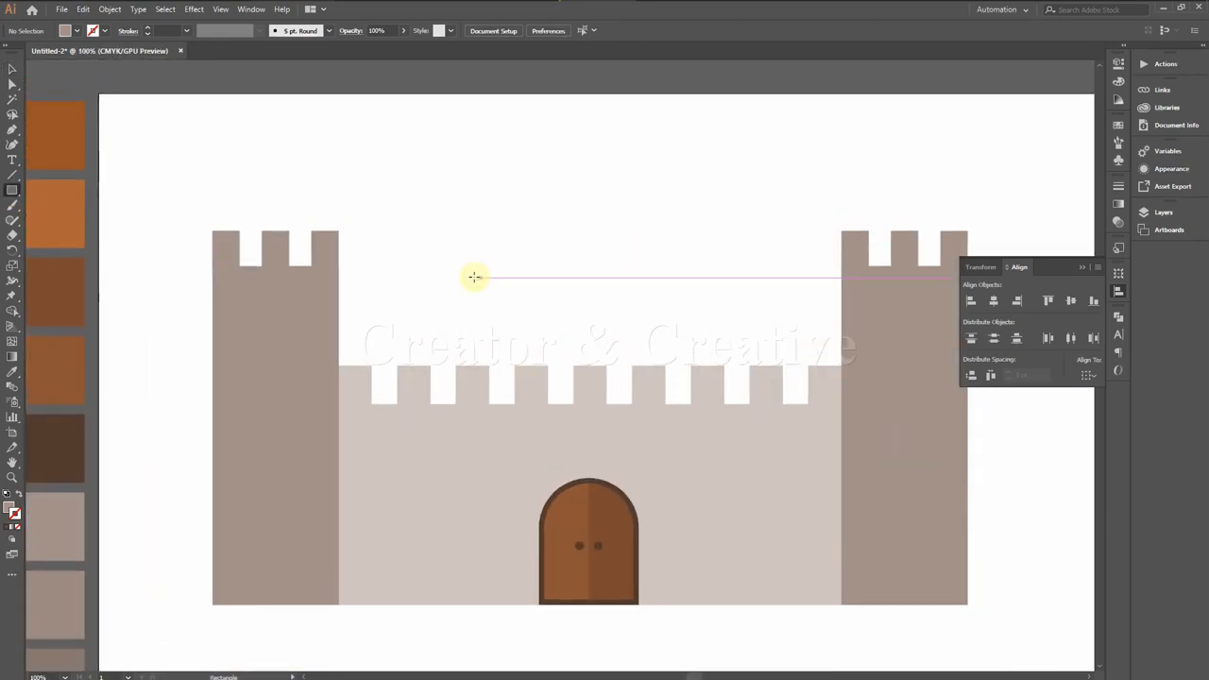
{"action": "left_click_drag", "start_coordinate": [324, 129], "coordinate": [470, 604]}
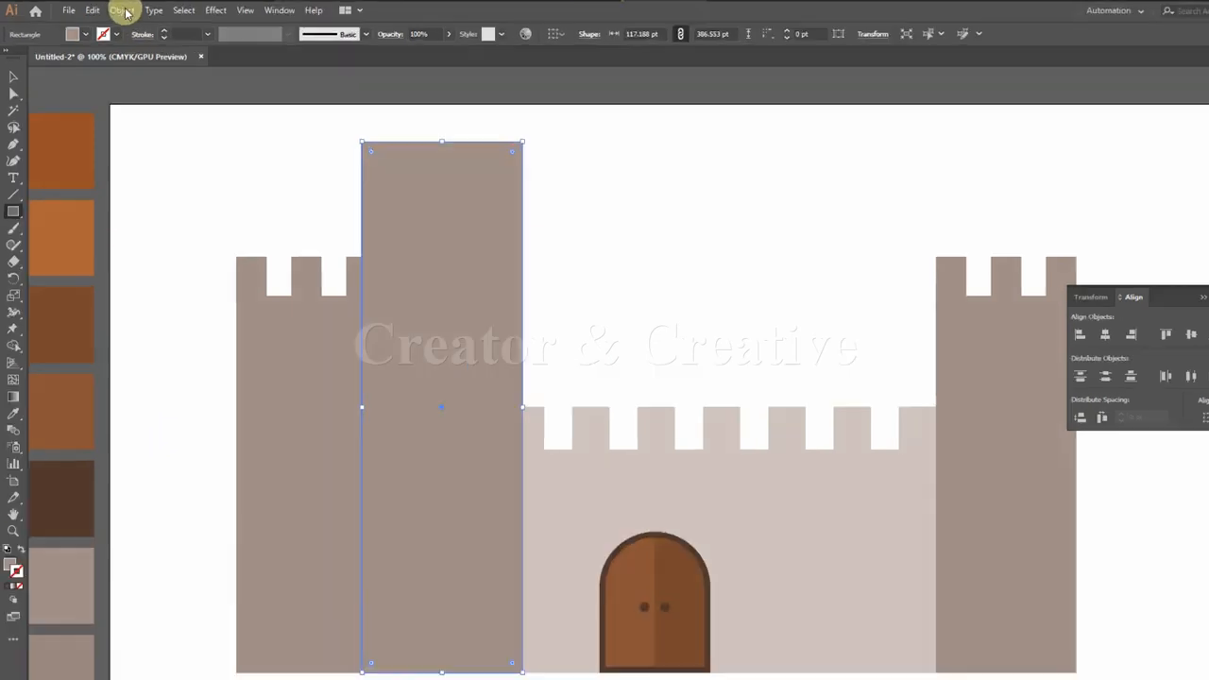
Step: Send the new tall tower rectangle to the back, behind the wall and the left tower
{"action": "left_click", "coordinate": [110, 9]}
{"action": "mouse_move", "coordinate": [138, 39]}
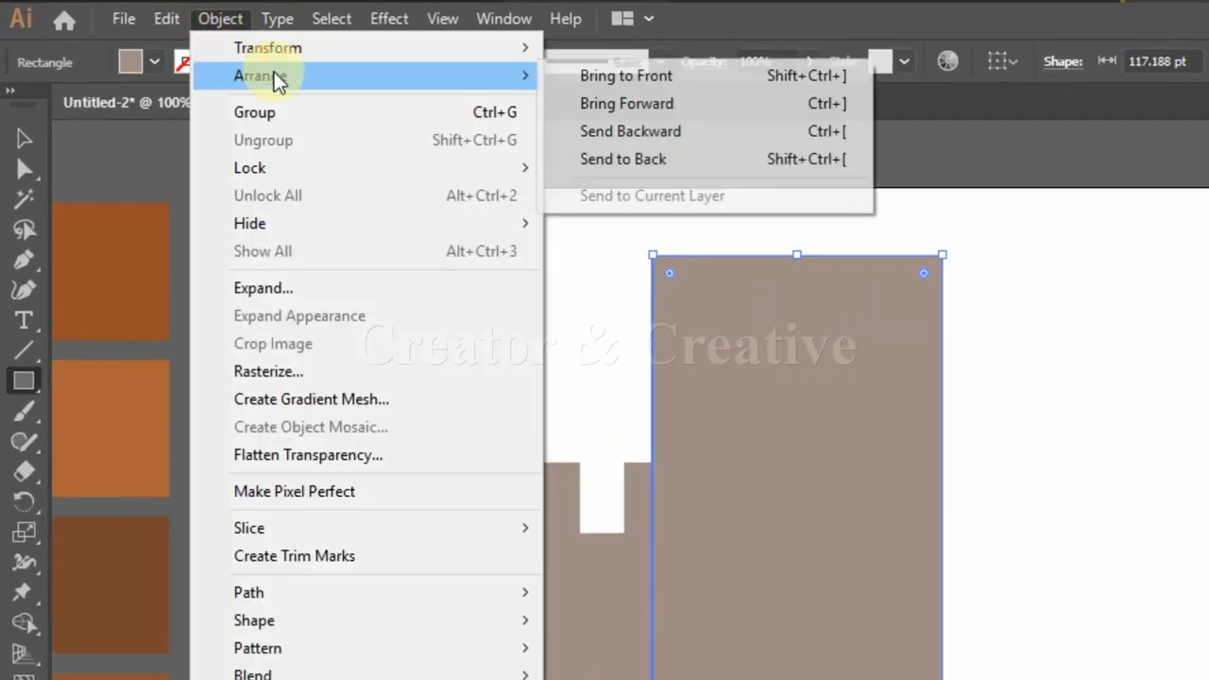
{"action": "left_click", "coordinate": [619, 158]}
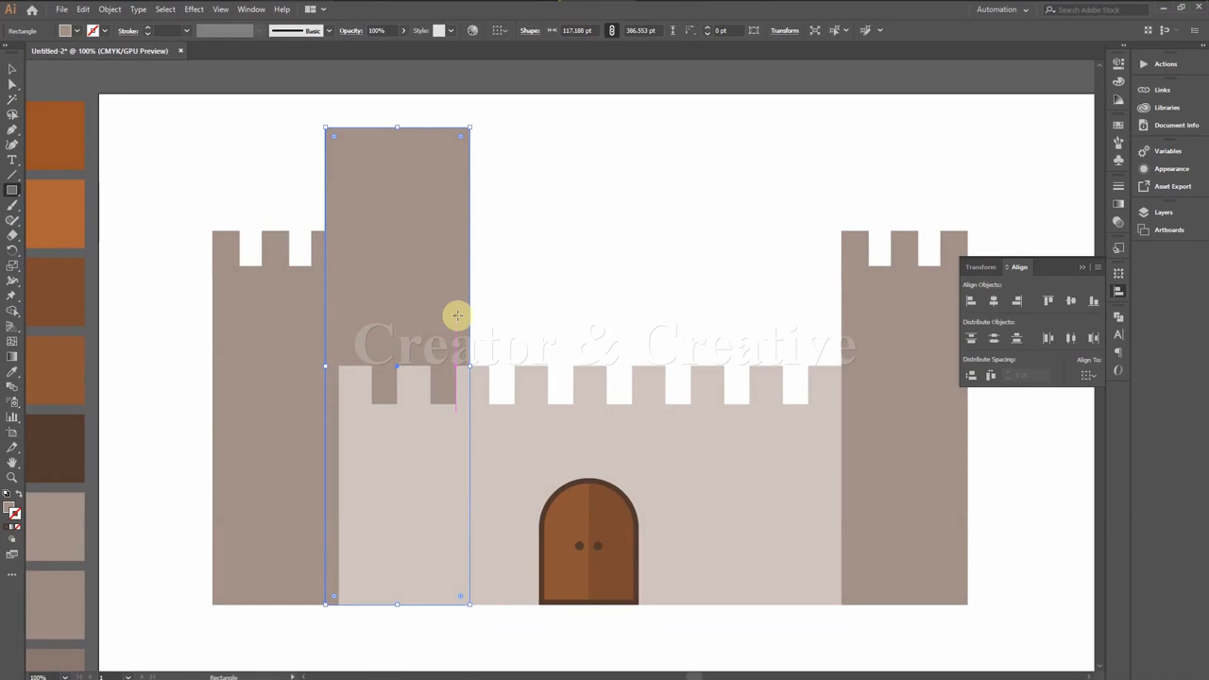
{"action": "left_click", "coordinate": [13, 69]}
Step: Fill the tall left rear tower with the second, slightly darker grey-brown palette colour
{"action": "left_click_drag", "start_coordinate": [160, 253], "coordinate": [236, 221]}
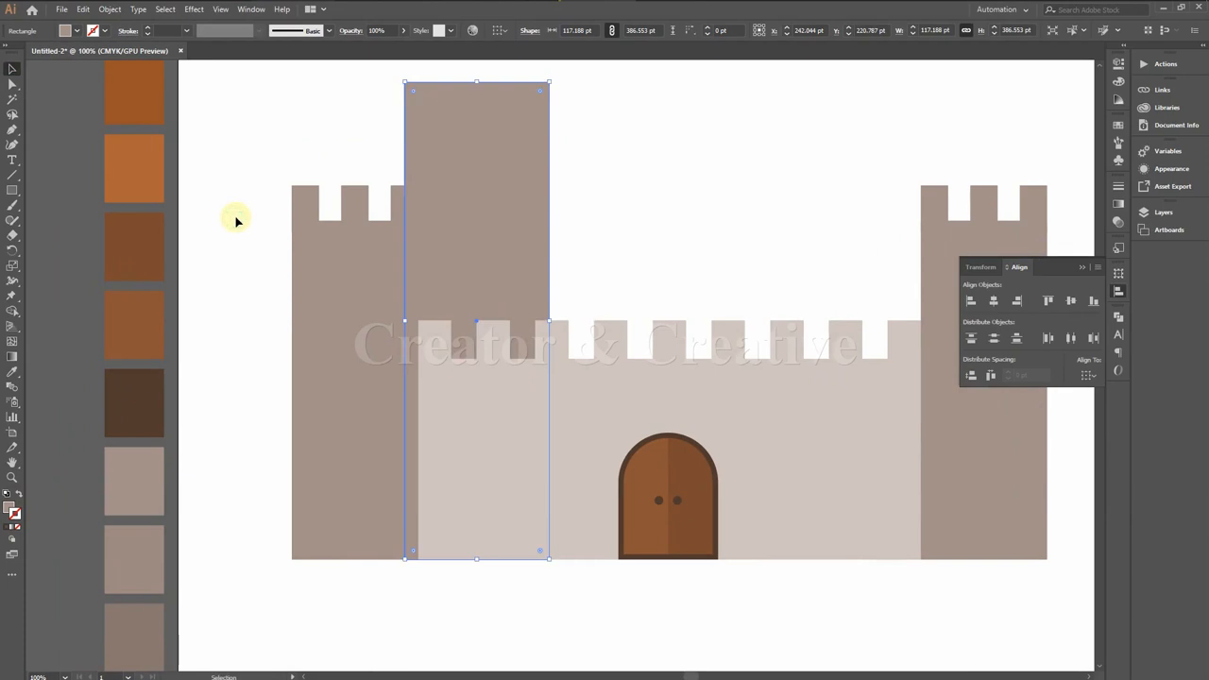
{"action": "left_click", "coordinate": [12, 371]}
{"action": "left_click", "coordinate": [139, 619]}
{"action": "left_click", "coordinate": [155, 543]}
{"action": "scroll", "coordinate": [156, 534], "scroll_direction": "down", "scroll_amount": 2}
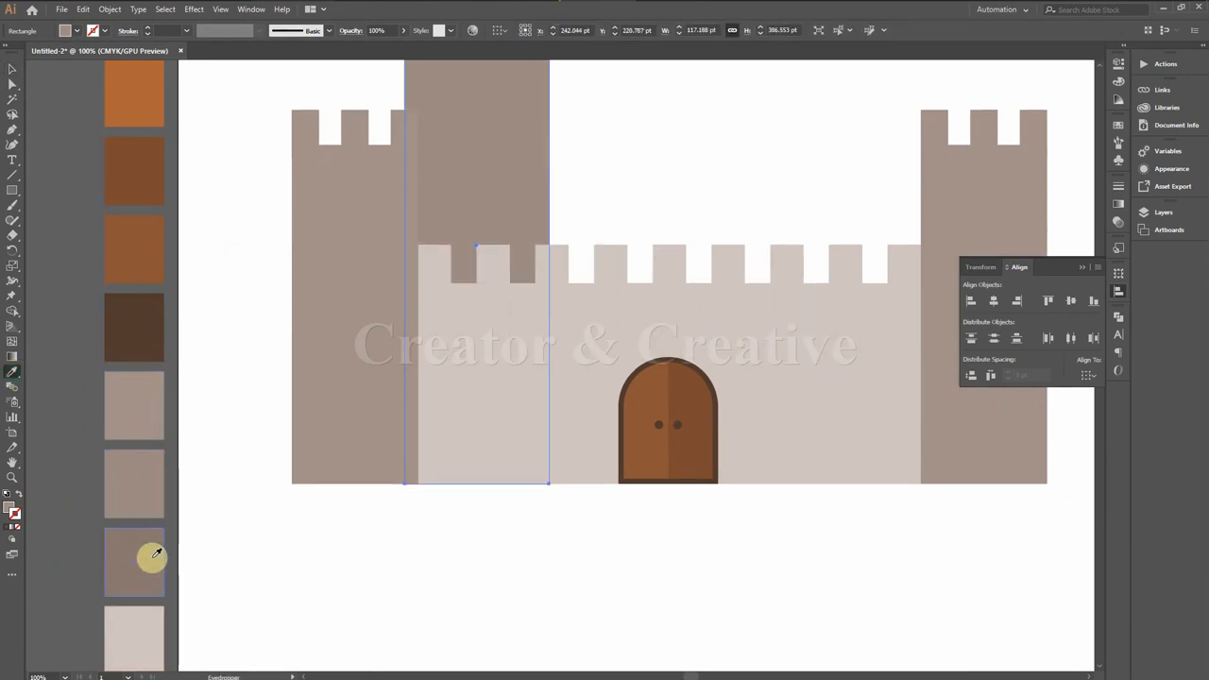
{"action": "scroll", "coordinate": [154, 543], "scroll_direction": "down", "scroll_amount": 2}
{"action": "left_click", "coordinate": [155, 564]}
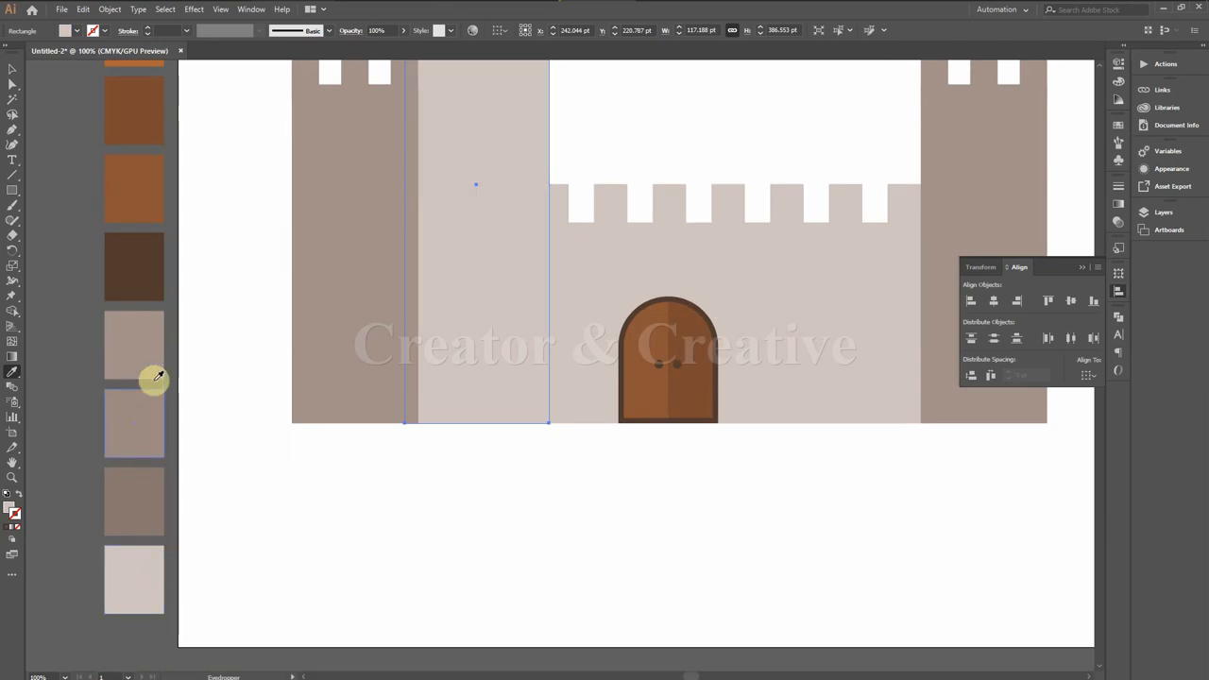
{"action": "left_click", "coordinate": [164, 362]}
{"action": "scroll", "coordinate": [183, 418], "scroll_direction": "up", "scroll_amount": 4}
Step: Duplicate the tall left rear tower and place the copy level with it, overlapping the right battlemented tower's inner edge
{"action": "left_click", "coordinate": [12, 69]}
{"action": "left_click", "coordinate": [604, 244]}
{"action": "left_click_drag", "start_coordinate": [605, 244], "coordinate": [235, 257]}
{"action": "left_click_drag", "start_coordinate": [151, 217], "coordinate": [534, 216], "text": "alt"}
{"action": "left_click", "coordinate": [360, 213]}
{"action": "left_click_drag", "start_coordinate": [302, 221], "coordinate": [444, 262]}
Step: Scale the whole castle down to about 346 by 217 pt and move it lower on the artboard
{"action": "key", "text": "ctrl+minus"}
{"action": "left_click_drag", "start_coordinate": [205, 199], "coordinate": [856, 573]}
{"action": "left_click_drag", "start_coordinate": [758, 217], "coordinate": [651, 299]}
{"action": "left_click_drag", "start_coordinate": [573, 333], "coordinate": [576, 463]}
{"action": "key", "text": "ctrl+plus"}
{"action": "key", "text": "ctrl+plus"}
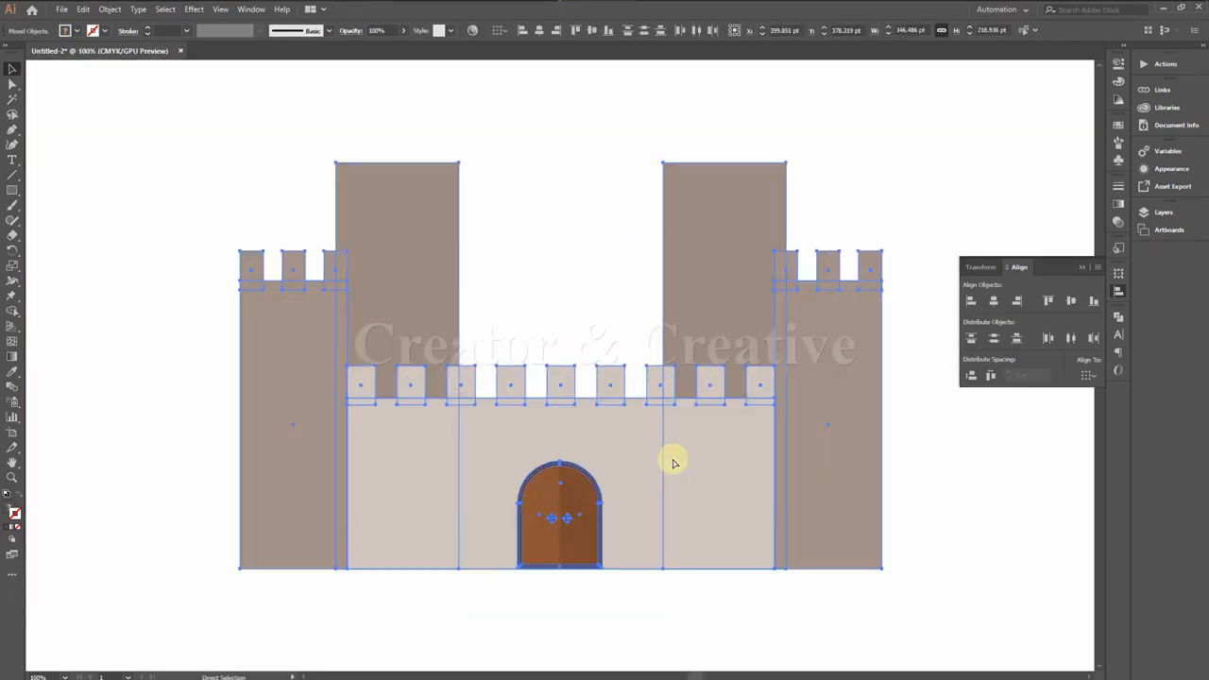
{"action": "left_click", "coordinate": [496, 126]}
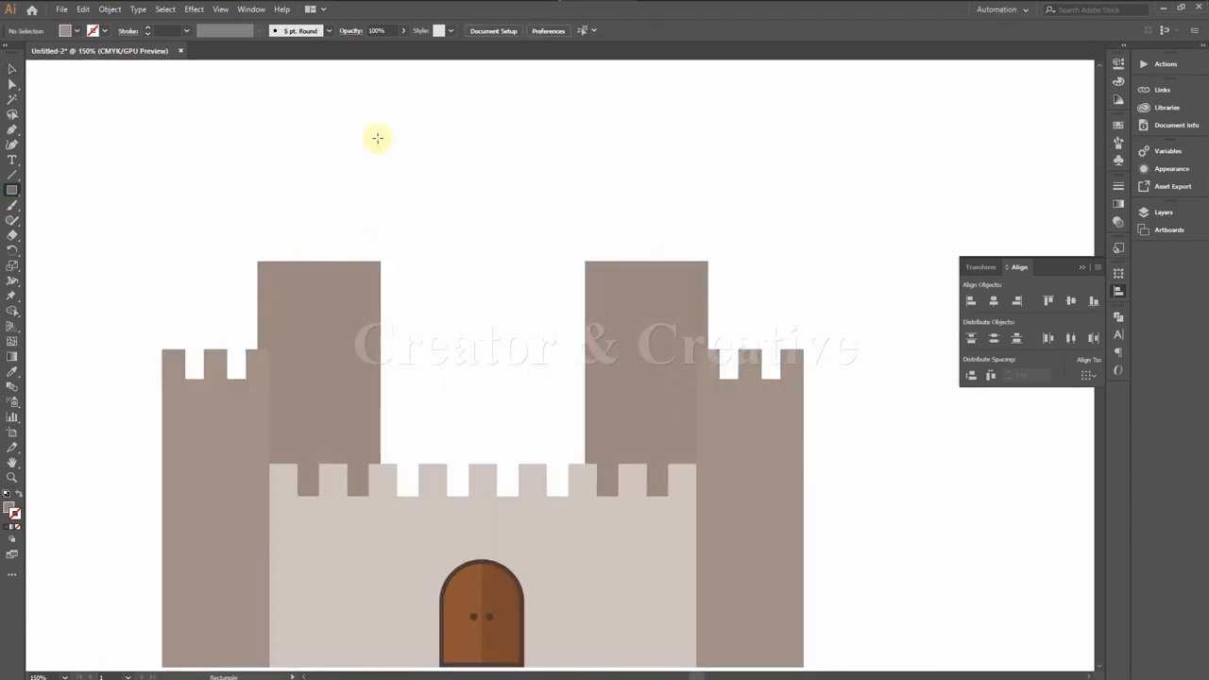
Step: Draw a central tower rectangle about 111 by 225 pt spanning the gap between the rear towers and send it to the back
{"action": "left_click_drag", "start_coordinate": [378, 152], "coordinate": [586, 571]}
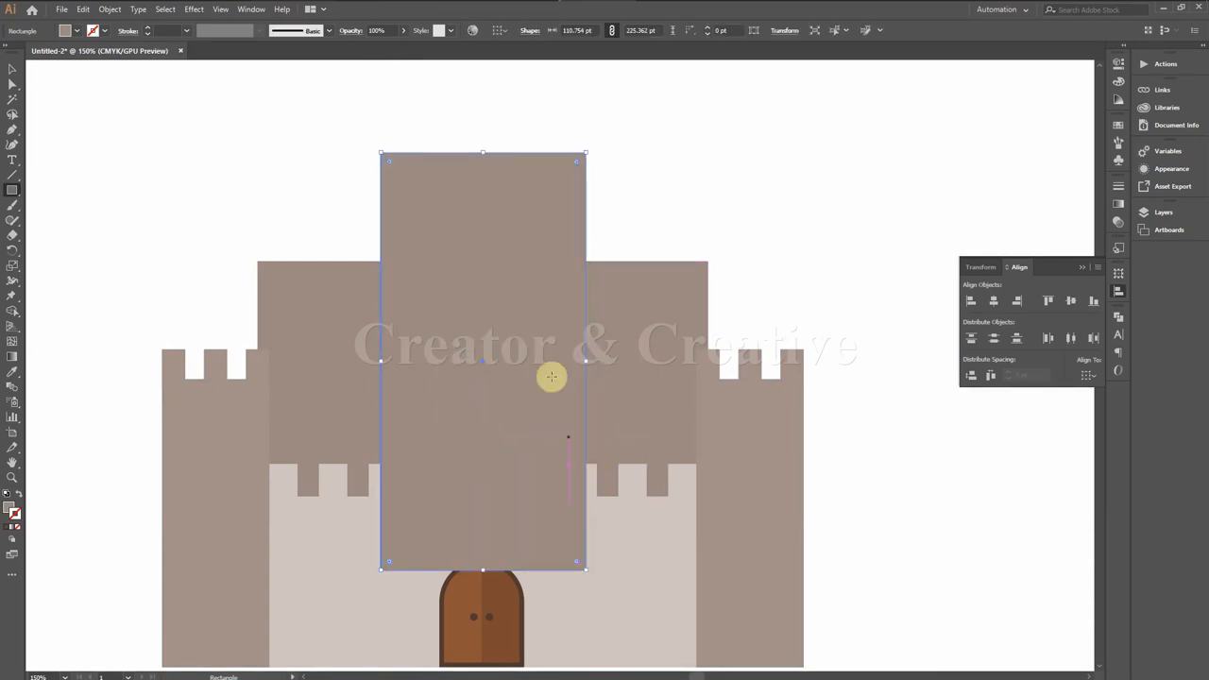
{"action": "left_click", "coordinate": [111, 10]}
{"action": "mouse_move", "coordinate": [267, 38]}
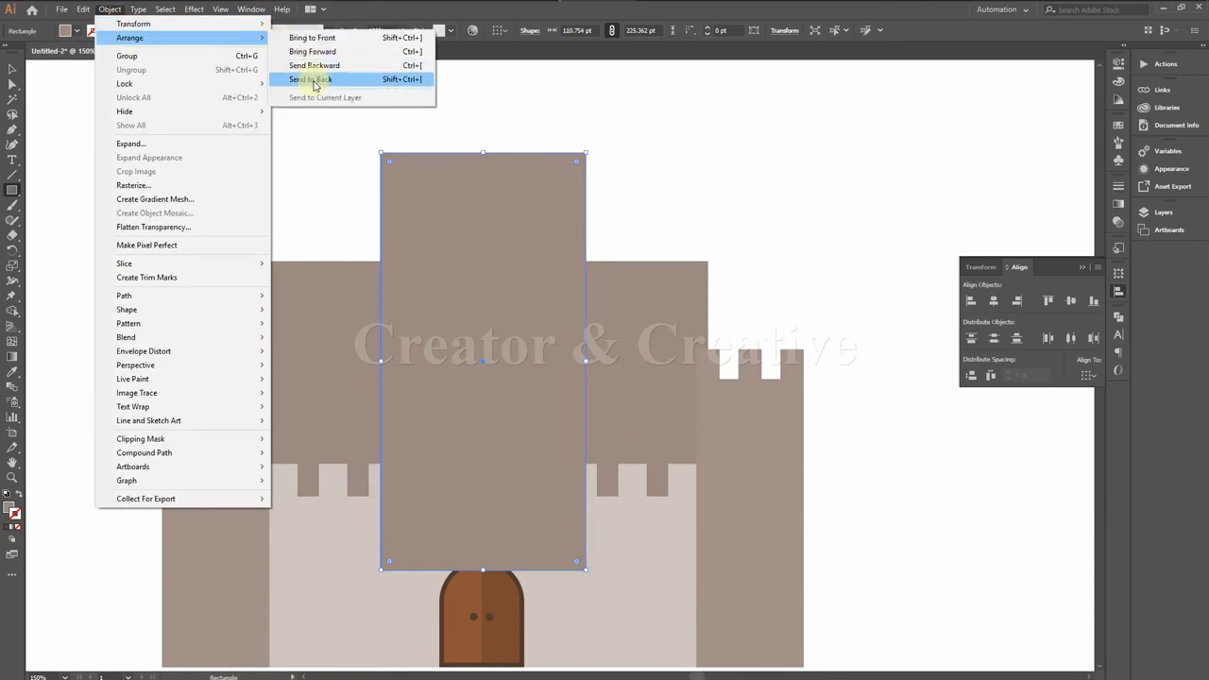
{"action": "left_click", "coordinate": [314, 83]}
{"action": "left_click", "coordinate": [11, 71]}
{"action": "left_click", "coordinate": [175, 153]}
{"action": "key", "text": "ctrl+1"}
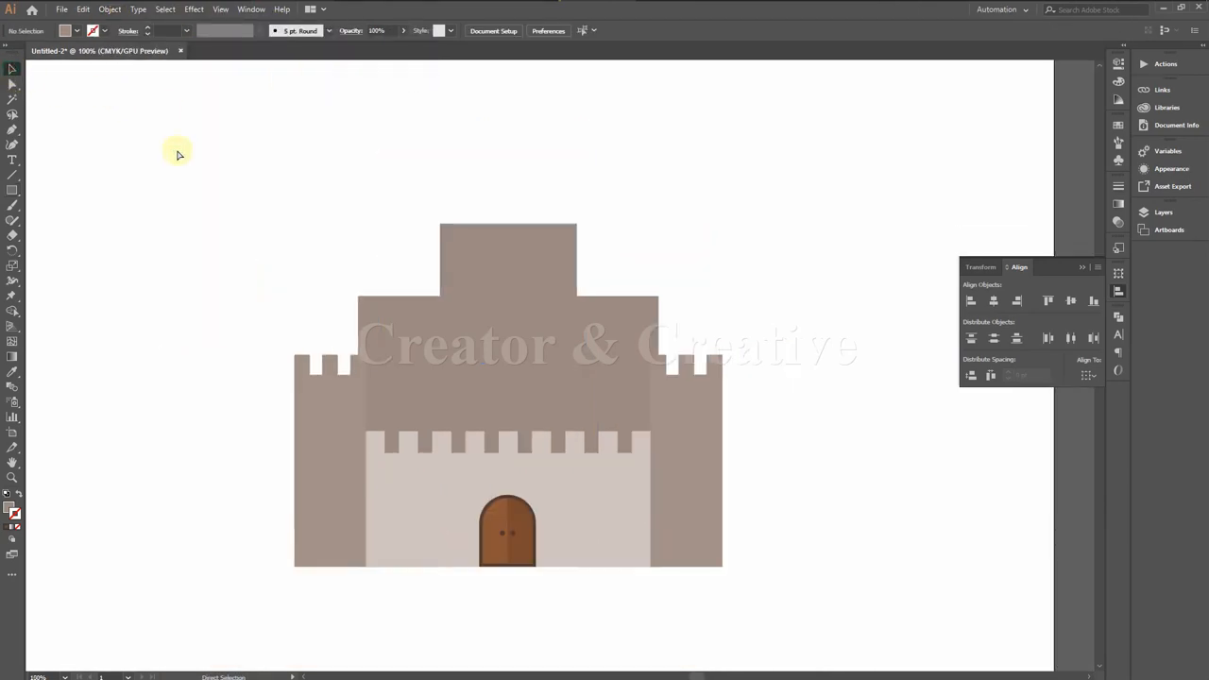
Step: Fill the central tower with a slightly darker shade of the light beige palette colour, about C 25, M 25, Y 27, K 0
{"action": "left_click", "coordinate": [536, 262]}
{"action": "left_click", "coordinate": [16, 377]}
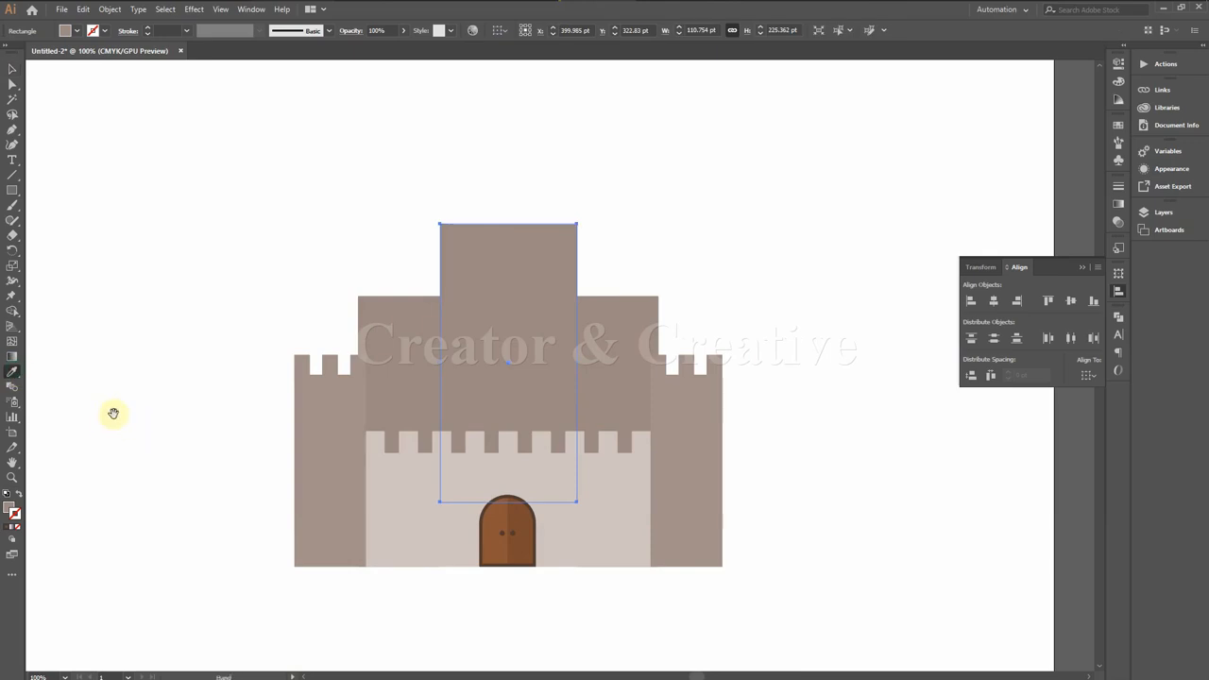
{"action": "scroll", "coordinate": [299, 432], "scroll_direction": "down", "scroll_amount": 2}
{"action": "left_click", "coordinate": [189, 500]}
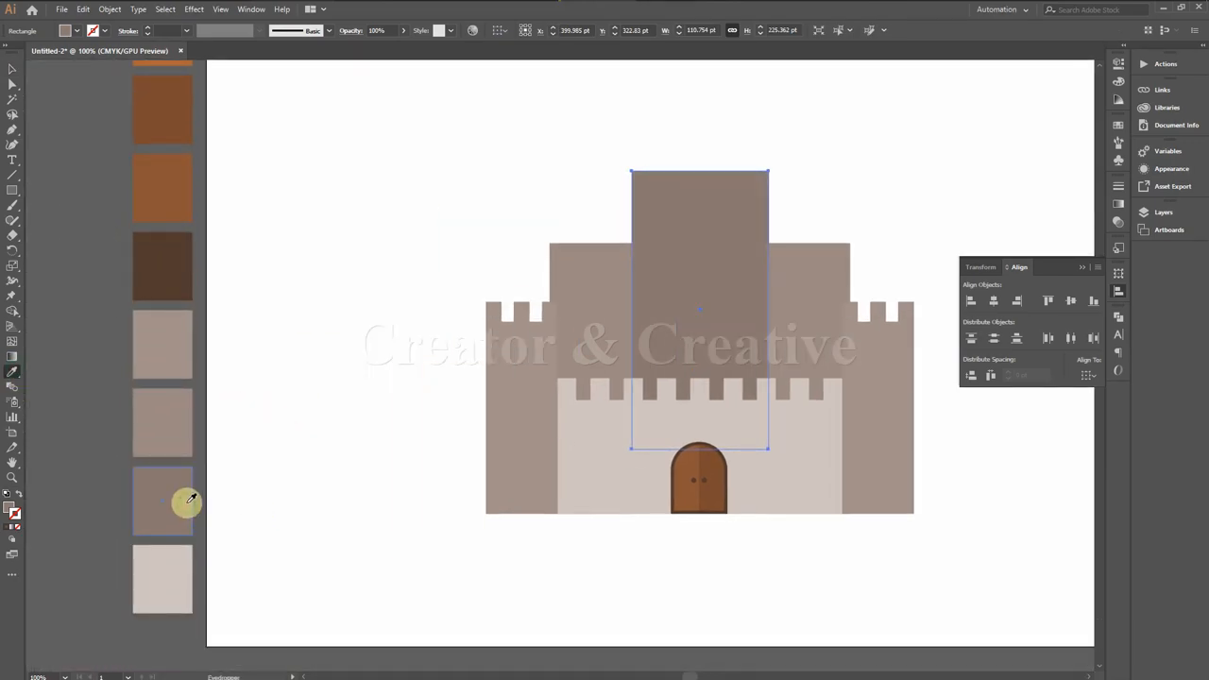
{"action": "left_click", "coordinate": [182, 567]}
{"action": "double_click", "coordinate": [11, 508]}
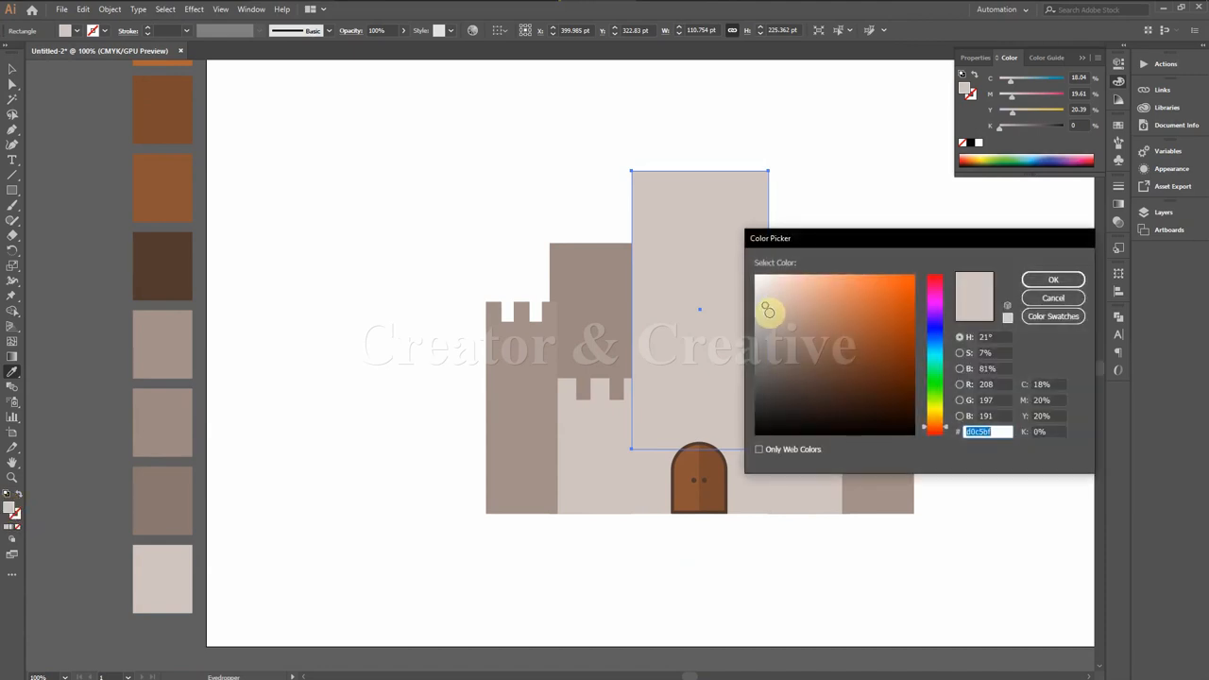
{"action": "left_click", "coordinate": [1053, 279]}
{"action": "left_click", "coordinate": [11, 69]}
{"action": "left_click", "coordinate": [394, 205]}
Step: Draw a triangle about 124 by 108 pt above the castle with the Polygon tool
{"action": "left_click_drag", "start_coordinate": [904, 236], "coordinate": [715, 368]}
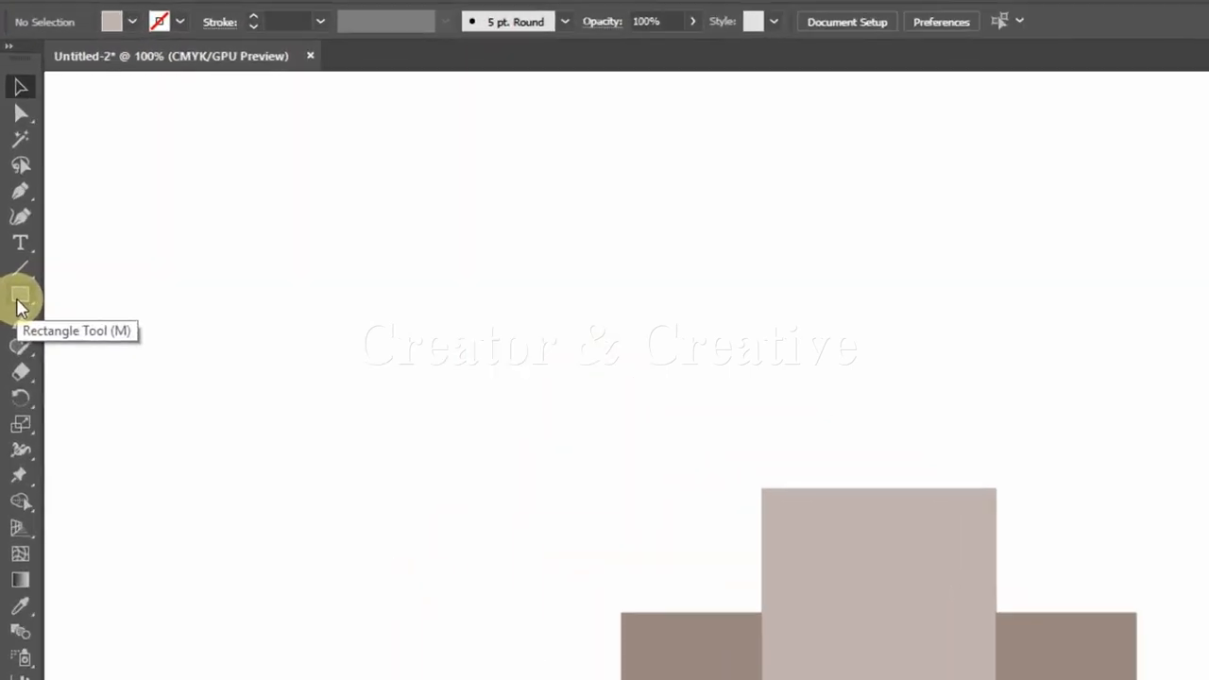
{"action": "left_click_drag", "start_coordinate": [11, 191], "coordinate": [48, 204]}
{"action": "left_click_drag", "start_coordinate": [102, 366], "coordinate": [106, 390]}
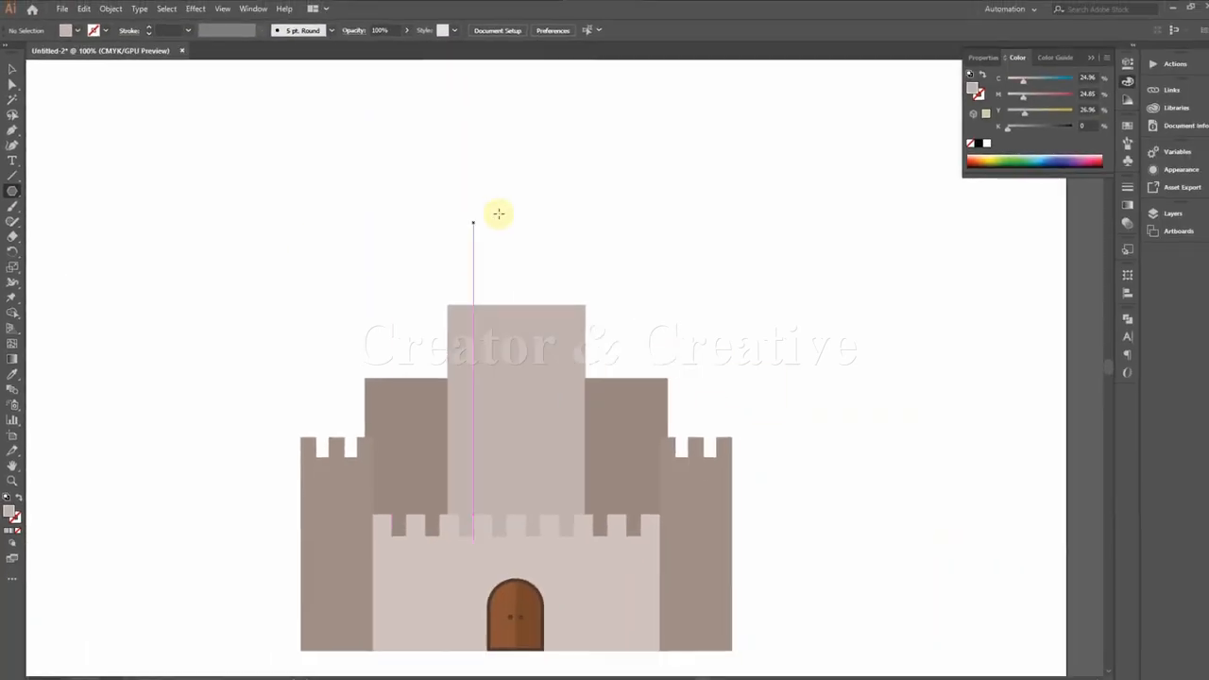
{"action": "left_click", "coordinate": [594, 184]}
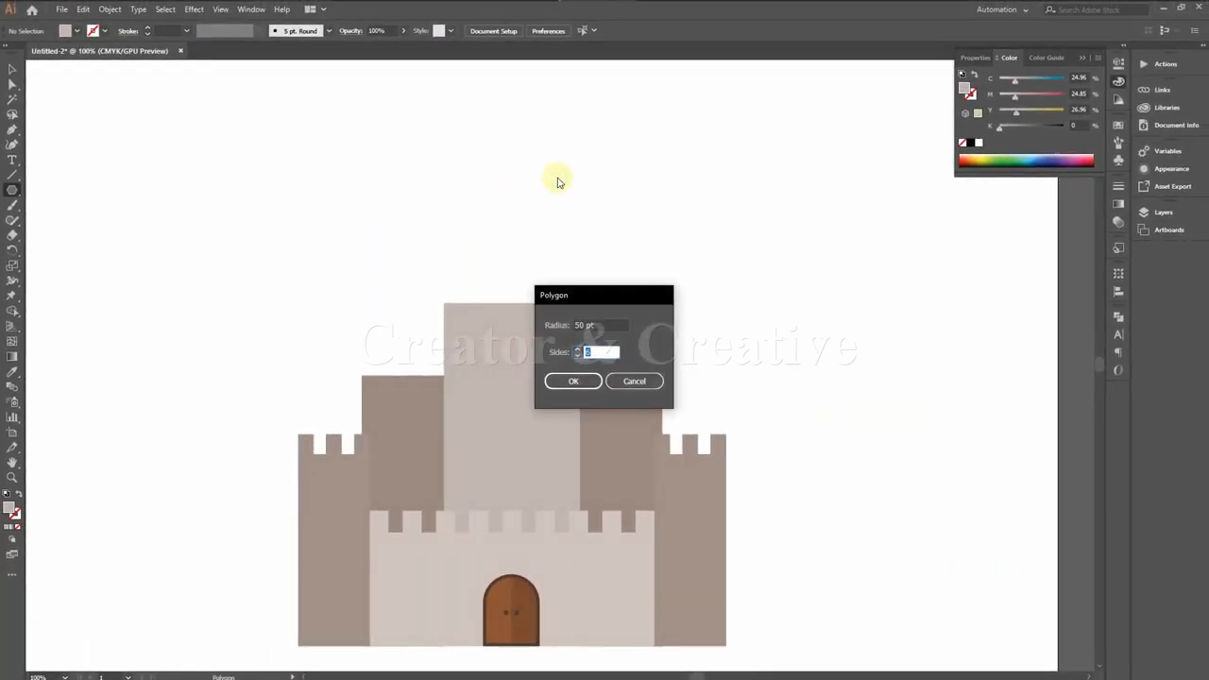
{"action": "key", "text": "Return"}
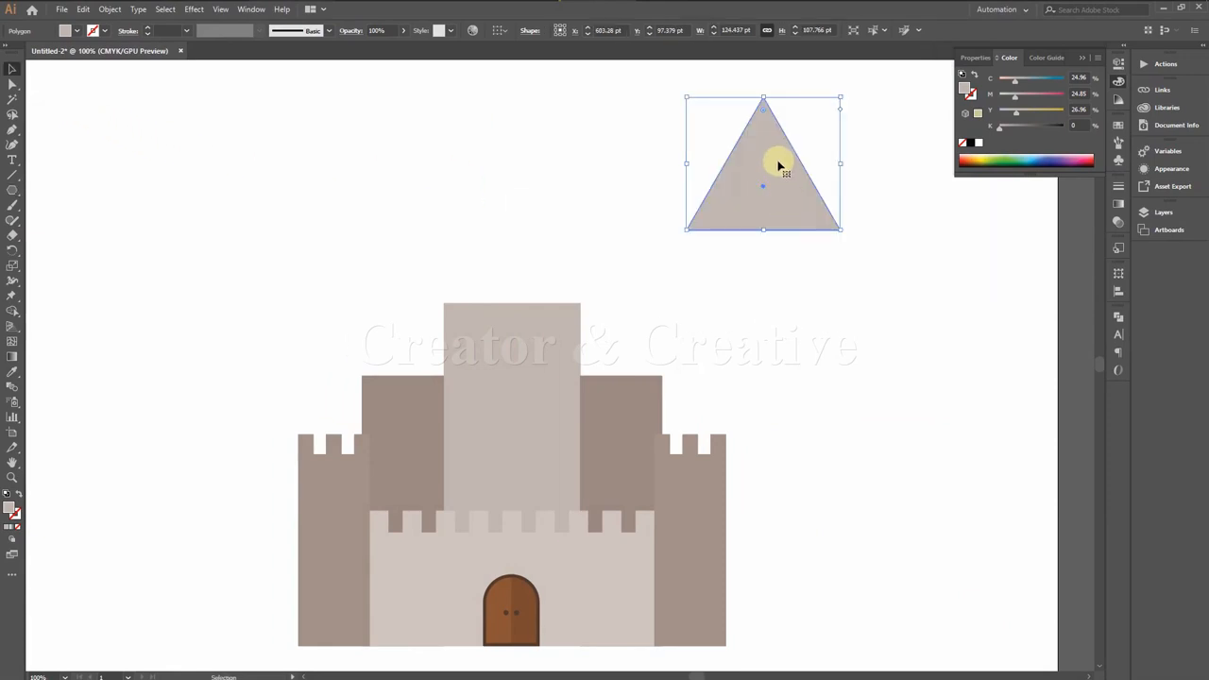
Step: Duplicate the triangle and scale the copy to the right rear tower's width, seated on the tower's top edge
{"action": "left_click_drag", "start_coordinate": [778, 161], "coordinate": [672, 308]}
{"action": "left_click_drag", "start_coordinate": [731, 242], "coordinate": [662, 283]}
{"action": "left_click", "coordinate": [749, 284]}
{"action": "left_click", "coordinate": [639, 347]}
{"action": "left_click", "coordinate": [715, 342]}
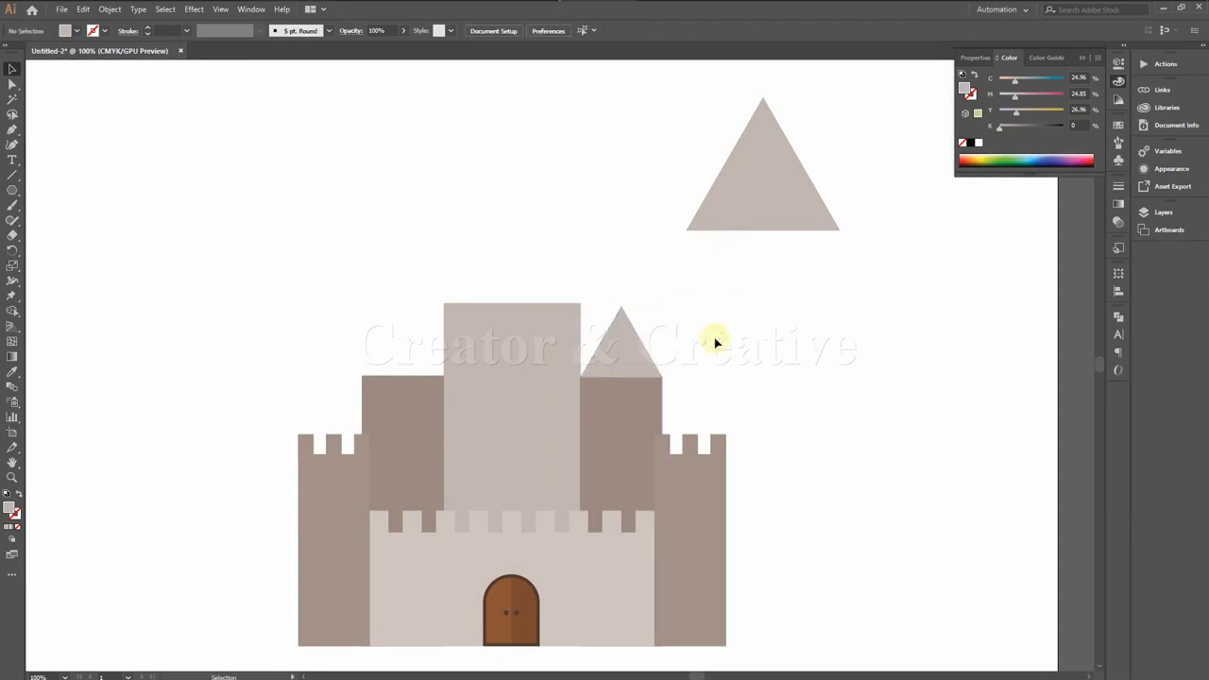
Step: Stretch the small roof triangle upward to about 69 pt tall, keeping its base on the right rear tower
{"action": "key", "text": "ctrl+z"}
{"action": "key", "text": "ctrl+equal"}
{"action": "key", "text": "ctrl+equal"}
{"action": "key", "text": "ctrl+equal"}
{"action": "key", "text": "ctrl+equal"}
{"action": "left_click", "coordinate": [907, 372]}
{"action": "left_click", "coordinate": [564, 228]}
{"action": "left_click_drag", "start_coordinate": [564, 228], "coordinate": [564, 170]}
{"action": "left_click", "coordinate": [799, 317]}
{"action": "key", "text": "ctrl+minus"}
{"action": "key", "text": "ctrl+minus"}
{"action": "key", "text": "ctrl+minus"}
Step: Add an anchor point at the midpoint of the small roof triangle's base with the Pen tool
{"action": "left_click", "coordinate": [568, 367]}
{"action": "key", "text": "ctrl+equal"}
{"action": "key", "text": "ctrl+equal"}
{"action": "key", "text": "ctrl+equal"}
{"action": "key", "text": "ctrl+equal"}
{"action": "key", "text": "ctrl+equal"}
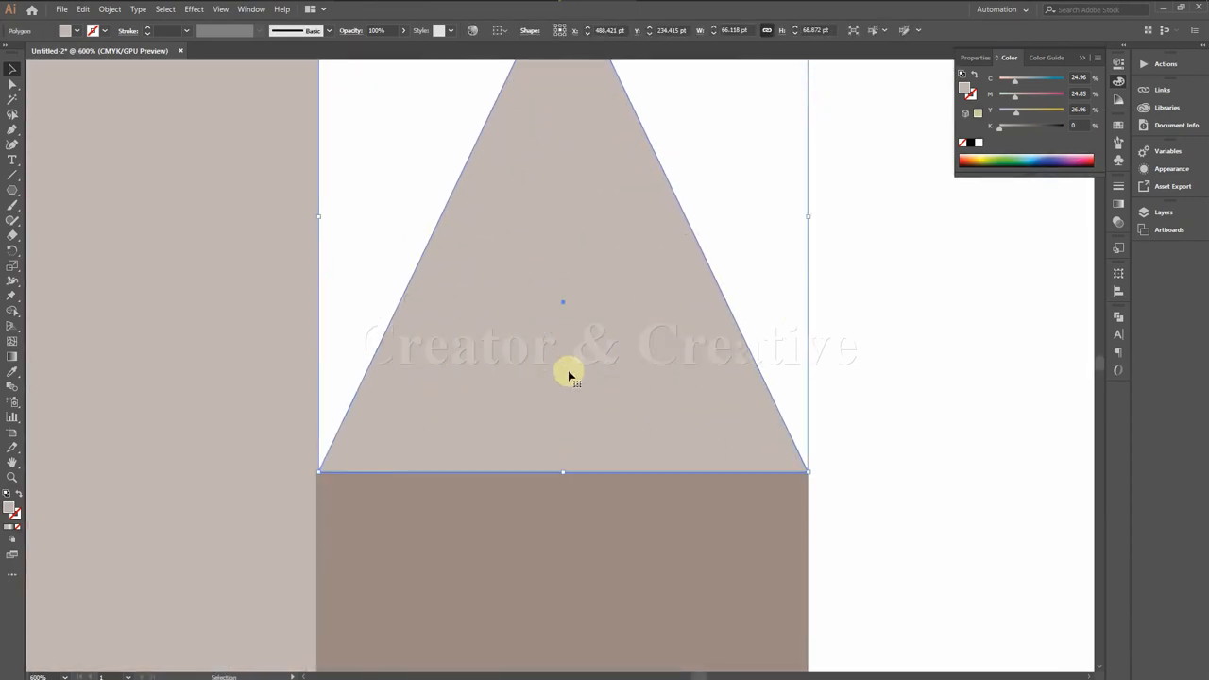
{"action": "left_click", "coordinate": [13, 132]}
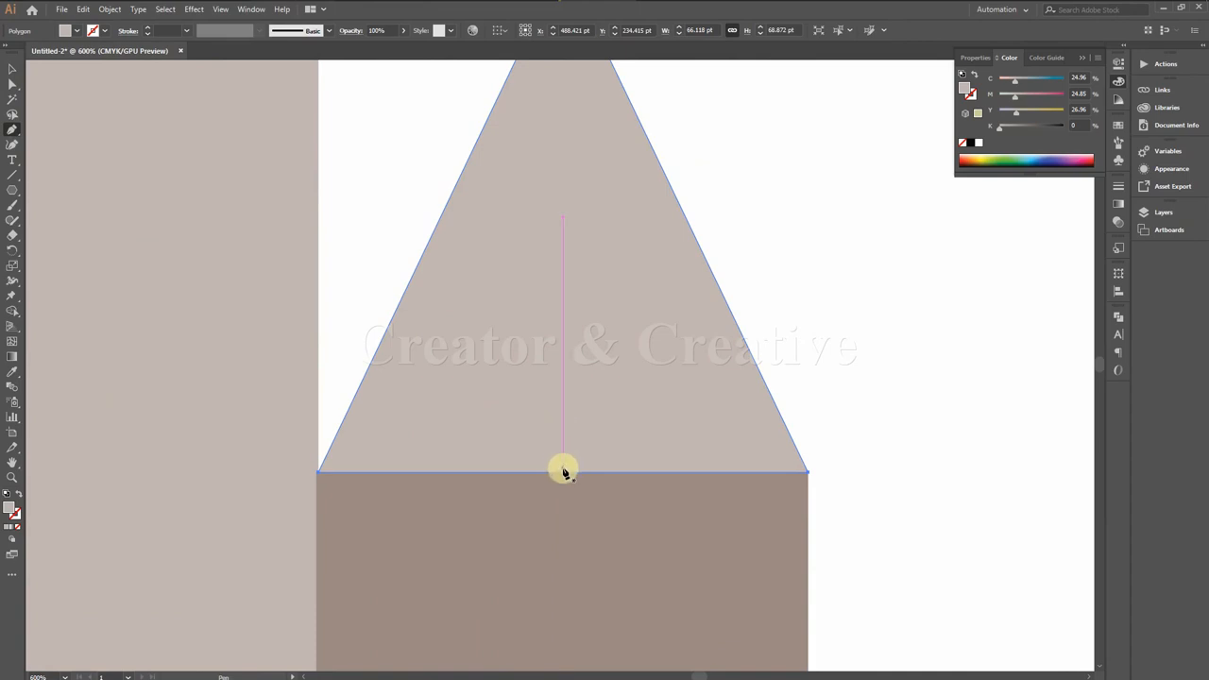
{"action": "left_click", "coordinate": [563, 472]}
{"action": "left_click", "coordinate": [13, 69]}
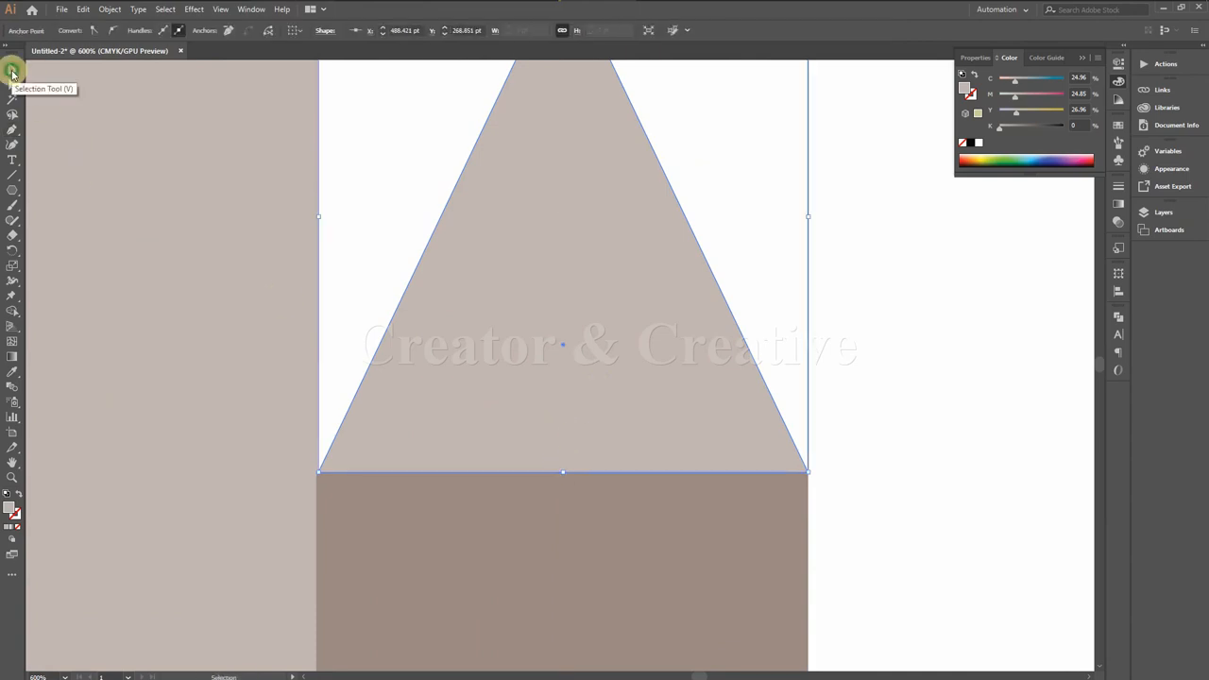
Step: Delete the small roof triangle's right base corner point to keep only its left half
{"action": "left_click", "coordinate": [874, 206]}
{"action": "key", "text": "ctrl+minus"}
{"action": "left_click", "coordinate": [13, 85]}
{"action": "left_click_drag", "start_coordinate": [654, 263], "coordinate": [734, 421]}
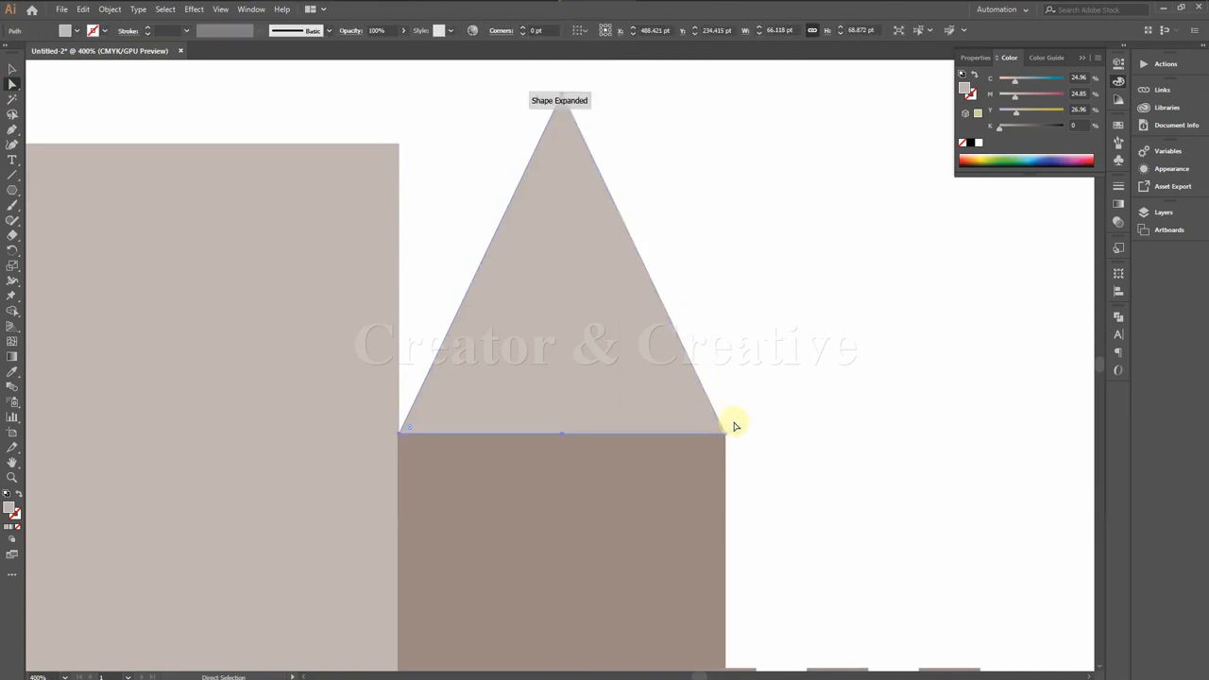
{"action": "left_click_drag", "start_coordinate": [664, 397], "coordinate": [662, 276]}
{"action": "key", "text": "Delete"}
{"action": "scroll", "coordinate": [656, 189], "scroll_direction": "up", "scroll_amount": 1}
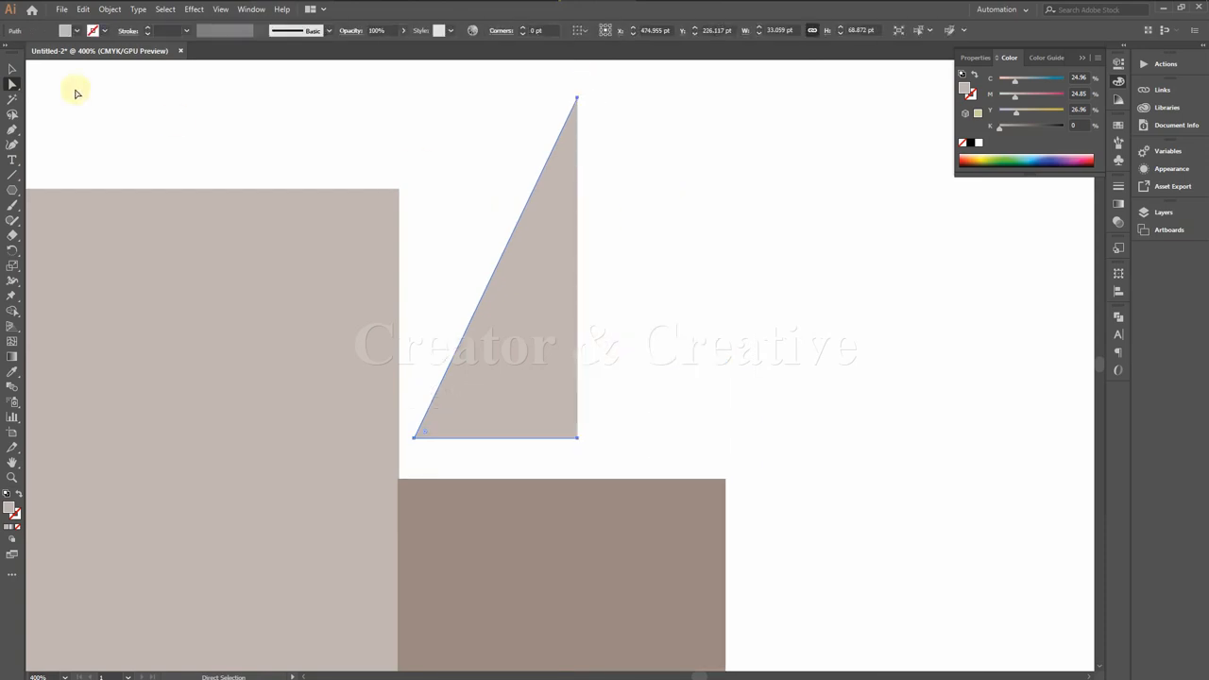
Step: Copy the small half triangle and paste the copy directly in front of it
{"action": "left_click", "coordinate": [12, 69]}
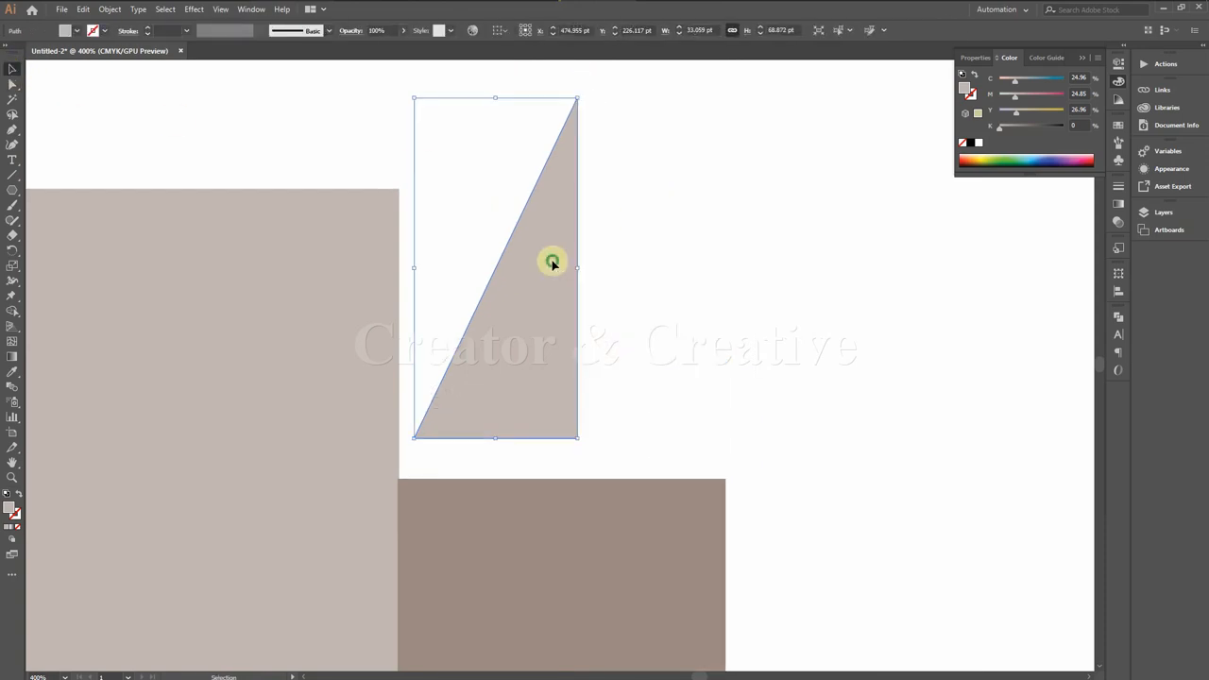
{"action": "left_click", "coordinate": [82, 9]}
{"action": "left_click", "coordinate": [92, 28]}
{"action": "left_click", "coordinate": [82, 9]}
{"action": "left_click", "coordinate": [101, 70]}
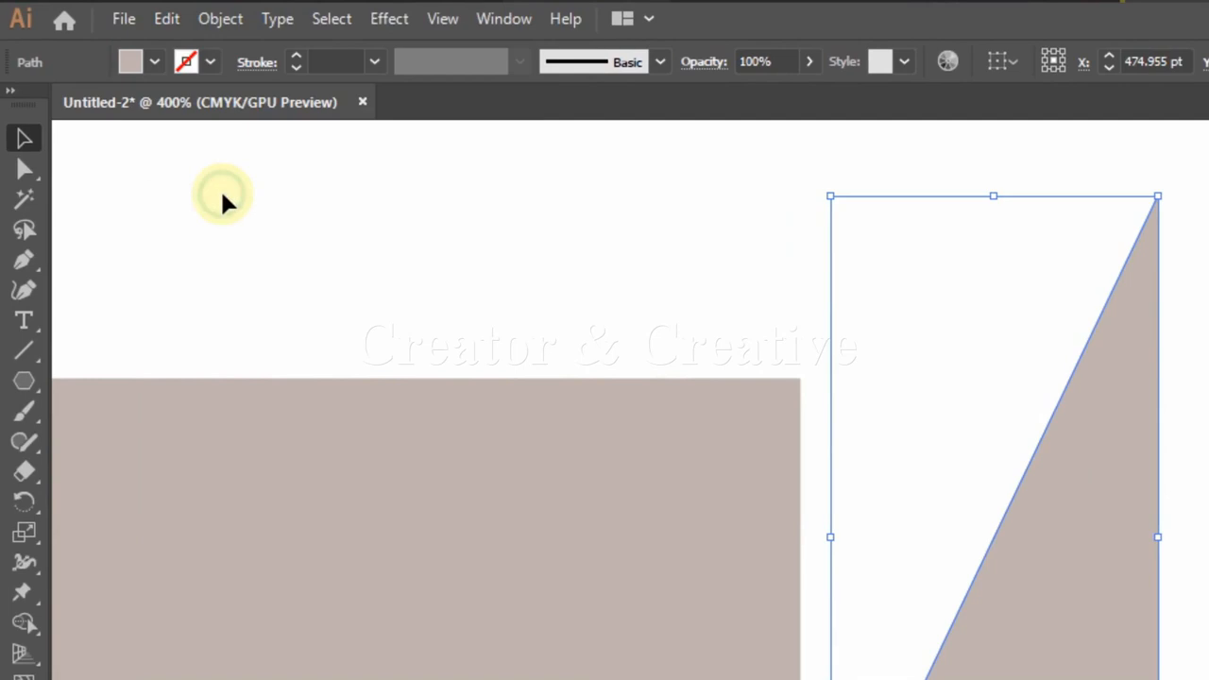
Step: Reflect the pasted half triangle across the vertical axis and place it against the original's straight edge
{"action": "left_click", "coordinate": [220, 18]}
{"action": "mouse_move", "coordinate": [245, 44]}
{"action": "left_click", "coordinate": [592, 137]}
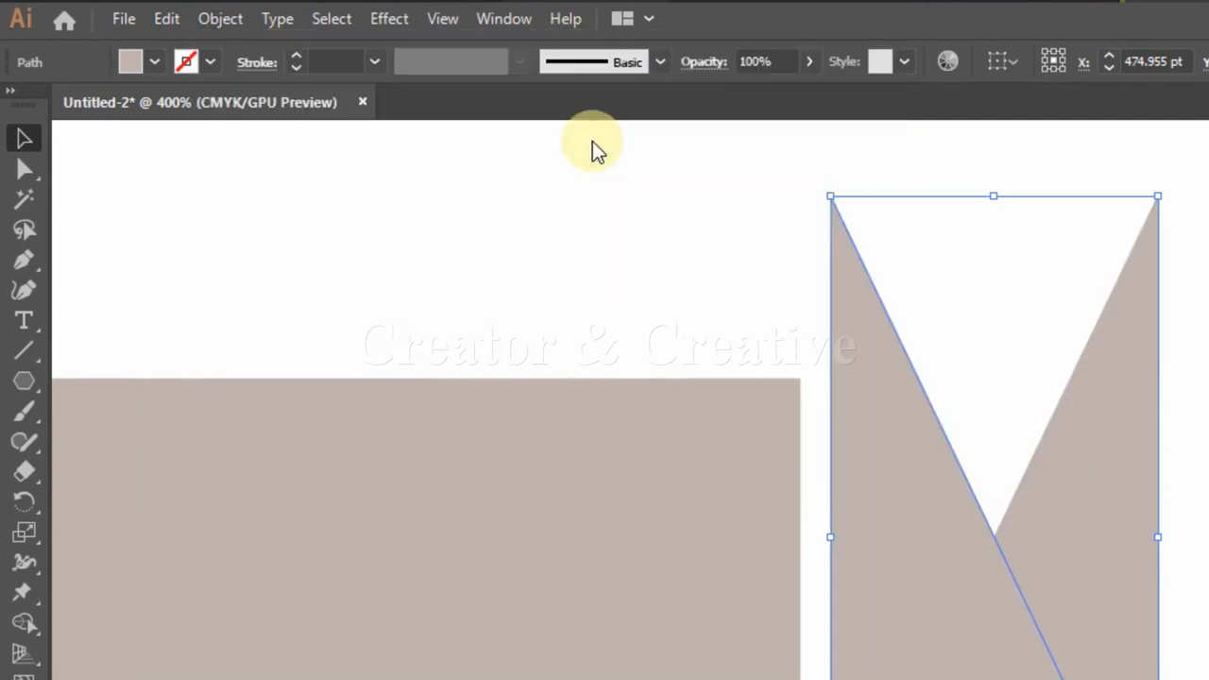
{"action": "left_click", "coordinate": [853, 380]}
{"action": "left_click_drag", "start_coordinate": [462, 261], "coordinate": [615, 251]}
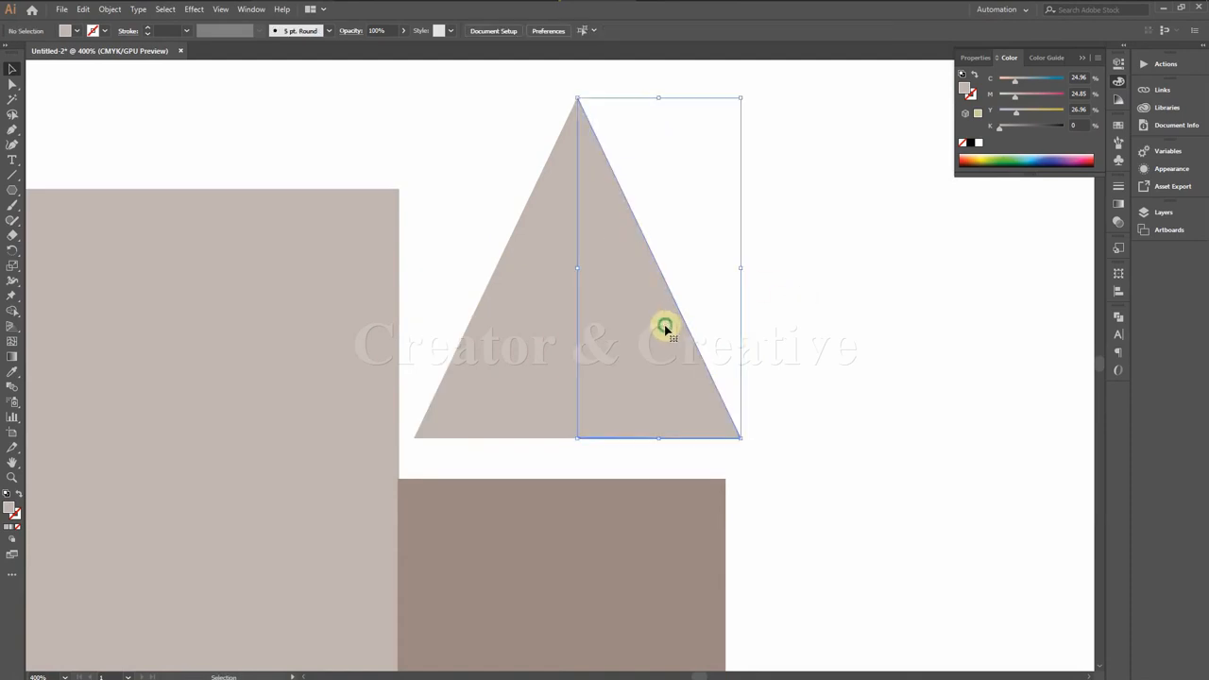
Step: Fill the small roof's right half with the dark orange-brown palette colour and its left half with the lighter orange
{"action": "key", "text": "ctrl+minus"}
{"action": "key", "text": "ctrl+minus"}
{"action": "key", "text": "ctrl+minus"}
{"action": "key", "text": "ctrl+minus"}
{"action": "left_click_drag", "start_coordinate": [670, 365], "coordinate": [761, 450]}
{"action": "key", "text": "i"}
{"action": "left_click", "coordinate": [133, 129]}
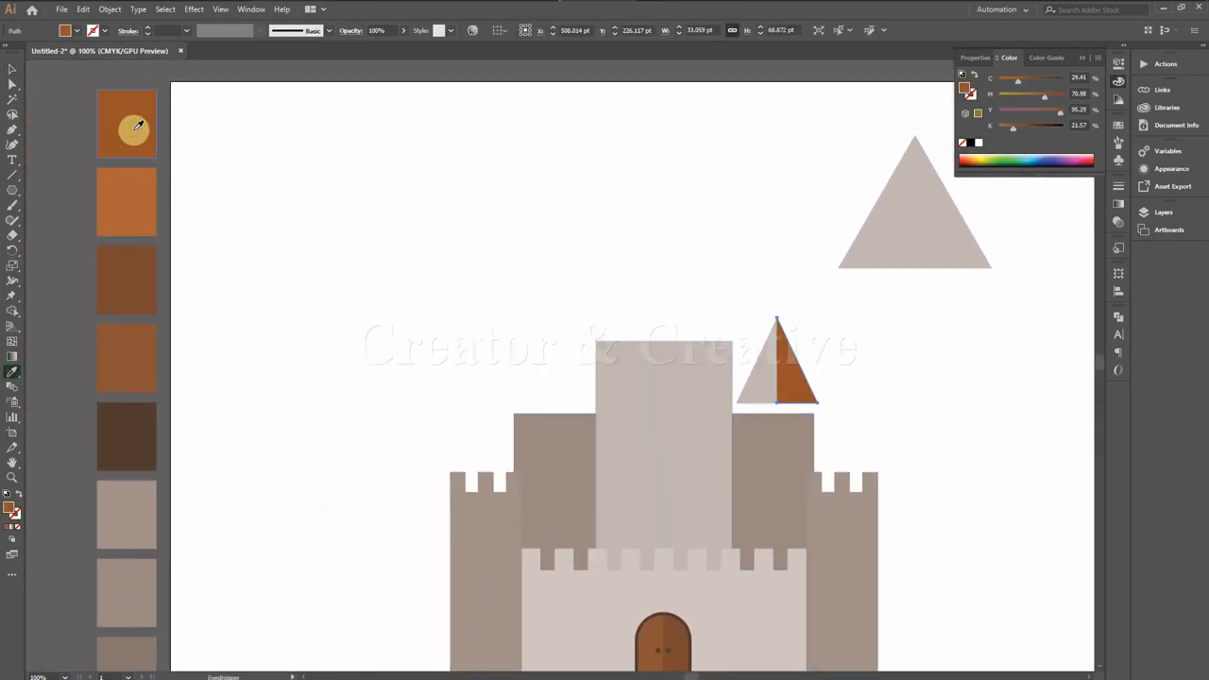
{"action": "left_click", "coordinate": [12, 70]}
{"action": "left_click", "coordinate": [758, 382]}
{"action": "left_click", "coordinate": [13, 372]}
{"action": "left_click", "coordinate": [119, 213]}
Step: Group the two roof halves and seat the roof exactly on the right rear tower's top edge
{"action": "key", "text": "v"}
{"action": "left_click", "coordinate": [804, 372]}
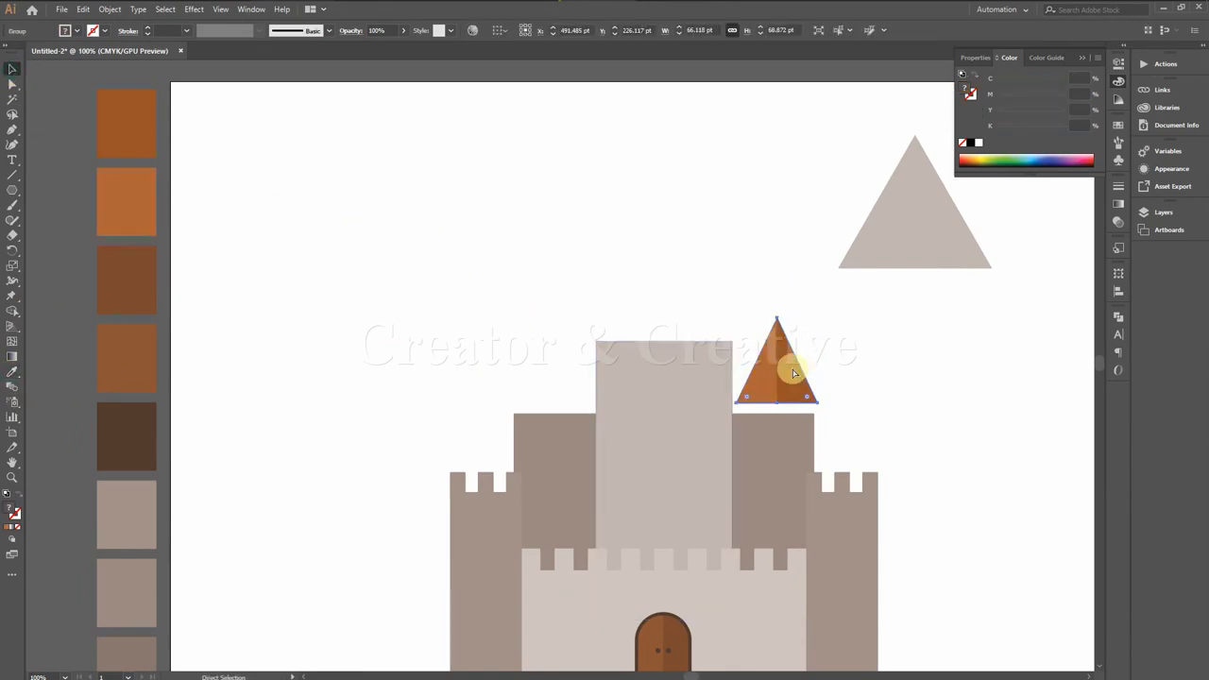
{"action": "key", "text": "ctrl+equal"}
{"action": "key", "text": "ctrl+equal"}
{"action": "key", "text": "ctrl+equal"}
{"action": "key", "text": "ctrl+equal"}
{"action": "scroll", "coordinate": [791, 367], "scroll_direction": "down", "scroll_amount": 3}
{"action": "left_click_drag", "start_coordinate": [604, 293], "coordinate": [592, 328]}
{"action": "left_click", "coordinate": [794, 432]}
Step: Duplicate the orange roof and place the copy on top of the left rear tower
{"action": "key", "text": "ctrl+minus"}
{"action": "key", "text": "ctrl+minus"}
{"action": "key", "text": "ctrl+minus"}
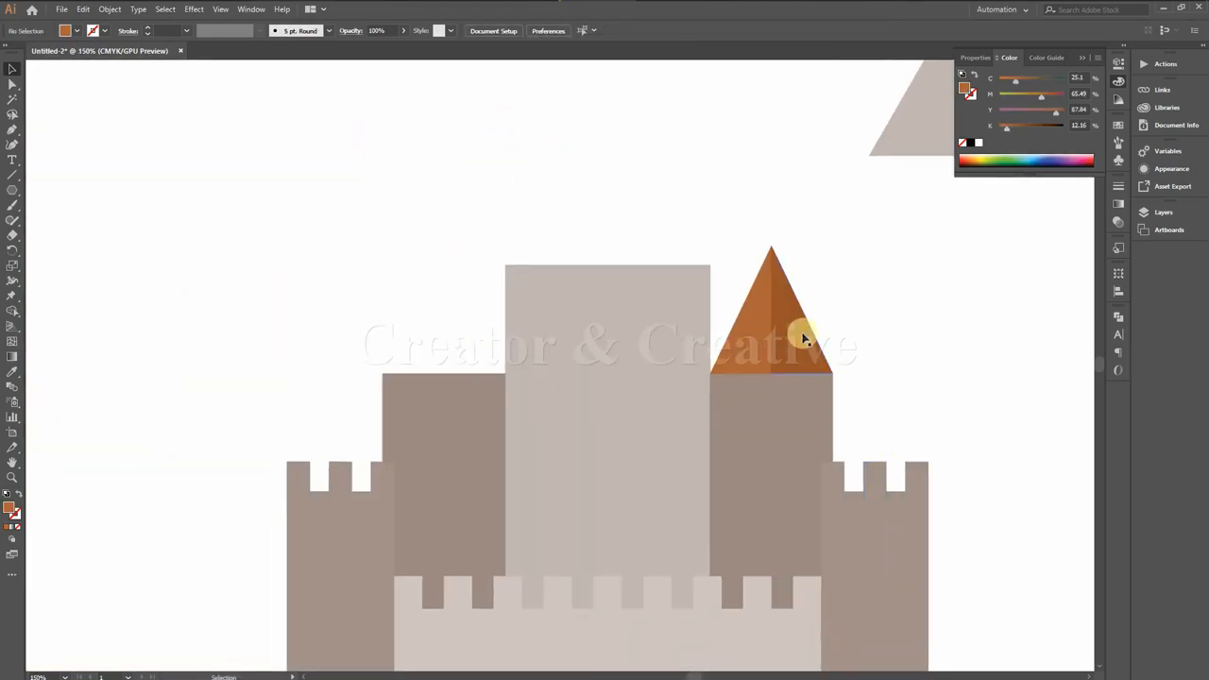
{"action": "left_click_drag", "start_coordinate": [793, 330], "coordinate": [465, 329]}
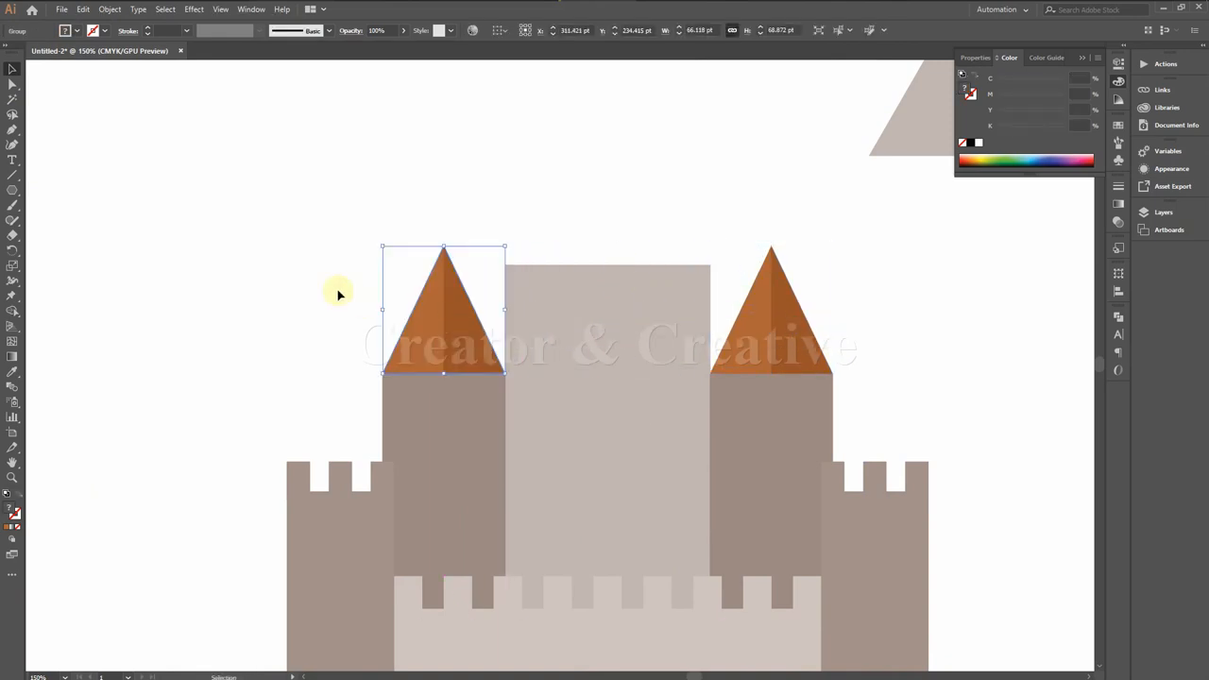
{"action": "left_click", "coordinate": [337, 289]}
Step: Stretch the large spare triangle to about 139 pt tall and move it to the empty area above the castle
{"action": "scroll", "coordinate": [898, 234], "scroll_direction": "up", "scroll_amount": 2}
{"action": "left_click_drag", "start_coordinate": [954, 219], "coordinate": [575, 358]}
{"action": "left_click_drag", "start_coordinate": [594, 186], "coordinate": [597, 130]}
{"action": "left_click_drag", "start_coordinate": [599, 237], "coordinate": [468, 241]}
Step: Add a midpoint anchor to the large triangle's base and delete its right corner to keep only the left half
{"action": "left_click", "coordinate": [11, 130]}
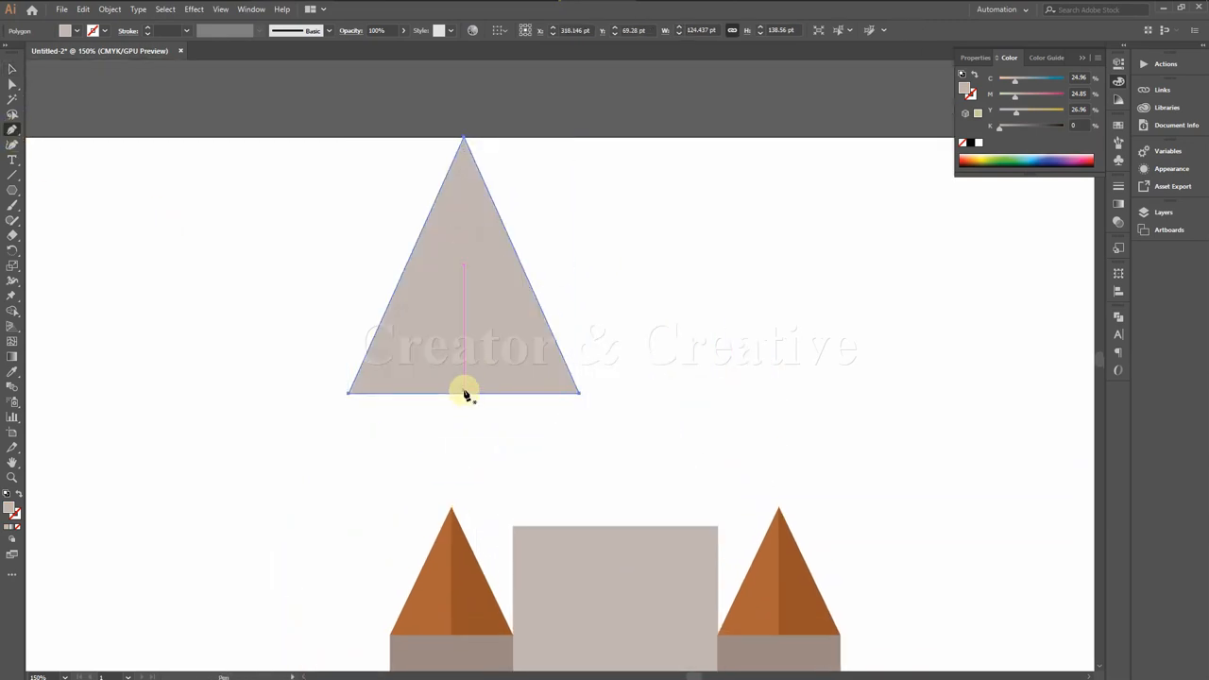
{"action": "left_click", "coordinate": [464, 394]}
{"action": "left_click", "coordinate": [11, 84]}
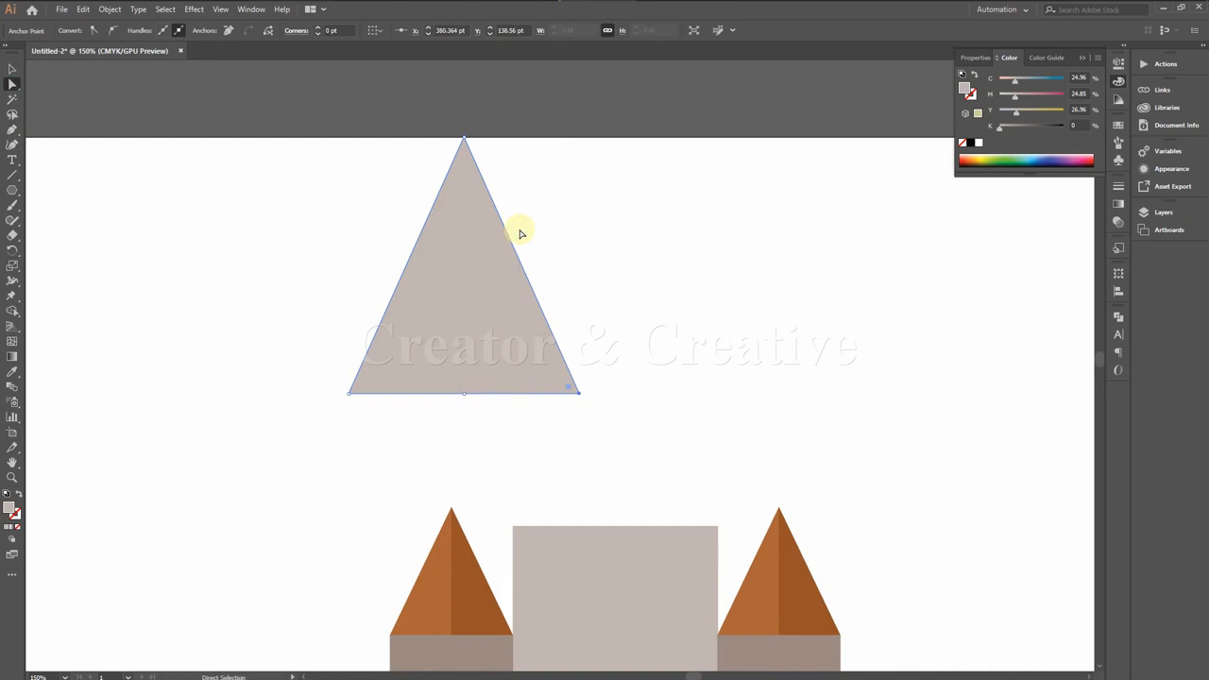
{"action": "key", "text": "Delete"}
{"action": "key", "text": "v"}
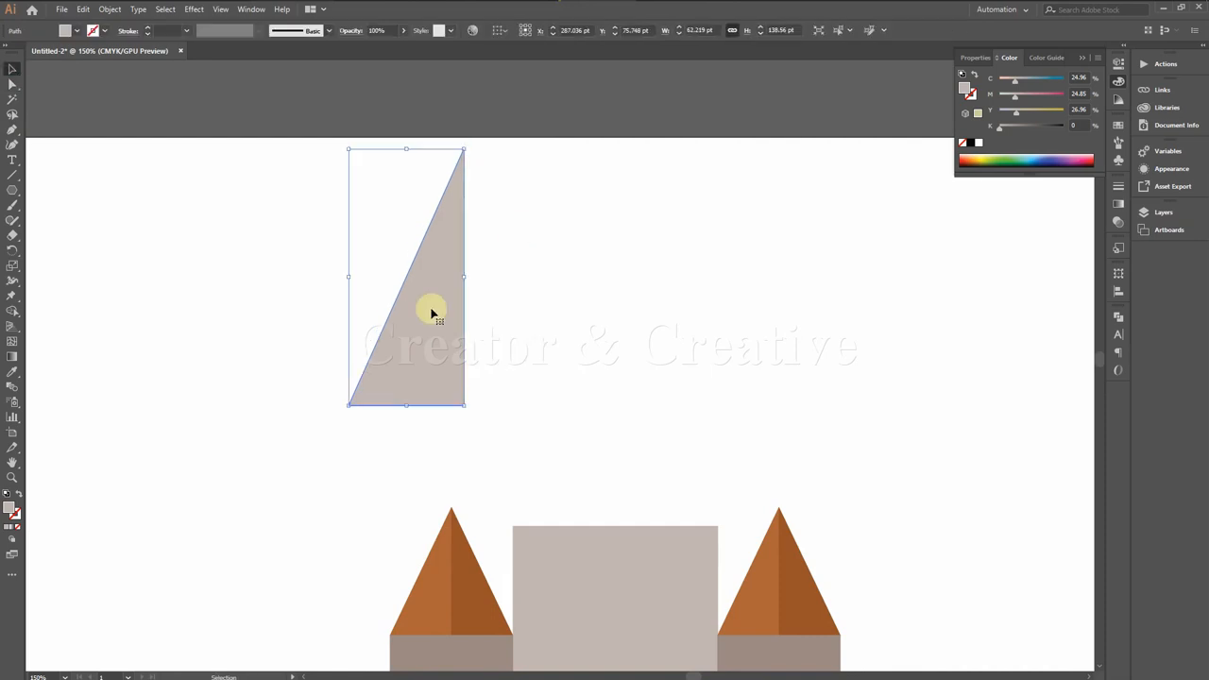
Step: Copy the half triangle in place, reflect the copy across the vertical axis, and set it against the original's straight edge
{"action": "left_click", "coordinate": [84, 10]}
{"action": "left_click", "coordinate": [108, 69]}
{"action": "left_click", "coordinate": [84, 10]}
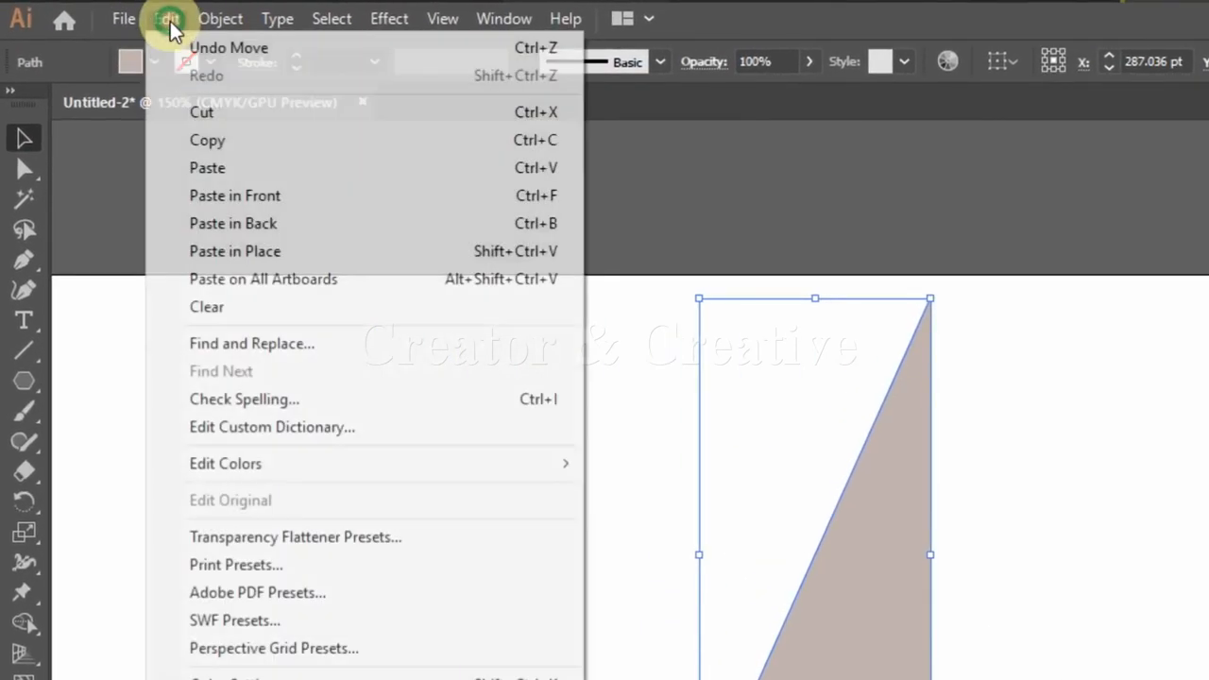
{"action": "left_click", "coordinate": [216, 194]}
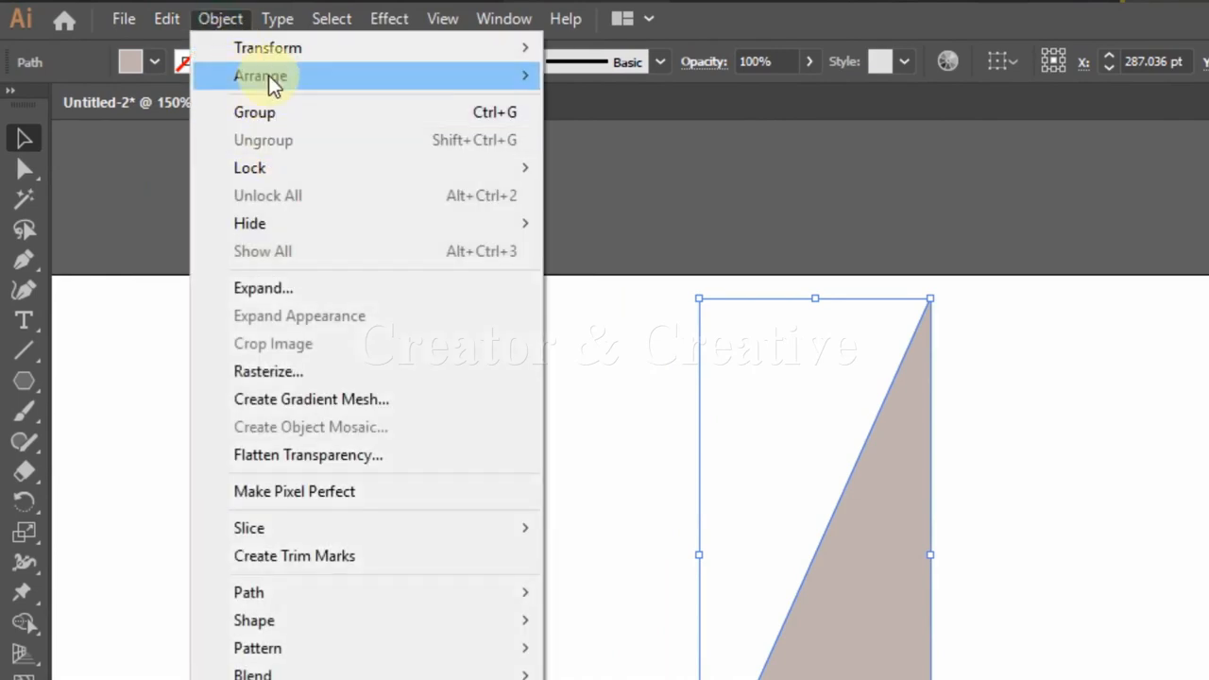
{"action": "mouse_move", "coordinate": [294, 52]}
{"action": "left_click", "coordinate": [593, 142]}
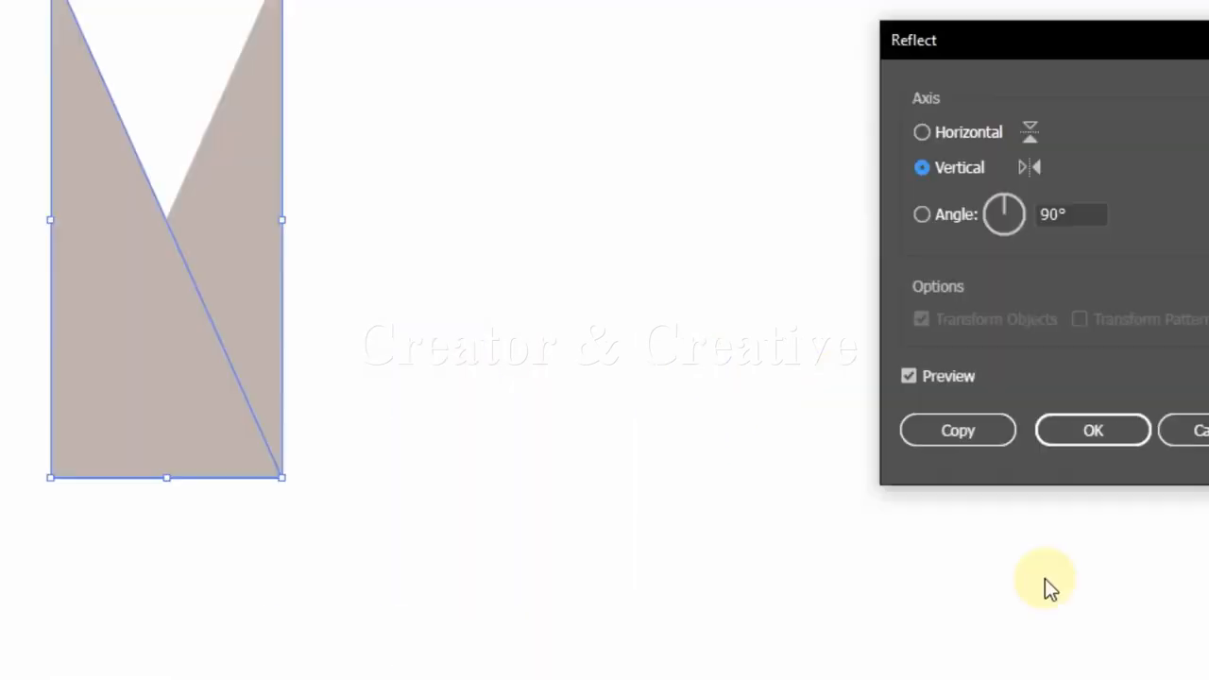
{"action": "left_click", "coordinate": [1093, 428]}
{"action": "left_click_drag", "start_coordinate": [383, 305], "coordinate": [499, 307]}
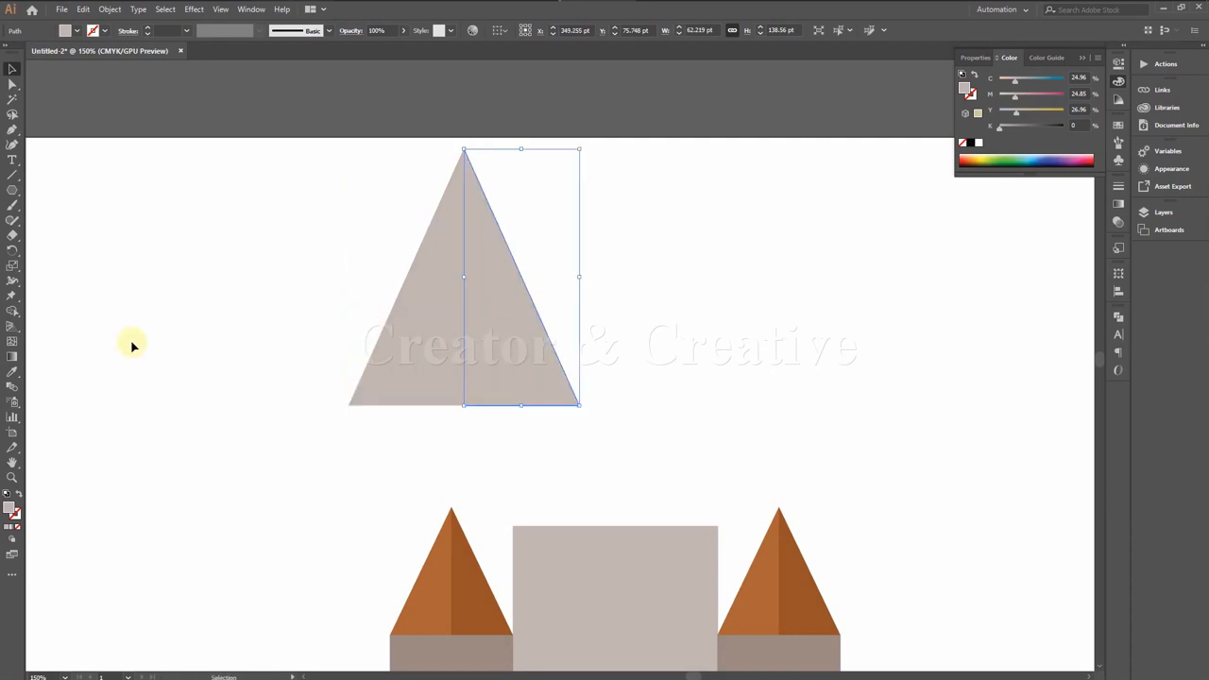
Step: Fill the large triangle's right half with the small roofs' dark orange and its left half with their lighter orange
{"action": "left_click", "coordinate": [13, 374]}
{"action": "left_click", "coordinate": [468, 573]}
{"action": "left_click", "coordinate": [13, 72]}
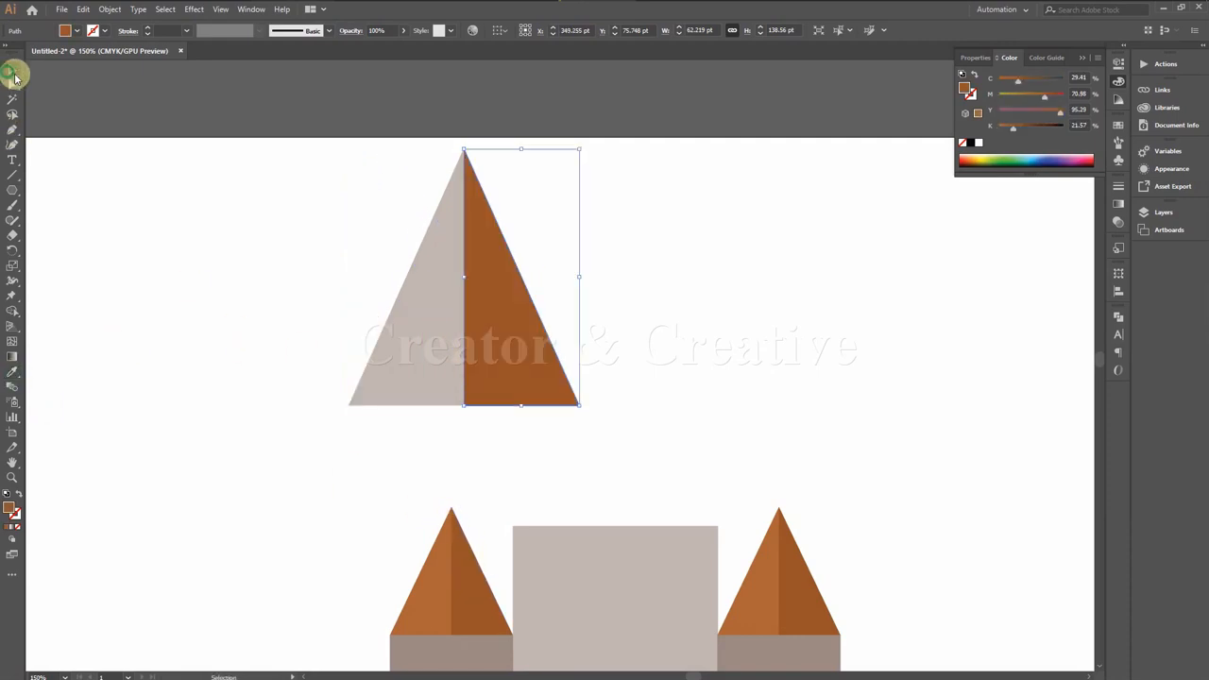
{"action": "left_click", "coordinate": [420, 316]}
{"action": "left_click", "coordinate": [13, 374]}
{"action": "left_click", "coordinate": [421, 583]}
{"action": "left_click", "coordinate": [12, 71]}
Step: Group the two halves of the large roof and place it centred over the top of the central tower
{"action": "left_click_drag", "start_coordinate": [263, 298], "coordinate": [640, 433]}
{"action": "key", "text": "ctrl+g"}
{"action": "left_click_drag", "start_coordinate": [465, 311], "coordinate": [628, 465]}
{"action": "key", "text": "Down"}
{"action": "key", "text": "Down"}
{"action": "key", "text": "Down"}
{"action": "scroll", "coordinate": [739, 425], "scroll_direction": "down", "scroll_amount": 3}
{"action": "left_click", "coordinate": [494, 170]}
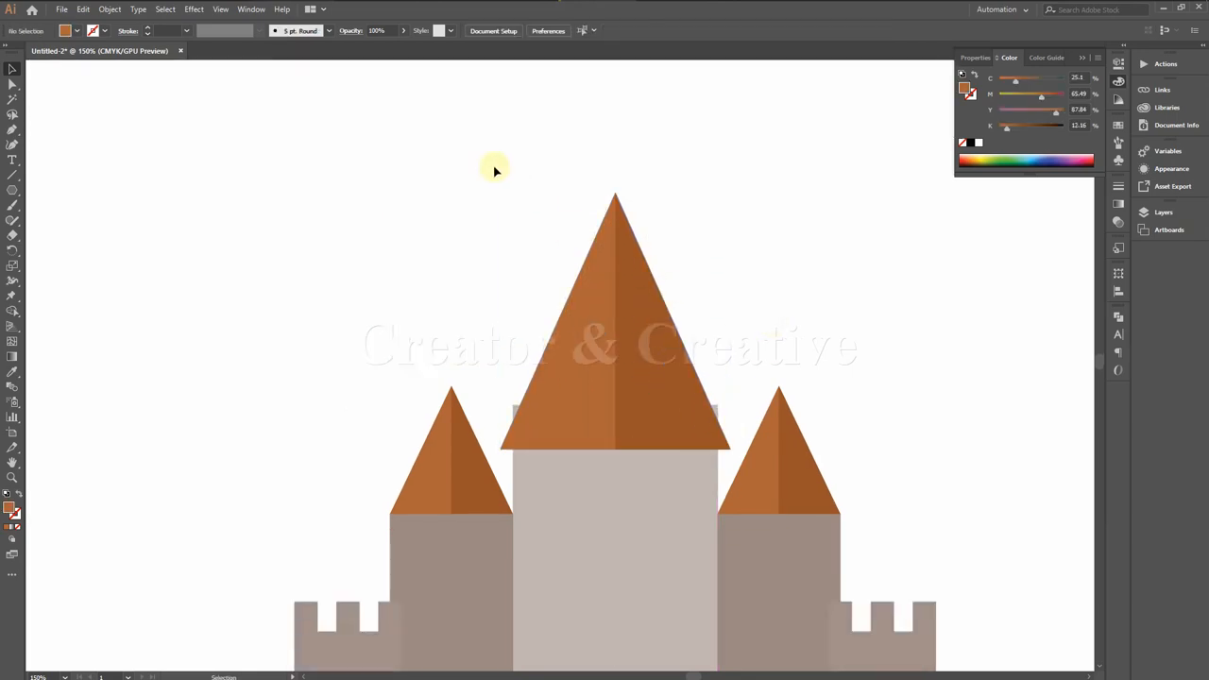
Step: Trim the roof corners that overhang both sides of the central tower with the Shape Builder tool
{"action": "left_click_drag", "start_coordinate": [557, 296], "coordinate": [735, 469]}
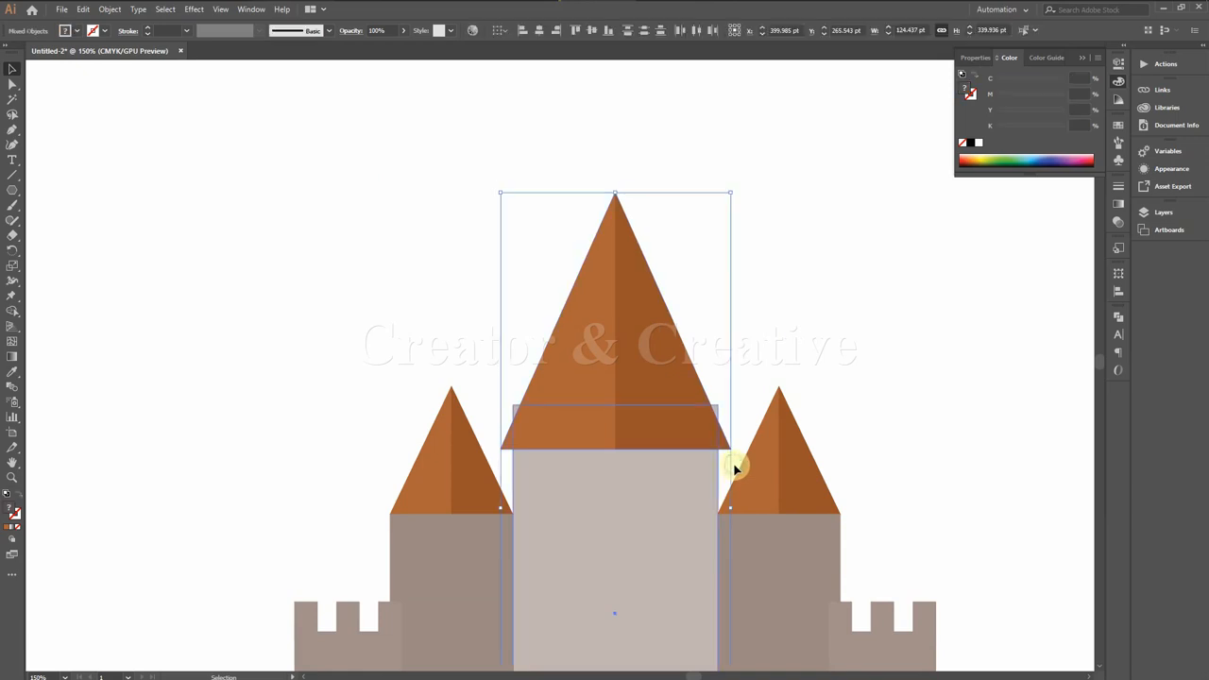
{"action": "left_click", "coordinate": [12, 311]}
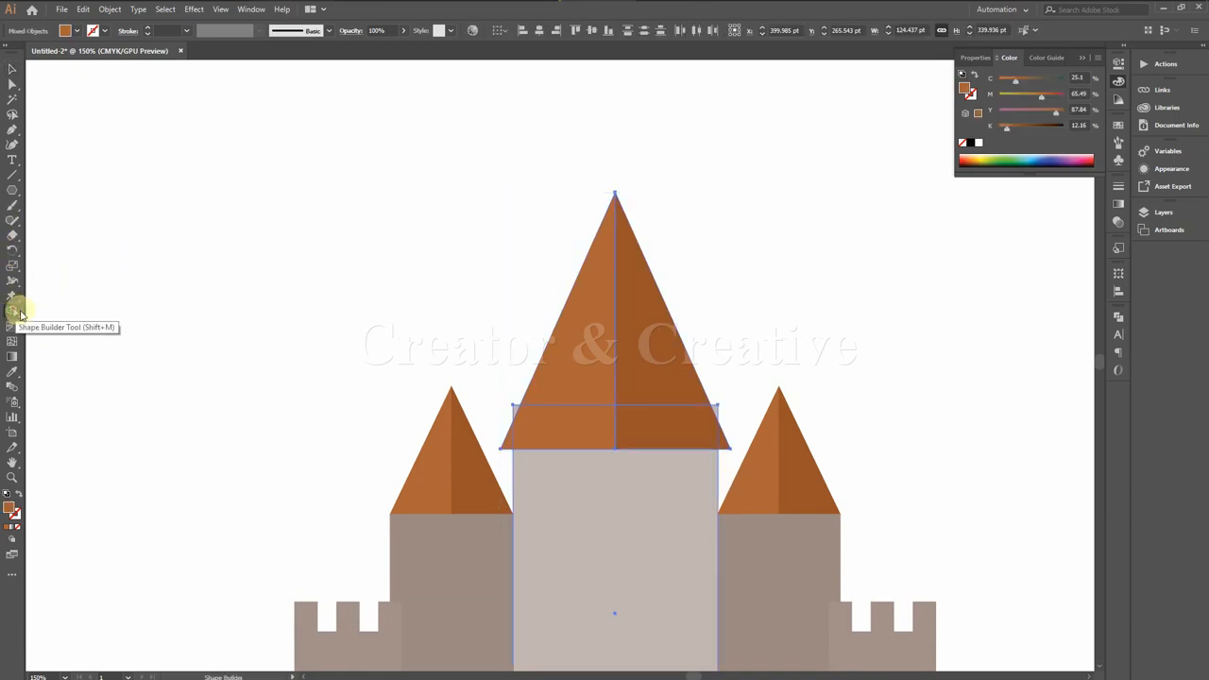
{"action": "left_click_drag", "start_coordinate": [504, 448], "coordinate": [723, 449]}
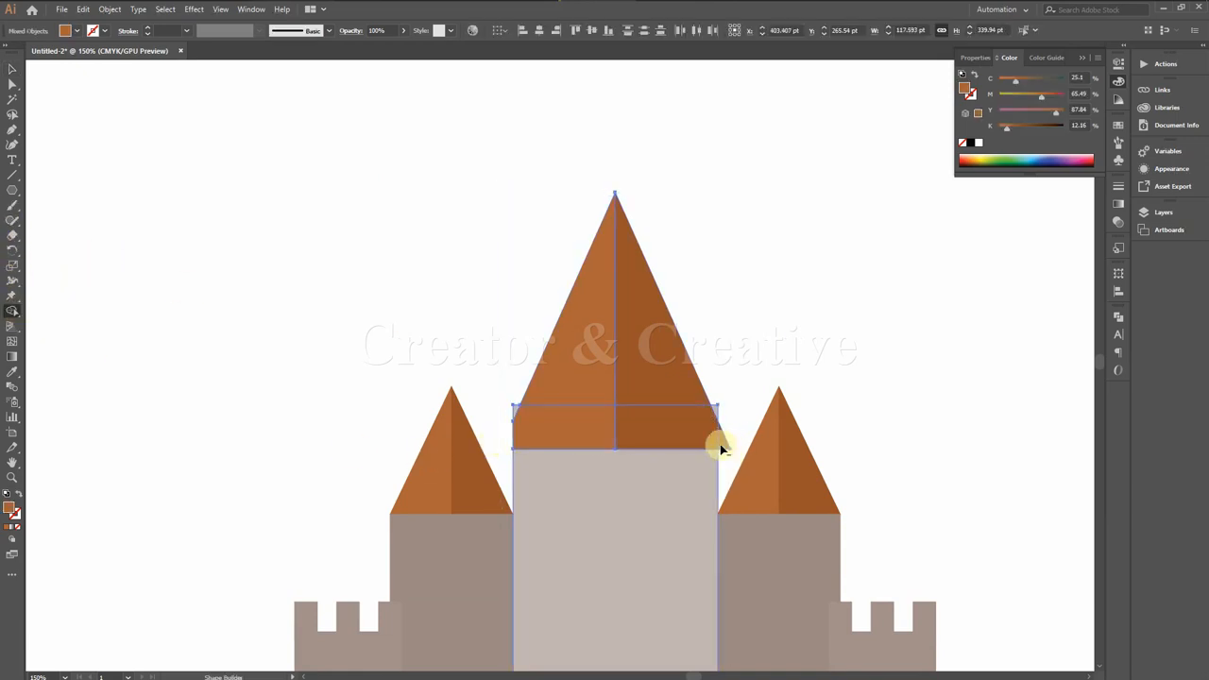
{"action": "left_click", "coordinate": [17, 69]}
Step: Send the large orange roof to the back so its base sits behind the central tower
{"action": "right_click", "coordinate": [597, 293]}
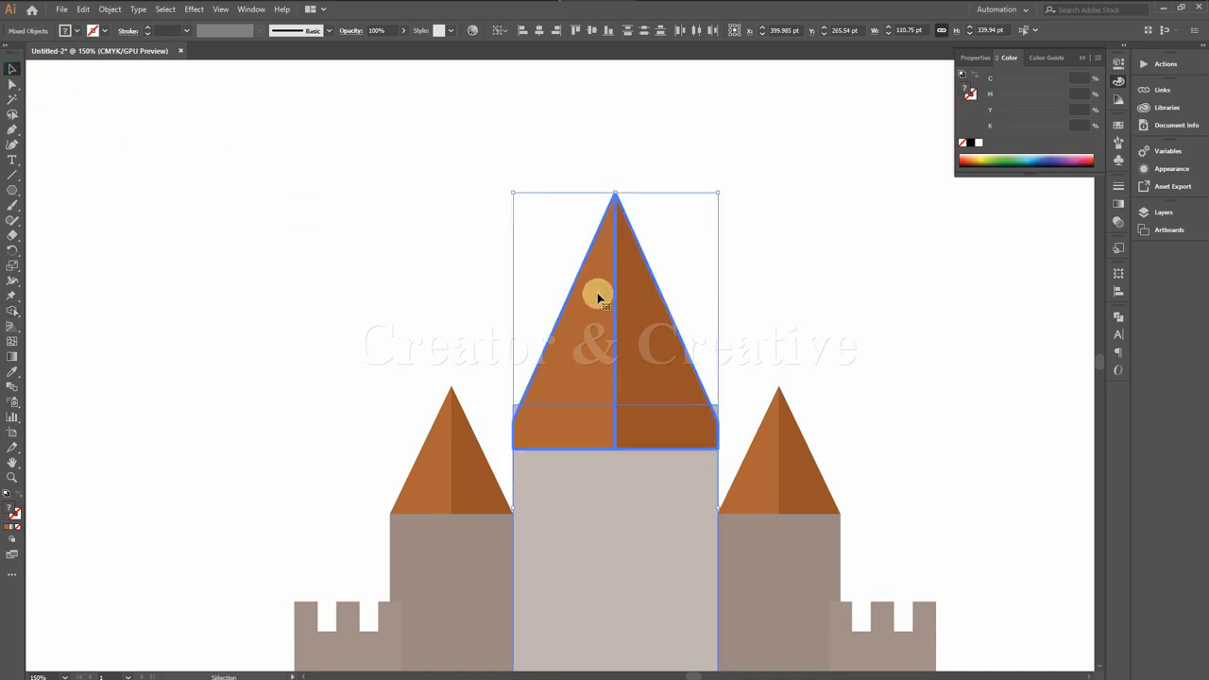
{"action": "left_click", "coordinate": [753, 460]}
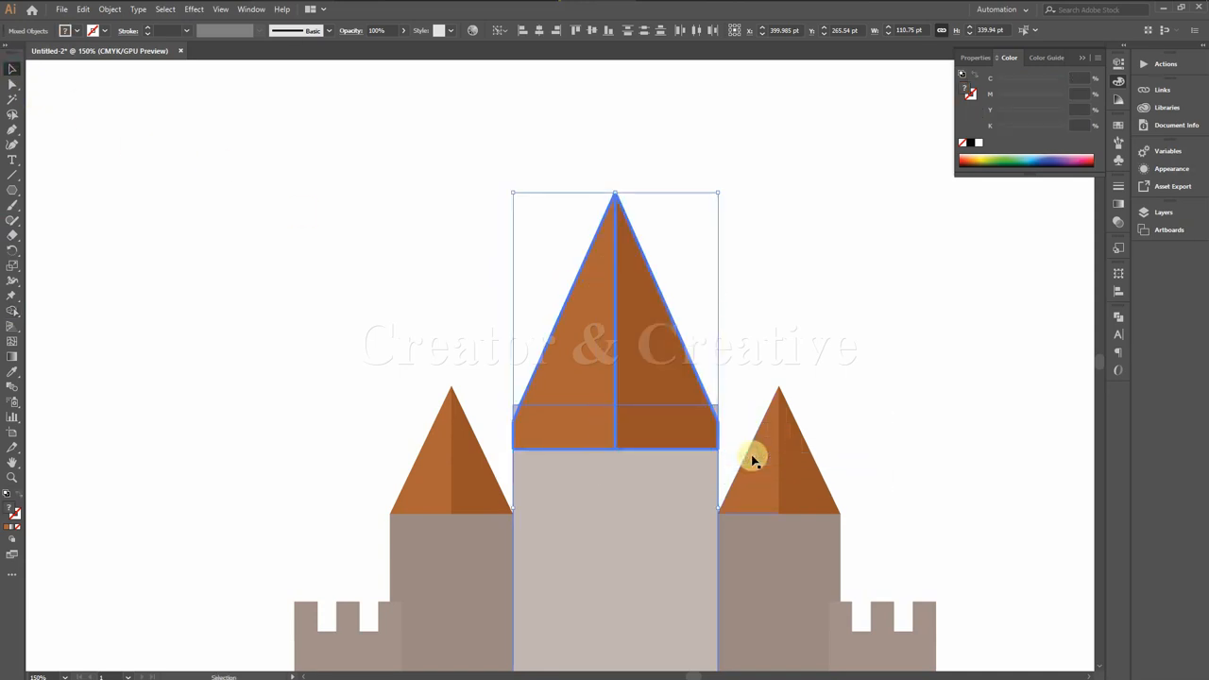
{"action": "right_click", "coordinate": [638, 330]}
{"action": "mouse_move", "coordinate": [706, 458]}
{"action": "left_click", "coordinate": [794, 499]}
{"action": "right_click", "coordinate": [658, 330]}
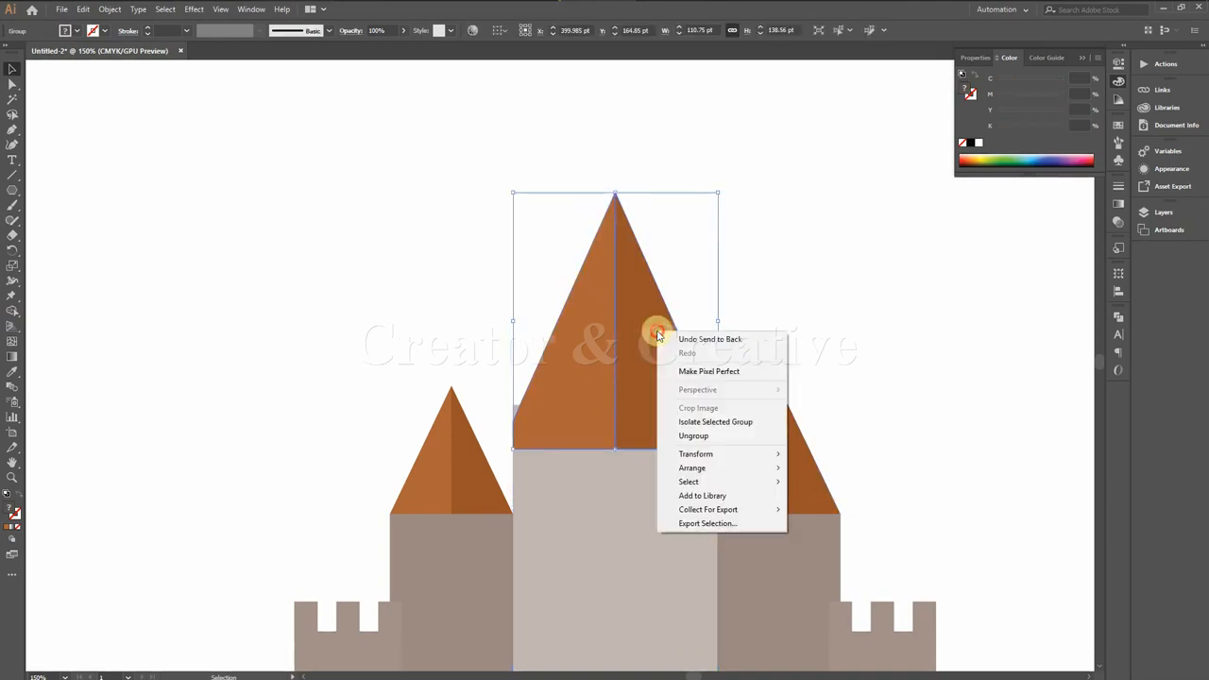
{"action": "mouse_move", "coordinate": [749, 470]}
{"action": "left_click", "coordinate": [827, 509]}
{"action": "left_click", "coordinate": [736, 344]}
Step: Copy a merlon from the left side tower to the central tower's top edge and repeat it into a row of six
{"action": "left_click_drag", "start_coordinate": [735, 344], "coordinate": [744, 292]}
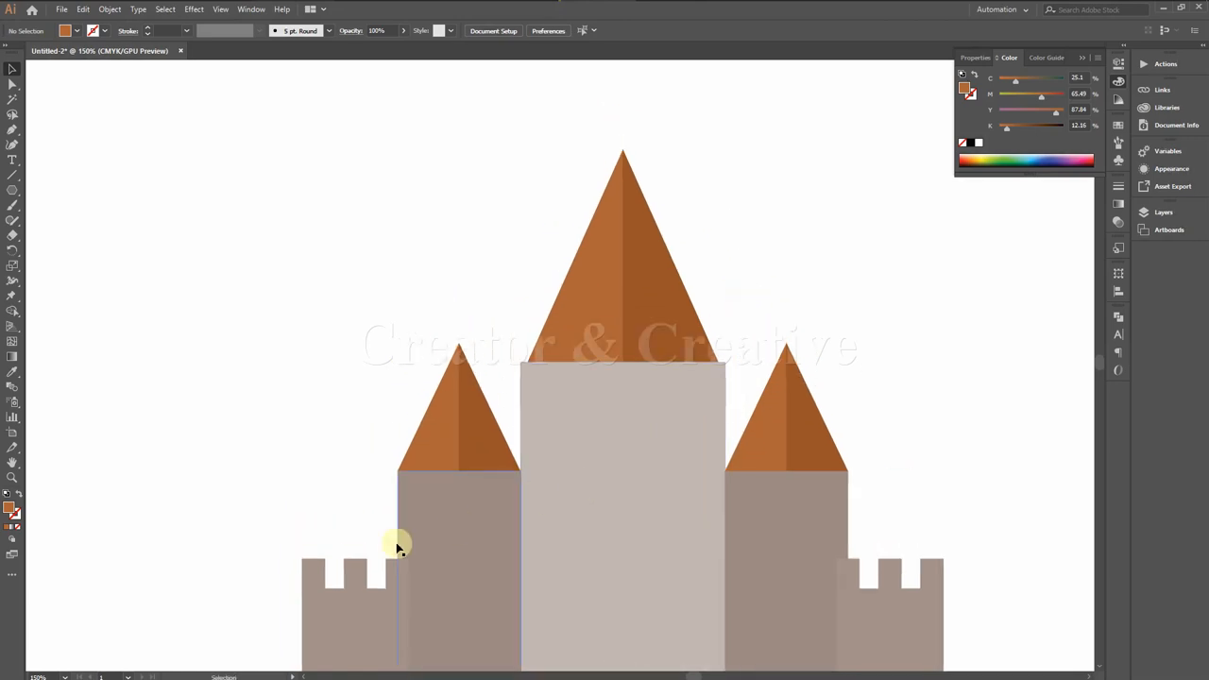
{"action": "left_click", "coordinate": [355, 573]}
{"action": "left_click_drag", "start_coordinate": [353, 572], "coordinate": [572, 348]}
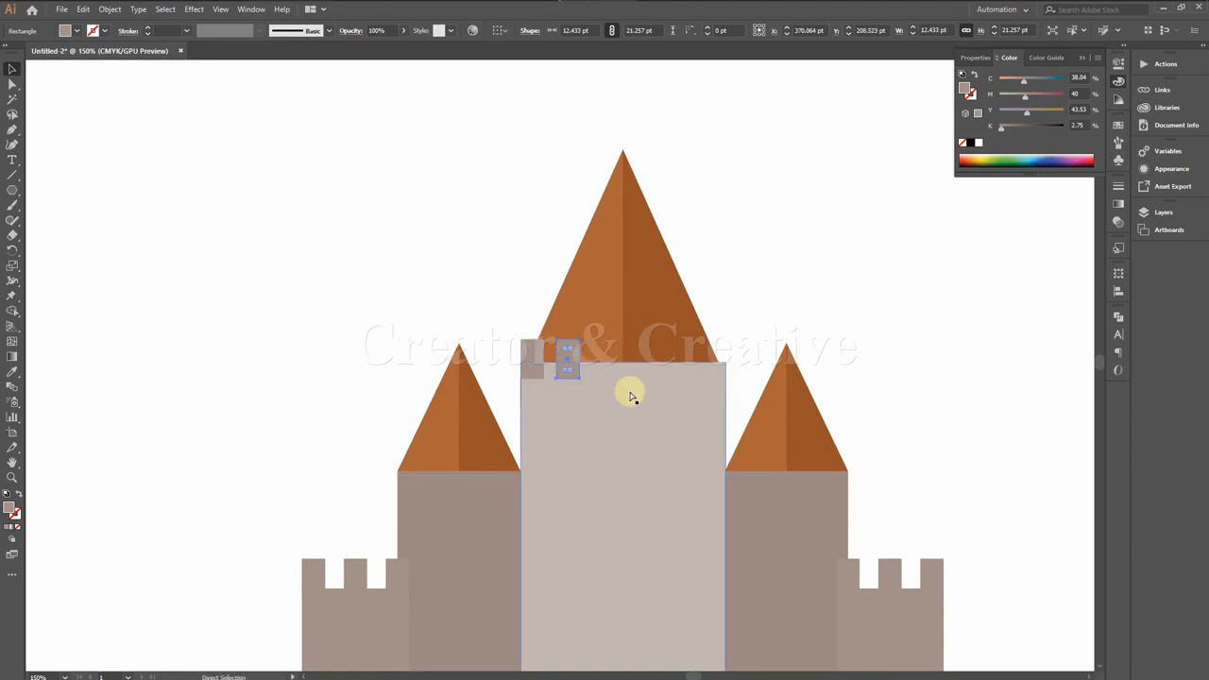
{"action": "key", "text": "ctrl+d"}
{"action": "key", "text": "ctrl+d"}
{"action": "key", "text": "ctrl+d"}
{"action": "key", "text": "ctrl+d"}
Step: Align the last merlon with the central tower's right edge and distribute all six merlons evenly along the top
{"action": "left_click_drag", "start_coordinate": [741, 376], "coordinate": [720, 352]}
{"action": "left_click", "coordinate": [749, 349]}
{"action": "left_click", "coordinate": [707, 356]}
{"action": "left_click", "coordinate": [713, 407], "text": "shift"}
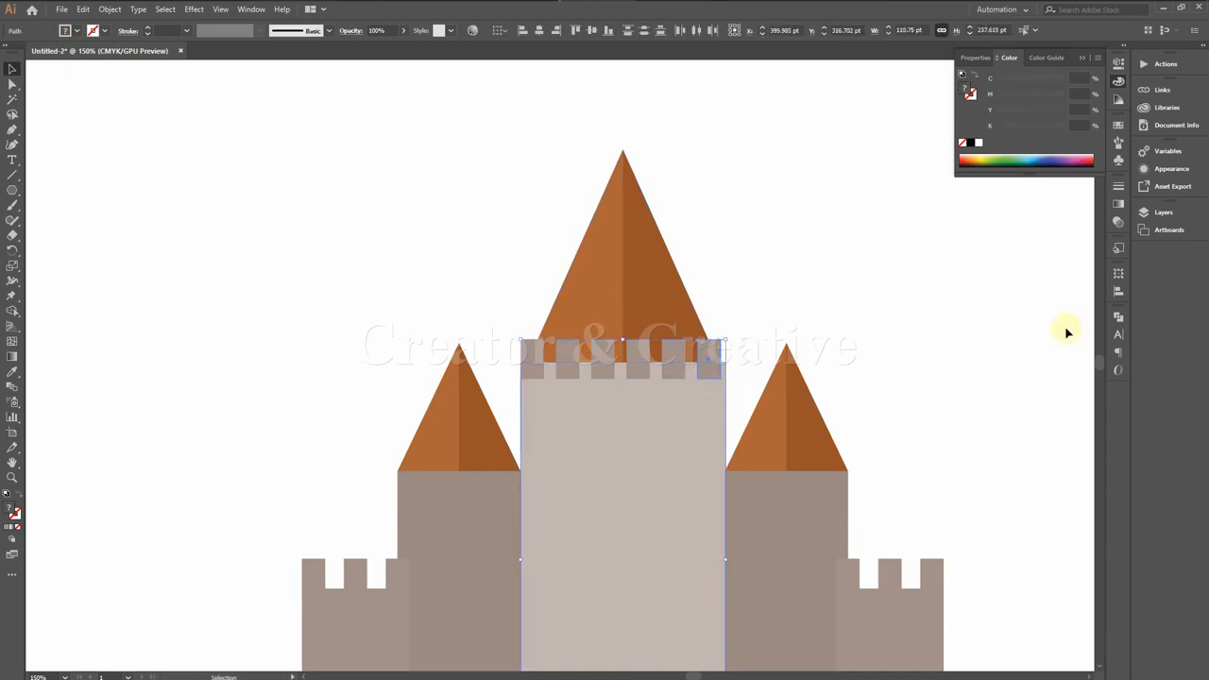
{"action": "left_click", "coordinate": [1118, 291]}
{"action": "left_click", "coordinate": [1017, 300]}
{"action": "left_click", "coordinate": [763, 297]}
{"action": "left_click_drag", "start_coordinate": [718, 357], "coordinate": [525, 351]}
{"action": "left_click", "coordinate": [1067, 340]}
Step: Recolour the central tower's merlons with the tower's own light grey-beige fill
{"action": "left_click", "coordinate": [12, 372]}
{"action": "left_click", "coordinate": [552, 461]}
{"action": "left_click", "coordinate": [12, 68]}
{"action": "left_click", "coordinate": [363, 253]}
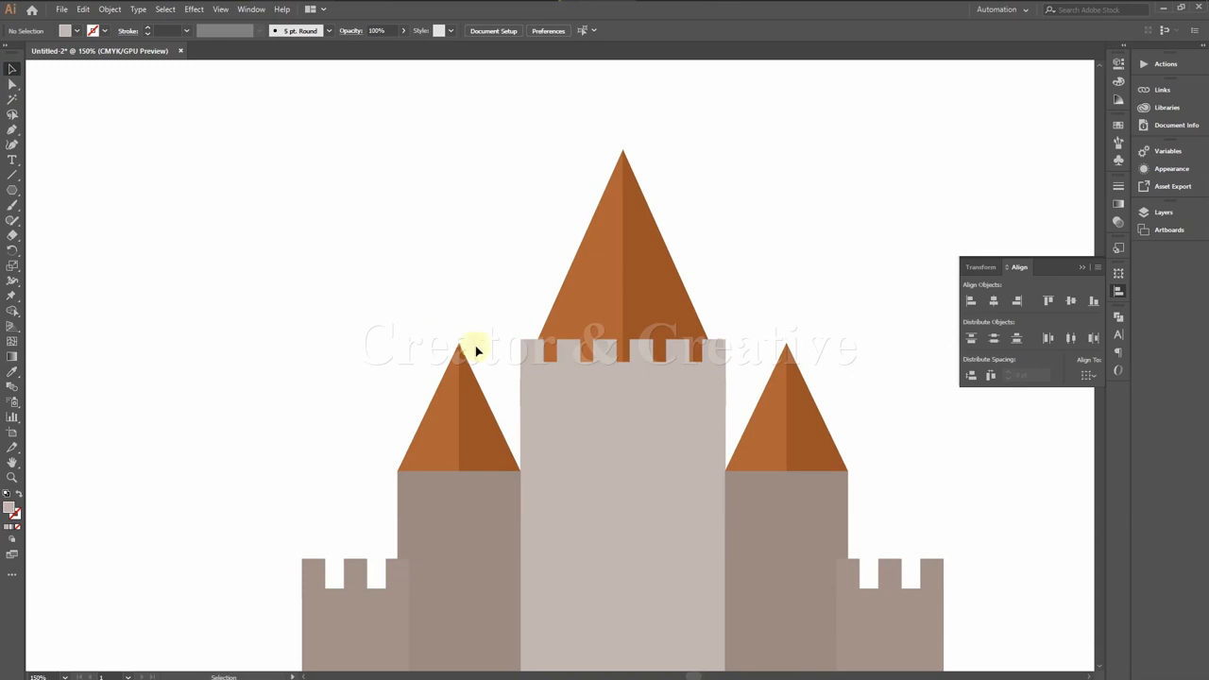
Step: Draw a dark brown window rectangle about 25.5 × 32.7 pt on the upper left of the central tower
{"action": "scroll", "coordinate": [517, 372], "scroll_direction": "down", "scroll_amount": 5}
{"action": "scroll", "coordinate": [519, 374], "scroll_direction": "up", "scroll_amount": 2}
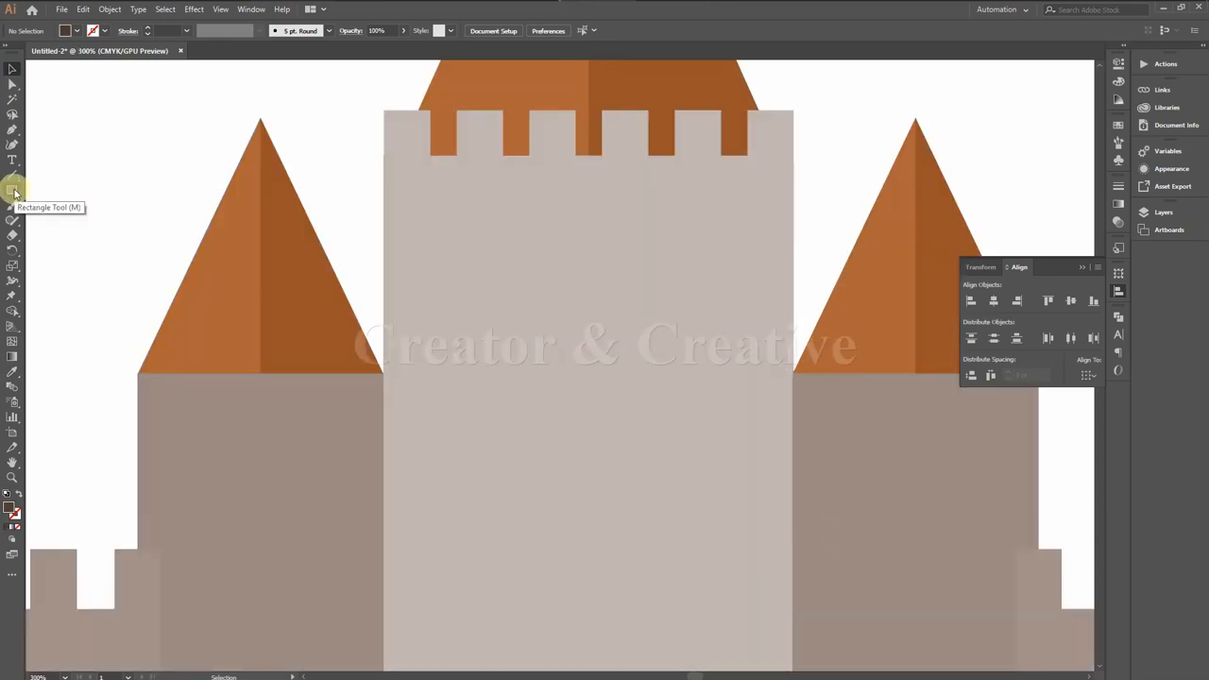
{"action": "left_click", "coordinate": [12, 191]}
{"action": "left_click_drag", "start_coordinate": [424, 304], "coordinate": [519, 424]}
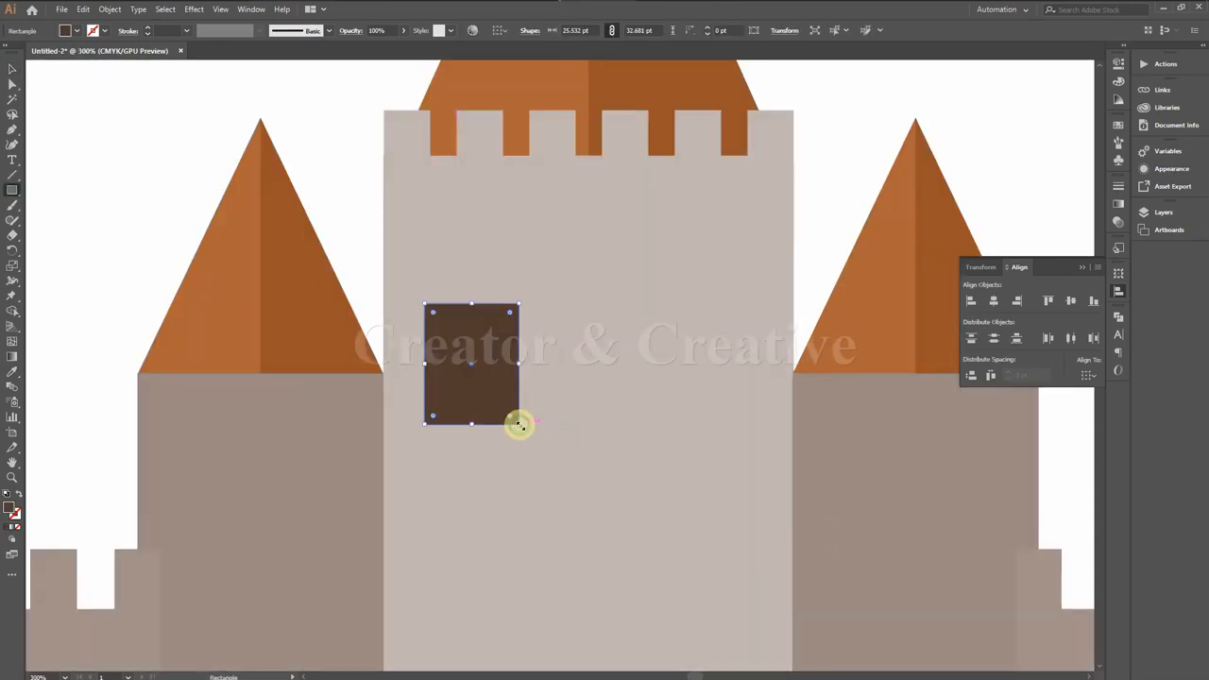
Step: Round the window rectangle's two top corners fully to form an arch
{"action": "left_click", "coordinate": [13, 83]}
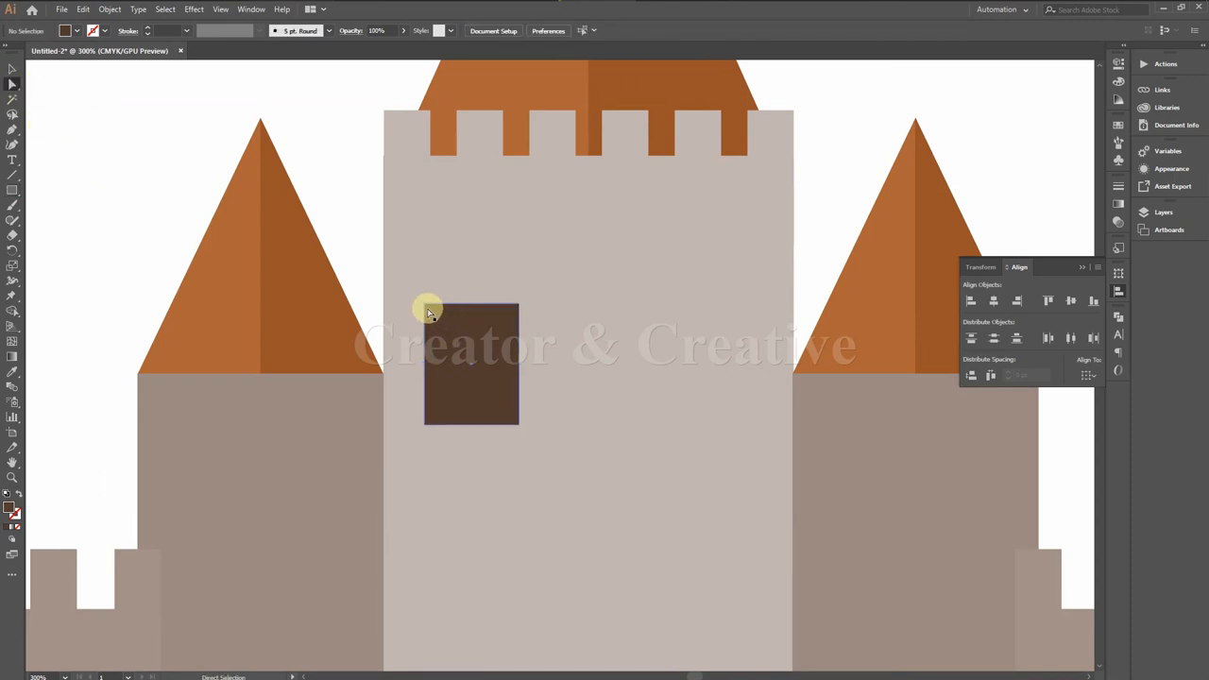
{"action": "left_click", "coordinate": [430, 312]}
{"action": "left_click_drag", "start_coordinate": [513, 318], "coordinate": [480, 376]}
{"action": "left_click", "coordinate": [12, 68]}
Step: Duplicate the arched window to the central tower's right side and shift the left window inward so both edge margins match
{"action": "left_click", "coordinate": [489, 339]}
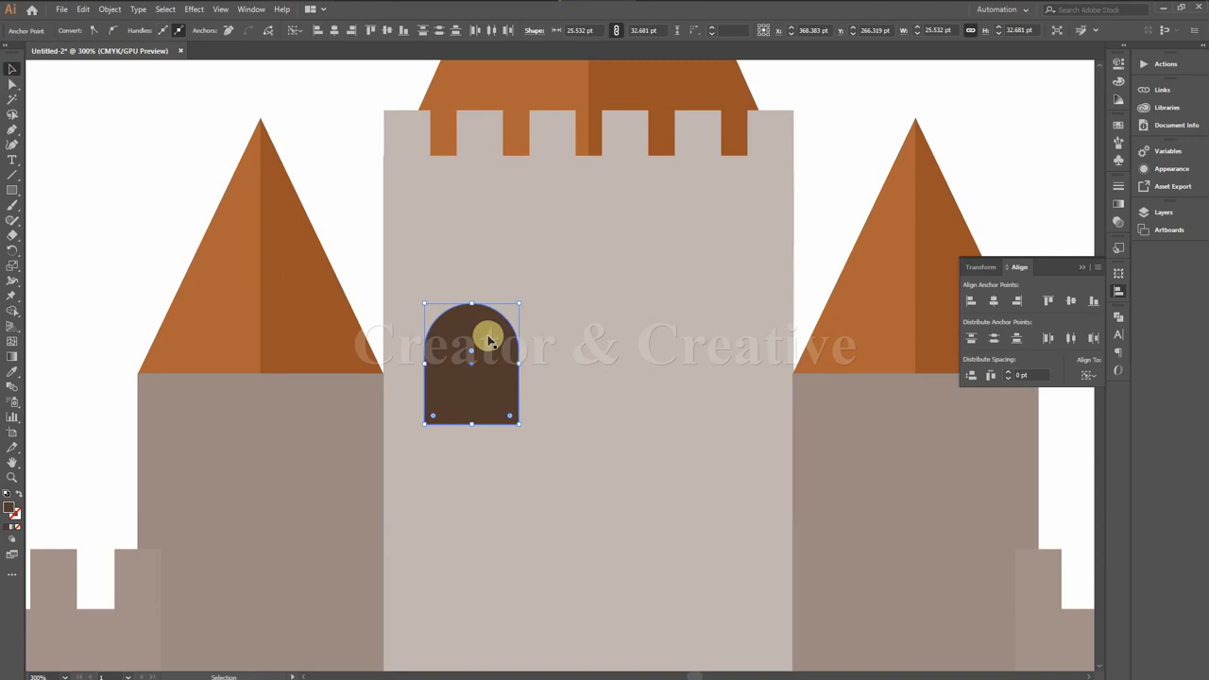
{"action": "left_click_drag", "start_coordinate": [488, 339], "coordinate": [718, 337]}
{"action": "left_click_drag", "start_coordinate": [494, 343], "coordinate": [490, 347]}
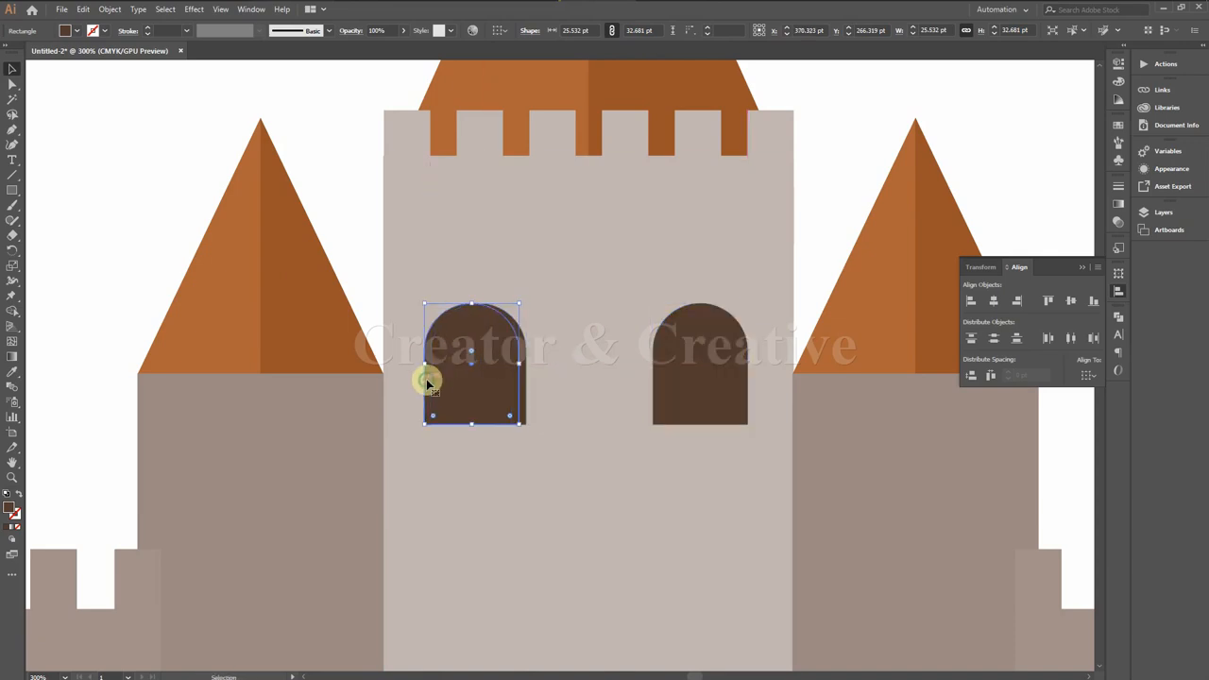
{"action": "key", "text": "ctrl+shift+a"}
{"action": "key", "text": "ctrl+minus"}
{"action": "key", "text": "ctrl+minus"}
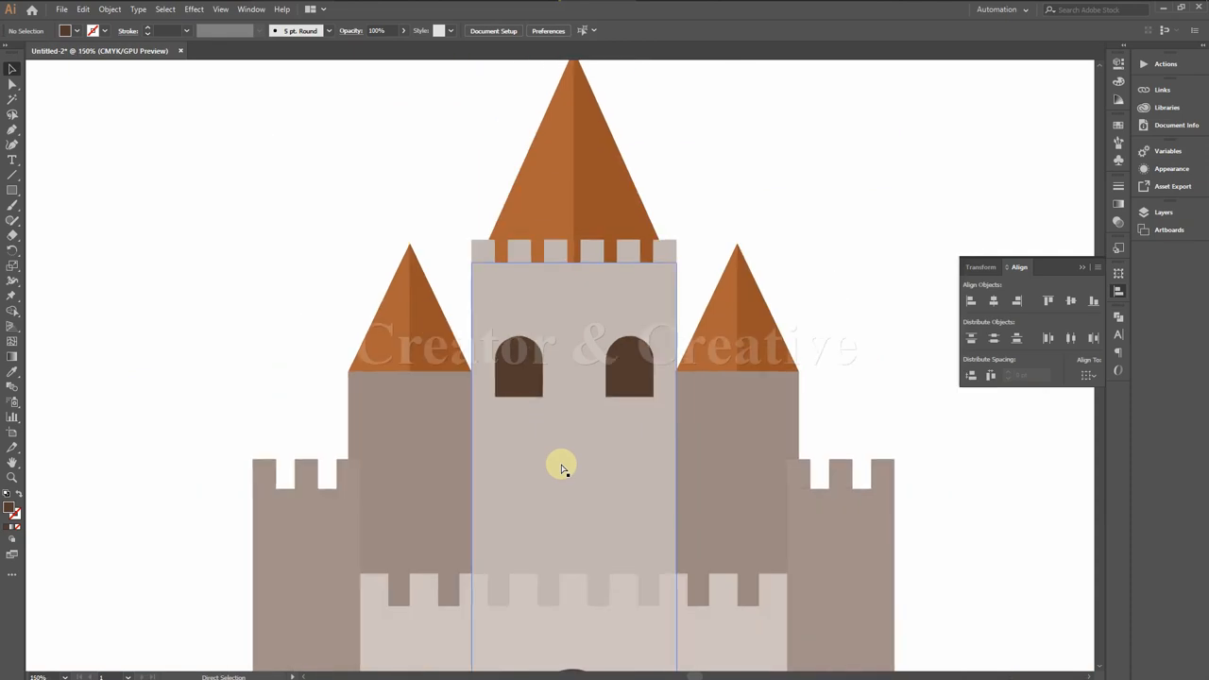
Step: Place copies of the arched window on both rear towers and both battlemented side towers
{"action": "left_click_drag", "start_coordinate": [563, 478], "coordinate": [566, 330]}
{"action": "left_click_drag", "start_coordinate": [527, 202], "coordinate": [321, 402]}
{"action": "left_click", "coordinate": [197, 399]}
{"action": "scroll", "coordinate": [510, 380], "scroll_direction": "up", "scroll_amount": 3}
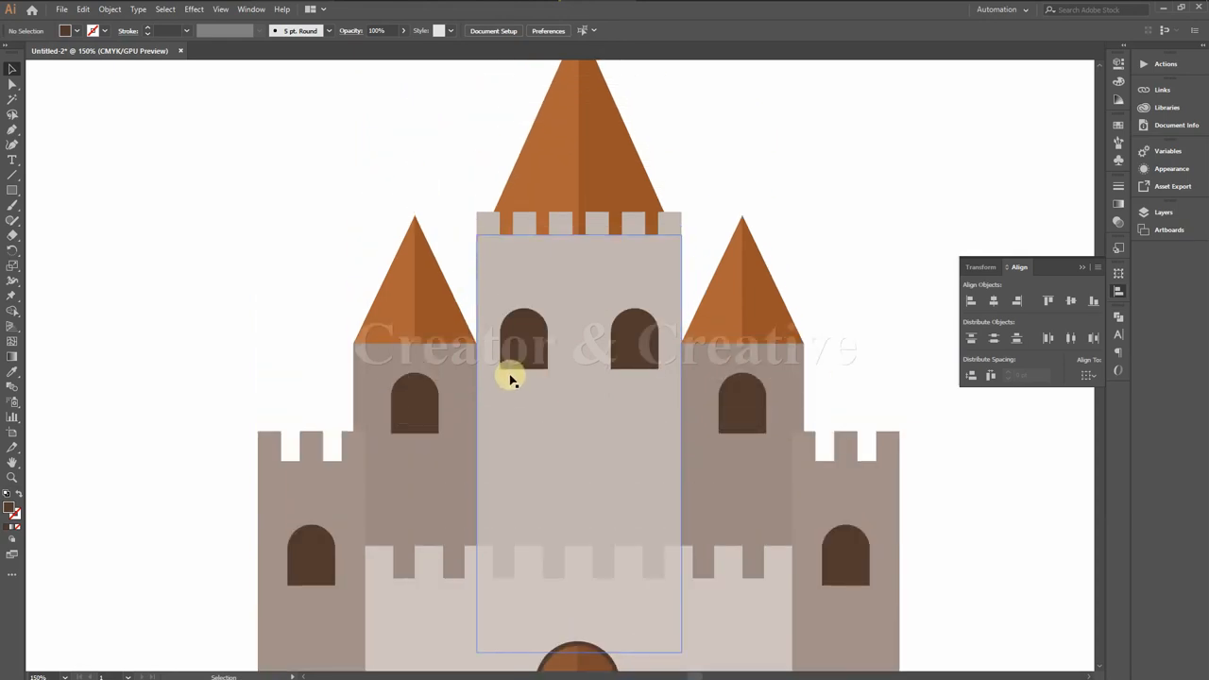
Step: Draw a thin dark brown flagpole rectangle about 1.5 × 46.6 pt in the empty area above the right rear tower
{"action": "key", "text": "ctrl+minus"}
{"action": "left_click_drag", "start_coordinate": [834, 275], "coordinate": [829, 347]}
{"action": "left_click_drag", "start_coordinate": [824, 399], "coordinate": [817, 280]}
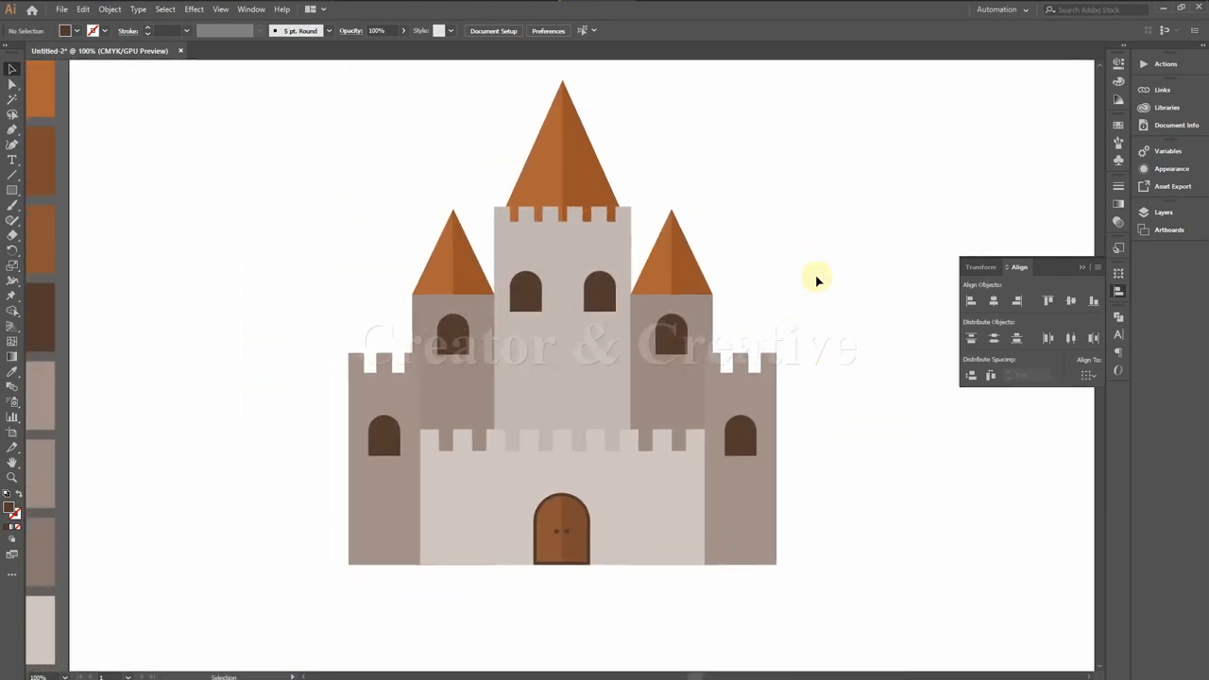
{"action": "left_click_drag", "start_coordinate": [827, 485], "coordinate": [754, 508]}
{"action": "key", "text": "ctrl+plus"}
{"action": "key", "text": "ctrl+plus"}
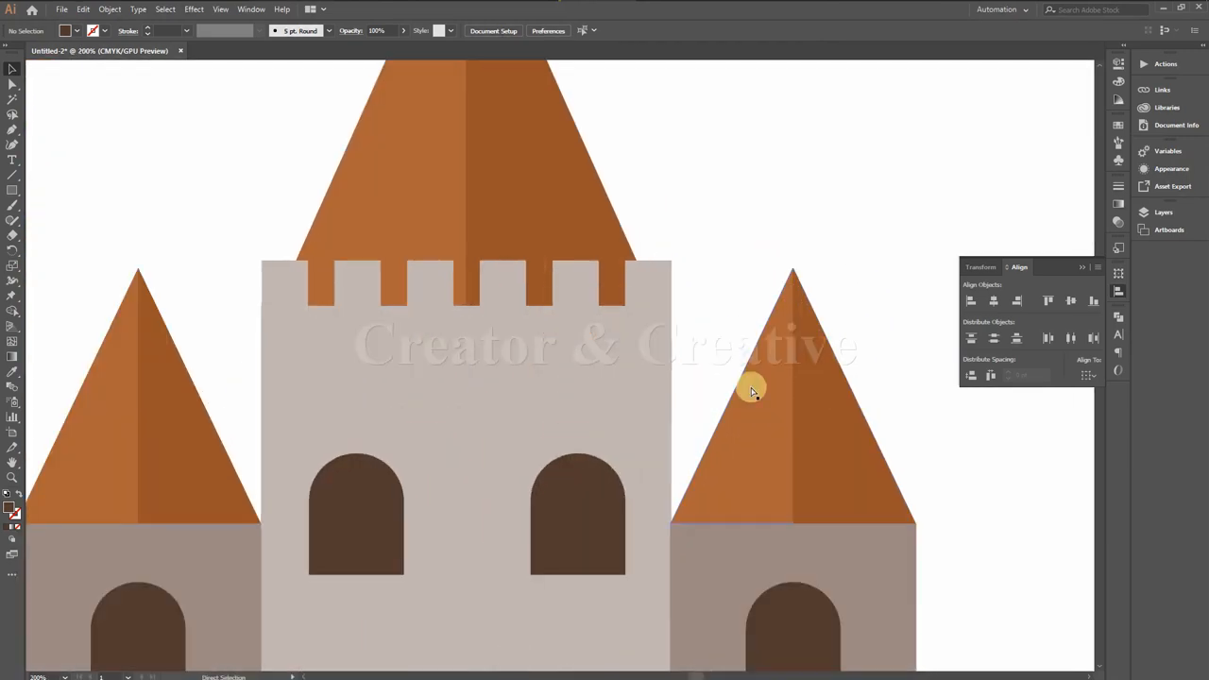
{"action": "left_click_drag", "start_coordinate": [842, 293], "coordinate": [661, 410]}
{"action": "left_click_drag", "start_coordinate": [672, 225], "coordinate": [676, 398]}
Step: Round the flagpole's ends fully with a corner radius of about 0.77 pt
{"action": "key", "text": "ctrl+equal"}
{"action": "key", "text": "ctrl+equal"}
{"action": "key", "text": "ctrl+equal"}
{"action": "key", "text": "ctrl+equal"}
{"action": "key", "text": "ctrl+equal"}
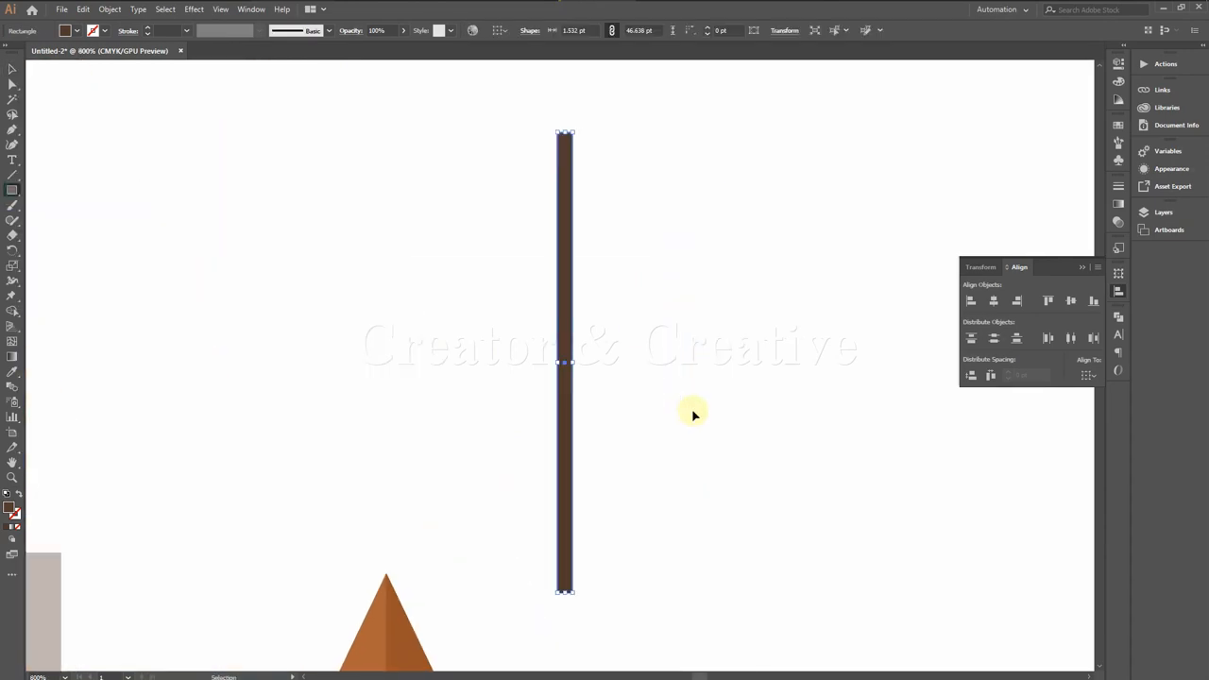
{"action": "scroll", "coordinate": [696, 426], "scroll_direction": "down", "scroll_amount": 5}
{"action": "key", "text": "v"}
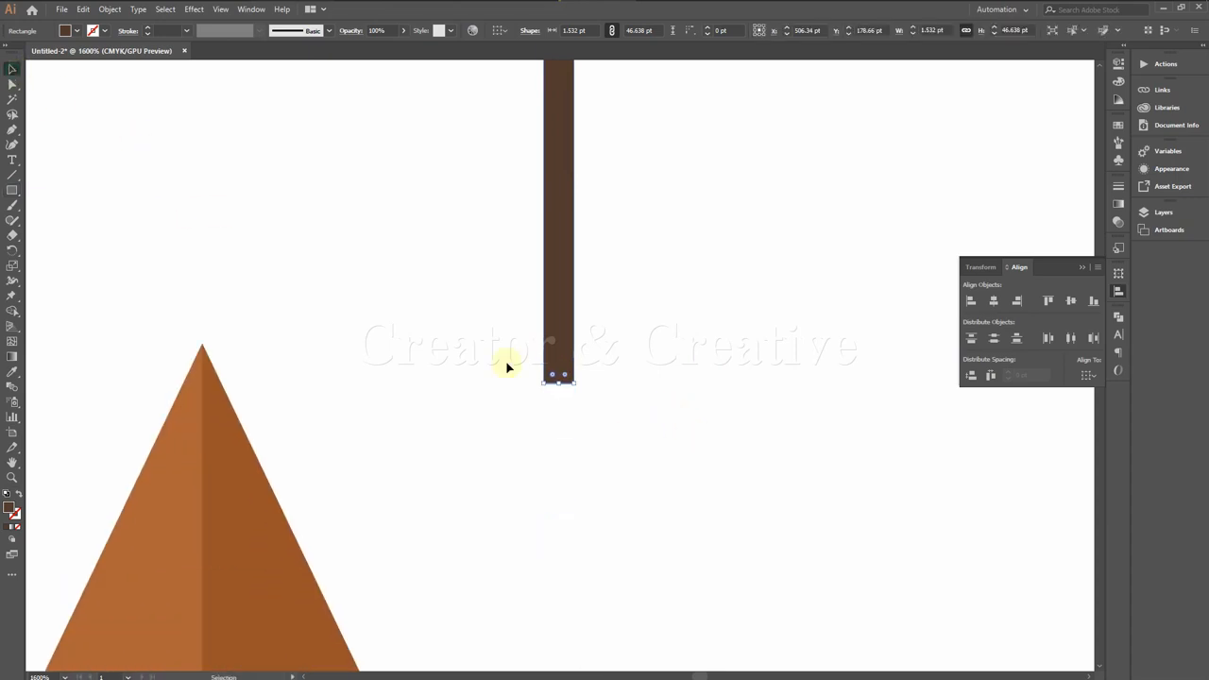
{"action": "left_click_drag", "start_coordinate": [564, 378], "coordinate": [553, 343]}
{"action": "left_click", "coordinate": [618, 386]}
Step: Stand the flagpole on the tip of the right rear tower's roof and send it to the back
{"action": "left_click_drag", "start_coordinate": [546, 283], "coordinate": [204, 256]}
{"action": "right_click", "coordinate": [204, 256]}
{"action": "mouse_move", "coordinate": [238, 453]}
{"action": "left_click", "coordinate": [380, 495]}
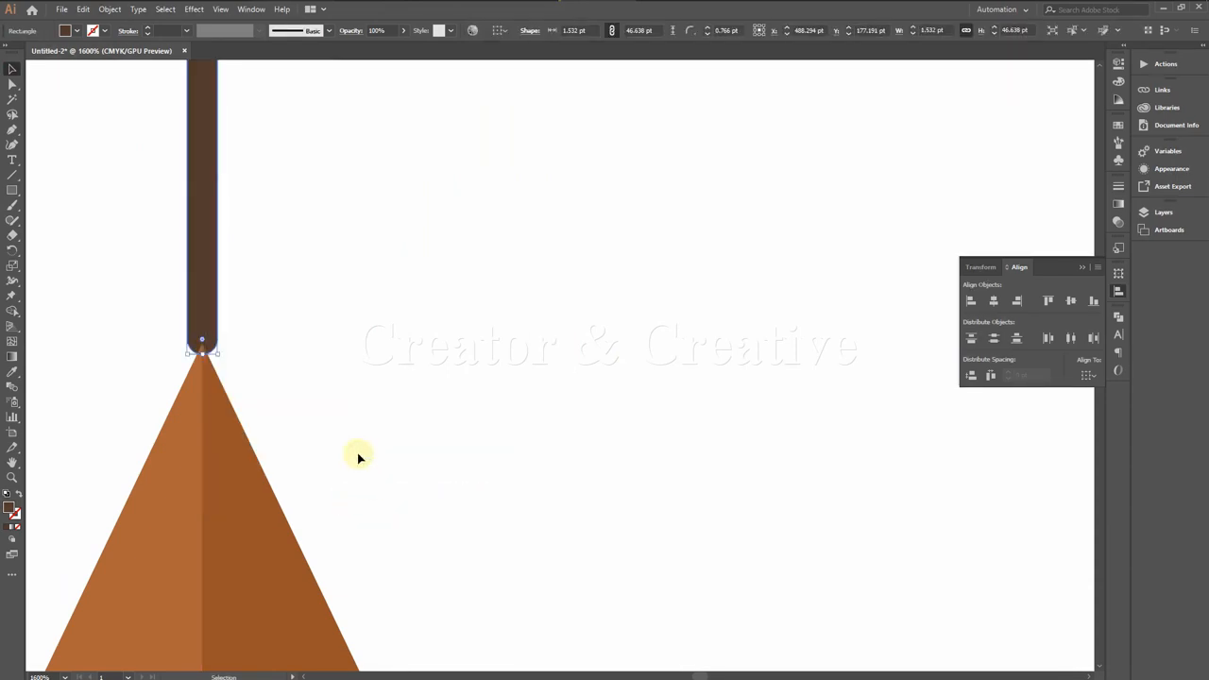
{"action": "left_click", "coordinate": [336, 402]}
Step: Create a dark brown triangle about 86.6 × 75 pt near the flagpole's top with the Polygon tool
{"action": "key", "text": "space"}
{"action": "left_click_drag", "start_coordinate": [303, 299], "coordinate": [585, 281]}
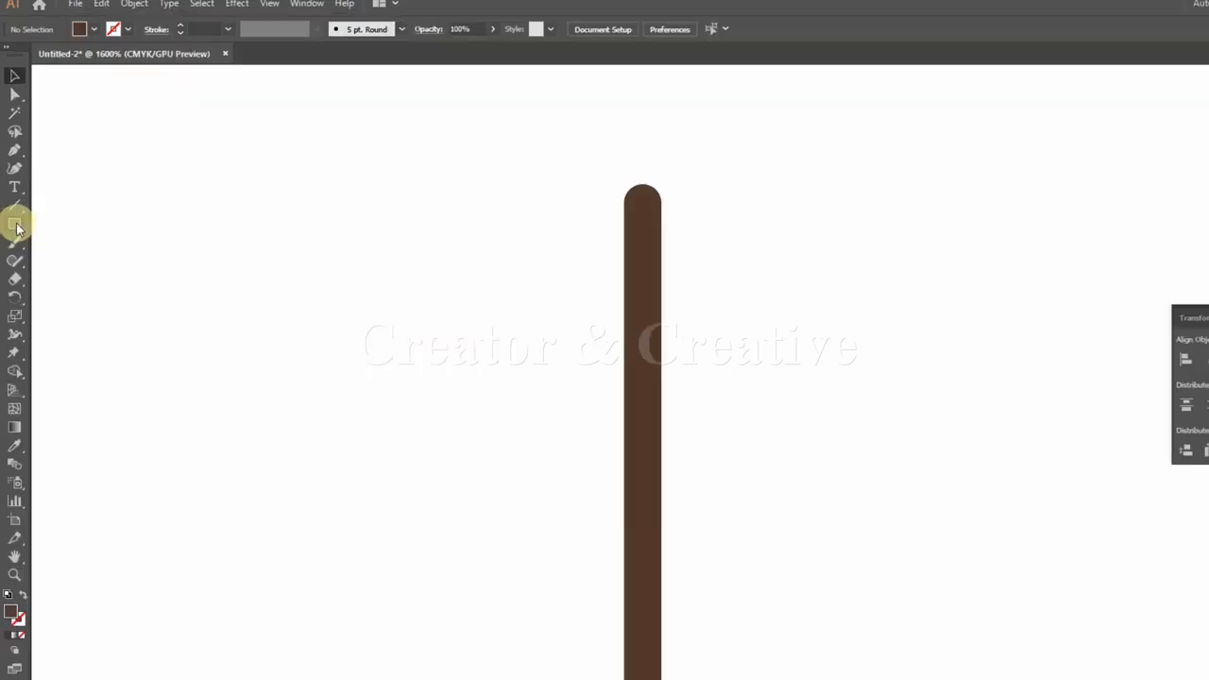
{"action": "left_click", "coordinate": [13, 190]}
{"action": "left_click", "coordinate": [104, 349]}
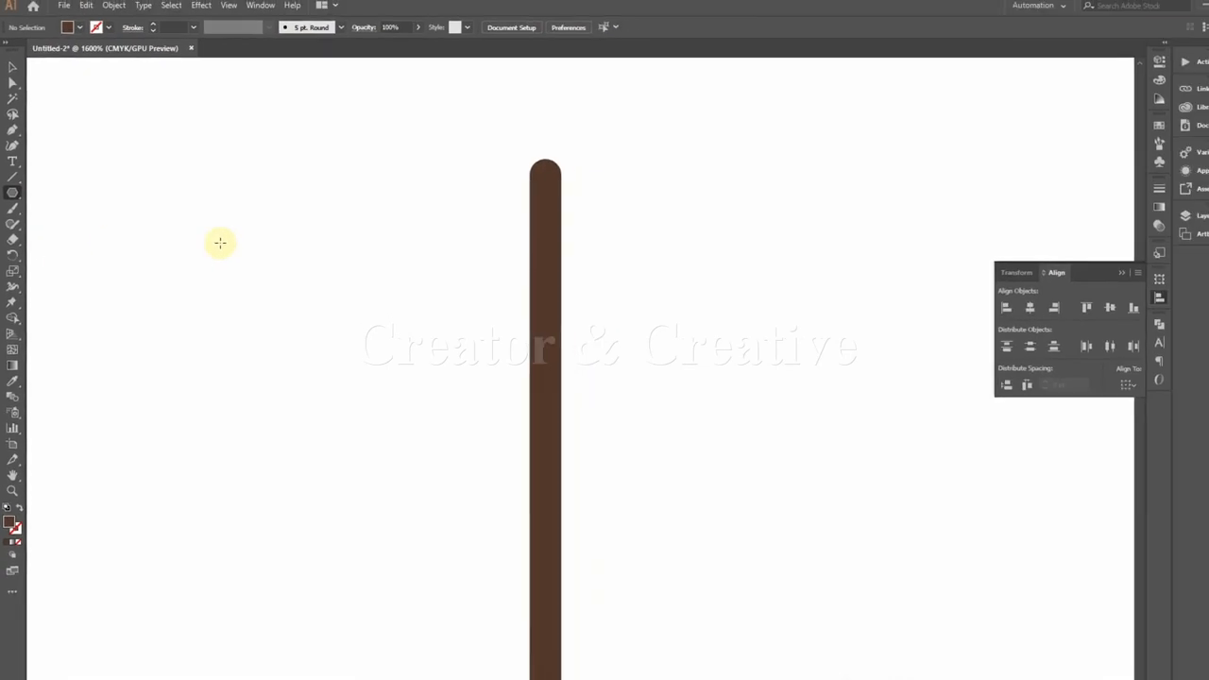
{"action": "left_click", "coordinate": [524, 348]}
{"action": "key", "text": "Return"}
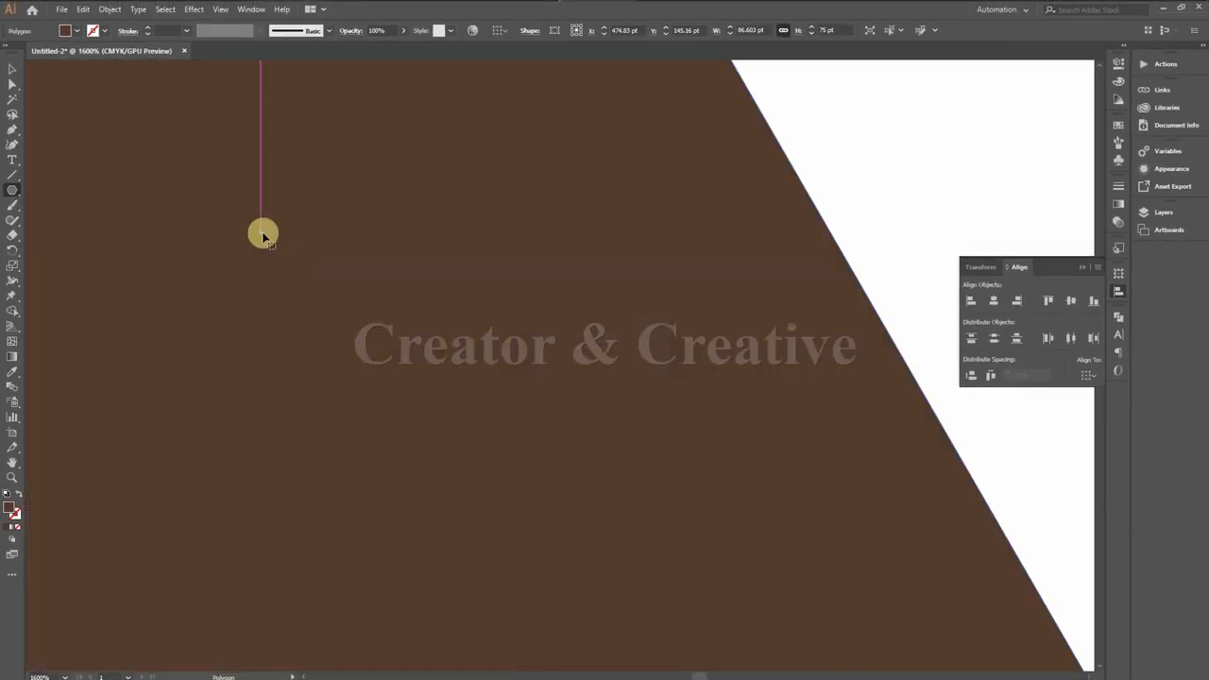
Step: Scale the triangle down to about 12.4 × 10.7 pt and rotate it a quarter turn so it points left
{"action": "key", "text": "ctrl+minus"}
{"action": "key", "text": "ctrl+minus"}
{"action": "key", "text": "ctrl+minus"}
{"action": "key", "text": "ctrl+minus"}
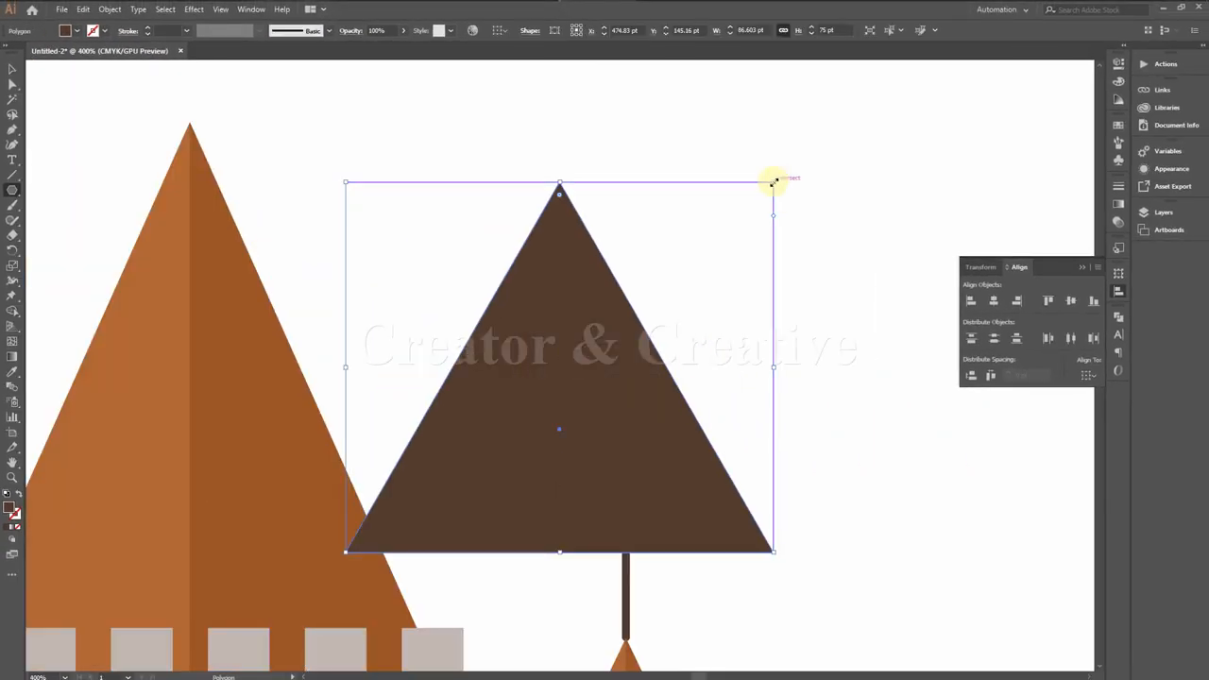
{"action": "left_click_drag", "start_coordinate": [772, 182], "coordinate": [589, 312]}
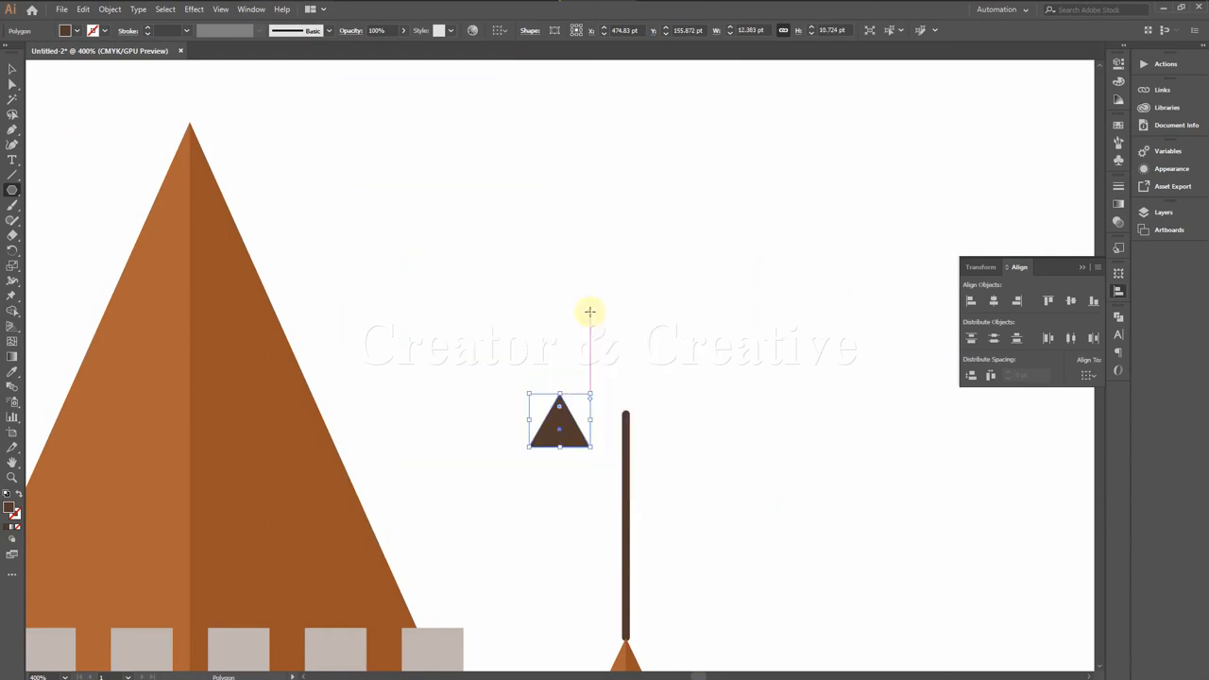
{"action": "key", "text": "ctrl+plus"}
{"action": "key", "text": "ctrl+plus"}
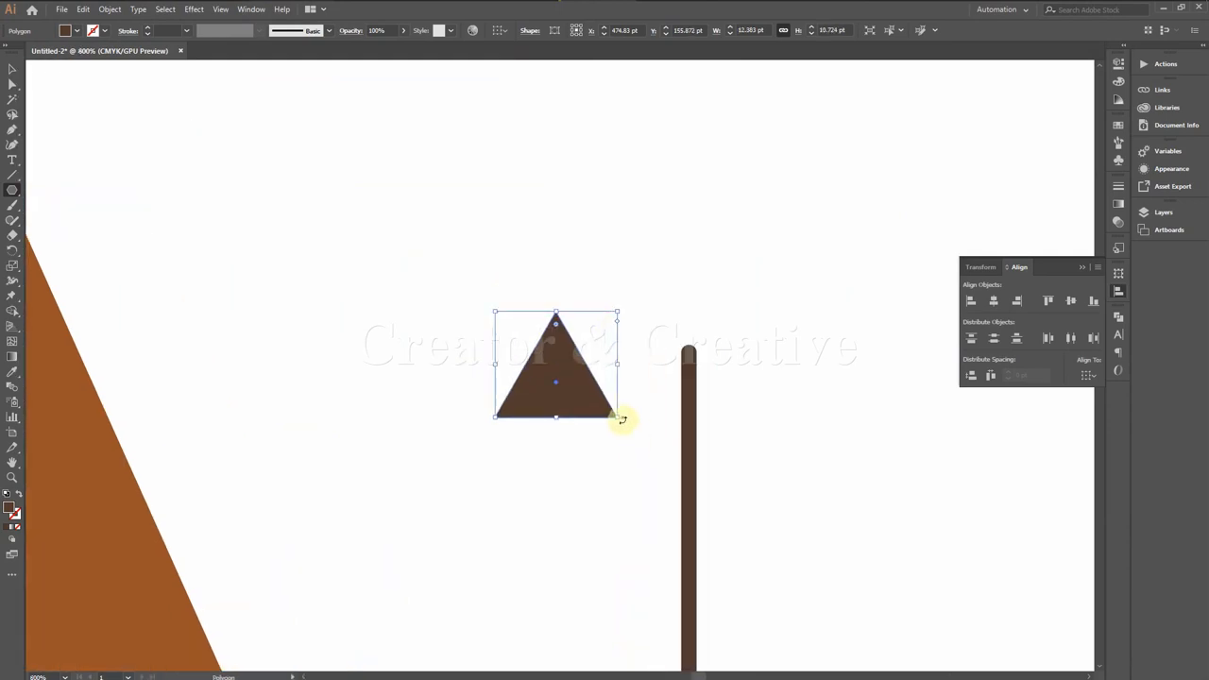
{"action": "left_click_drag", "start_coordinate": [632, 410], "coordinate": [645, 298]}
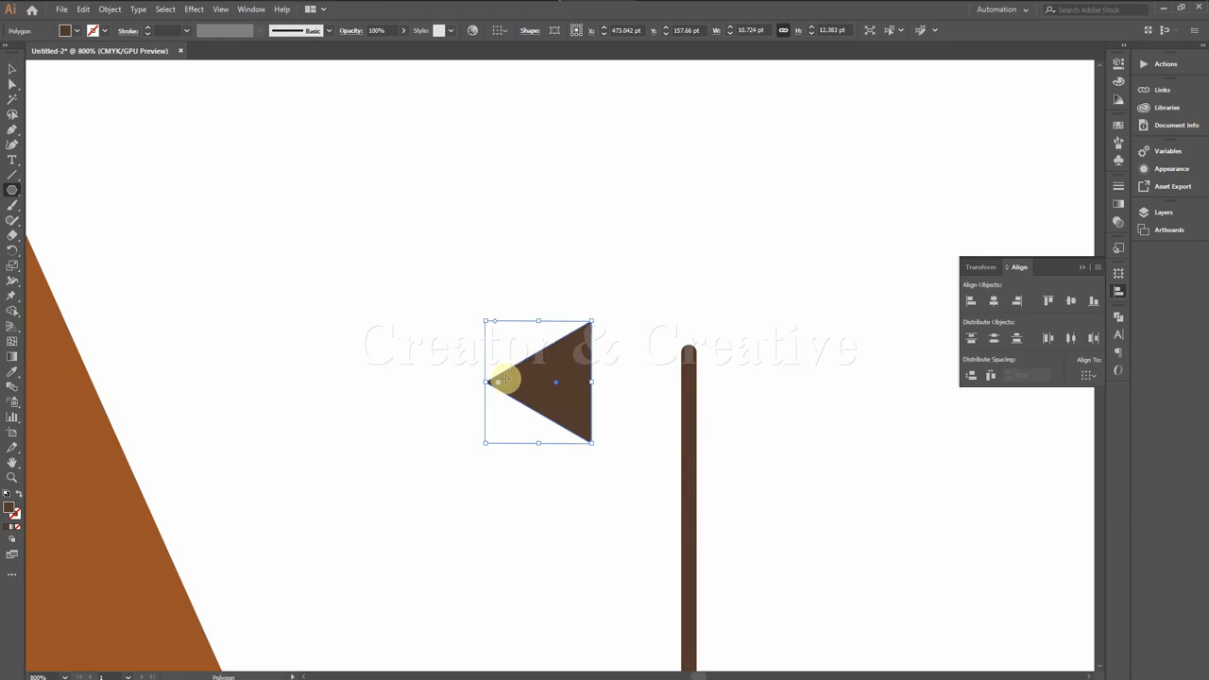
Step: Lengthen the triangle into a pennant by moving its left point 10 pt outward
{"action": "left_click", "coordinate": [11, 83]}
{"action": "left_click_drag", "start_coordinate": [481, 346], "coordinate": [523, 452]}
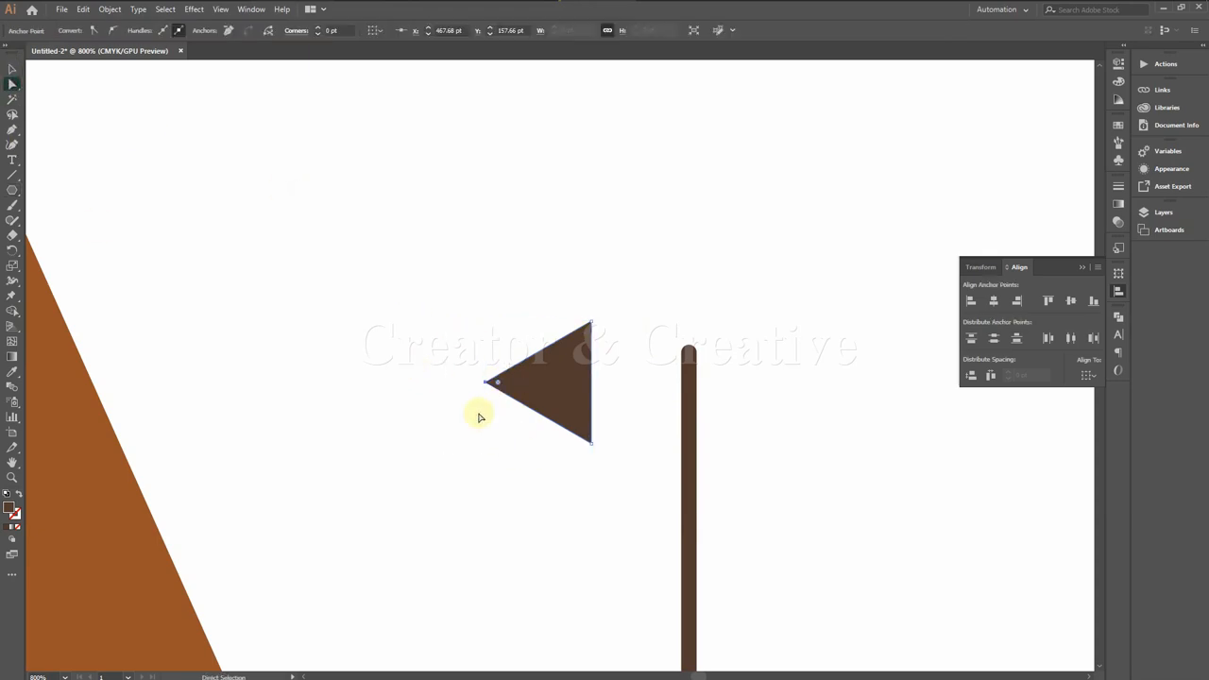
{"action": "key", "text": "Left"}
{"action": "key", "text": "Left"}
{"action": "key", "text": "Left"}
{"action": "key", "text": "Left"}
{"action": "key", "text": "Left"}
{"action": "key", "text": "Left"}
{"action": "key", "text": "Left"}
{"action": "key", "text": "Left"}
{"action": "key", "text": "Left"}
{"action": "key", "text": "Left"}
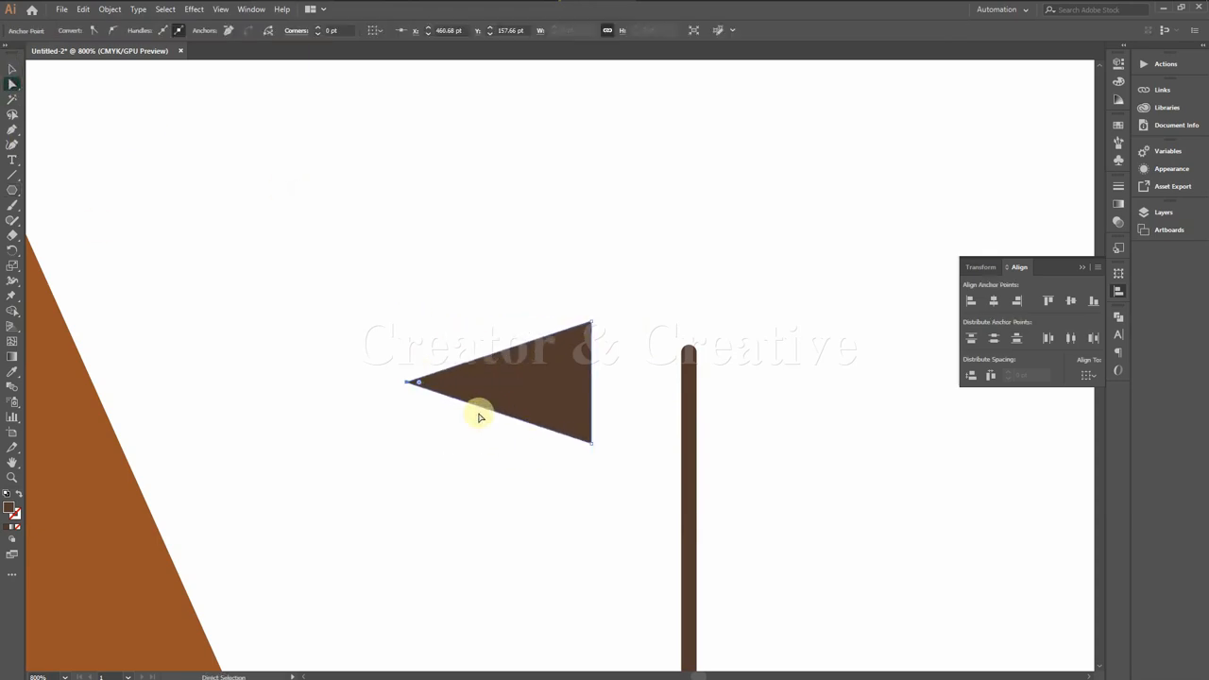
{"action": "left_click", "coordinate": [11, 68]}
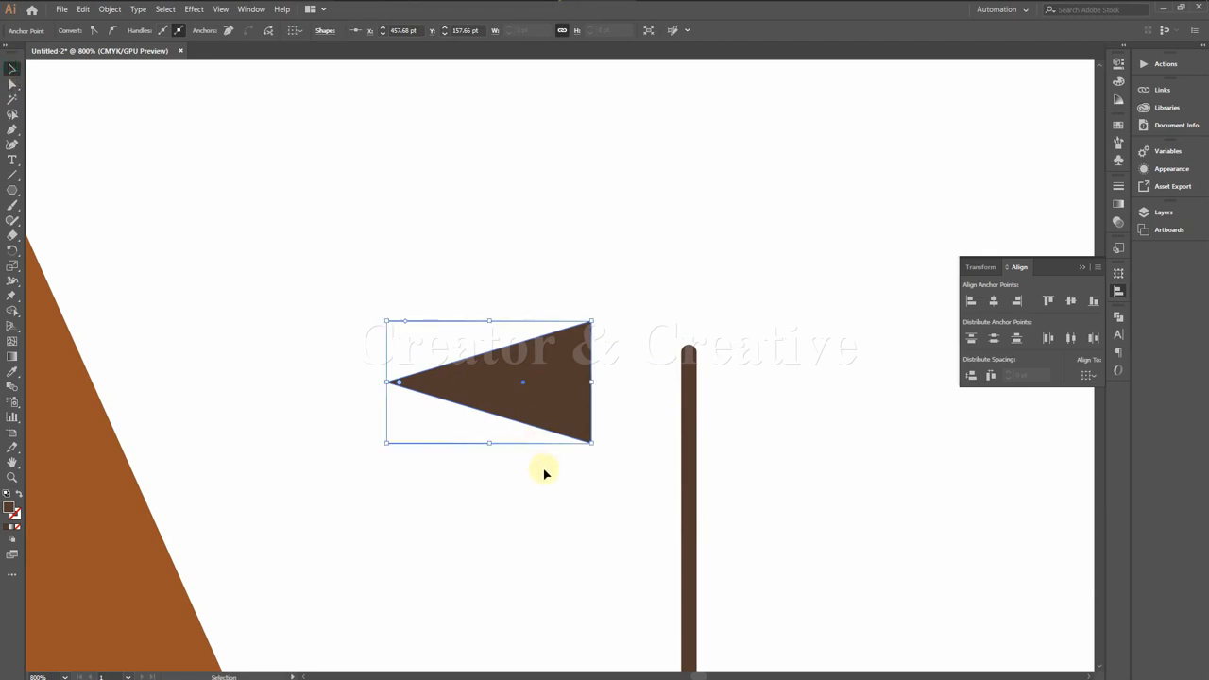
Step: Attach the pennant to the flagpole just below the pole's upper end
{"action": "left_click", "coordinate": [554, 492]}
{"action": "left_click_drag", "start_coordinate": [551, 372], "coordinate": [651, 413]}
{"action": "left_click", "coordinate": [779, 407]}
{"action": "key", "text": "ctrl+minus"}
{"action": "key", "text": "ctrl+minus"}
{"action": "key", "text": "ctrl+minus"}
{"action": "key", "text": "ctrl+minus"}
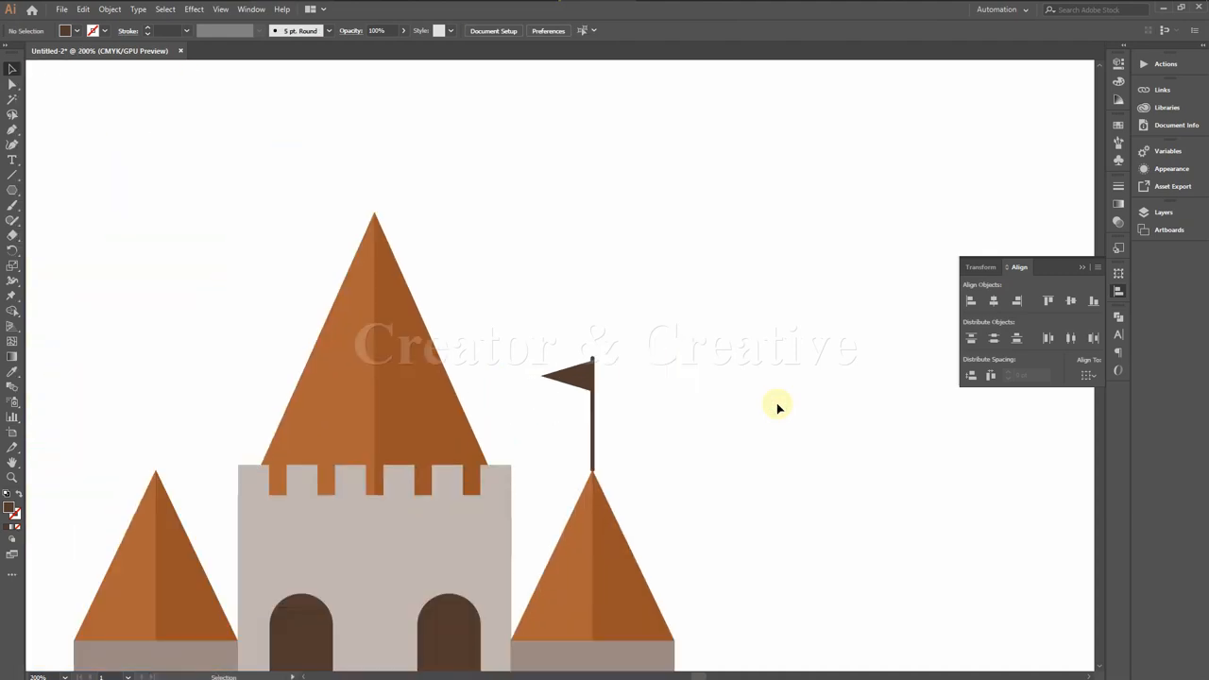
Step: Group the pennant with its pole and lower the flag 4 pt onto the right rear tower's roof tip
{"action": "left_click_drag", "start_coordinate": [577, 346], "coordinate": [617, 410]}
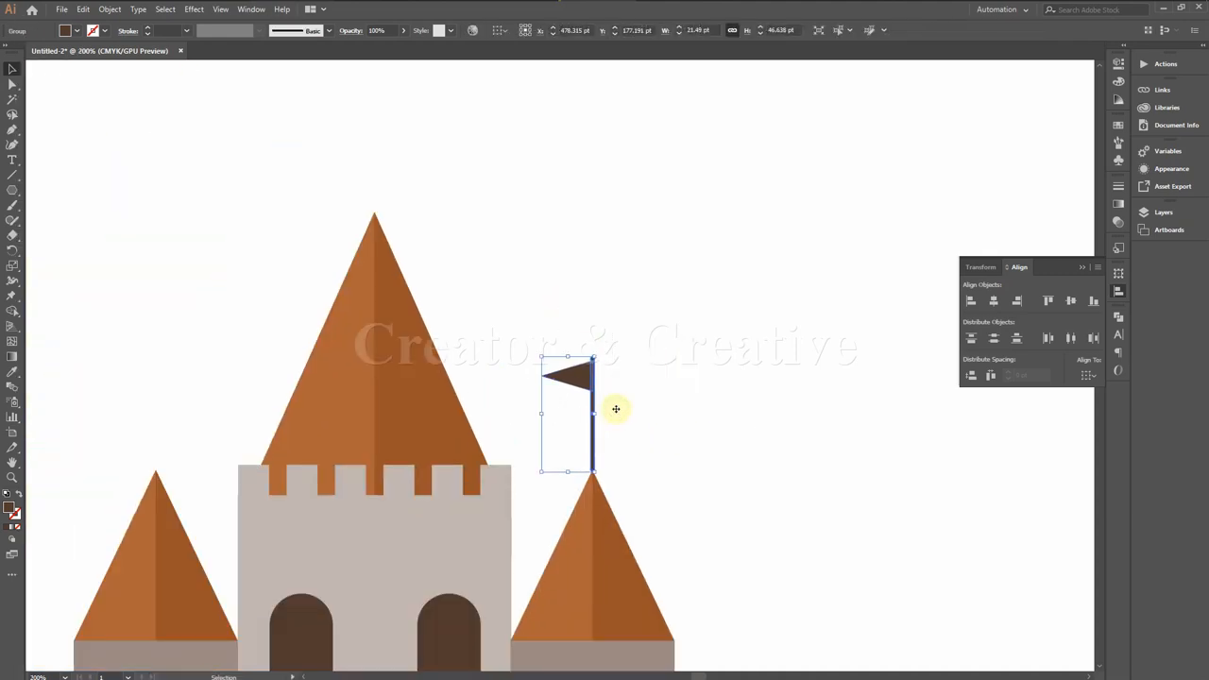
{"action": "key", "text": "Down"}
{"action": "key", "text": "Down"}
{"action": "key", "text": "Down"}
{"action": "key", "text": "Down"}
{"action": "left_click", "coordinate": [615, 410]}
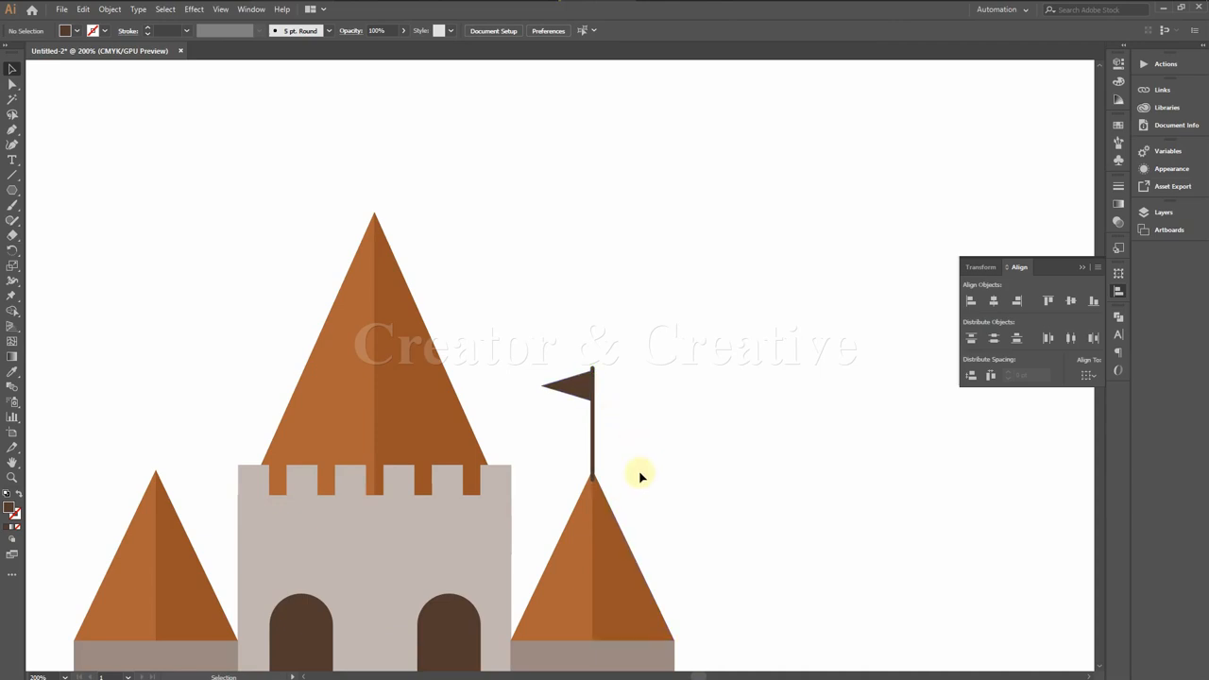
Step: Send the flag to the back, behind the right rear tower's roof
{"action": "left_click_drag", "start_coordinate": [669, 452], "coordinate": [667, 453]}
{"action": "key", "text": "ctrl+="}
{"action": "key", "text": "ctrl+="}
{"action": "key", "text": "ctrl+="}
{"action": "key", "text": "ctrl+="}
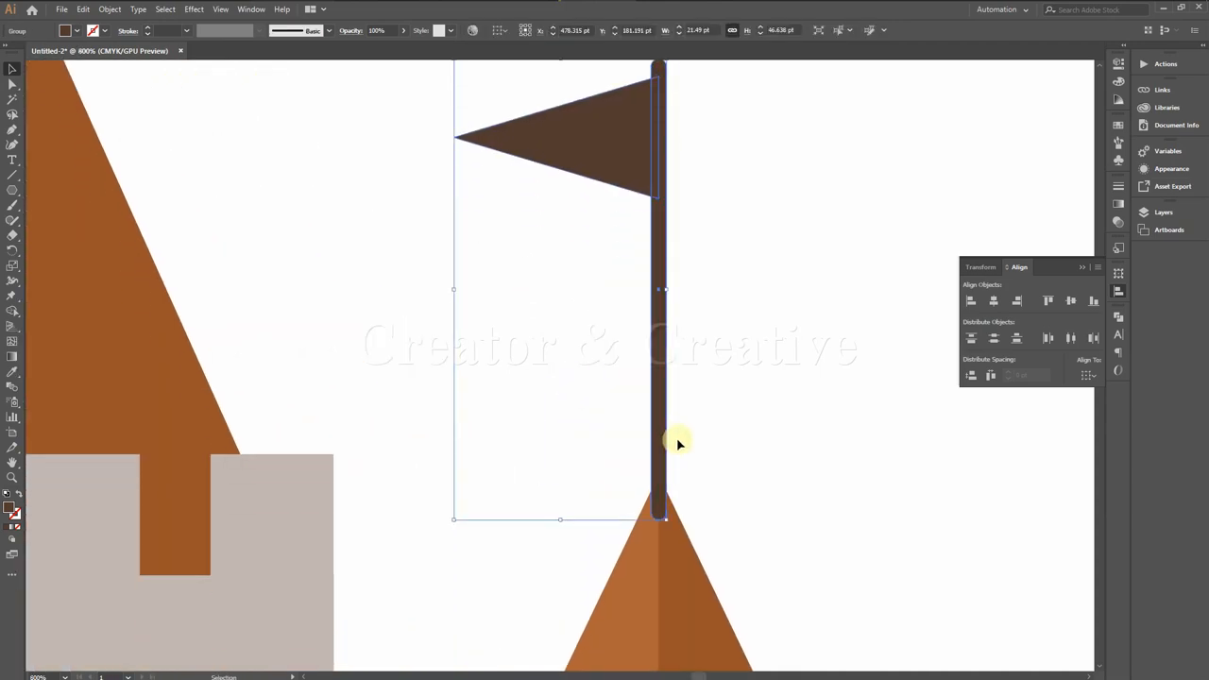
{"action": "right_click", "coordinate": [672, 386]}
{"action": "mouse_move", "coordinate": [783, 507]}
{"action": "left_click", "coordinate": [836, 550]}
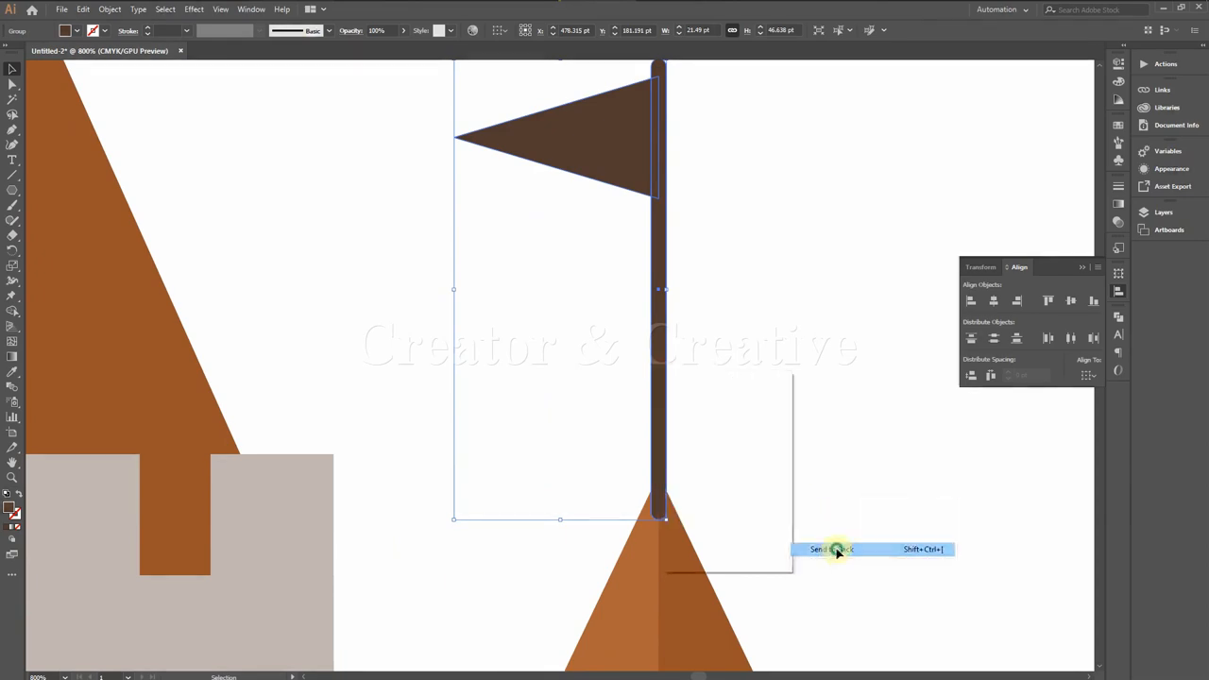
{"action": "left_click", "coordinate": [809, 491]}
{"action": "key", "text": "ctrl+minus"}
{"action": "key", "text": "ctrl+minus"}
{"action": "key", "text": "ctrl+minus"}
{"action": "key", "text": "ctrl+minus"}
{"action": "key", "text": "ctrl+minus"}
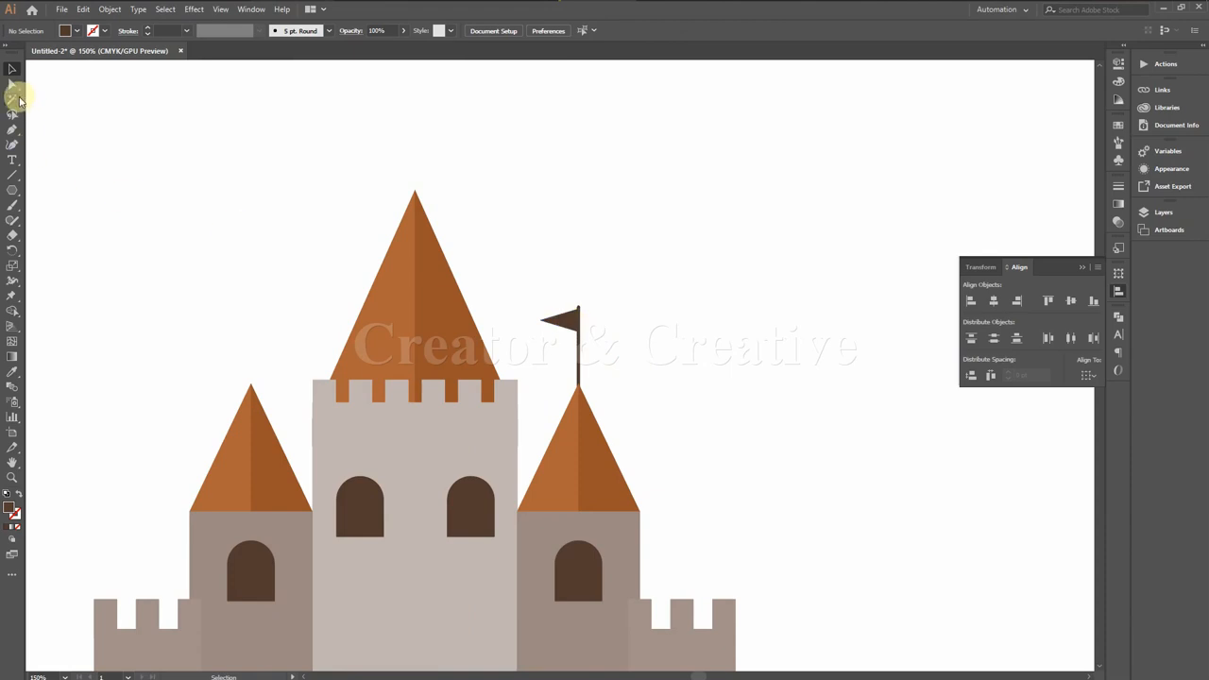
Step: Recolor the flag group with the roof's darker orange using the Eyedropper
{"action": "left_click_drag", "start_coordinate": [607, 333], "coordinate": [607, 334]}
{"action": "left_click", "coordinate": [12, 371]}
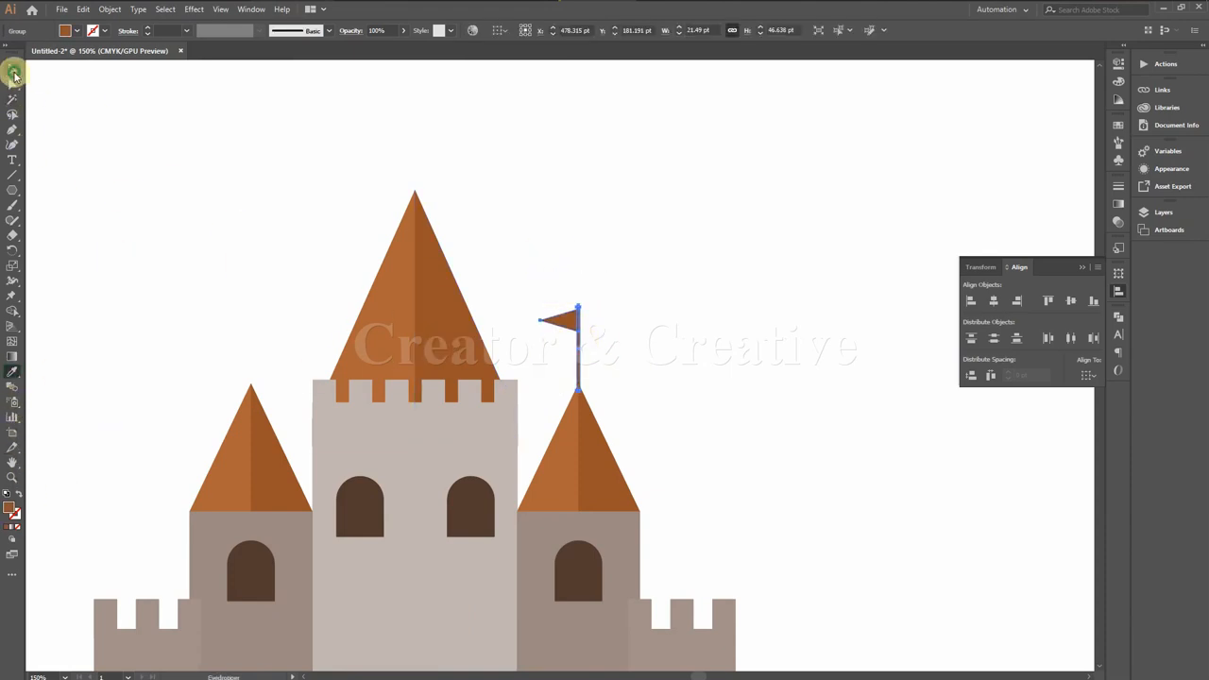
{"action": "left_click", "coordinate": [13, 71]}
{"action": "left_click", "coordinate": [301, 151]}
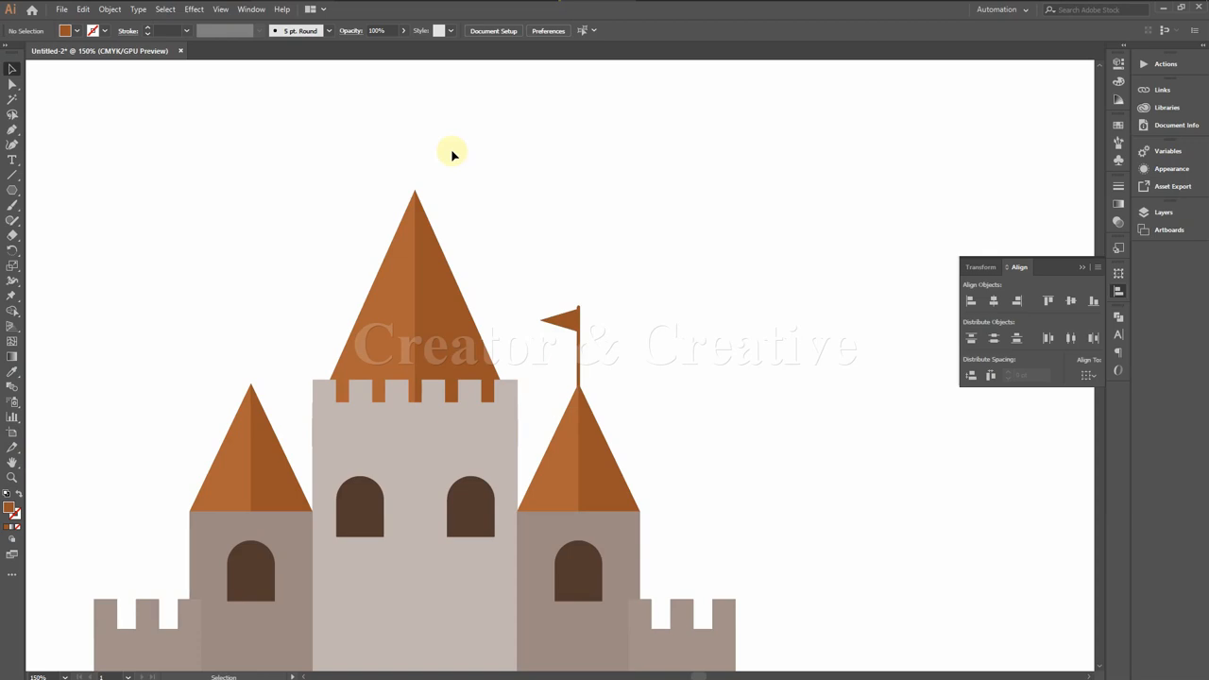
Step: Place a copy of the flag on the central tower's roof and center its pole on the tip
{"action": "left_click", "coordinate": [571, 323]}
{"action": "left_click_drag", "start_coordinate": [573, 315], "coordinate": [407, 135]}
{"action": "left_click", "coordinate": [489, 189]}
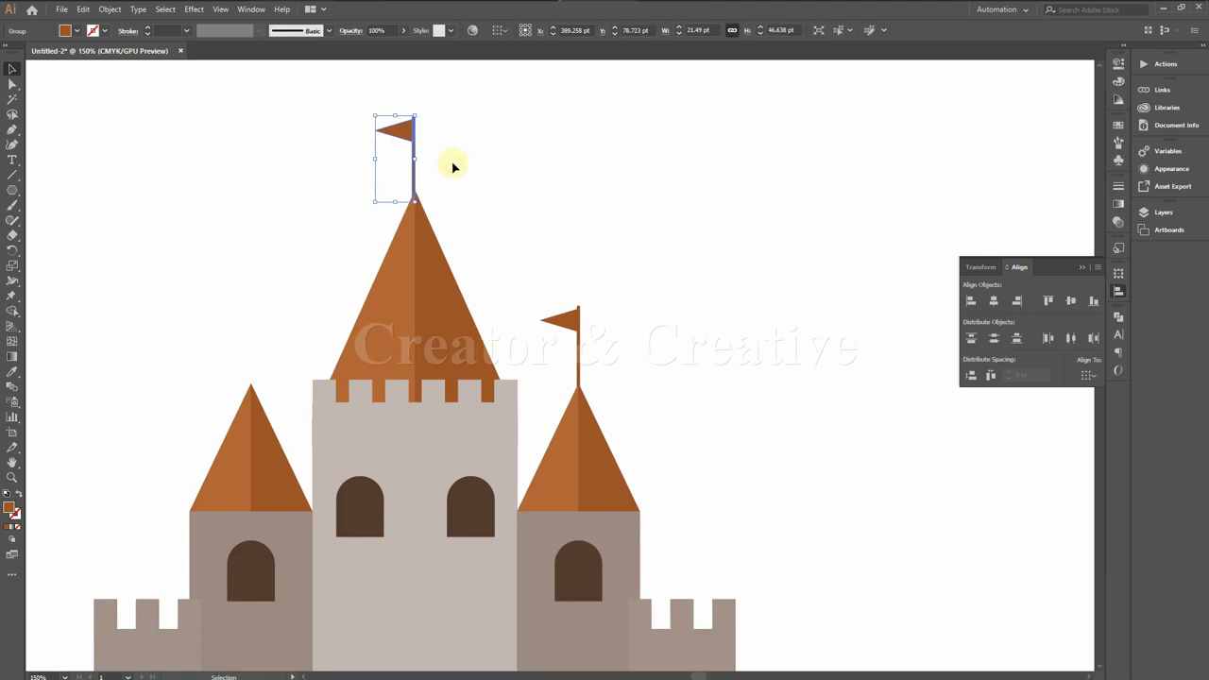
{"action": "key", "text": "ctrl+plus"}
{"action": "key", "text": "ctrl+plus"}
{"action": "key", "text": "ctrl+plus"}
{"action": "key", "text": "ctrl+plus"}
{"action": "key", "text": "ctrl+plus"}
{"action": "left_click_drag", "start_coordinate": [718, 399], "coordinate": [637, 322]}
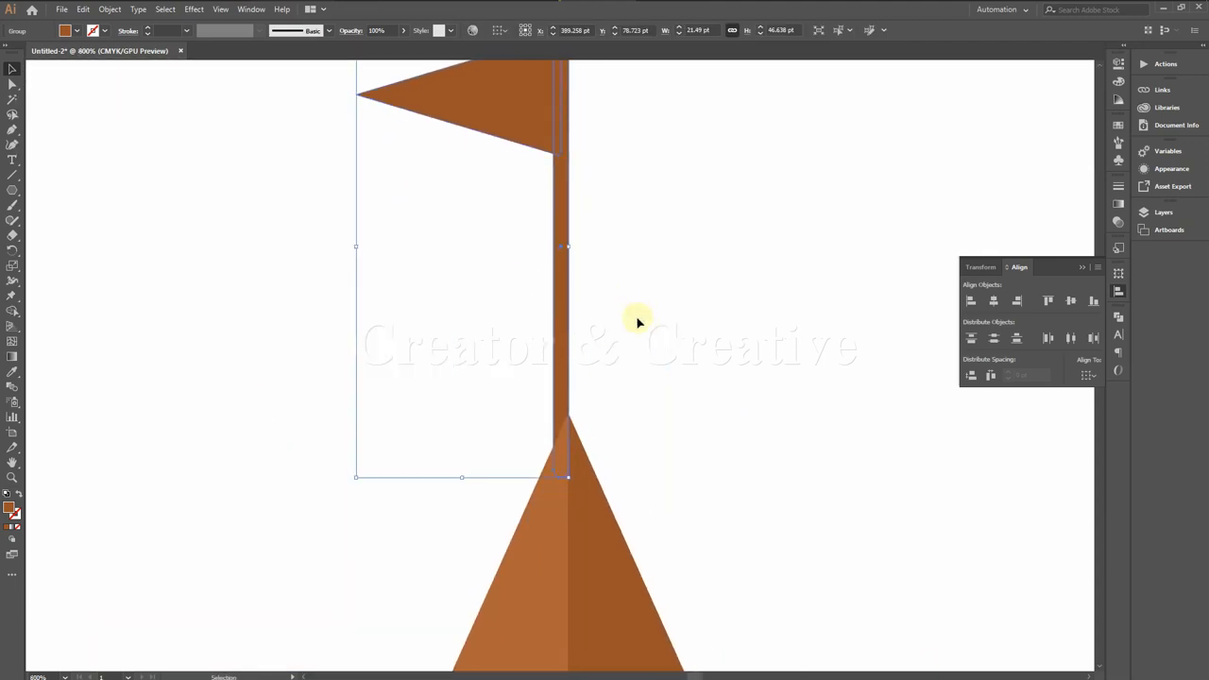
{"action": "left_click_drag", "start_coordinate": [561, 301], "coordinate": [571, 293]}
{"action": "left_click", "coordinate": [619, 311]}
{"action": "key", "text": "ctrl+minus"}
{"action": "key", "text": "ctrl+minus"}
{"action": "key", "text": "ctrl+minus"}
{"action": "key", "text": "ctrl+minus"}
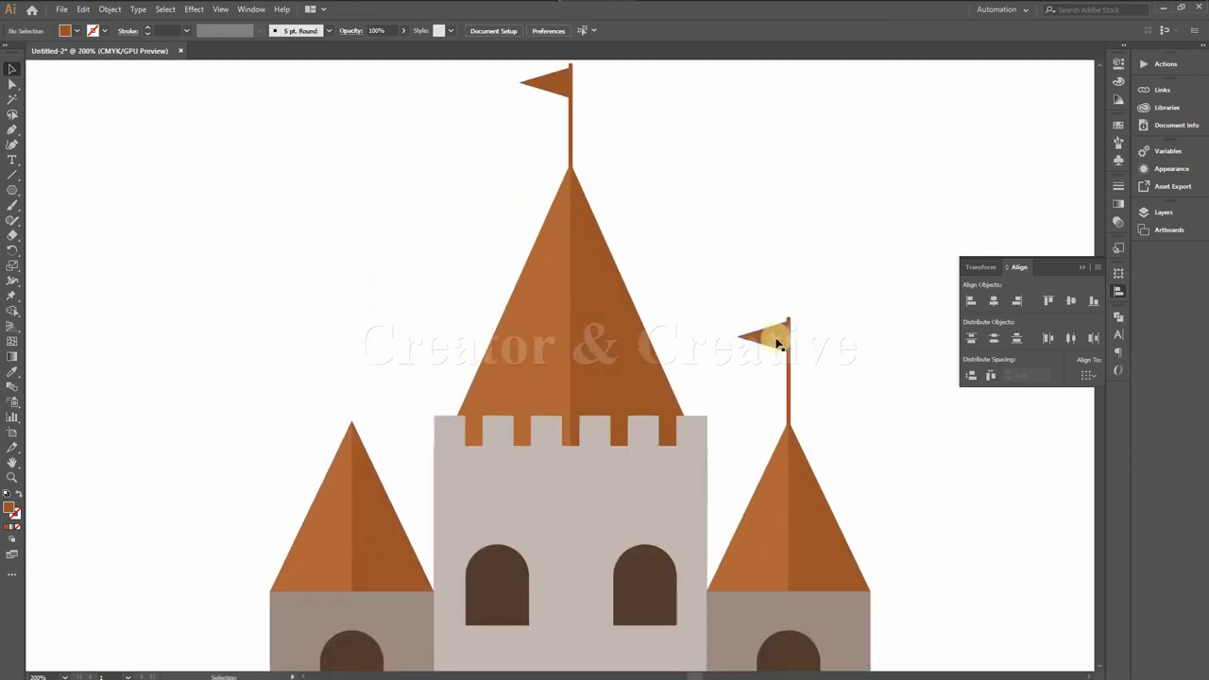
Step: Place a copy of the right flag on the left rear tower's roof and center its pole on the tip
{"action": "left_click", "coordinate": [781, 342]}
{"action": "left_click_drag", "start_coordinate": [780, 342], "coordinate": [343, 324]}
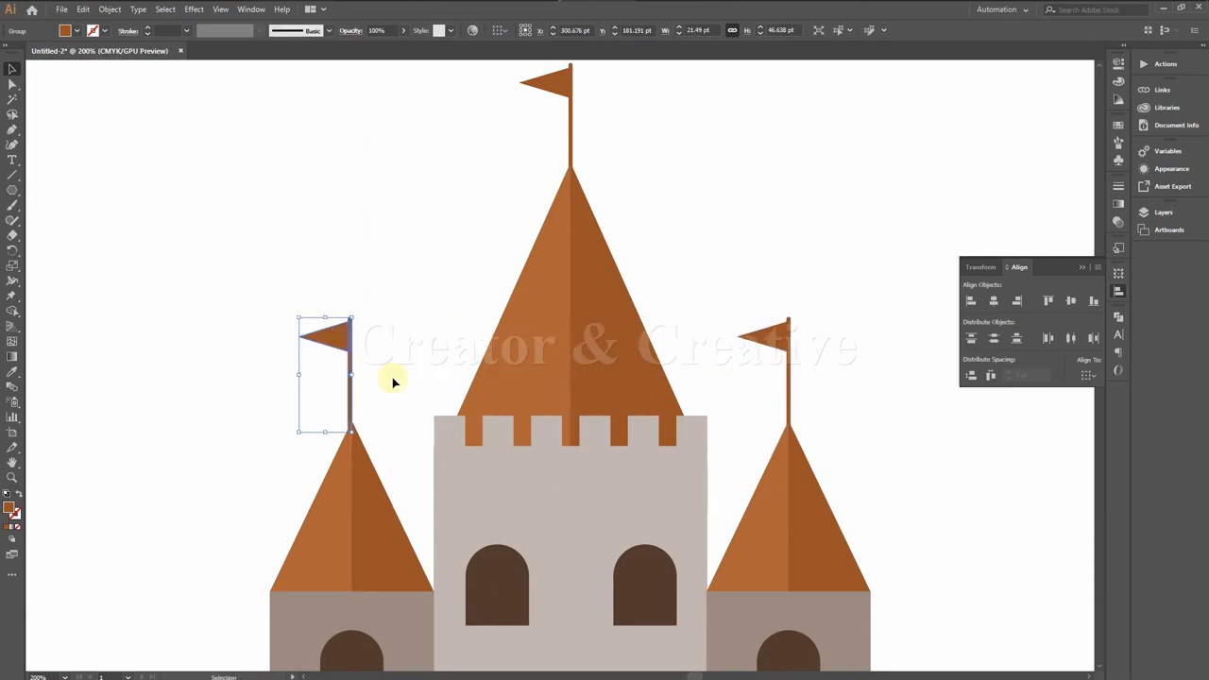
{"action": "key", "text": "ctrl+plus"}
{"action": "key", "text": "ctrl+plus"}
{"action": "key", "text": "ctrl+plus"}
{"action": "key", "text": "ctrl+plus"}
{"action": "key", "text": "ctrl+plus"}
{"action": "scroll", "coordinate": [715, 275], "scroll_direction": "down", "scroll_amount": 5}
{"action": "scroll", "coordinate": [715, 275], "scroll_direction": "right", "scroll_amount": 2}
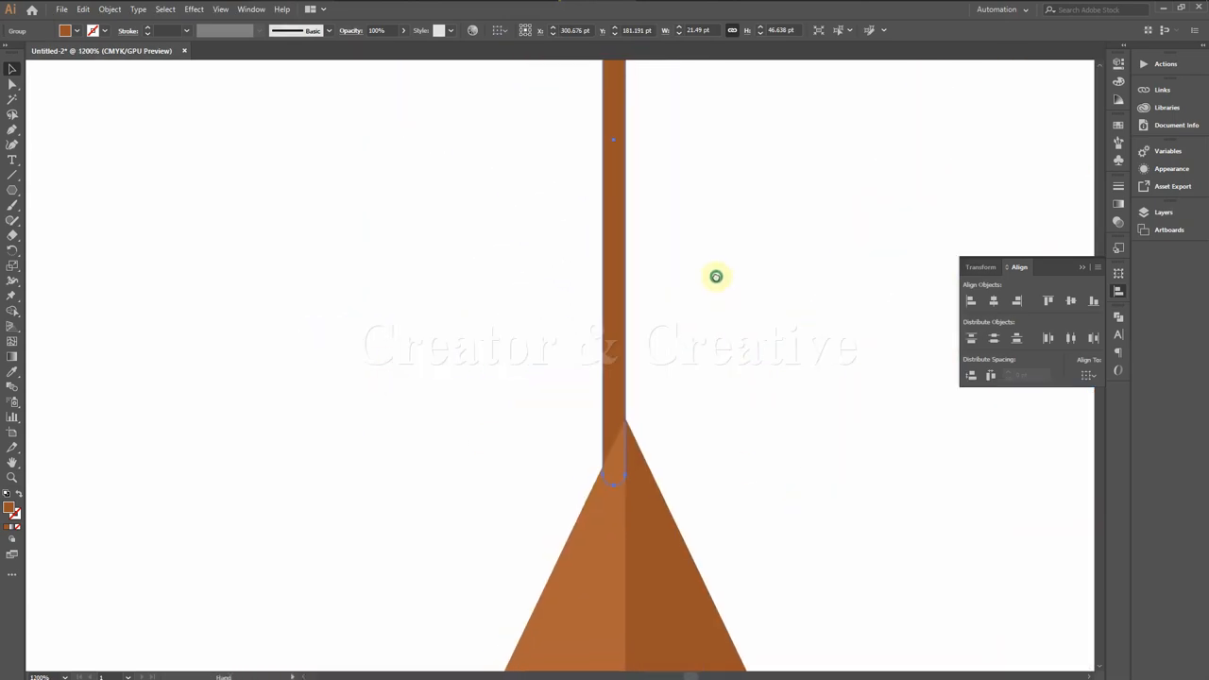
{"action": "scroll", "coordinate": [628, 286], "scroll_direction": "left", "scroll_amount": 1}
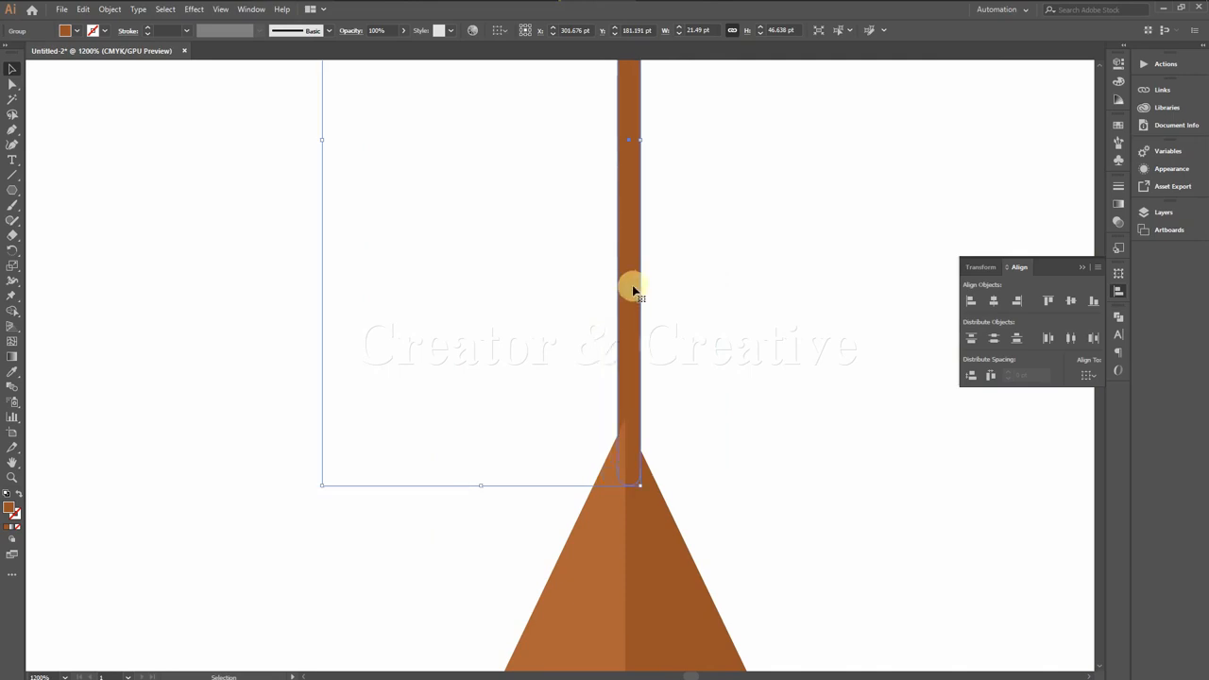
{"action": "left_click_drag", "start_coordinate": [632, 289], "coordinate": [629, 288]}
{"action": "left_click", "coordinate": [696, 326]}
{"action": "key", "text": "ctrl+minus"}
{"action": "key", "text": "ctrl+minus"}
{"action": "key", "text": "ctrl+minus"}
{"action": "key", "text": "ctrl+minus"}
{"action": "key", "text": "ctrl+minus"}
{"action": "key", "text": "ctrl+minus"}
{"action": "key", "text": "ctrl+minus"}
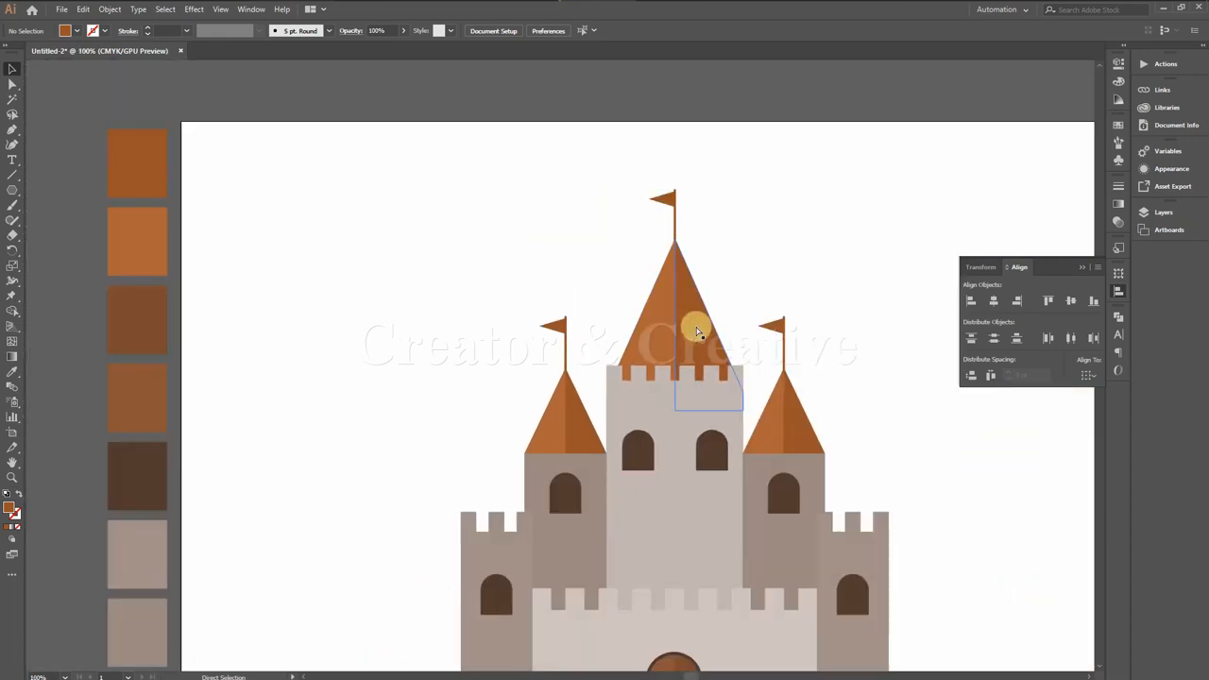
Step: Draw a rectangle about 110.8 × 47.6 pt across the central tower's base and fill it with the darkest taupe swatch
{"action": "left_click_drag", "start_coordinate": [862, 442], "coordinate": [841, 304]}
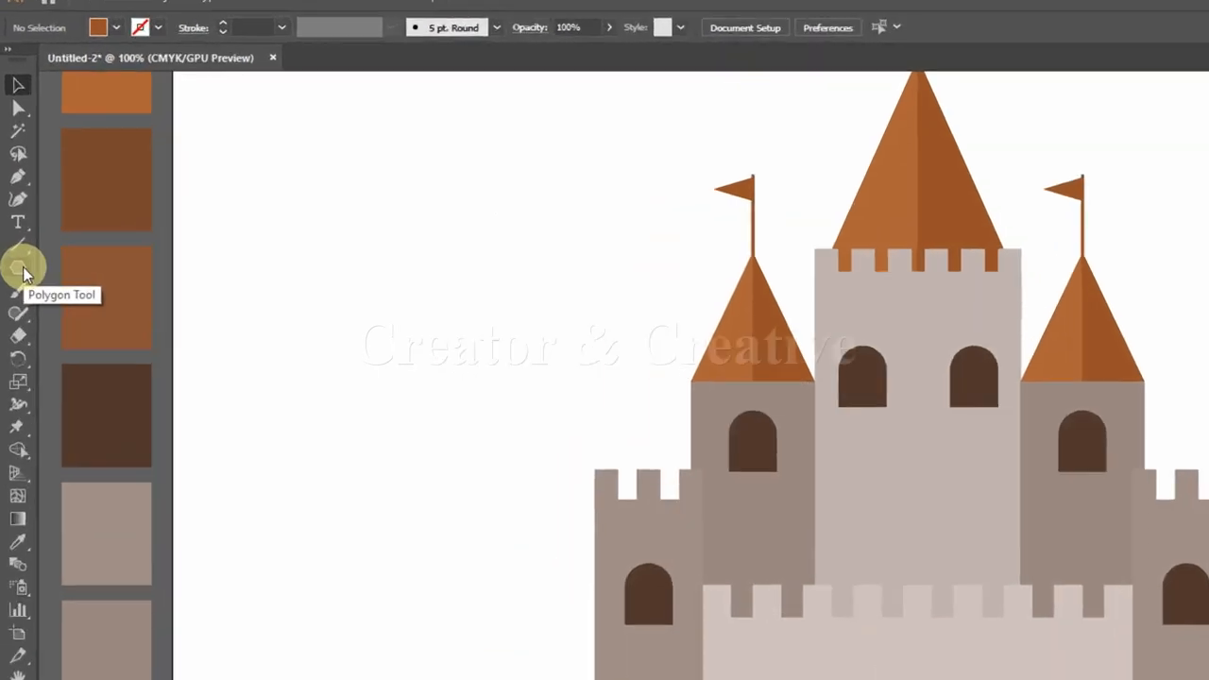
{"action": "left_click_drag", "start_coordinate": [15, 191], "coordinate": [45, 190]}
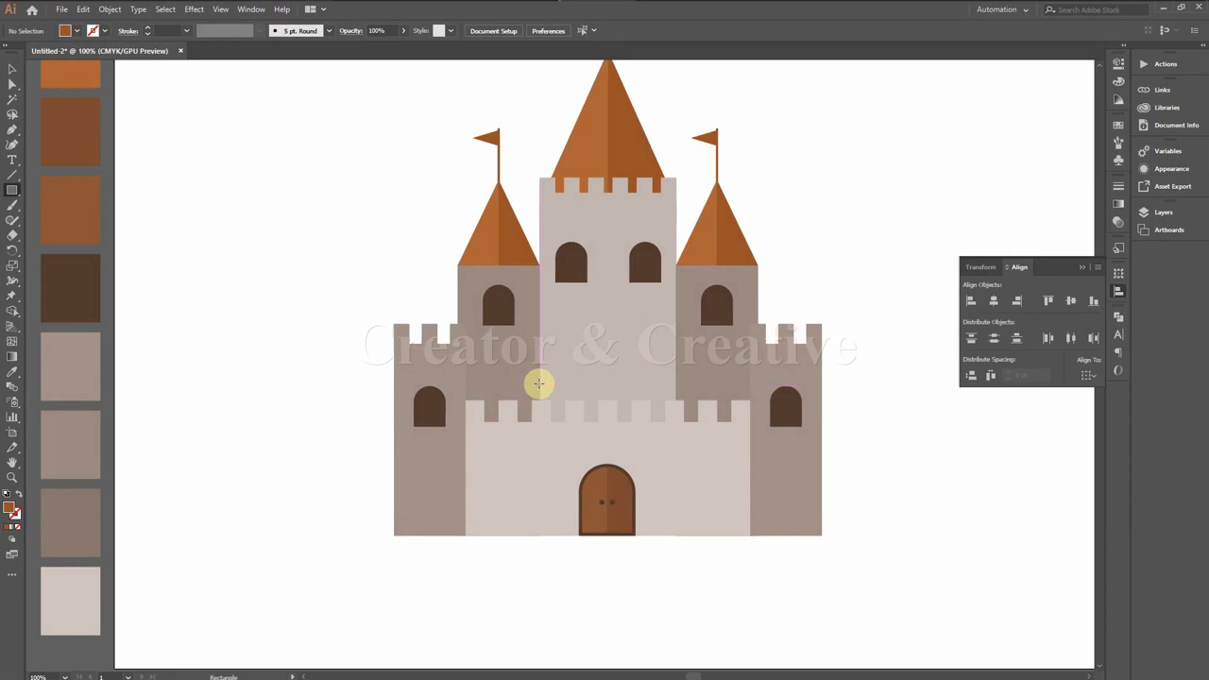
{"action": "left_click_drag", "start_coordinate": [539, 382], "coordinate": [677, 439]}
{"action": "left_click", "coordinate": [12, 70]}
{"action": "left_click", "coordinate": [12, 373]}
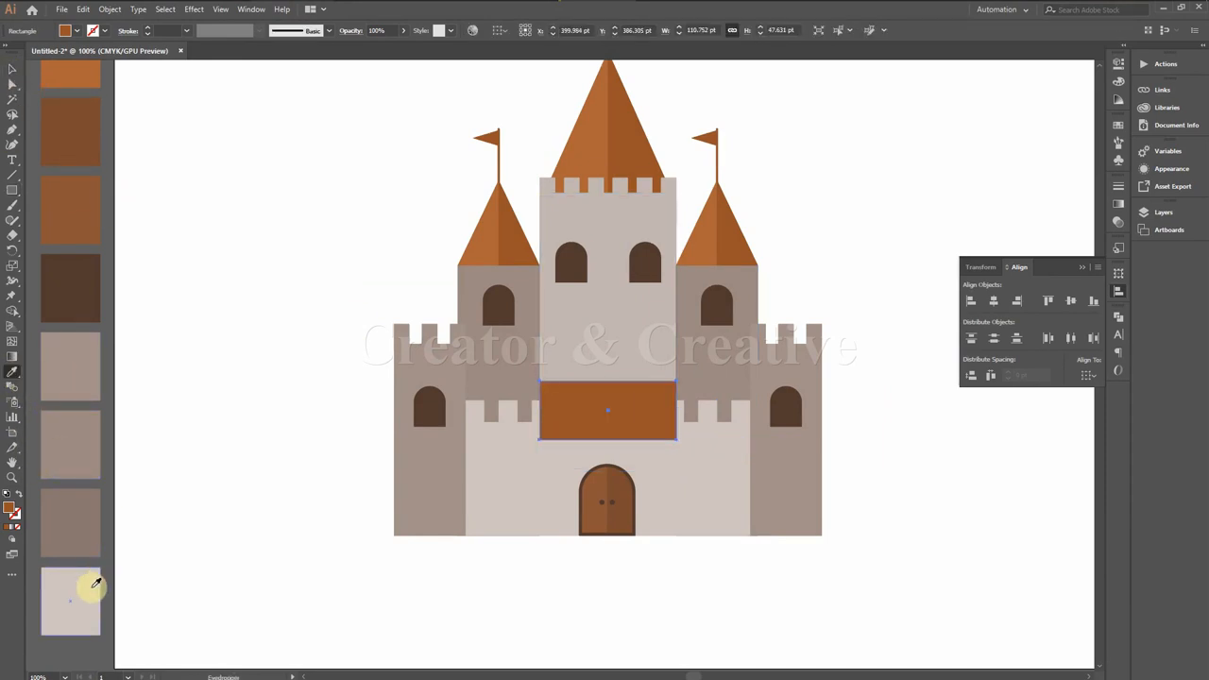
{"action": "left_click", "coordinate": [96, 549]}
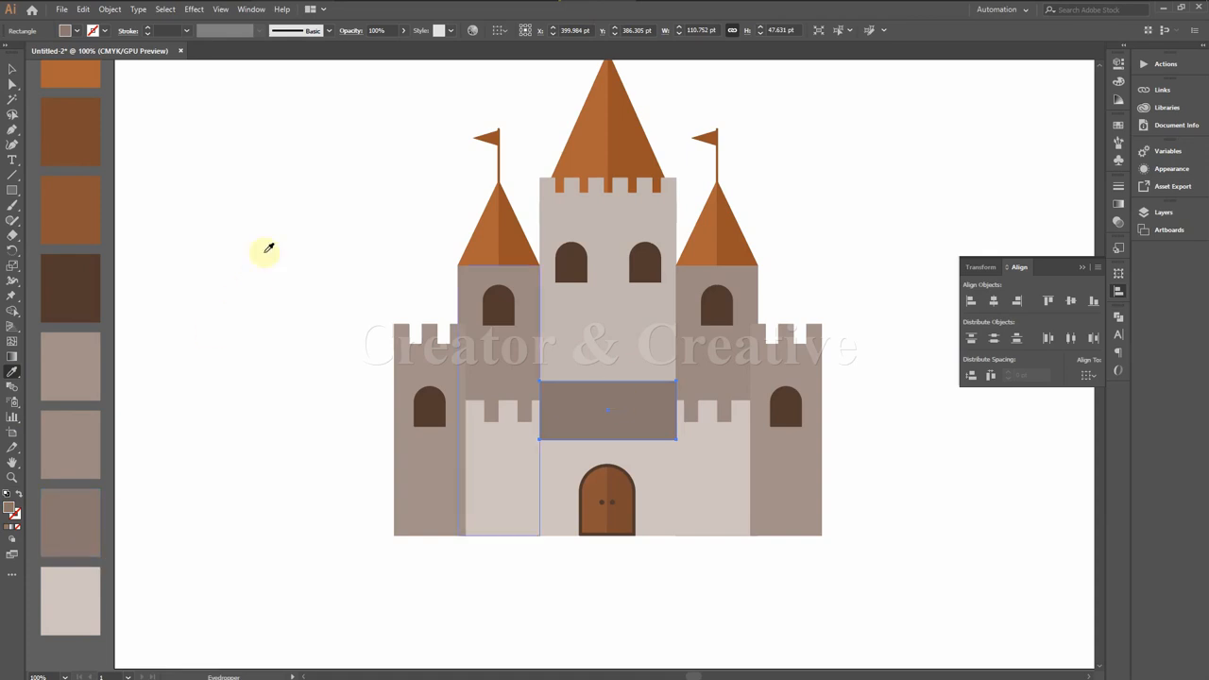
Step: Send the rectangle backward behind the front wall and set its opacity to 19%
{"action": "key", "text": "ctrl+bracketleft"}
{"action": "key", "text": "ctrl+bracketleft"}
{"action": "key", "text": "ctrl+bracketleft"}
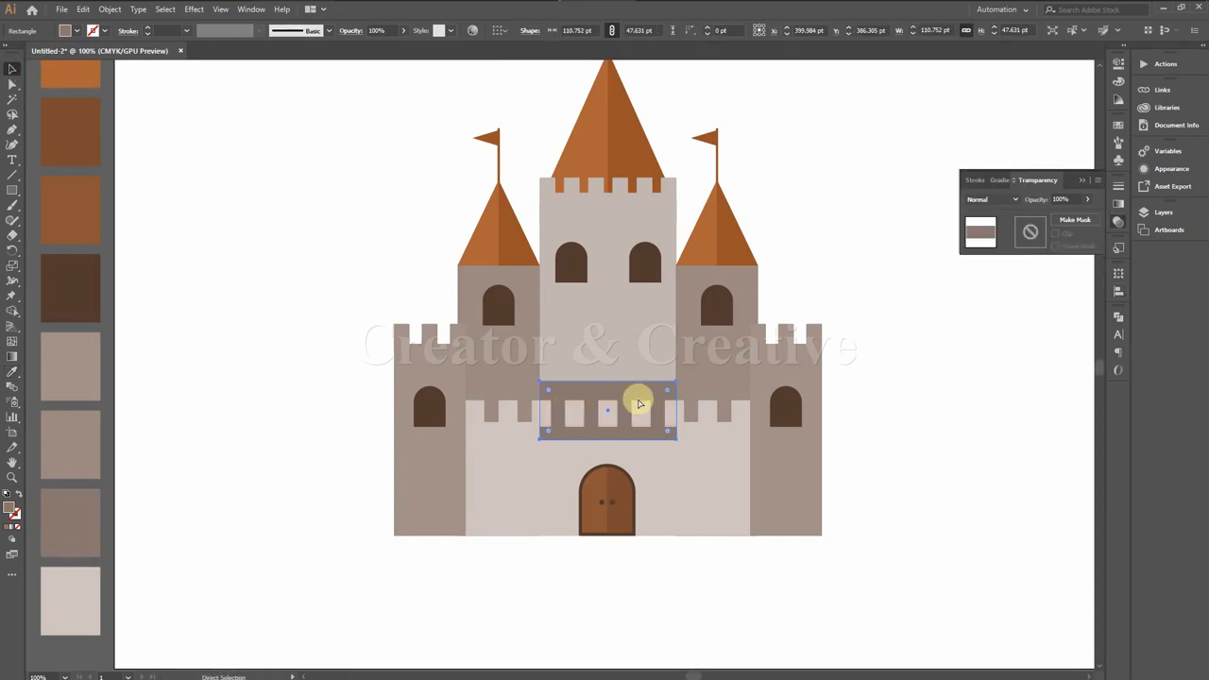
{"action": "key", "text": "a"}
{"action": "key", "text": "ctrl+bracketleft"}
{"action": "left_click", "coordinate": [1086, 199]}
{"action": "left_click_drag", "start_coordinate": [1087, 217], "coordinate": [1047, 218]}
{"action": "left_click", "coordinate": [969, 377]}
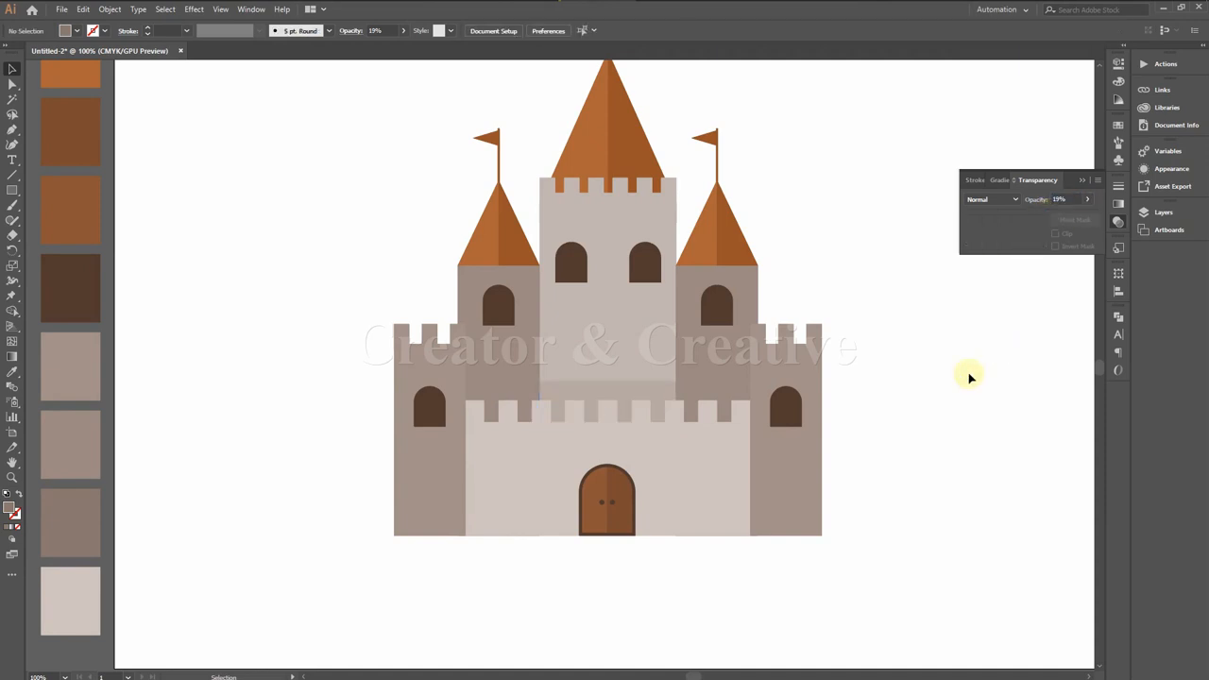
Step: Place a copy of the translucent band below the castle's right side and bring it to the front
{"action": "left_click", "coordinate": [652, 398]}
{"action": "left_click_drag", "start_coordinate": [652, 395], "coordinate": [882, 574]}
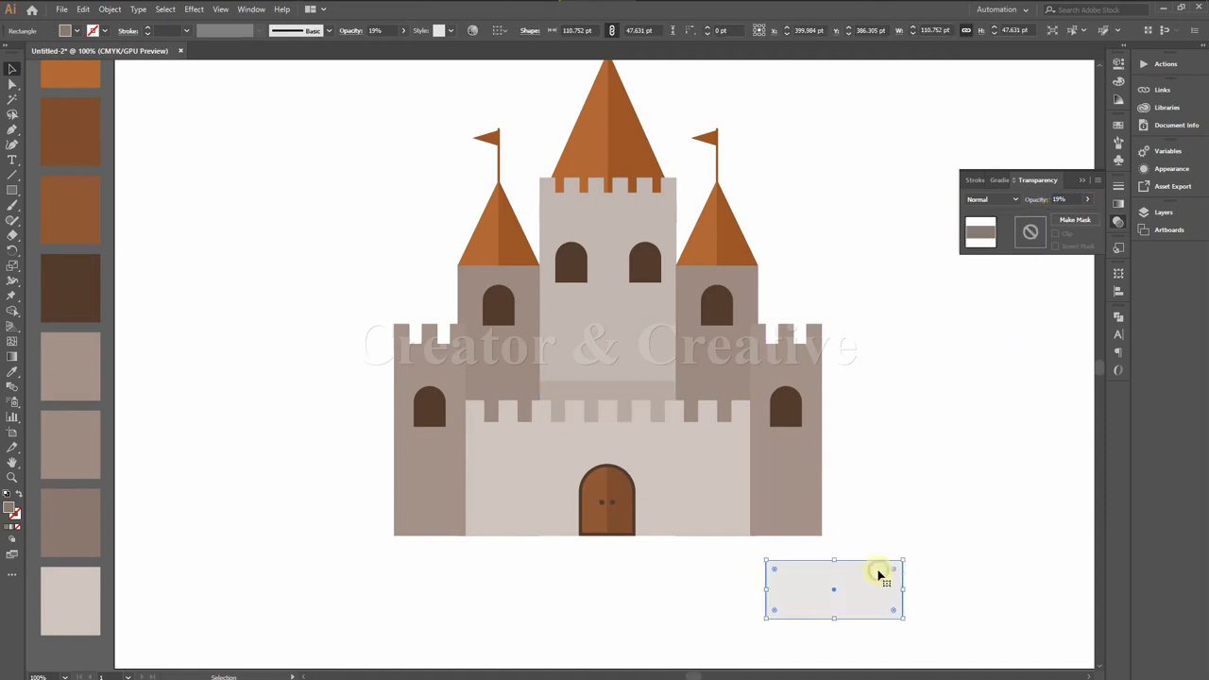
{"action": "right_click", "coordinate": [869, 574]}
{"action": "mouse_move", "coordinate": [894, 502]}
{"action": "left_click", "coordinate": [1028, 504]}
Step: Bring the castle door to the front of the stacking order
{"action": "left_click", "coordinate": [629, 504]}
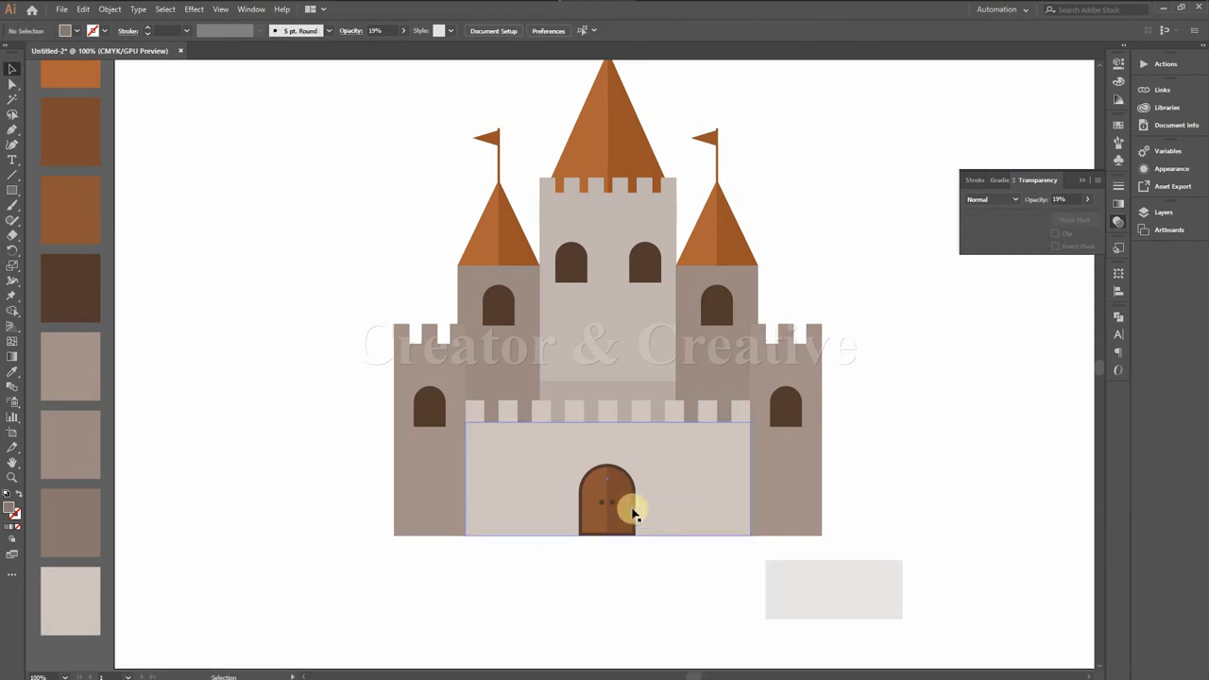
{"action": "right_click", "coordinate": [629, 502]}
{"action": "mouse_move", "coordinate": [694, 421]}
{"action": "left_click", "coordinate": [813, 421]}
Step: Fit the copied band along the front wall's base, spanning its full width with a reduced height behind the door
{"action": "left_click_drag", "start_coordinate": [897, 588], "coordinate": [749, 536]}
{"action": "left_click_drag", "start_coordinate": [611, 564], "coordinate": [604, 536]}
{"action": "left_click", "coordinate": [639, 596]}
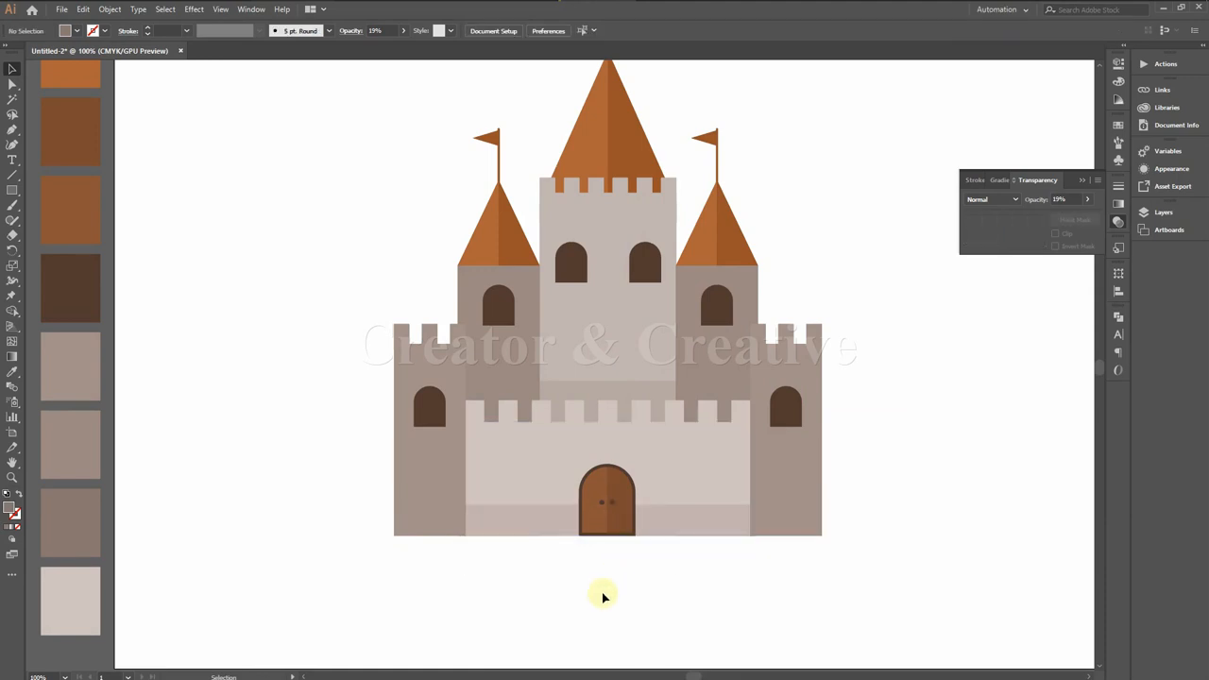
Step: Place a copy of the central tower's band in front of the left outer tower's base and fill it with the dark brown swatch
{"action": "left_click", "coordinate": [591, 397]}
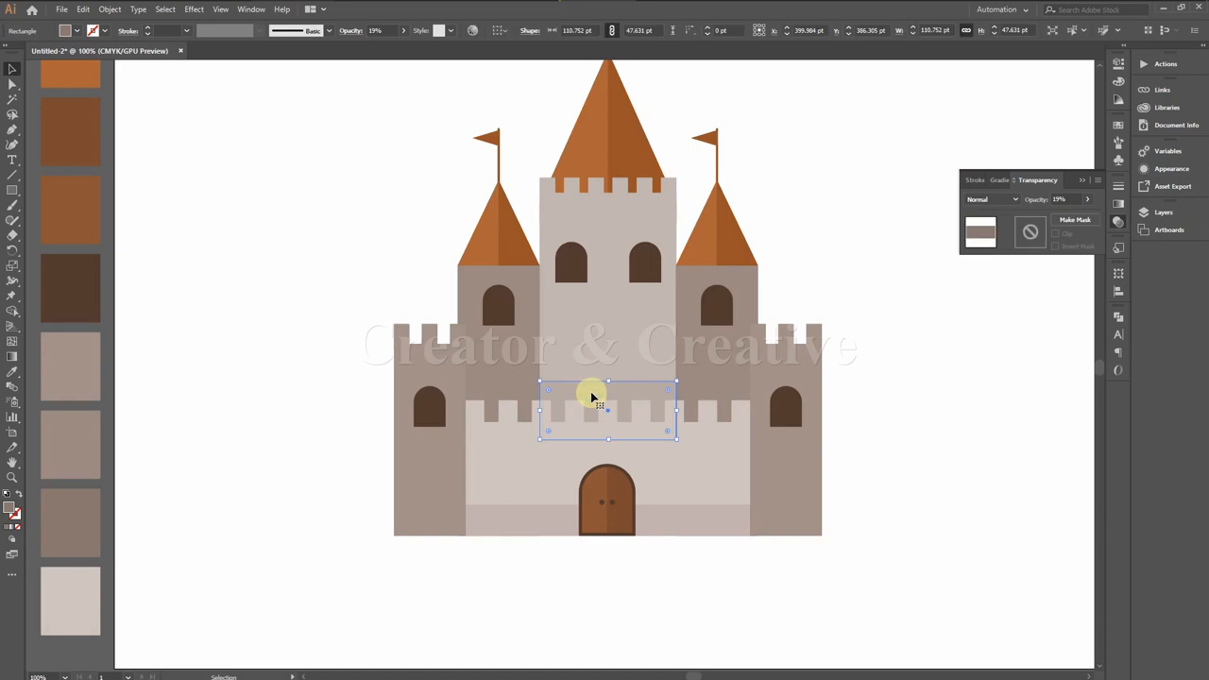
{"action": "left_click_drag", "start_coordinate": [592, 397], "coordinate": [381, 492]}
{"action": "right_click", "coordinate": [381, 492]}
{"action": "left_click", "coordinate": [561, 424]}
{"action": "right_click", "coordinate": [378, 505]}
{"action": "left_click", "coordinate": [515, 434]}
{"action": "left_click_drag", "start_coordinate": [375, 505], "coordinate": [373, 567]}
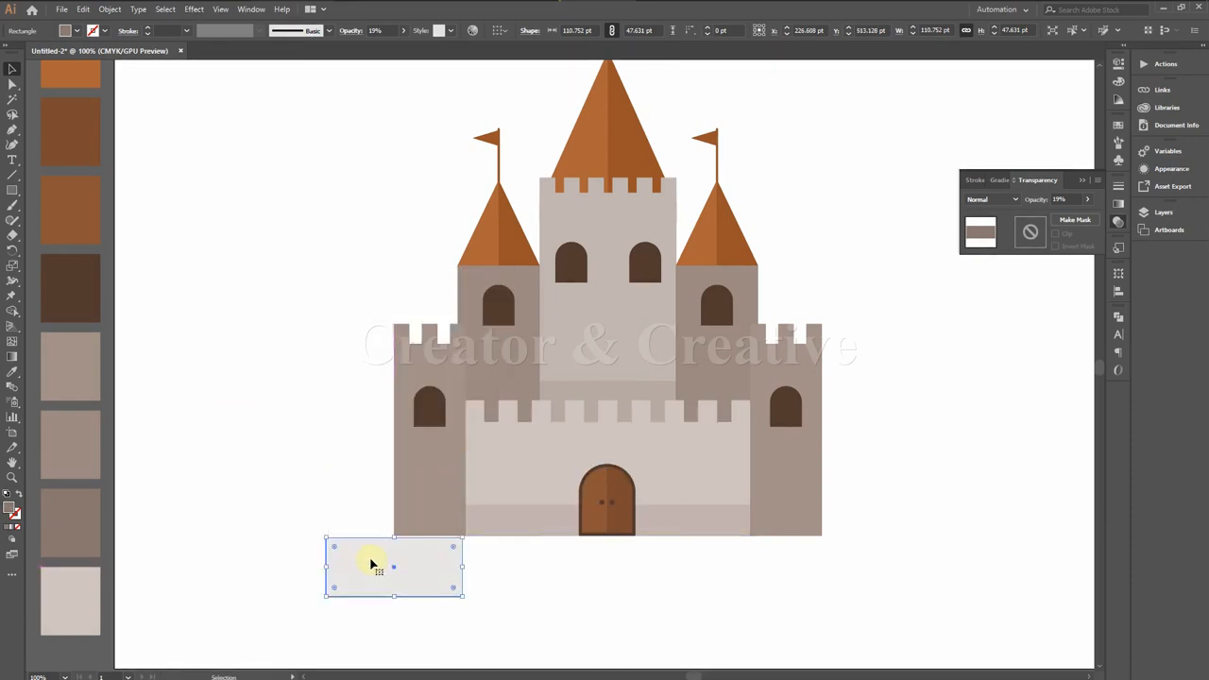
{"action": "left_click", "coordinate": [74, 286]}
{"action": "left_click_drag", "start_coordinate": [366, 561], "coordinate": [371, 504]}
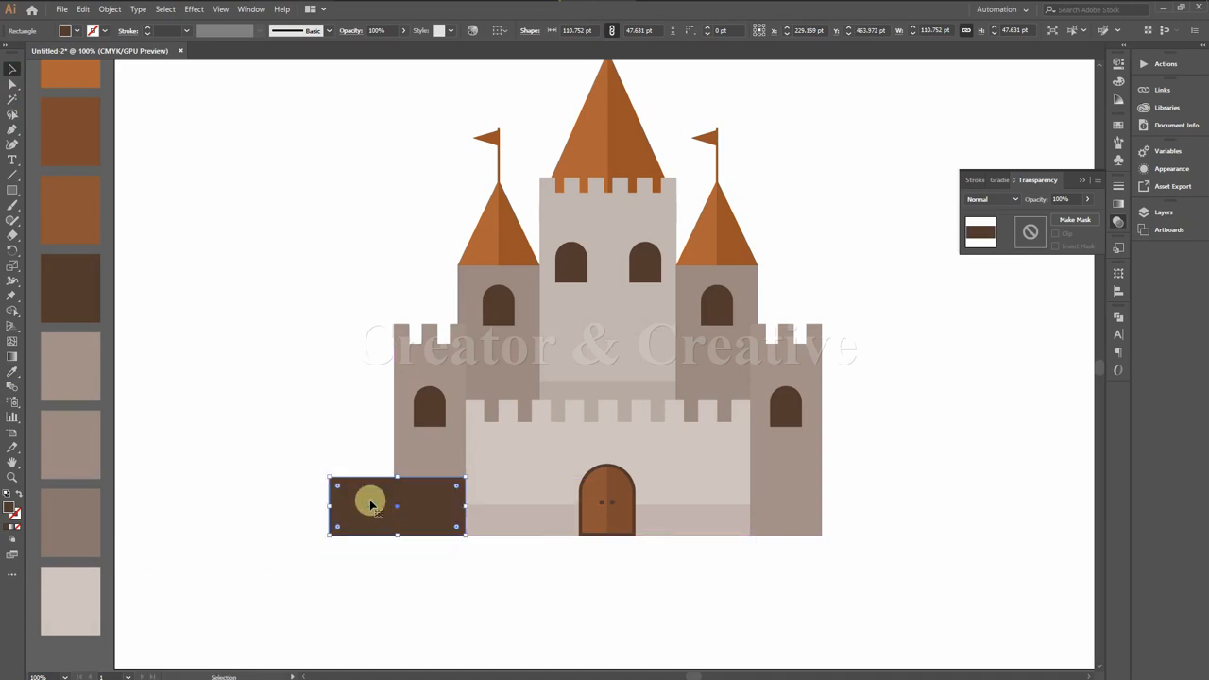
Step: Set the dark brown band's opacity to 40% and narrow it to the left outer tower's width, about 57.8 pt
{"action": "key", "text": "ctrl+plus"}
{"action": "key", "text": "ctrl+plus"}
{"action": "key", "text": "ctrl+plus"}
{"action": "left_click", "coordinate": [1088, 199]}
{"action": "left_click_drag", "start_coordinate": [1086, 216], "coordinate": [1054, 218]}
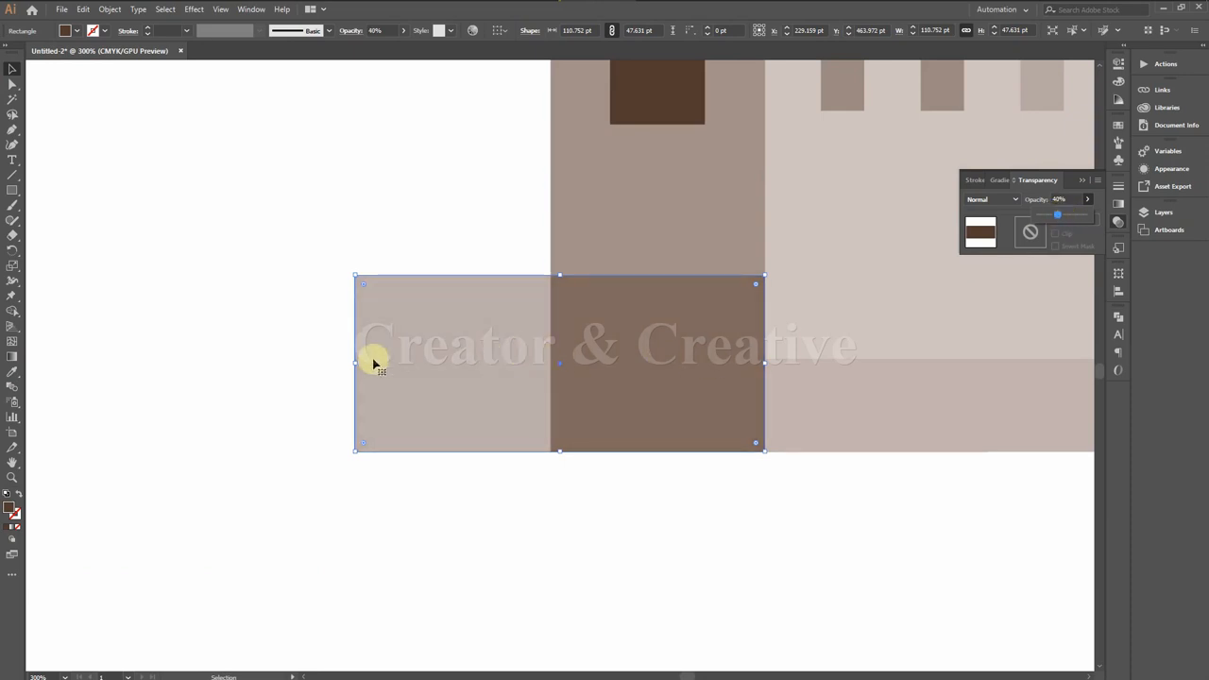
{"action": "left_click_drag", "start_coordinate": [357, 364], "coordinate": [550, 364]}
{"action": "left_click", "coordinate": [666, 517]}
Step: Reduce the opacity of the left outer tower's base band to 23%
{"action": "left_click", "coordinate": [680, 392]}
{"action": "left_click", "coordinate": [1087, 199]}
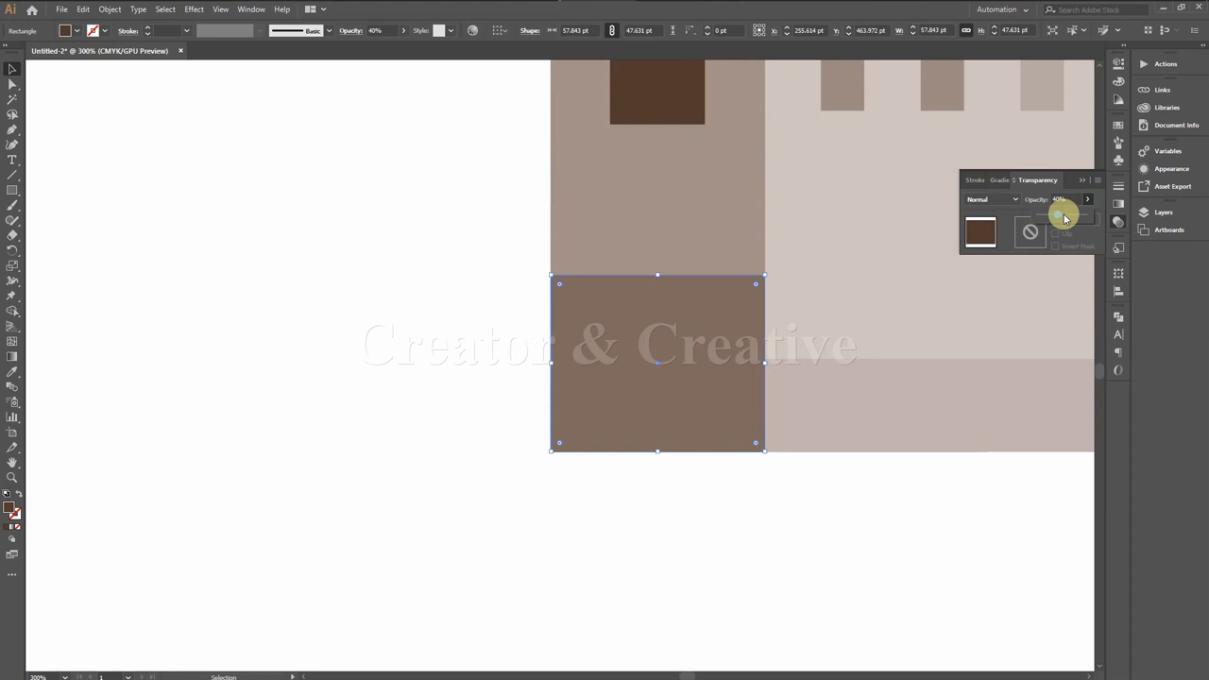
{"action": "left_click_drag", "start_coordinate": [1063, 214], "coordinate": [1055, 213]}
{"action": "left_click", "coordinate": [742, 526]}
Step: Copy the left outer tower's base band to the right outer tower and align it with that tower's edges
{"action": "key", "text": "ctrl+1"}
{"action": "left_click_drag", "start_coordinate": [612, 367], "coordinate": [961, 374]}
{"action": "key", "text": "ctrl+equal"}
{"action": "key", "text": "ctrl+equal"}
{"action": "key", "text": "ctrl+equal"}
{"action": "key", "text": "ctrl+equal"}
{"action": "key", "text": "ctrl+equal"}
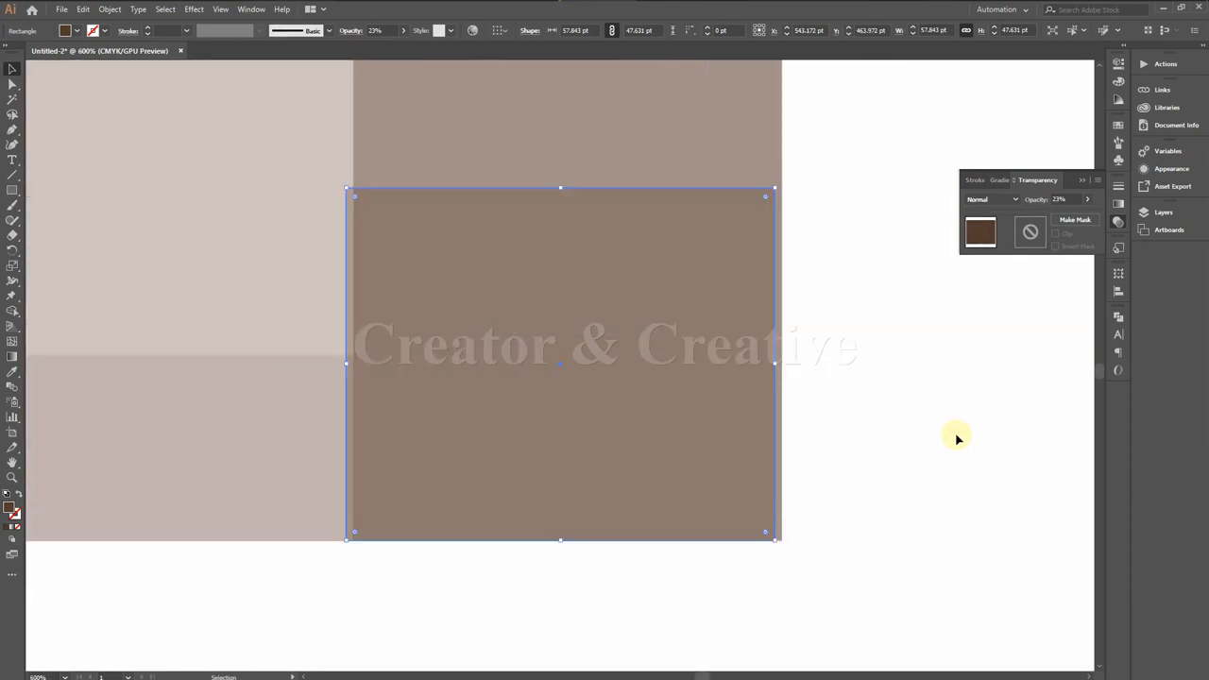
{"action": "left_click", "coordinate": [952, 430]}
{"action": "key", "text": "ctrl+minus"}
{"action": "key", "text": "ctrl+minus"}
{"action": "key", "text": "ctrl+minus"}
Step: Fill both inner side towers with the medium grey-brown palette swatch
{"action": "left_click_drag", "start_coordinate": [427, 203], "coordinate": [697, 410]}
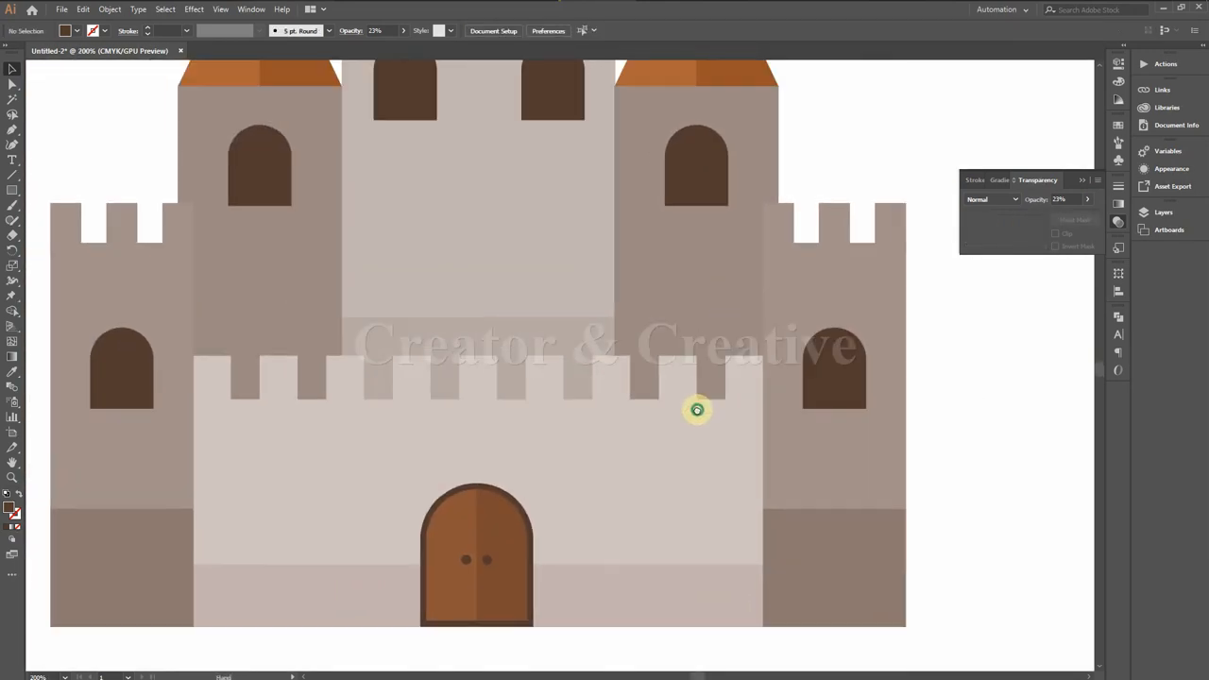
{"action": "left_click", "coordinate": [688, 290]}
{"action": "left_click", "coordinate": [256, 276]}
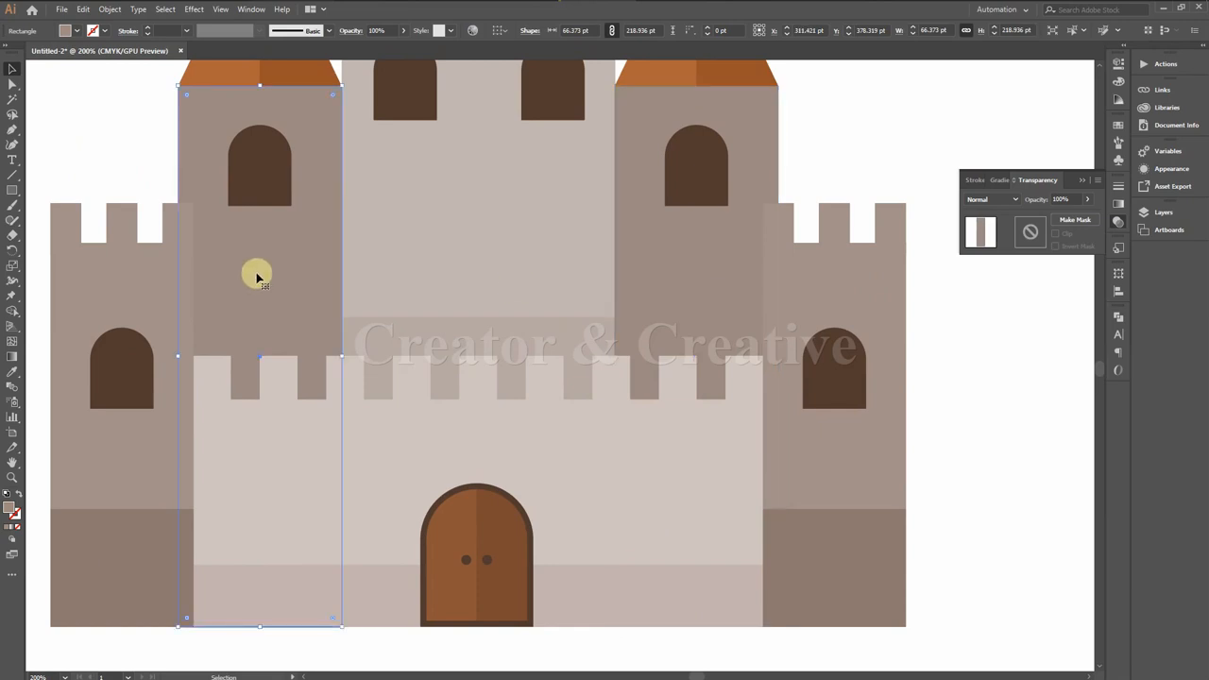
{"action": "key", "text": "ctrl+1"}
{"action": "left_click", "coordinate": [767, 331], "text": "shift"}
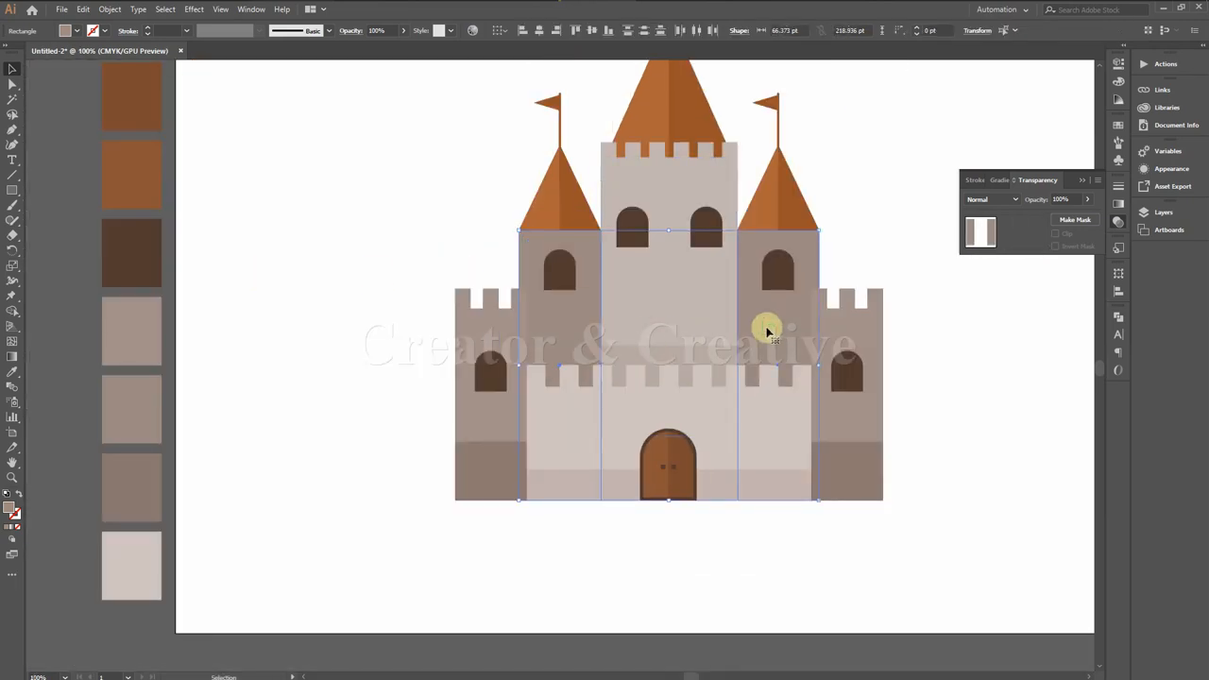
{"action": "left_click", "coordinate": [12, 372]}
{"action": "left_click", "coordinate": [153, 384]}
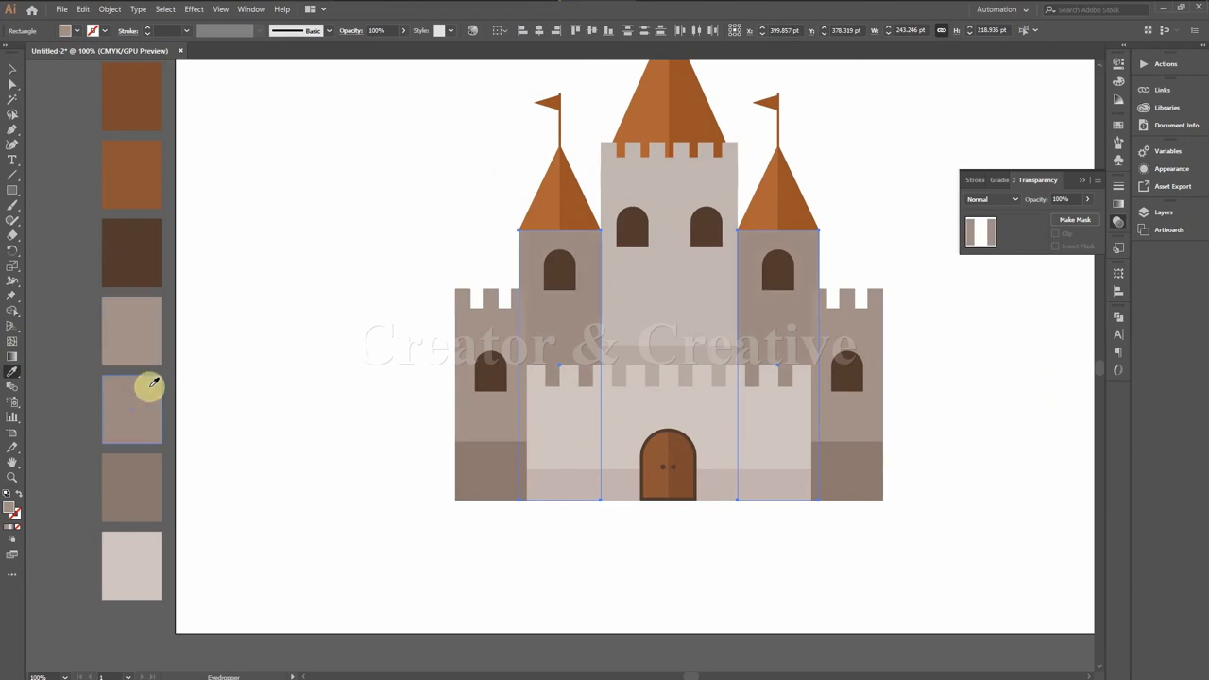
{"action": "left_click", "coordinate": [13, 70]}
{"action": "left_click", "coordinate": [370, 292]}
{"action": "left_click_drag", "start_coordinate": [827, 444], "coordinate": [755, 526]}
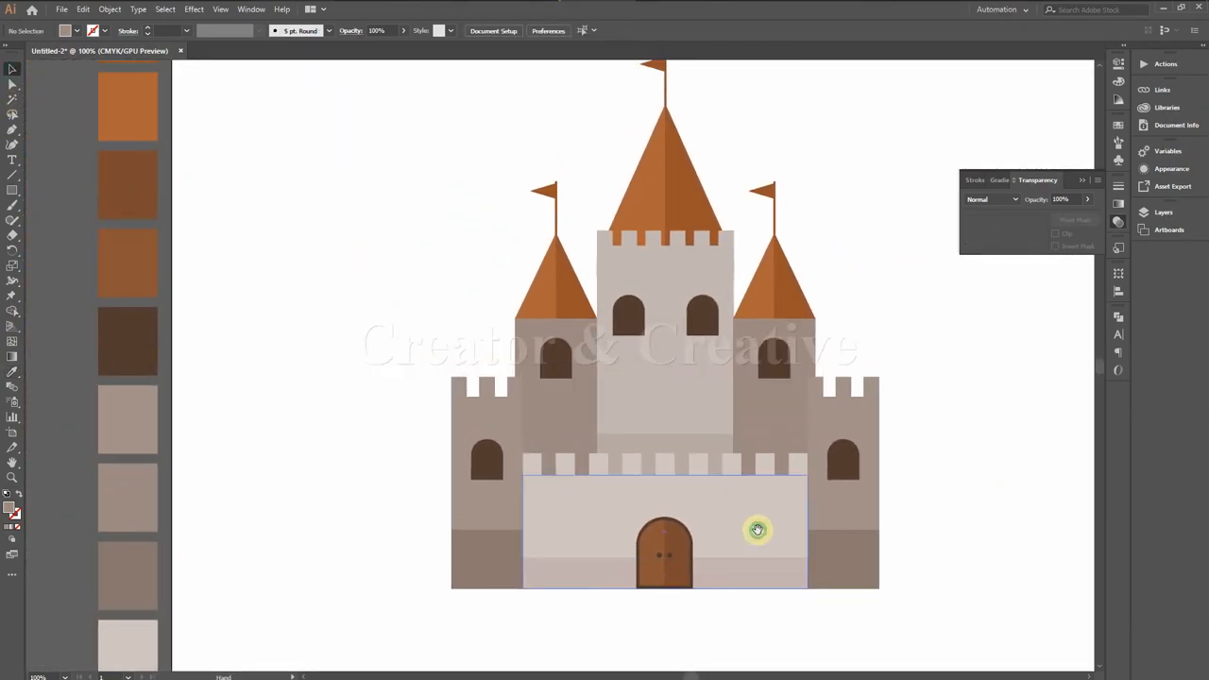
Step: Draw a brick rectangle about 20.9 × 8.5 pt on blank canvas beside the castle and round its corners by about 2 pt
{"action": "left_click", "coordinate": [13, 190]}
{"action": "left_click_drag", "start_coordinate": [284, 235], "coordinate": [309, 244]}
{"action": "key", "text": "ctrl+equal"}
{"action": "key", "text": "ctrl+equal"}
{"action": "key", "text": "ctrl+equal"}
{"action": "key", "text": "ctrl+equal"}
{"action": "key", "text": "ctrl+equal"}
{"action": "key", "text": "ctrl+equal"}
{"action": "key", "text": "ctrl+equal"}
{"action": "key", "text": "ctrl+equal"}
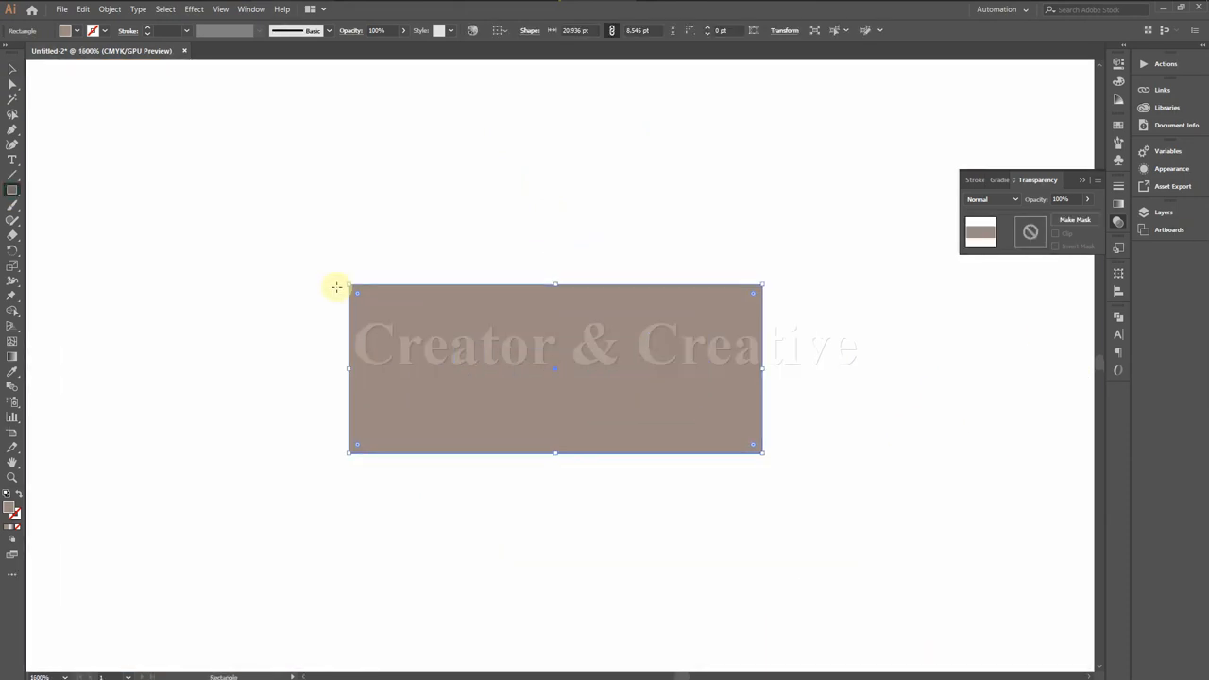
{"action": "left_click_drag", "start_coordinate": [359, 296], "coordinate": [391, 325]}
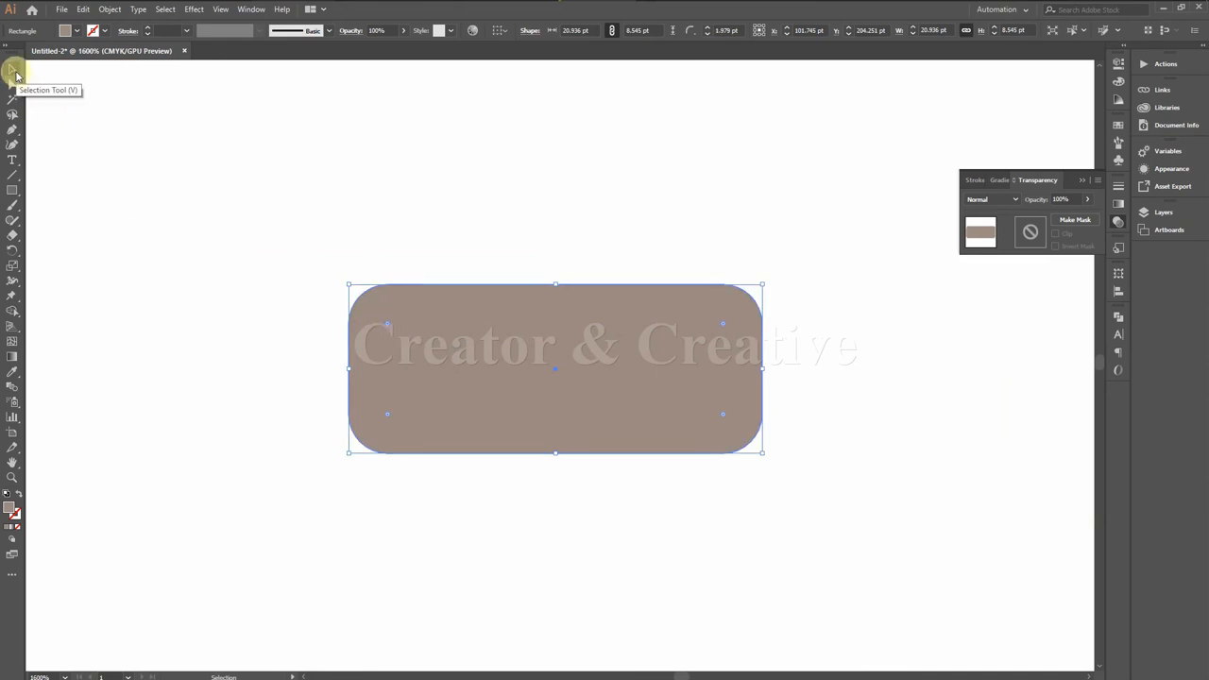
Step: Fill the rounded brick with a very light grey
{"action": "double_click", "coordinate": [10, 509]}
{"action": "left_click_drag", "start_coordinate": [788, 326], "coordinate": [759, 289]}
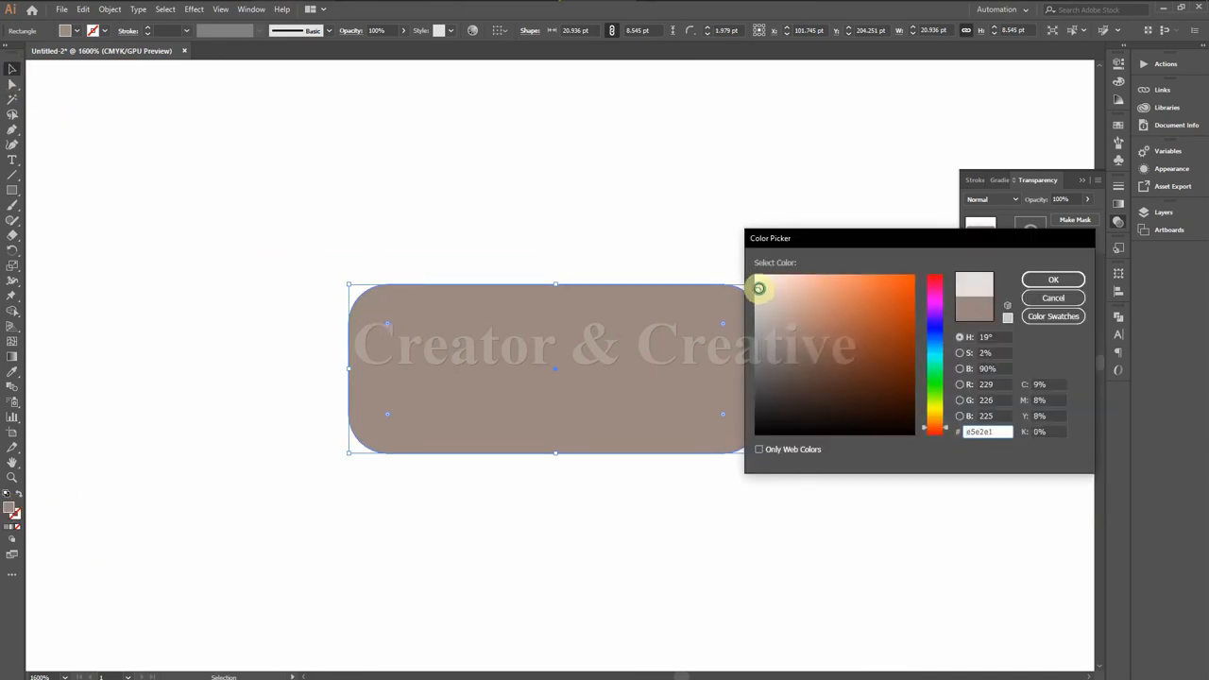
{"action": "left_click", "coordinate": [1055, 281]}
{"action": "mouse_move", "coordinate": [1086, 217]}
{"action": "left_mouse_down"}
{"action": "mouse_move", "coordinate": [1067, 218]}
{"action": "mouse_move", "coordinate": [1088, 215]}
{"action": "left_mouse_up"}
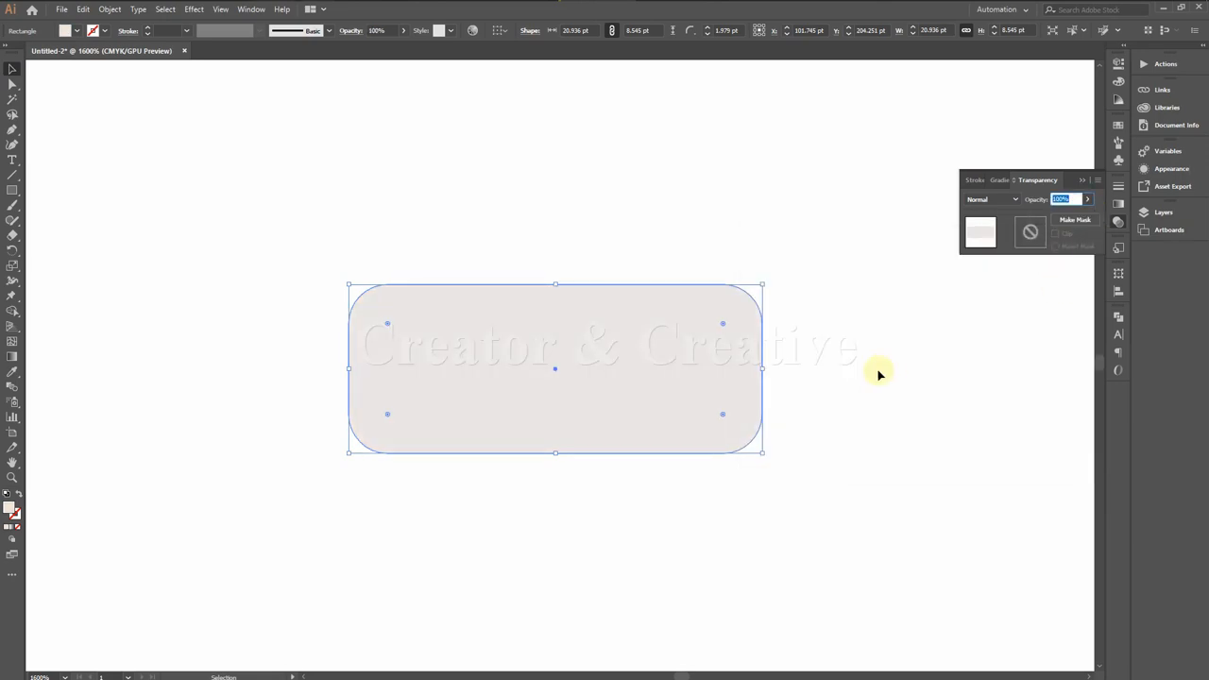
{"action": "left_click", "coordinate": [877, 368]}
Step: Place copies of the brick on the castle's front wall, both singly and in staggered pairs
{"action": "key", "text": "ctrl+minus"}
{"action": "key", "text": "ctrl+minus"}
{"action": "key", "text": "ctrl+minus"}
{"action": "key", "text": "ctrl+minus"}
{"action": "key", "text": "ctrl+minus"}
{"action": "key", "text": "ctrl+minus"}
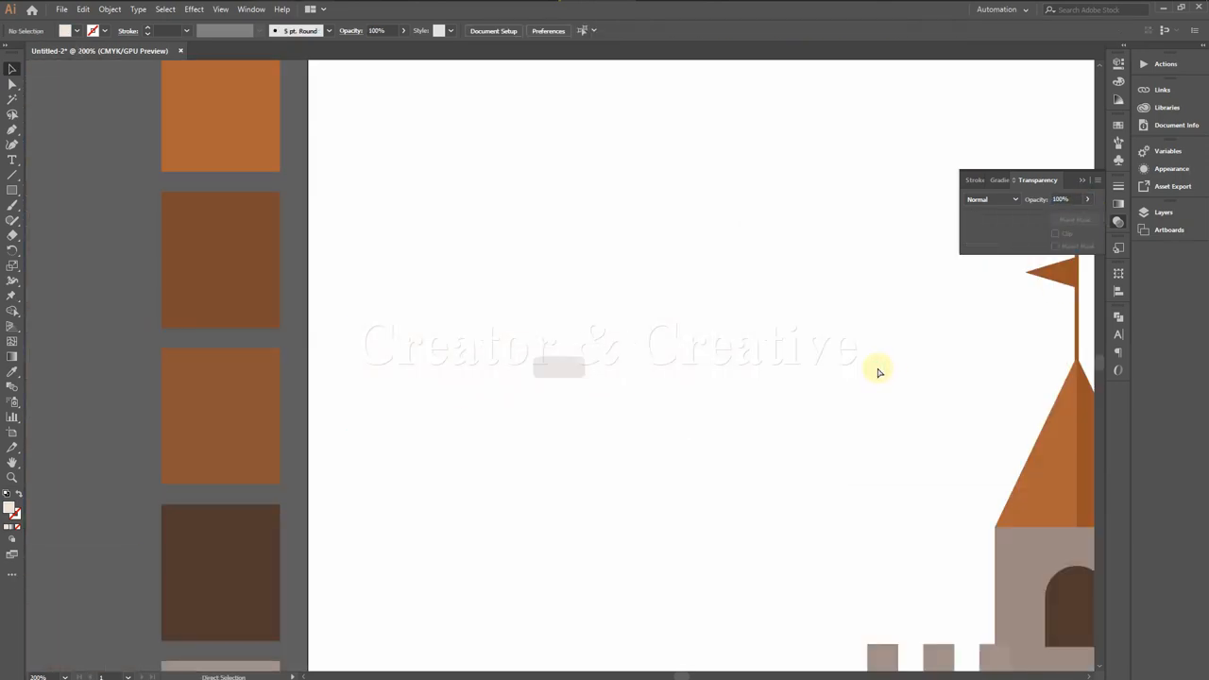
{"action": "left_click", "coordinate": [576, 369]}
{"action": "left_click_drag", "start_coordinate": [578, 372], "coordinate": [923, 393]}
{"action": "left_click", "coordinate": [575, 377], "text": "shift"}
{"action": "left_click", "coordinate": [601, 404]}
{"action": "left_click_drag", "start_coordinate": [921, 394], "coordinate": [684, 398]}
{"action": "left_click", "coordinate": [667, 454]}
Step: Copy single bricks onto the left outer tower, the left inner tower and the left side of the central tower
{"action": "left_click_drag", "start_coordinate": [684, 398], "coordinate": [460, 277]}
{"action": "left_click_drag", "start_coordinate": [460, 278], "coordinate": [567, 255]}
{"action": "left_click_drag", "start_coordinate": [568, 255], "coordinate": [606, 294]}
{"action": "left_click_drag", "start_coordinate": [606, 294], "coordinate": [623, 142]}
{"action": "left_click_drag", "start_coordinate": [623, 142], "coordinate": [689, 180]}
Step: Copy staggered brick pairs down the central tower and add single bricks near its upper left
{"action": "left_click", "coordinate": [666, 456]}
{"action": "left_click", "coordinate": [597, 393]}
{"action": "left_click_drag", "start_coordinate": [605, 385], "coordinate": [765, 267]}
{"action": "left_click_drag", "start_coordinate": [765, 268], "coordinate": [766, 81]}
{"action": "left_click_drag", "start_coordinate": [805, 171], "coordinate": [783, 372]}
{"action": "left_click_drag", "start_coordinate": [742, 275], "coordinate": [788, 248]}
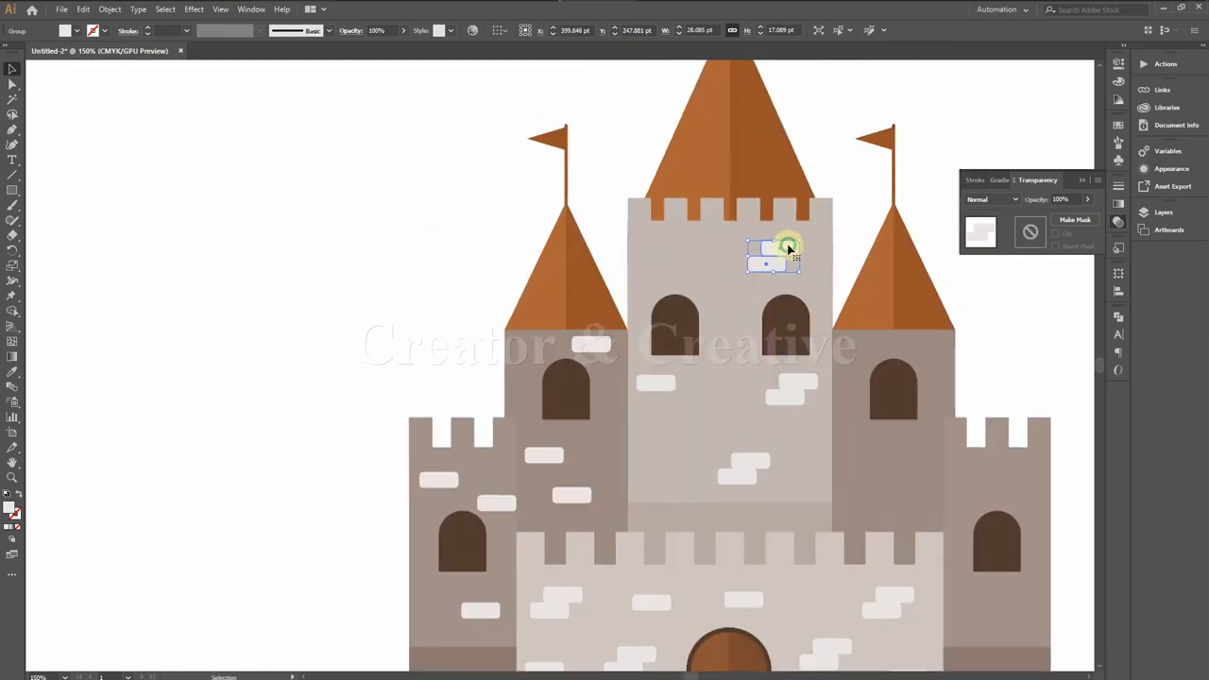
{"action": "left_click_drag", "start_coordinate": [670, 387], "coordinate": [667, 244]}
{"action": "left_click_drag", "start_coordinate": [668, 245], "coordinate": [697, 276]}
Step: Copy single bricks and staggered brick pairs onto the right inner and right outer towers
{"action": "left_click_drag", "start_coordinate": [794, 401], "coordinate": [872, 504]}
{"action": "left_click_drag", "start_coordinate": [667, 385], "coordinate": [866, 349]}
{"action": "left_click_drag", "start_coordinate": [866, 350], "coordinate": [921, 444]}
{"action": "left_click_drag", "start_coordinate": [929, 481], "coordinate": [790, 428]}
{"action": "left_click_drag", "start_coordinate": [627, 408], "coordinate": [859, 416]}
{"action": "left_click_drag", "start_coordinate": [859, 416], "coordinate": [897, 542]}
{"action": "left_click_drag", "start_coordinate": [775, 391], "coordinate": [891, 440]}
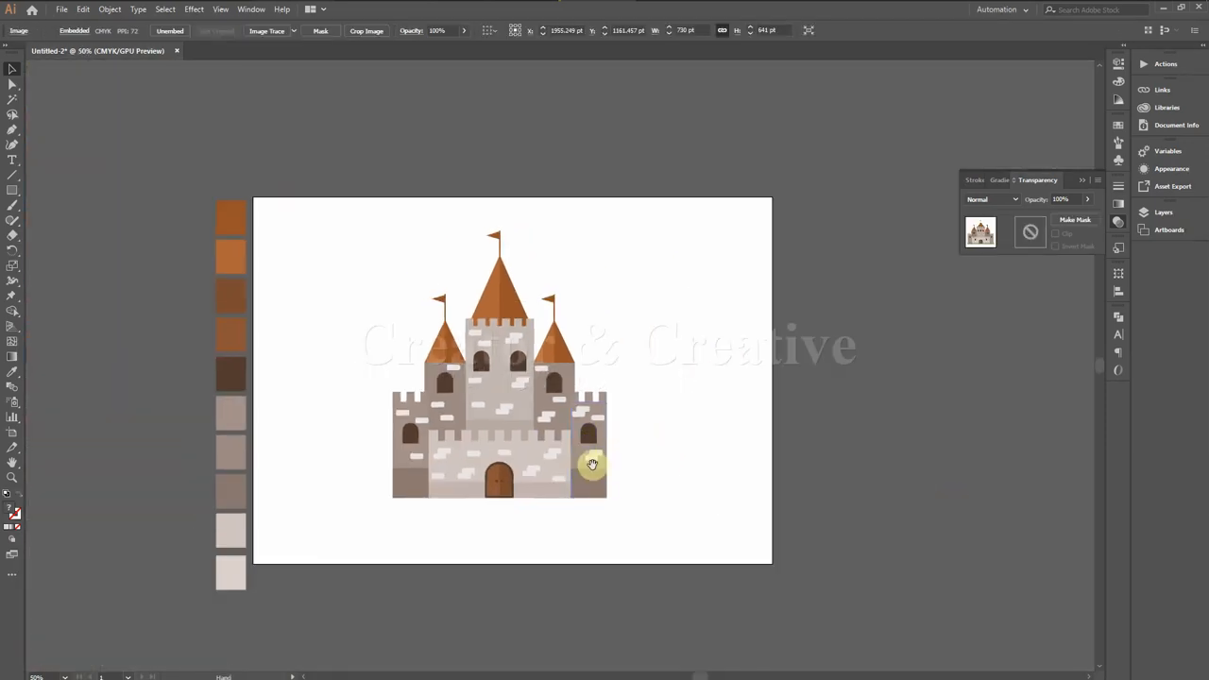
Step: Move the whole castle toward the artboard's lower-left corner, next to the colour swatches
{"action": "left_click_drag", "start_coordinate": [592, 464], "coordinate": [638, 517]}
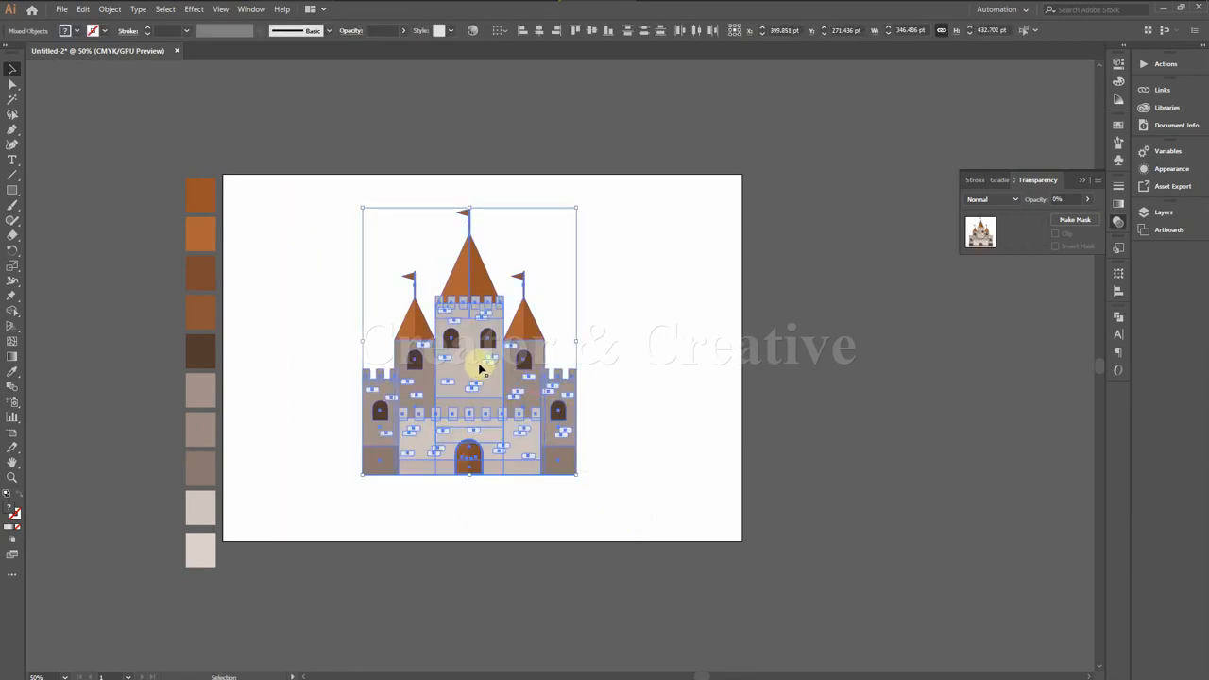
{"action": "left_click_drag", "start_coordinate": [464, 359], "coordinate": [363, 427]}
{"action": "left_click_drag", "start_coordinate": [367, 576], "coordinate": [426, 491]}
{"action": "key", "text": "ctrl+1"}
{"action": "left_click", "coordinate": [634, 612]}
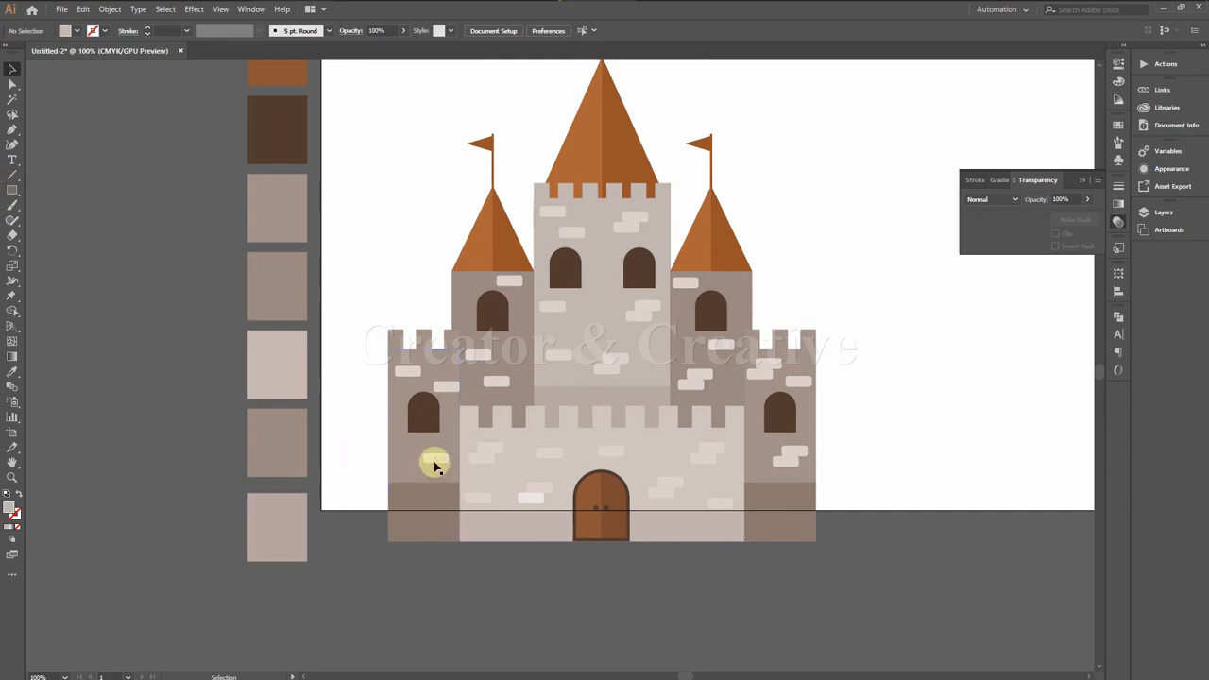
Step: Fill the left outer tower's three bricks with the pinkish beige swatch at the end of the palette
{"action": "left_click", "coordinate": [435, 462]}
{"action": "left_click", "coordinate": [445, 384], "text": "shift"}
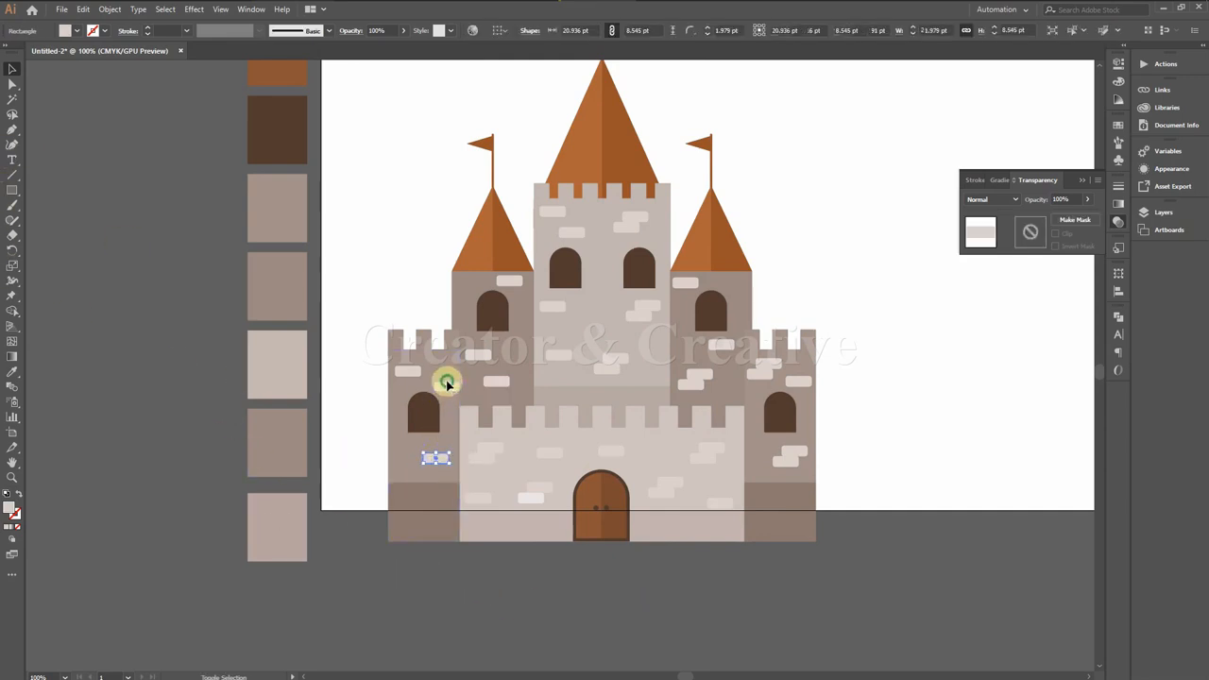
{"action": "left_click", "coordinate": [16, 374]}
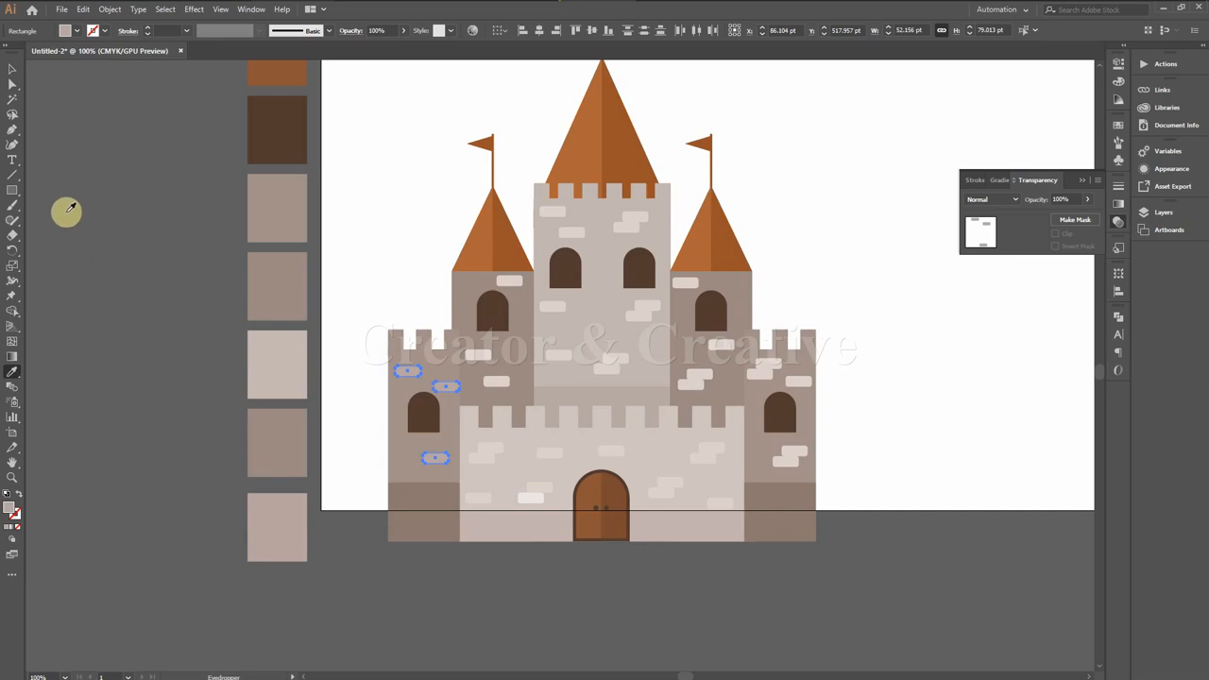
{"action": "left_click", "coordinate": [12, 69]}
Step: Recolour all of the right outer tower's bricks to match the left outer tower's bricks
{"action": "left_click_drag", "start_coordinate": [735, 463], "coordinate": [791, 453]}
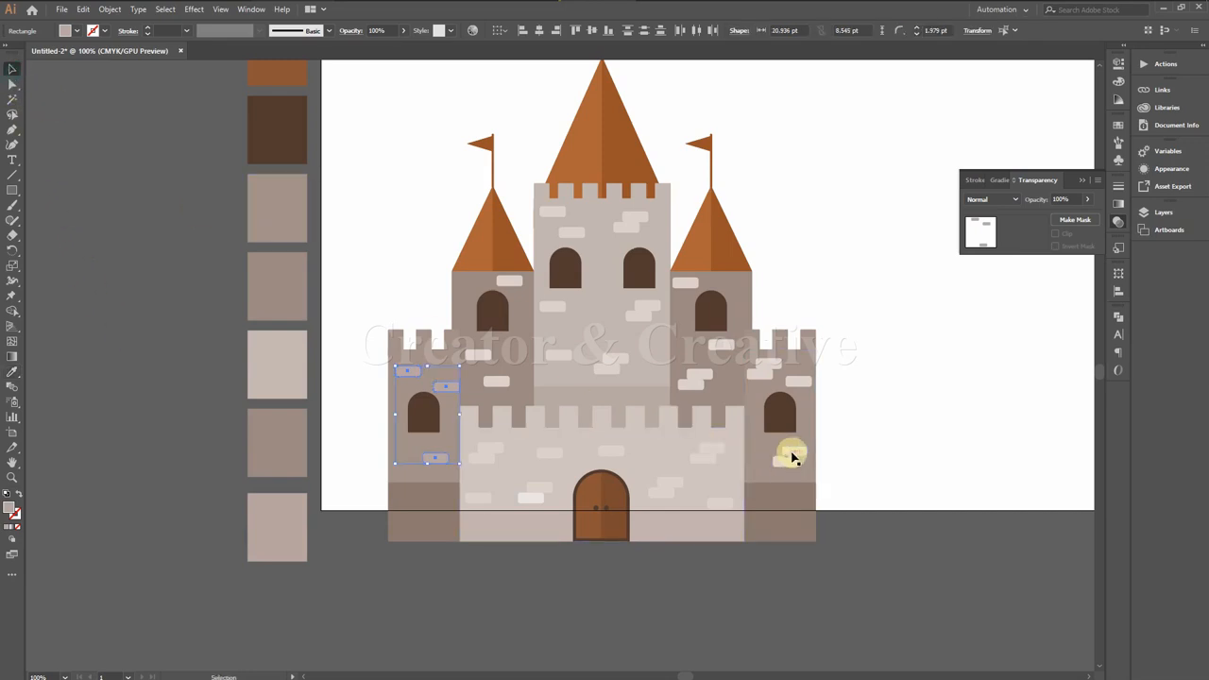
{"action": "left_click", "coordinate": [773, 376], "text": "shift"}
{"action": "left_click", "coordinate": [759, 375], "text": "shift"}
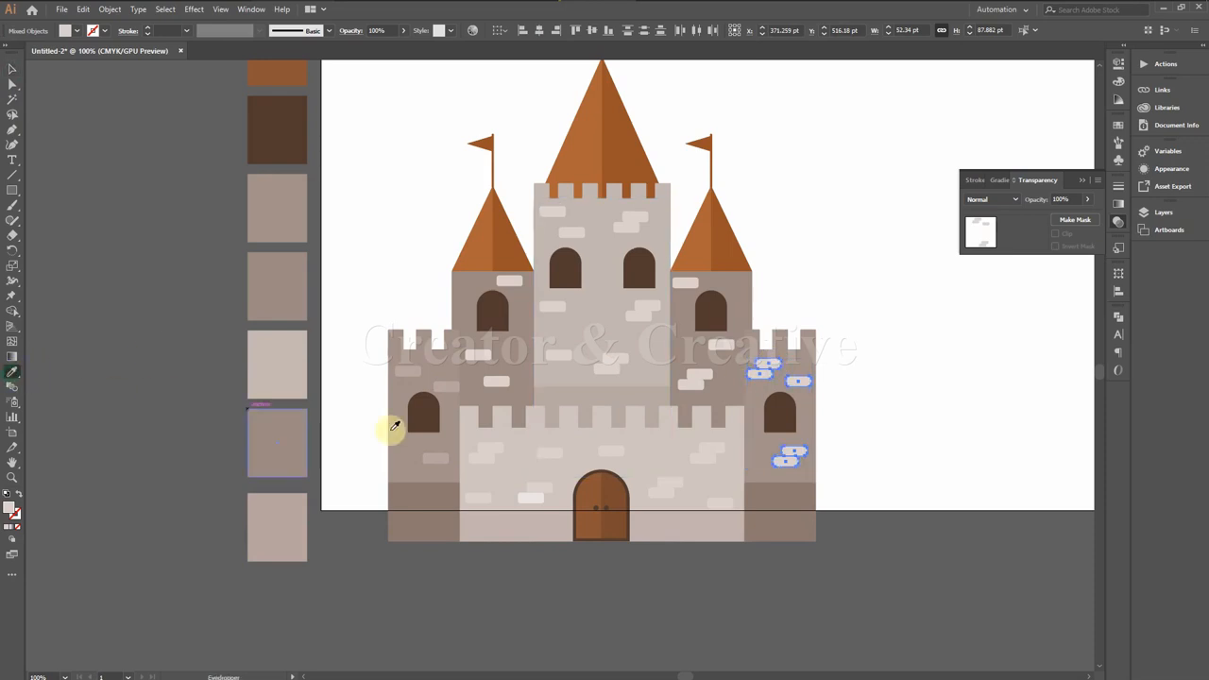
{"action": "left_click", "coordinate": [11, 68]}
{"action": "left_click", "coordinate": [131, 185]}
Step: Fill the left inner tower's three bricks with a sampled grey-brown
{"action": "left_click", "coordinate": [479, 353]}
{"action": "left_click", "coordinate": [498, 382], "text": "shift"}
{"action": "left_click", "coordinate": [517, 285], "text": "shift"}
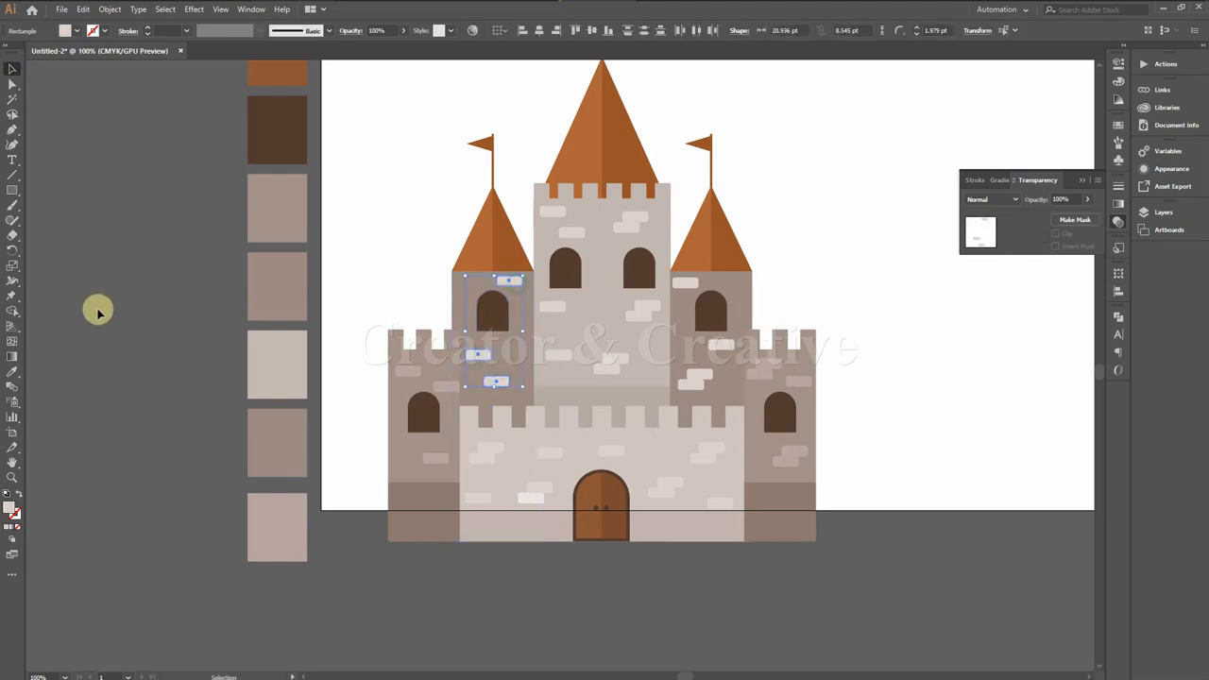
{"action": "left_click", "coordinate": [13, 374]}
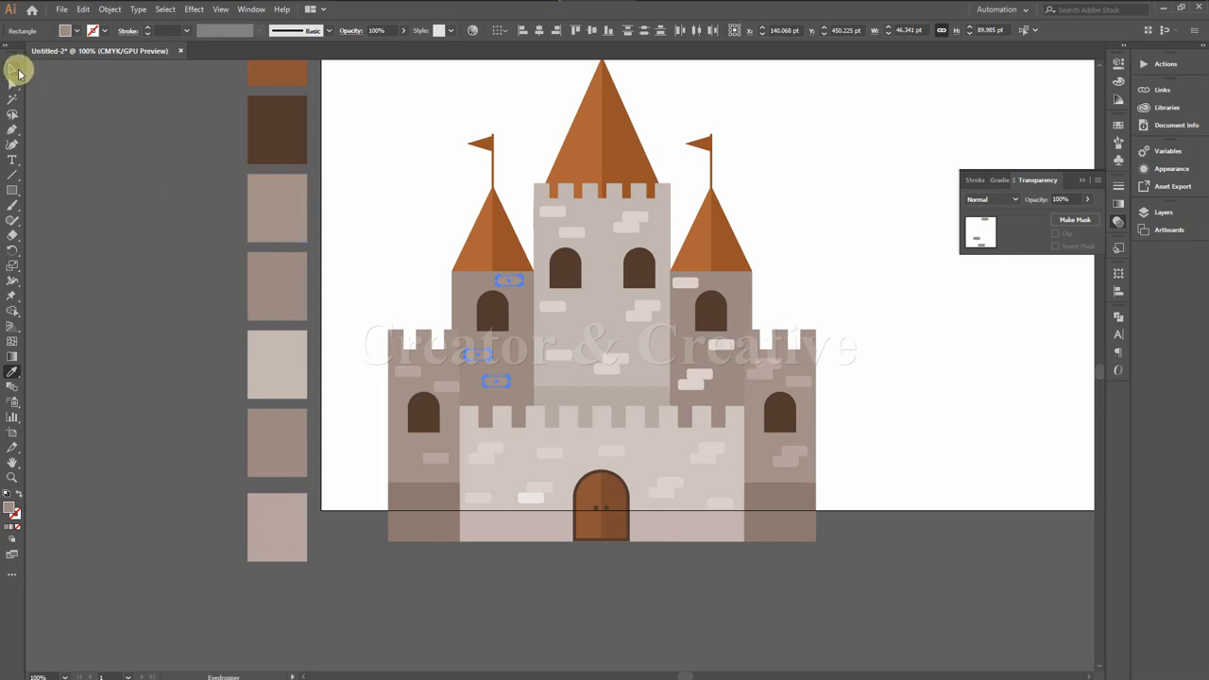
{"action": "left_click", "coordinate": [18, 72]}
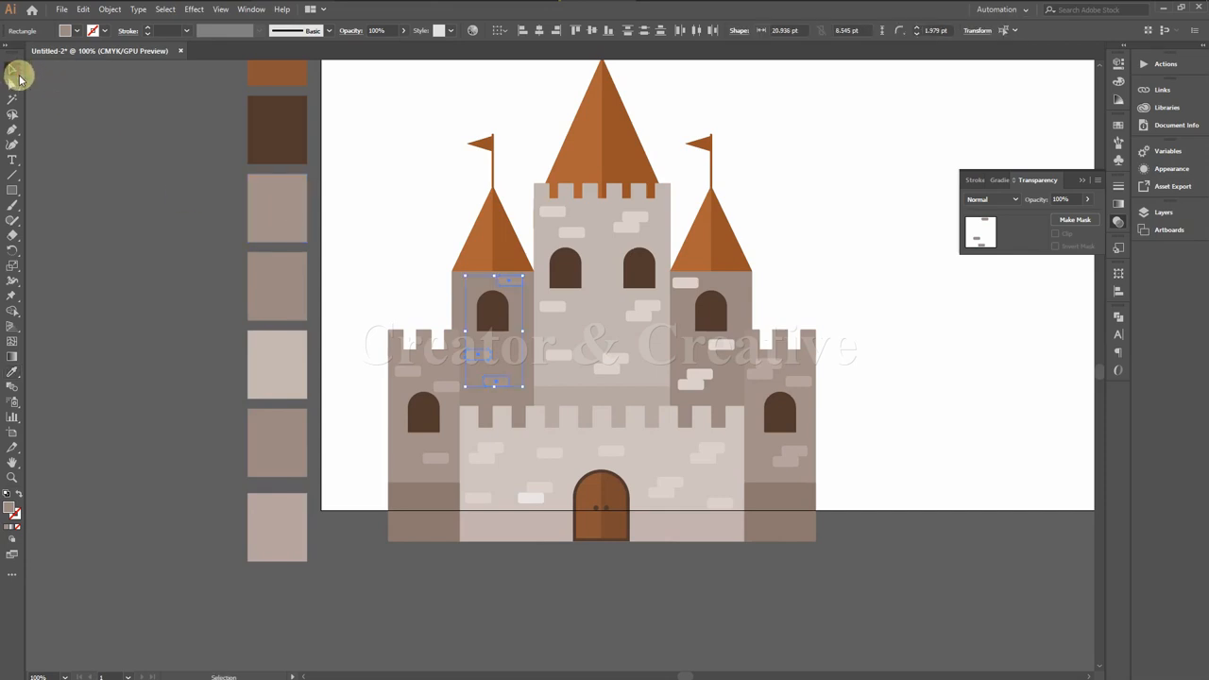
{"action": "left_click", "coordinate": [85, 248]}
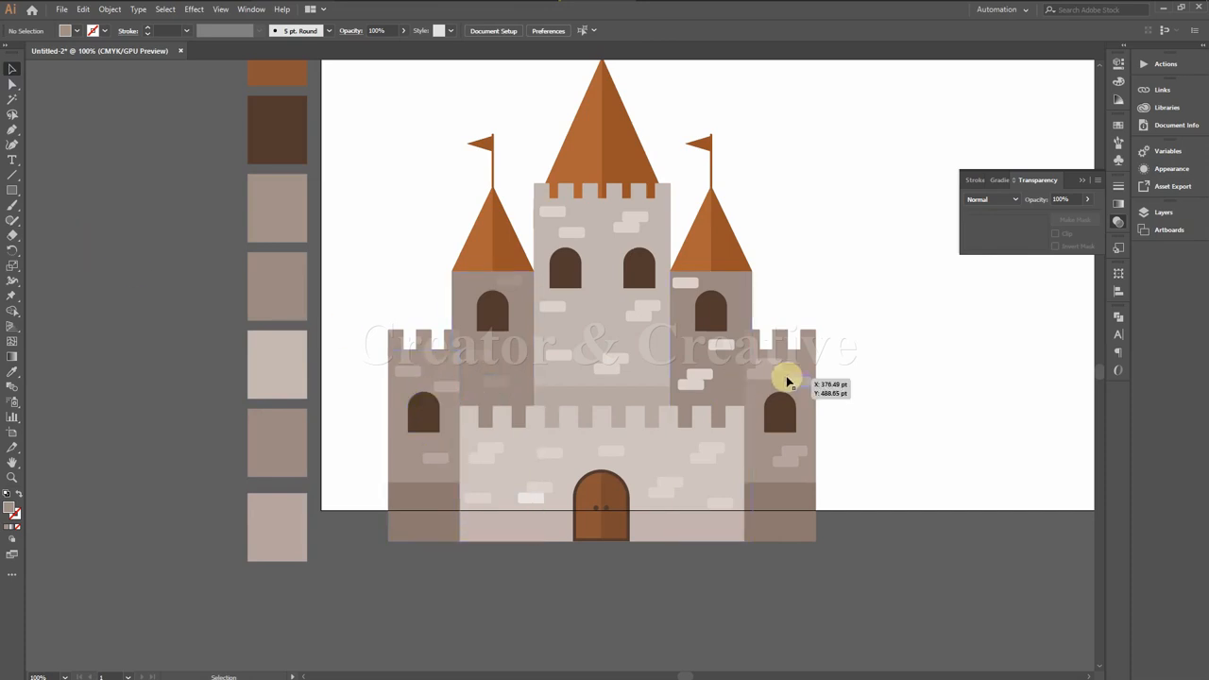
Step: Fill the right inner tower's bricks with the same grey-brown as the left inner tower's bricks
{"action": "left_click", "coordinate": [707, 376]}
{"action": "left_click", "coordinate": [723, 345], "text": "shift"}
{"action": "left_click", "coordinate": [686, 282], "text": "shift"}
{"action": "left_click", "coordinate": [13, 374]}
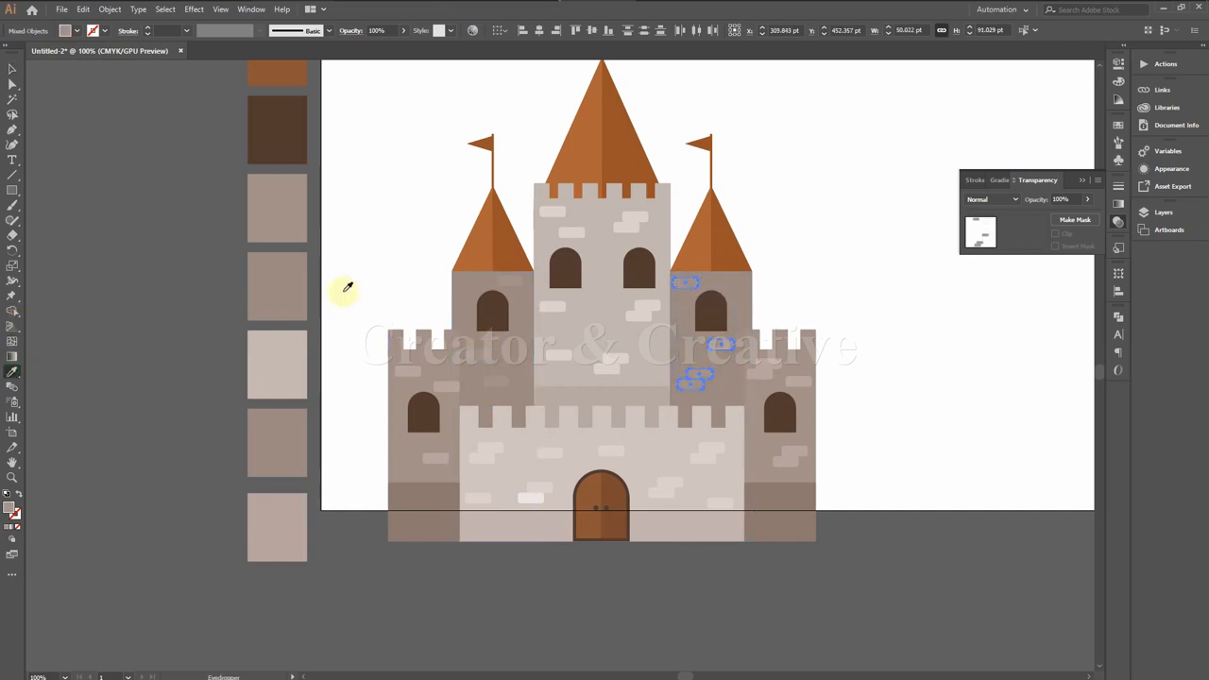
{"action": "left_click", "coordinate": [64, 161]}
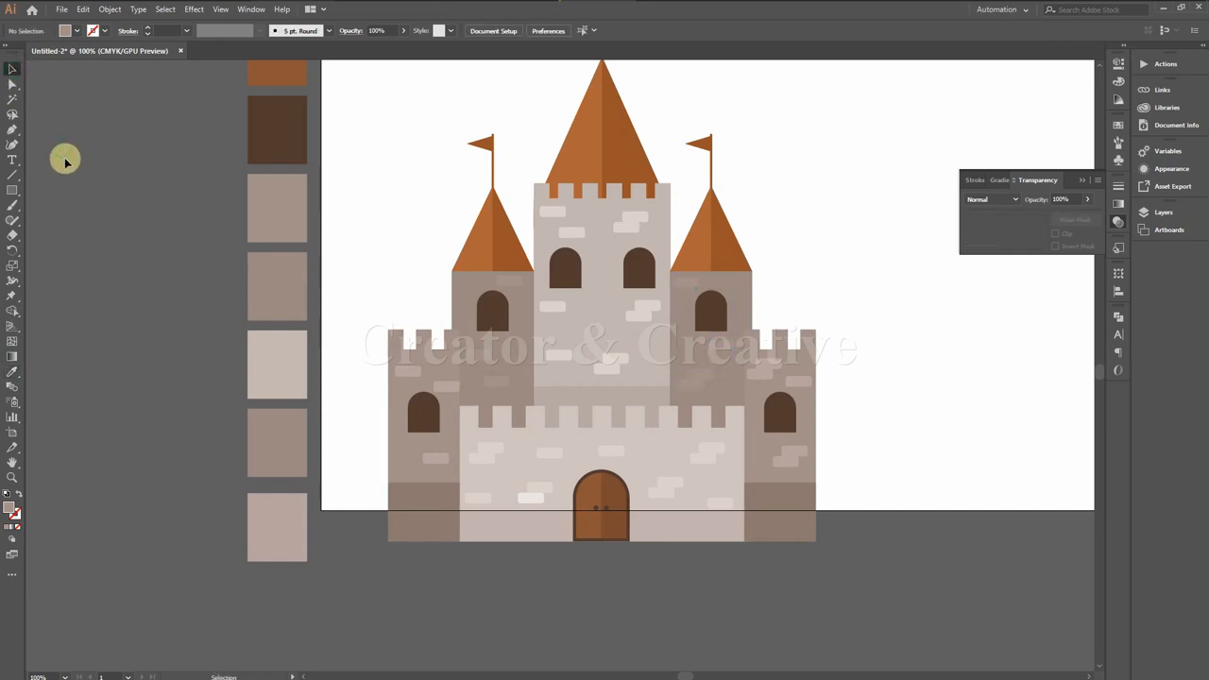
Step: Select all of the central tower's bricks and sample the light grey-beige swatch for their fill
{"action": "left_click", "coordinate": [613, 362]}
{"action": "left_click", "coordinate": [555, 305], "text": "shift"}
{"action": "left_click", "coordinate": [557, 353], "text": "shift"}
{"action": "left_click", "coordinate": [570, 232], "text": "shift"}
{"action": "left_click", "coordinate": [629, 226], "text": "shift"}
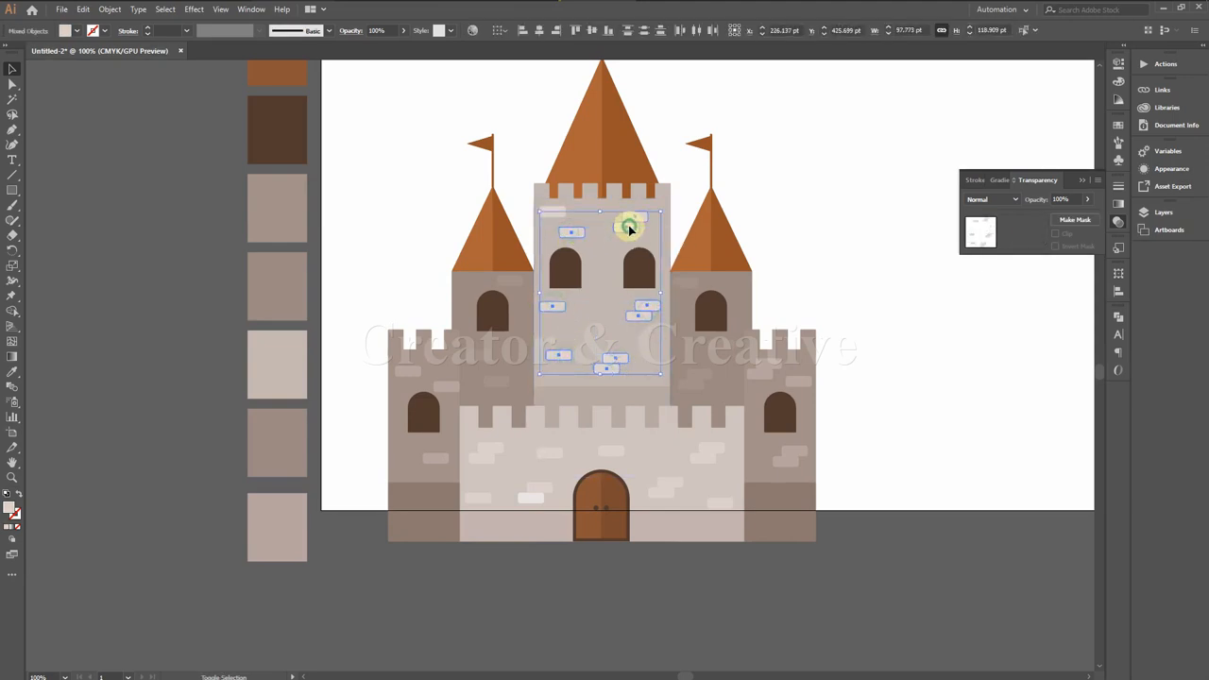
{"action": "left_click", "coordinate": [551, 214], "text": "shift"}
{"action": "left_click", "coordinate": [14, 372]}
{"action": "left_click", "coordinate": [278, 353]}
{"action": "key", "text": "v"}
Step: Keep the central tower's bricks at 100% opacity and give them a slightly darker light-grey fill
{"action": "left_click", "coordinate": [1087, 199]}
{"action": "mouse_move", "coordinate": [1085, 217]}
{"action": "left_mouse_down"}
{"action": "mouse_move", "coordinate": [1042, 216]}
{"action": "mouse_move", "coordinate": [1101, 229]}
{"action": "left_mouse_up"}
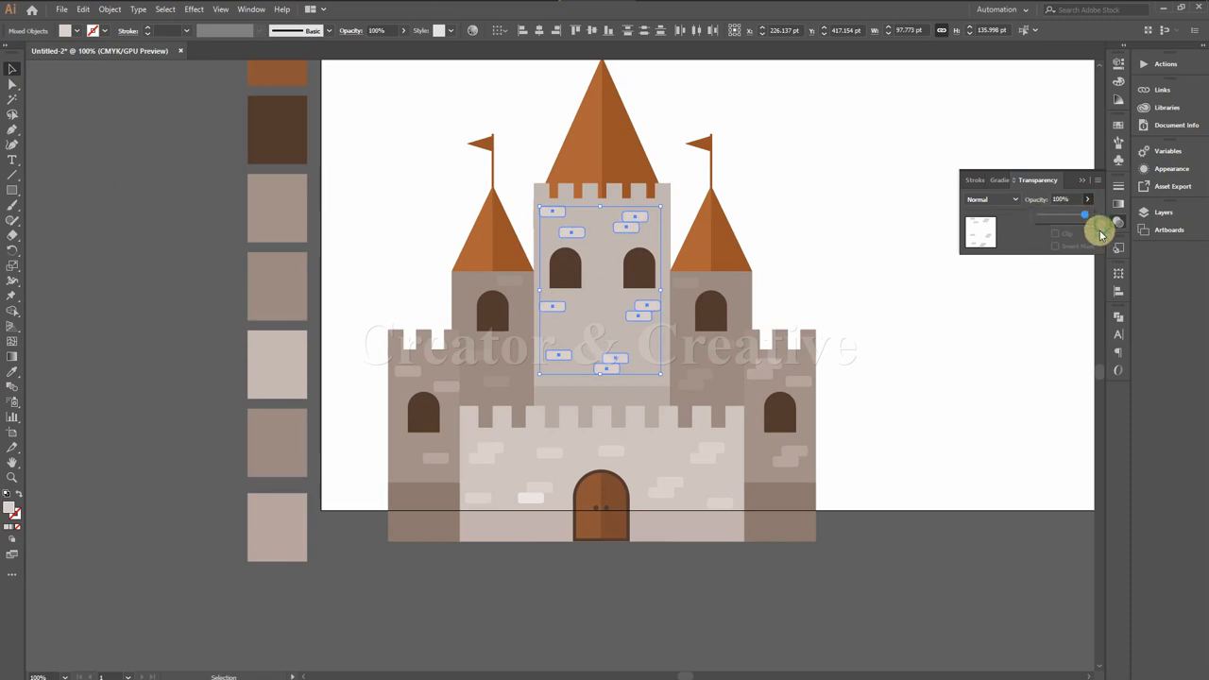
{"action": "left_click", "coordinate": [12, 508]}
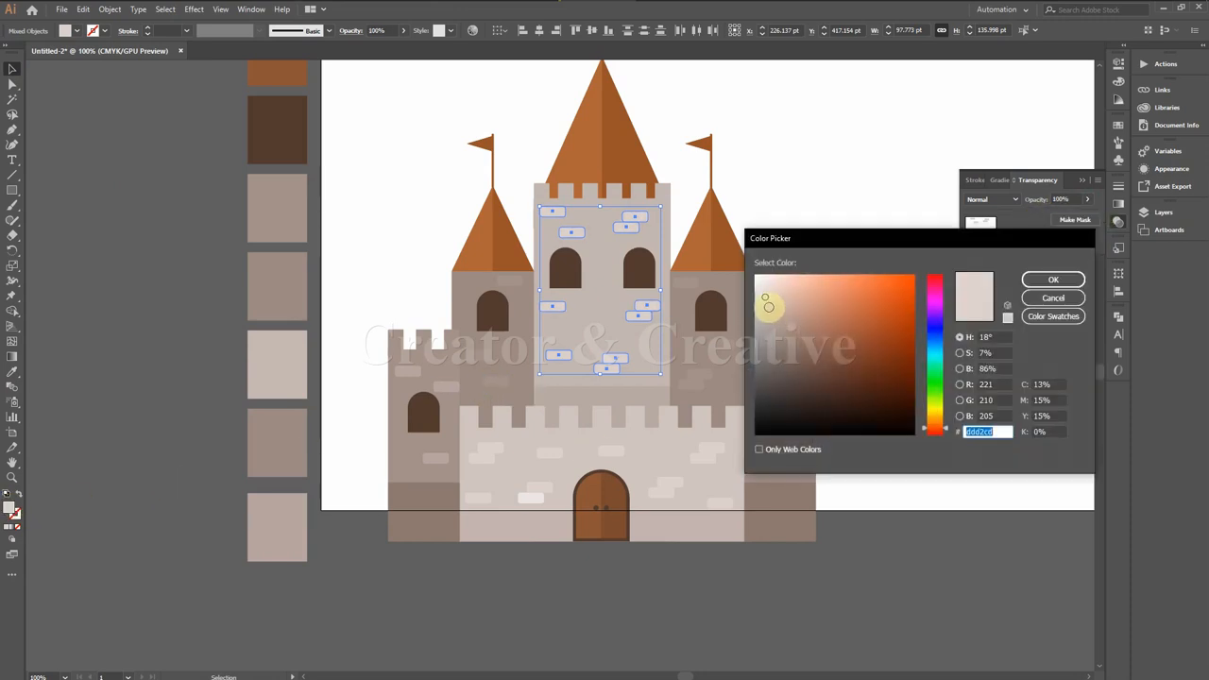
{"action": "left_click", "coordinate": [1039, 277]}
{"action": "left_click", "coordinate": [60, 122]}
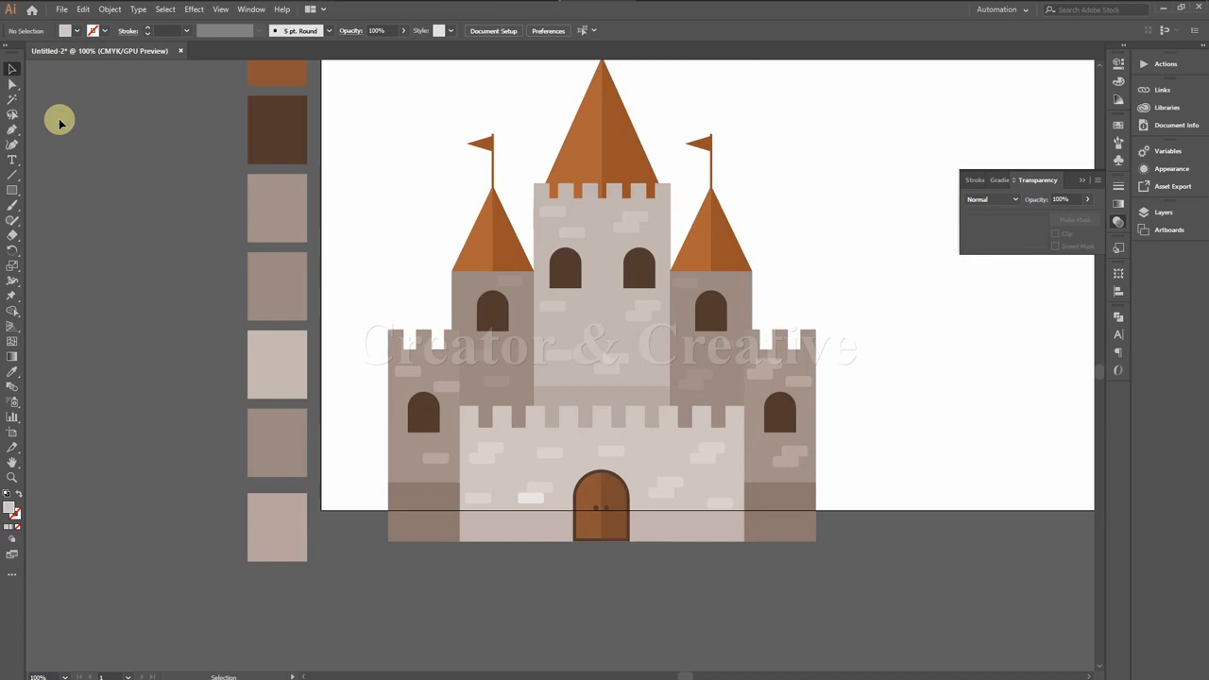
Step: Select the bricks on both inner towers and fill them with the darker grey-brown #93847d
{"action": "left_click", "coordinate": [498, 381]}
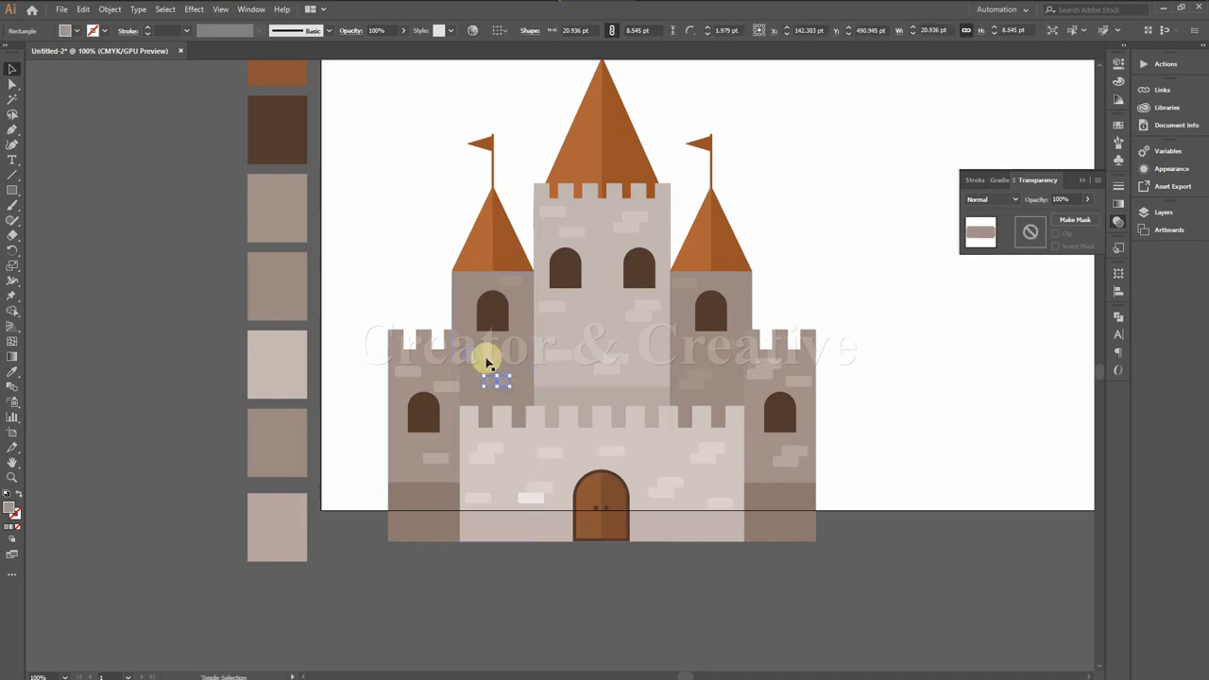
{"action": "left_click", "coordinate": [486, 358], "text": "shift"}
{"action": "left_click", "coordinate": [515, 283], "text": "shift"}
{"action": "left_click", "coordinate": [693, 284], "text": "shift"}
{"action": "left_click", "coordinate": [720, 343], "text": "shift"}
{"action": "left_click", "coordinate": [704, 378], "text": "shift"}
{"action": "double_click", "coordinate": [11, 508]}
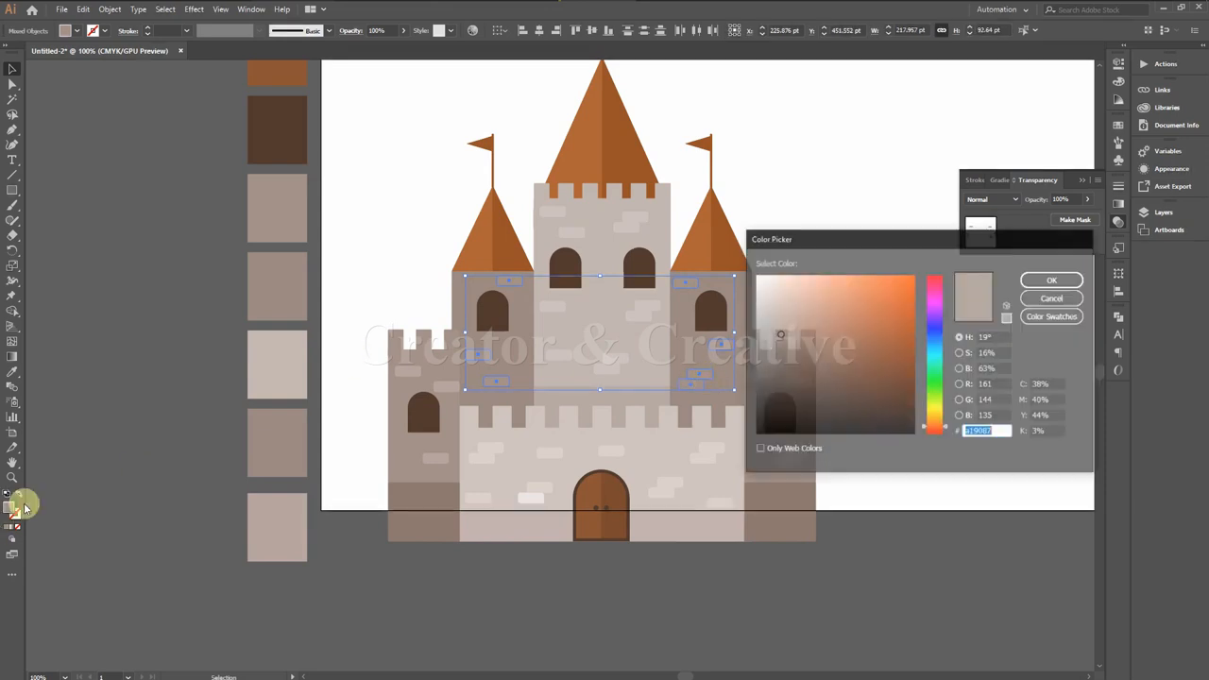
{"action": "left_click", "coordinate": [1050, 280]}
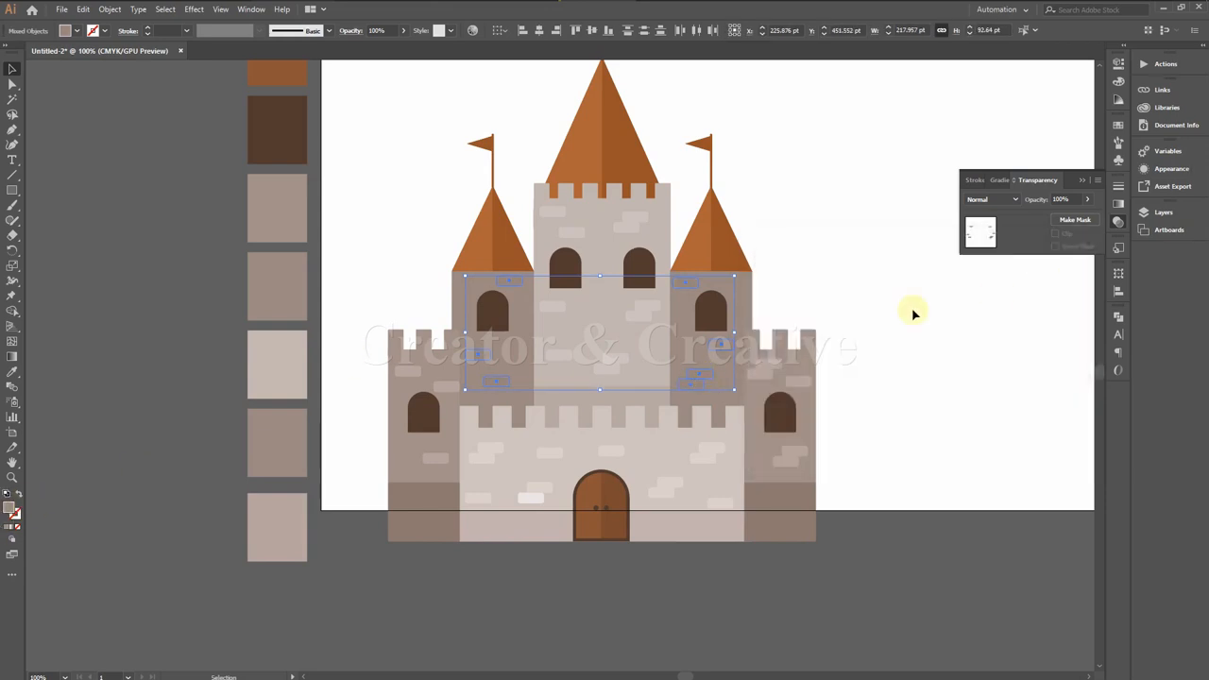
Step: Try another grey-brown fill on the inner towers' bricks, and undo it
{"action": "double_click", "coordinate": [11, 508]}
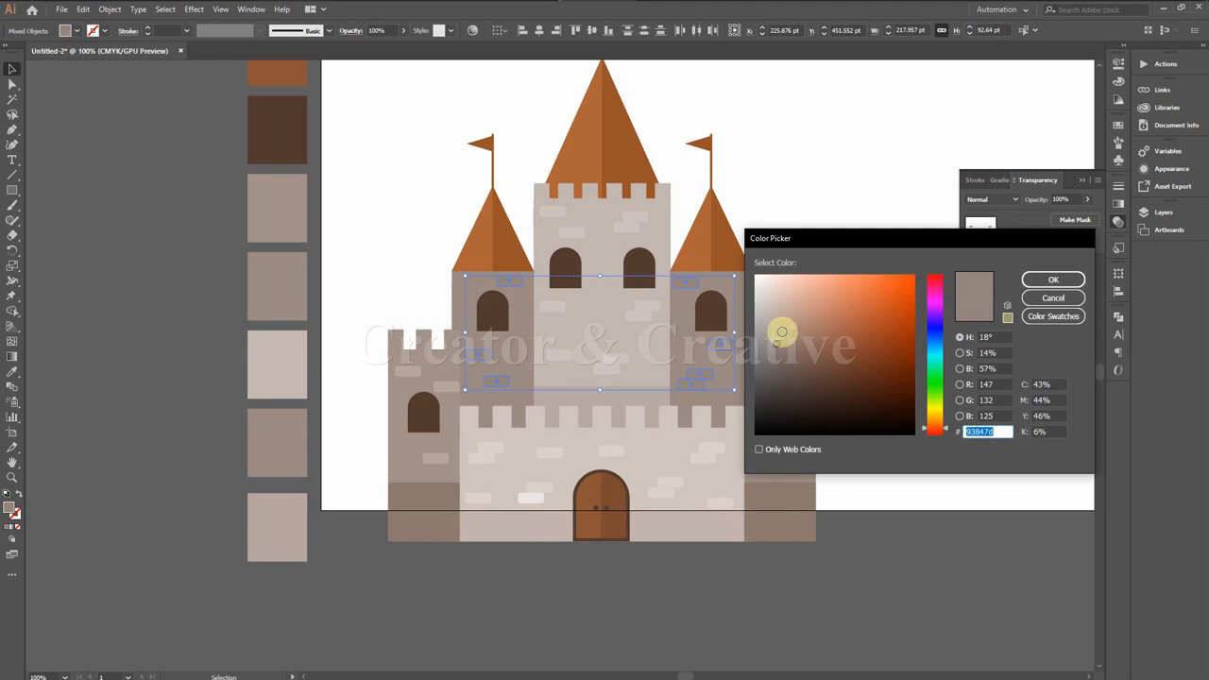
{"action": "left_click", "coordinate": [1048, 278]}
{"action": "left_click", "coordinate": [956, 321]}
{"action": "key", "text": "ctrl+z"}
Step: Give the inner towers' bricks a lighter grey fill that stands out from the wall
{"action": "double_click", "coordinate": [12, 507]}
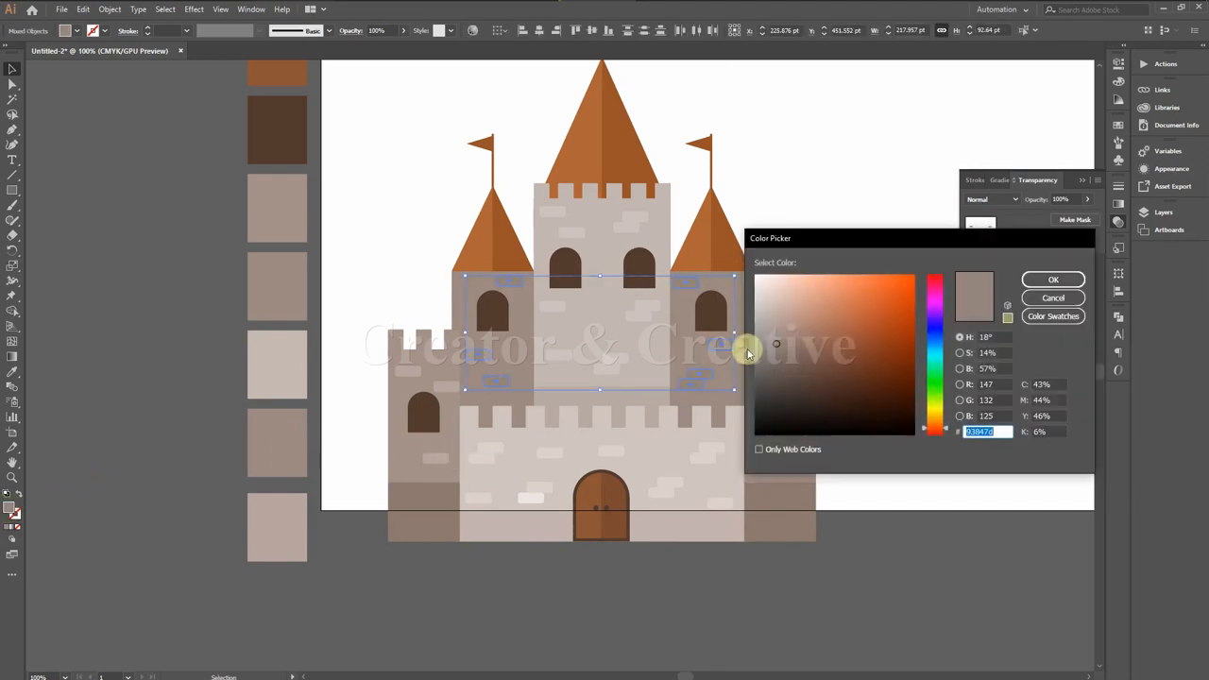
{"action": "left_click", "coordinate": [1052, 280]}
{"action": "left_click", "coordinate": [987, 291]}
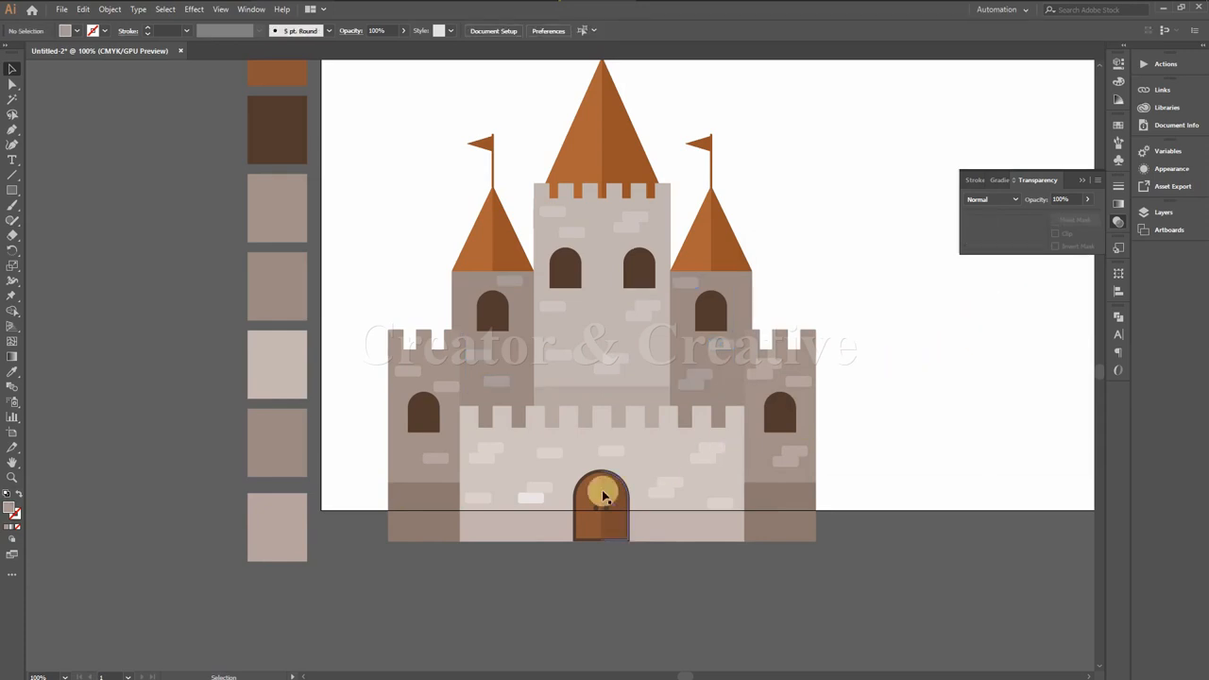
Step: Recolour the palest brick beside the door to match the front wall's other bricks
{"action": "left_click", "coordinate": [529, 496]}
{"action": "left_click", "coordinate": [12, 372]}
{"action": "left_click", "coordinate": [552, 453]}
{"action": "left_click", "coordinate": [12, 69]}
{"action": "left_click", "coordinate": [342, 303]}
Step: Select the whole castle artwork and move it to the middle of the artboard
{"action": "left_click_drag", "start_coordinate": [601, 351], "coordinate": [518, 324]}
{"action": "key", "text": "ctrl+minus"}
{"action": "left_click_drag", "start_coordinate": [337, 123], "coordinate": [704, 561]}
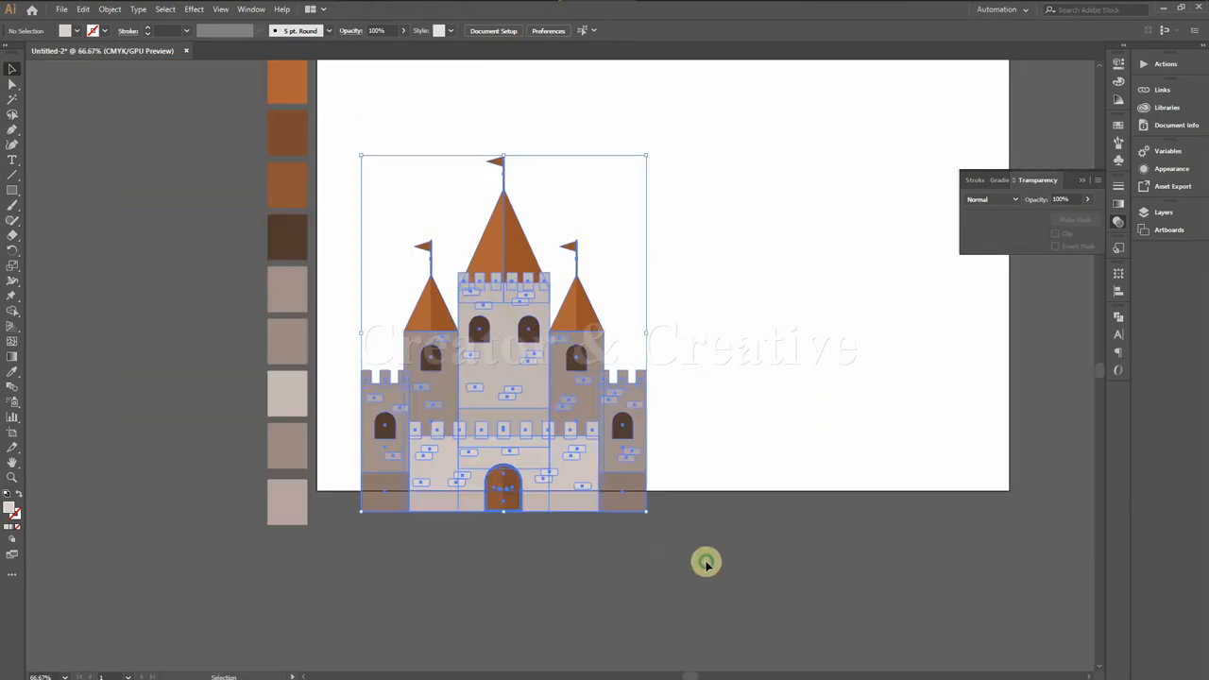
{"action": "left_click_drag", "start_coordinate": [502, 353], "coordinate": [622, 276]}
{"action": "left_click_drag", "start_coordinate": [694, 235], "coordinate": [618, 347]}
{"action": "left_click_drag", "start_coordinate": [538, 400], "coordinate": [582, 380]}
{"action": "left_click", "coordinate": [807, 420]}
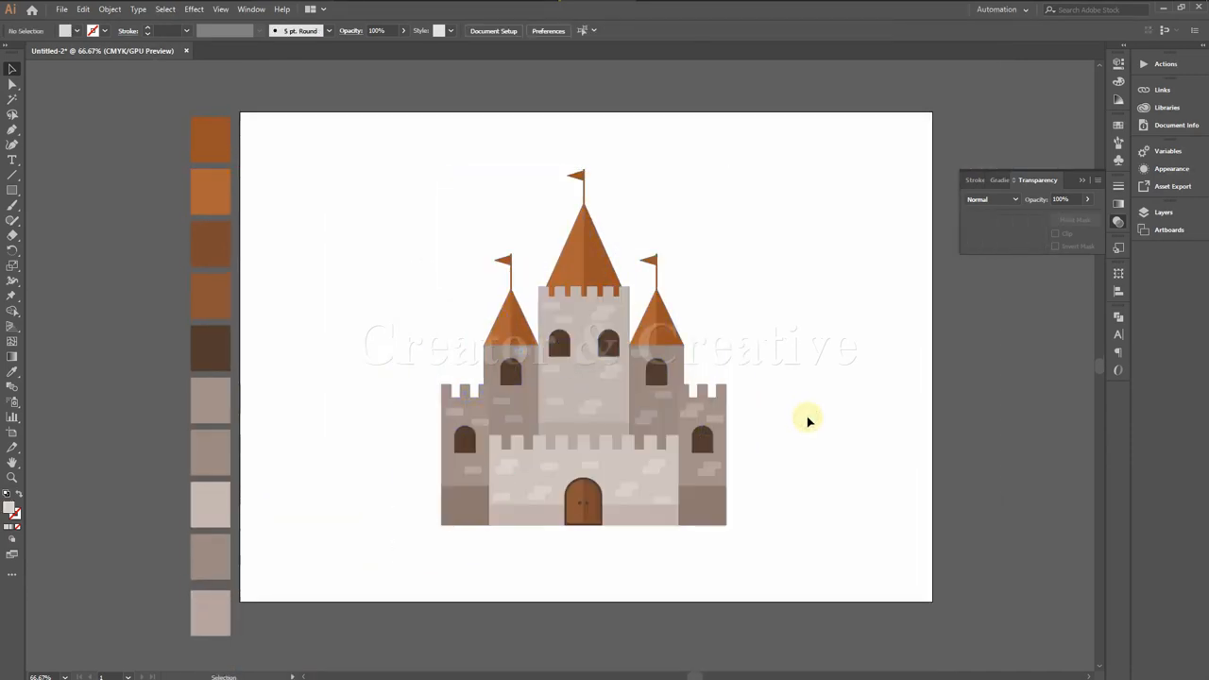
Step: Cover the whole artboard with an 841.89 by 595.276 pt rectangle and give it a radial gradient fill
{"action": "left_click", "coordinate": [14, 192]}
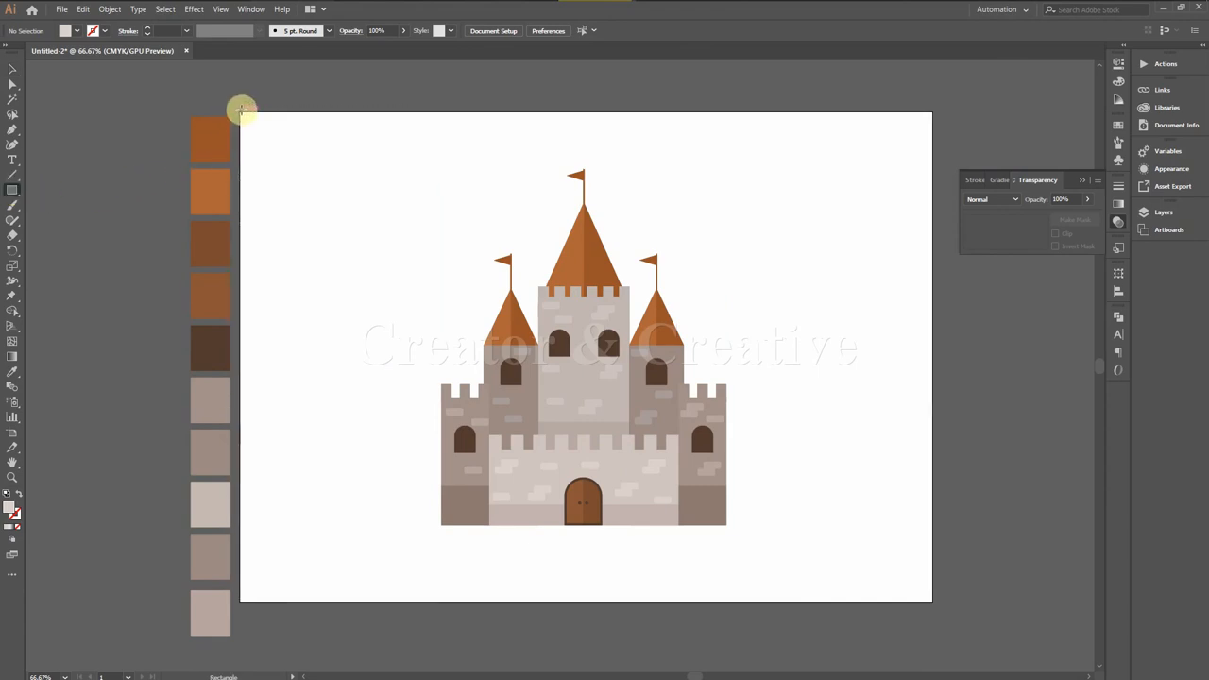
{"action": "left_click_drag", "start_coordinate": [240, 112], "coordinate": [932, 601]}
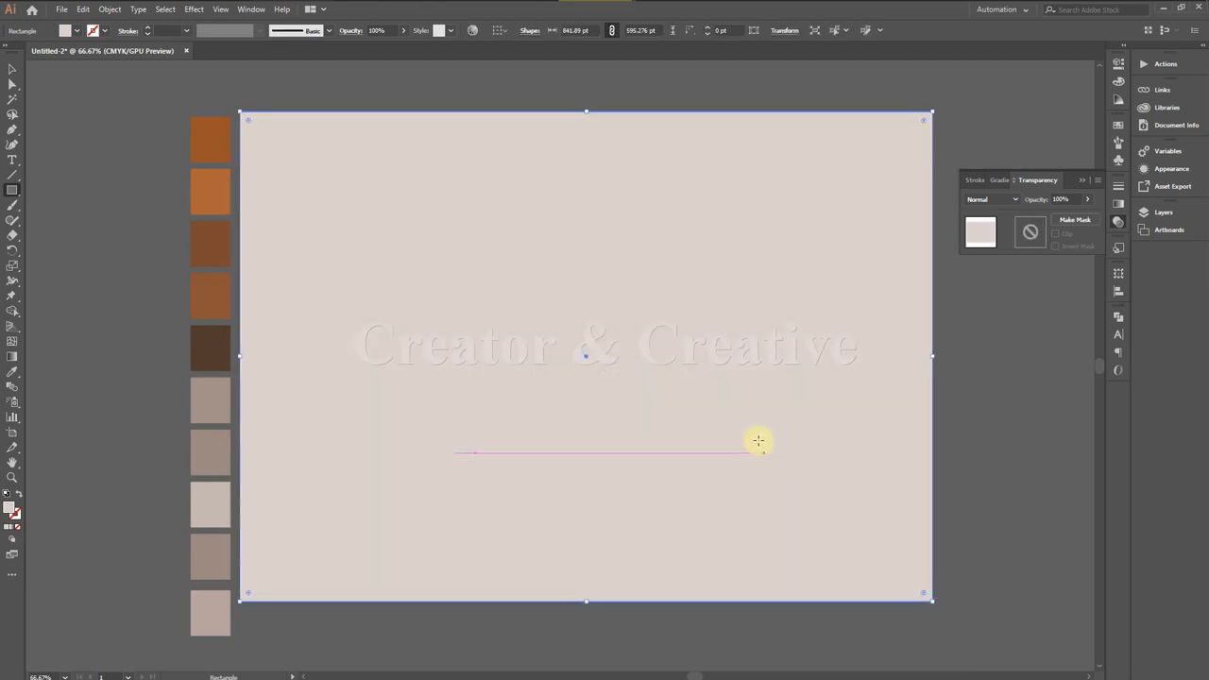
{"action": "left_click", "coordinate": [13, 532]}
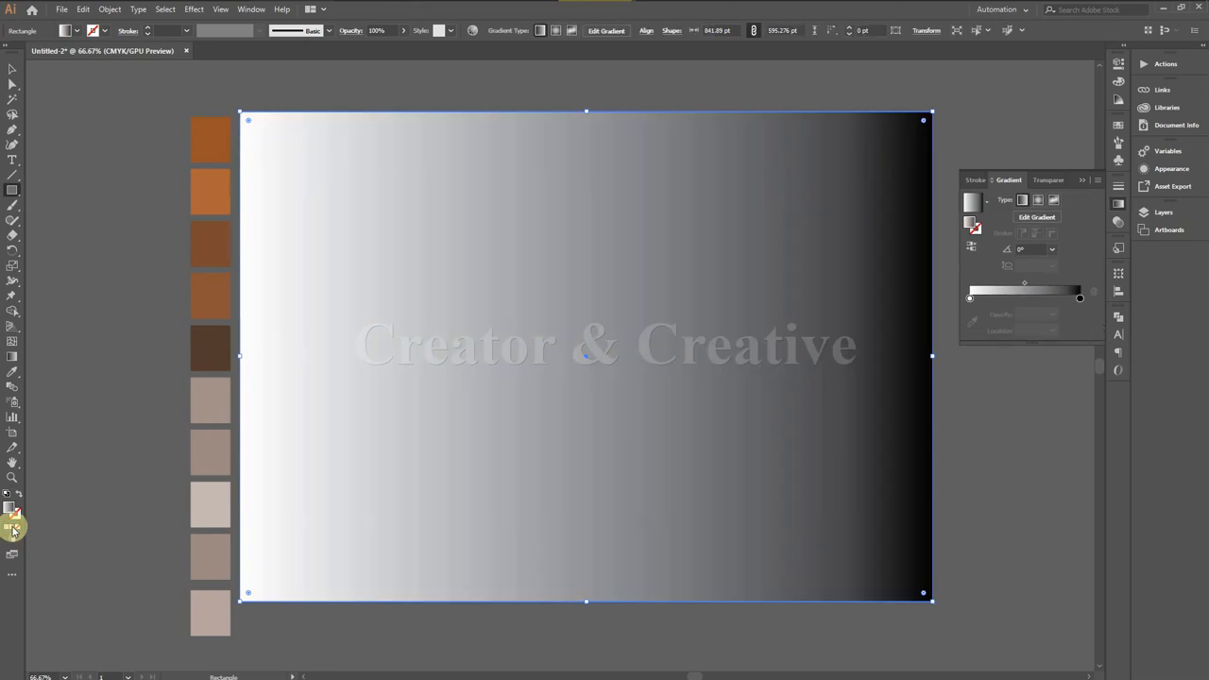
{"action": "left_click", "coordinate": [1038, 201]}
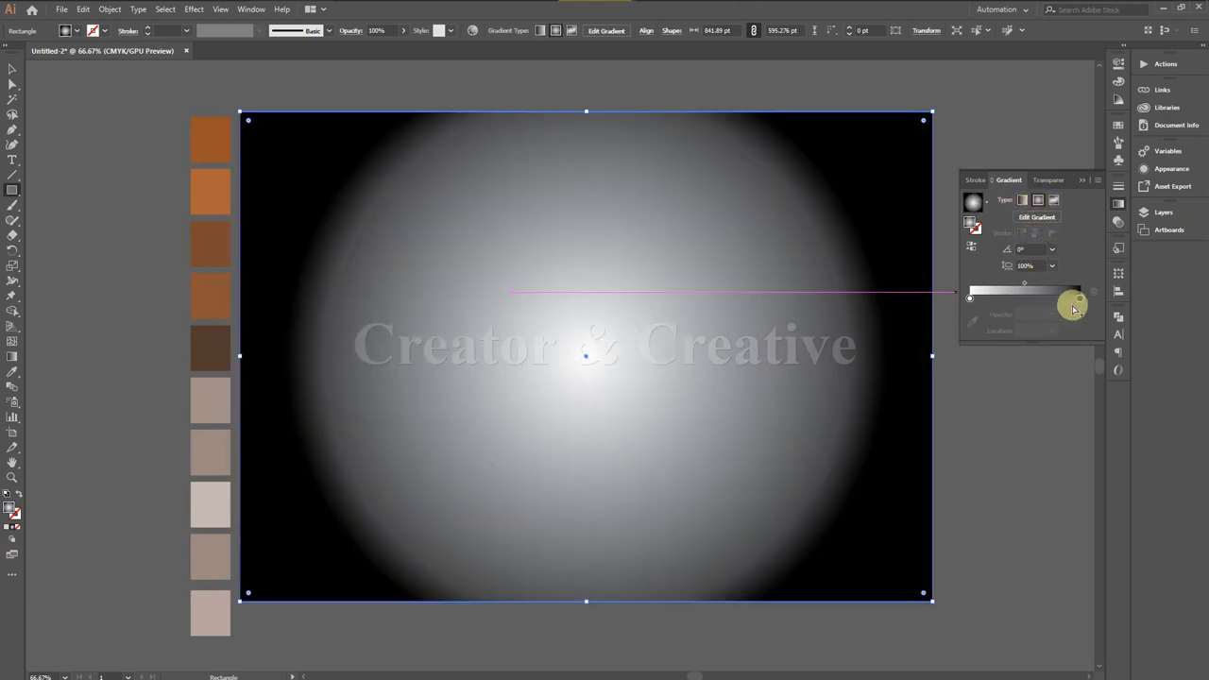
Step: Set both the centre and outer stops of the background's radial gradient to mid grey
{"action": "left_click", "coordinate": [969, 300]}
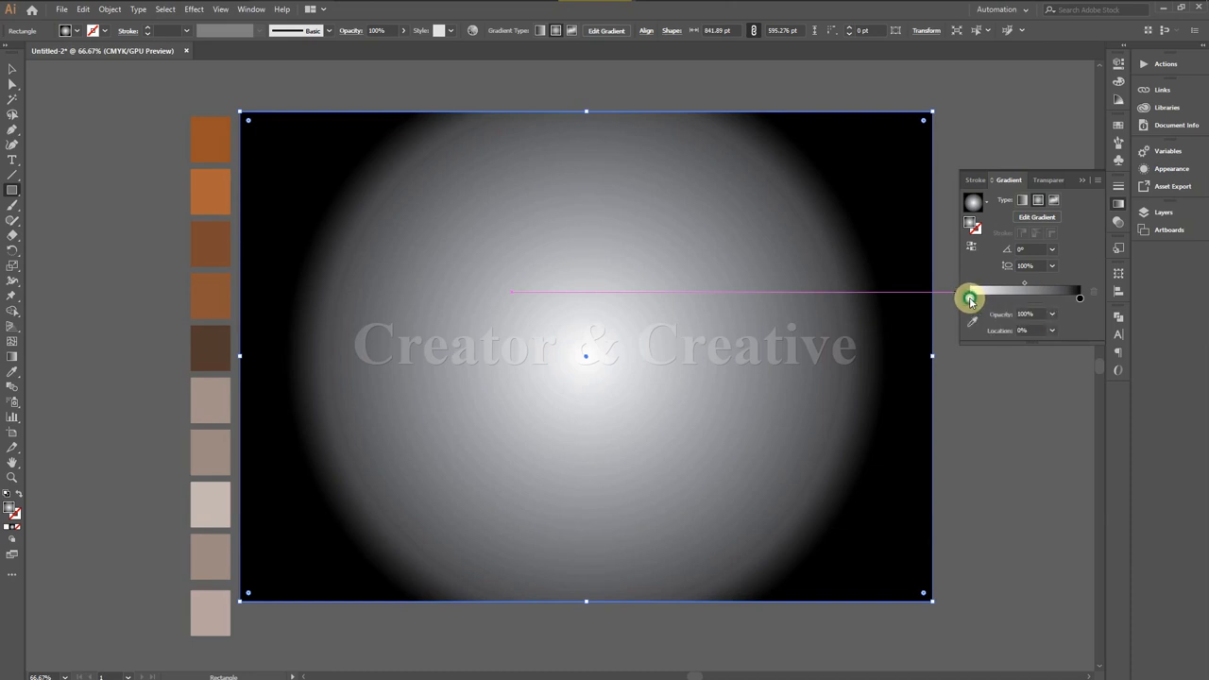
{"action": "double_click", "coordinate": [970, 299]}
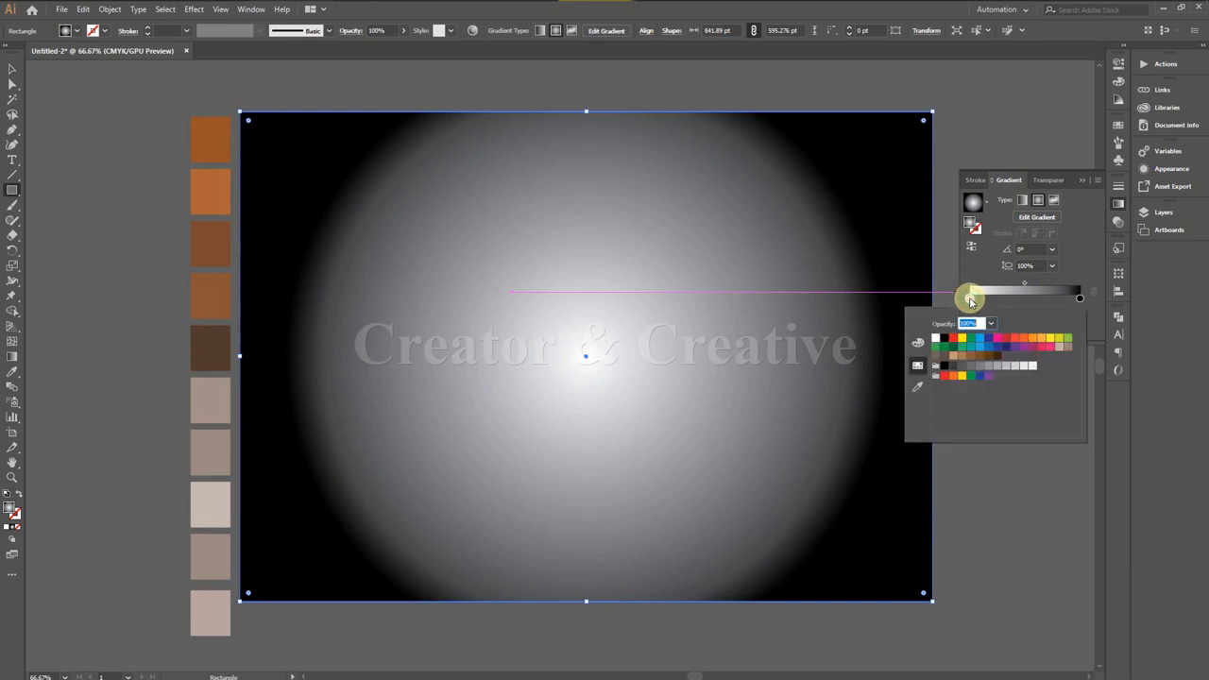
{"action": "left_click", "coordinate": [981, 370]}
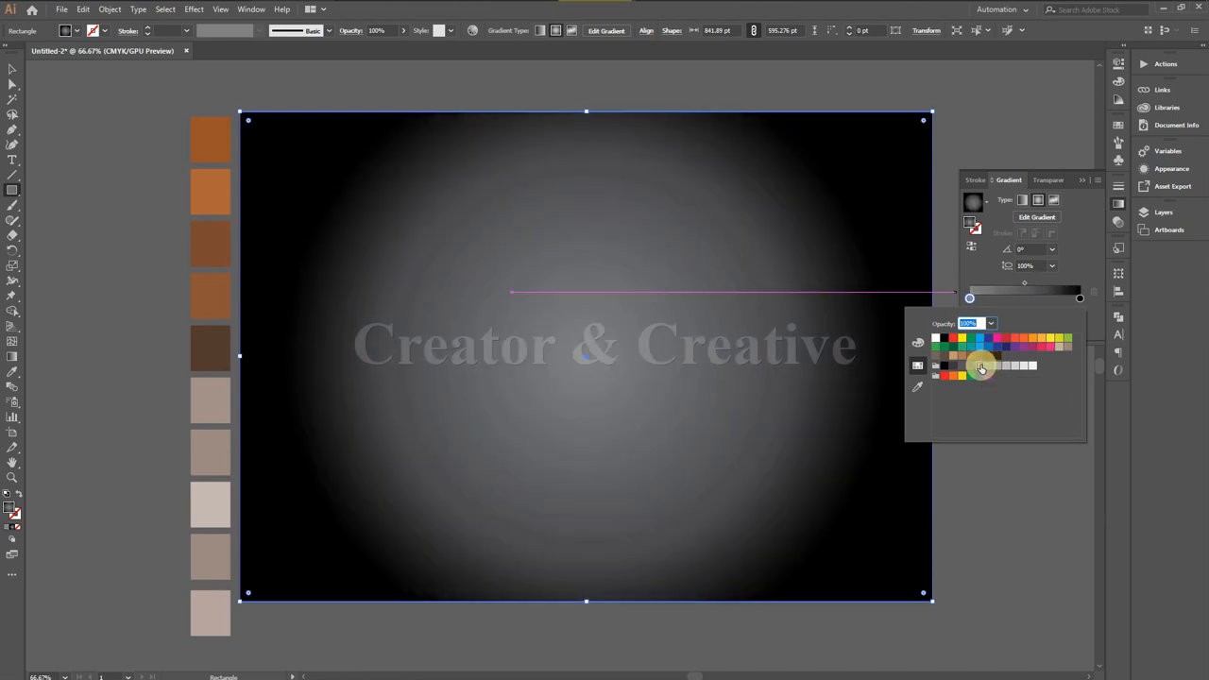
{"action": "left_click", "coordinate": [1079, 299]}
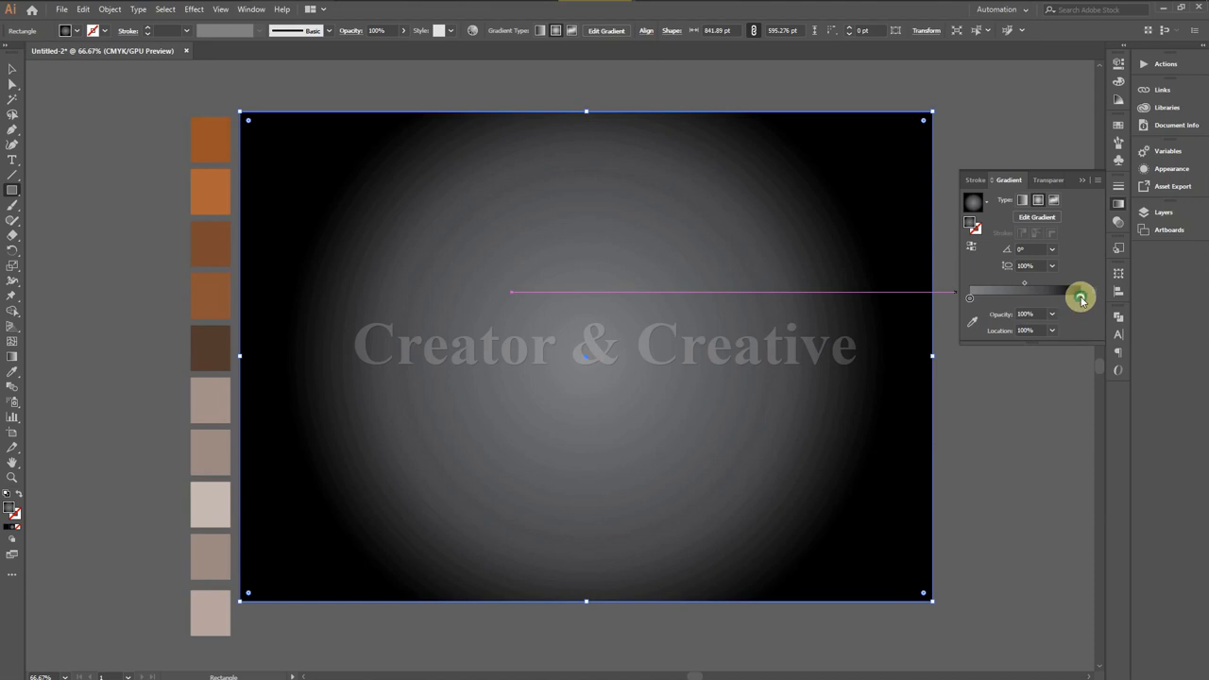
{"action": "double_click", "coordinate": [1082, 298]}
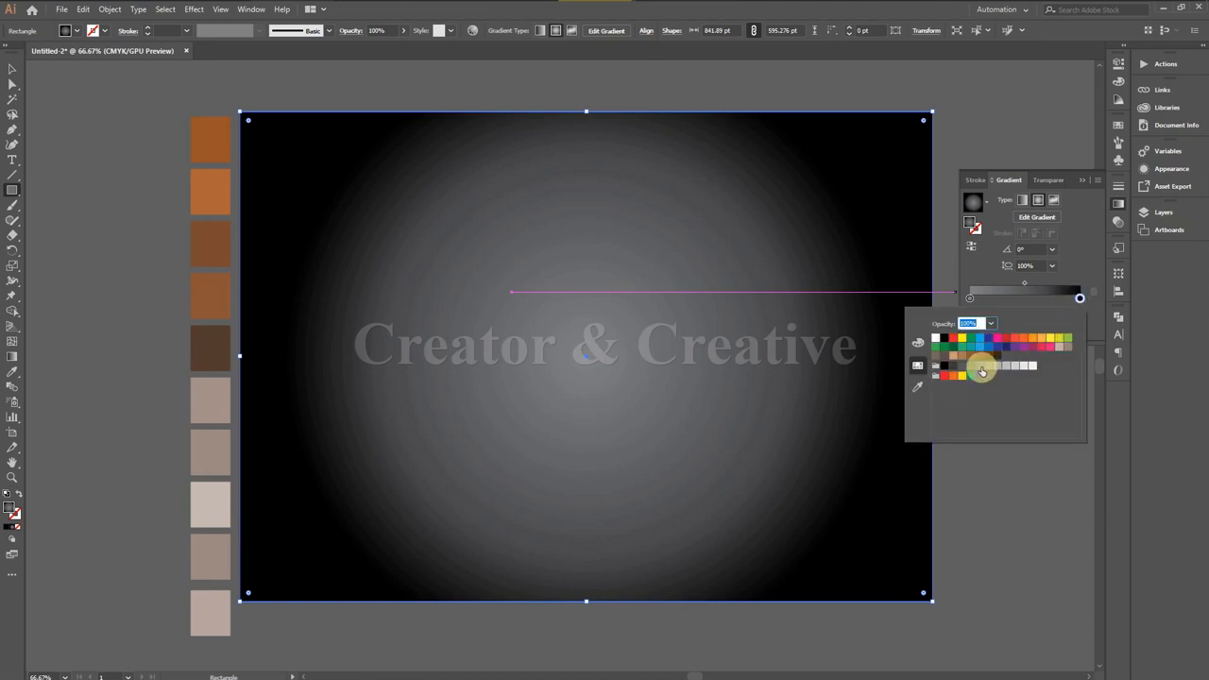
{"action": "left_click", "coordinate": [978, 369]}
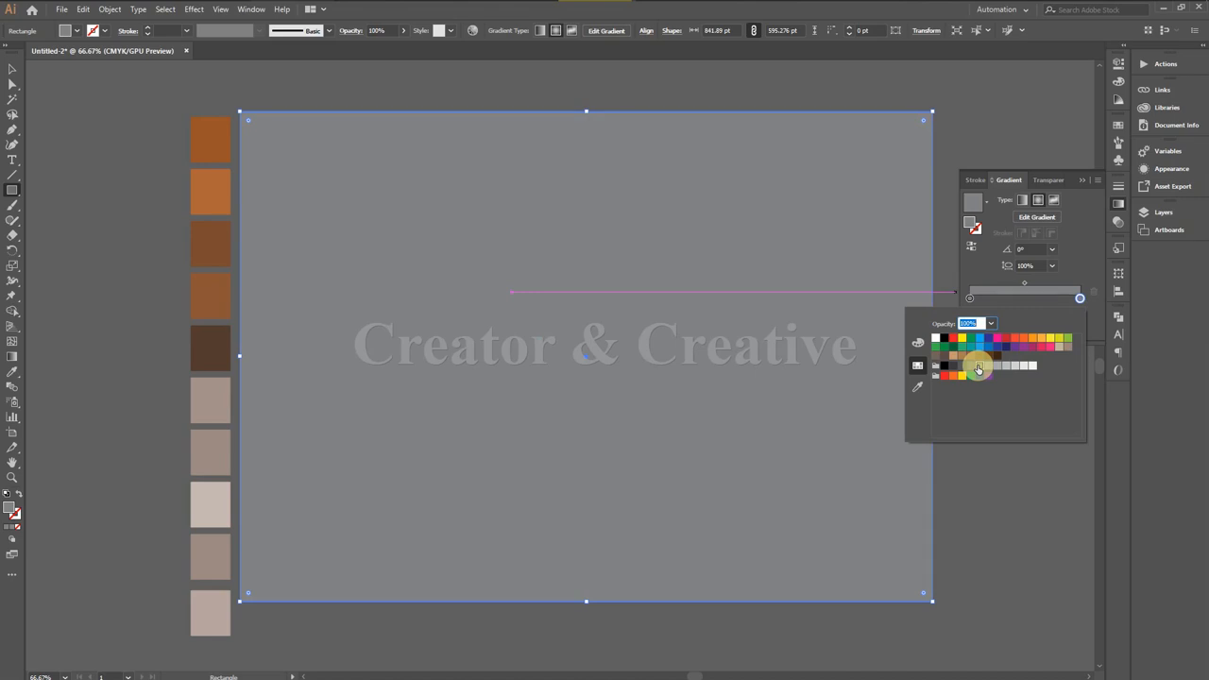
Step: Lighten the background gradient's centre stop to a pale grey for a soft glow in the middle
{"action": "left_click", "coordinate": [970, 298]}
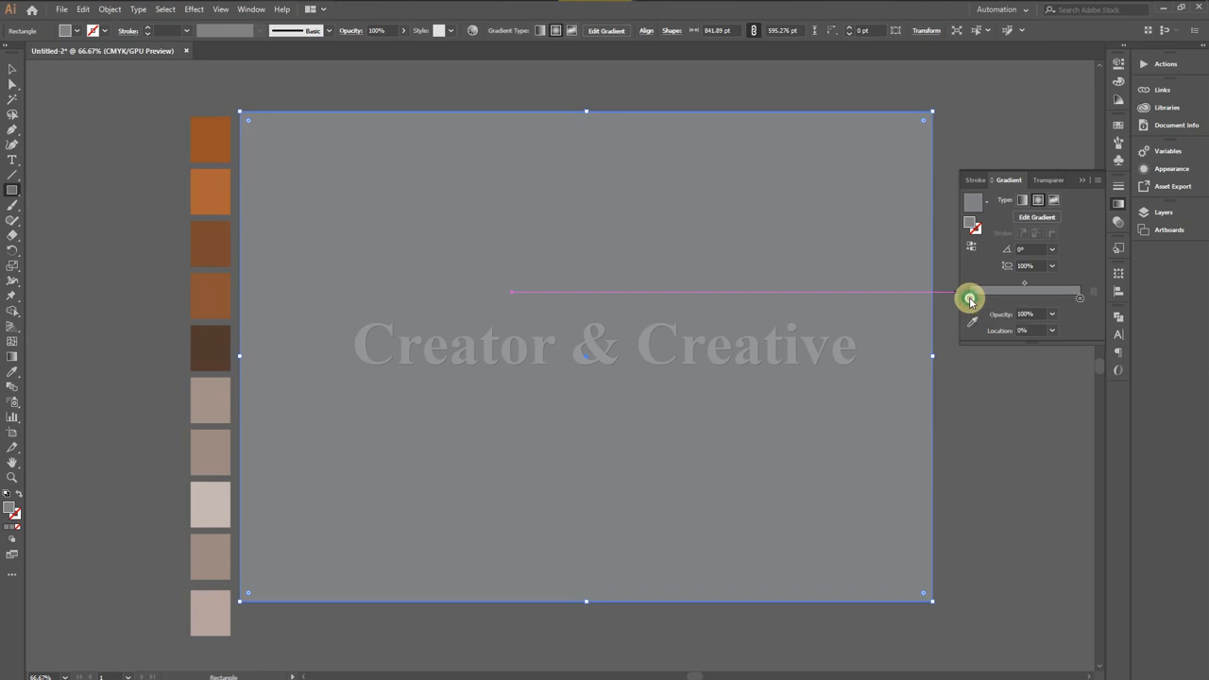
{"action": "double_click", "coordinate": [970, 298]}
{"action": "left_click", "coordinate": [988, 372]}
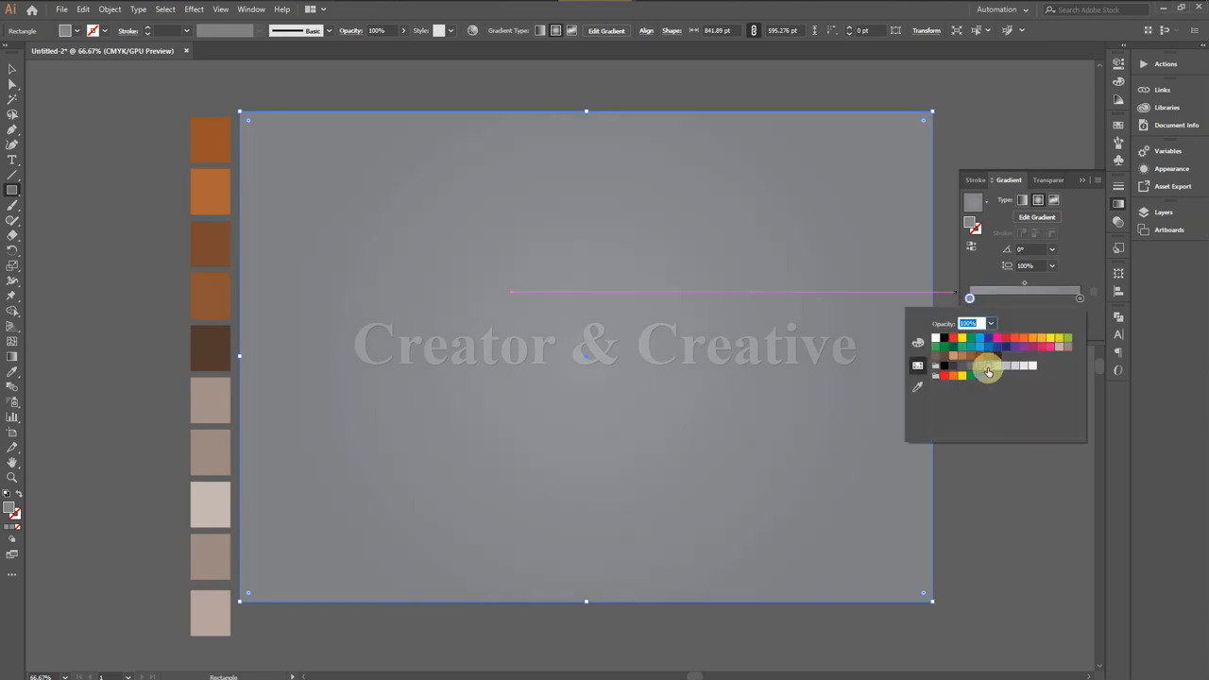
{"action": "left_click", "coordinate": [994, 369]}
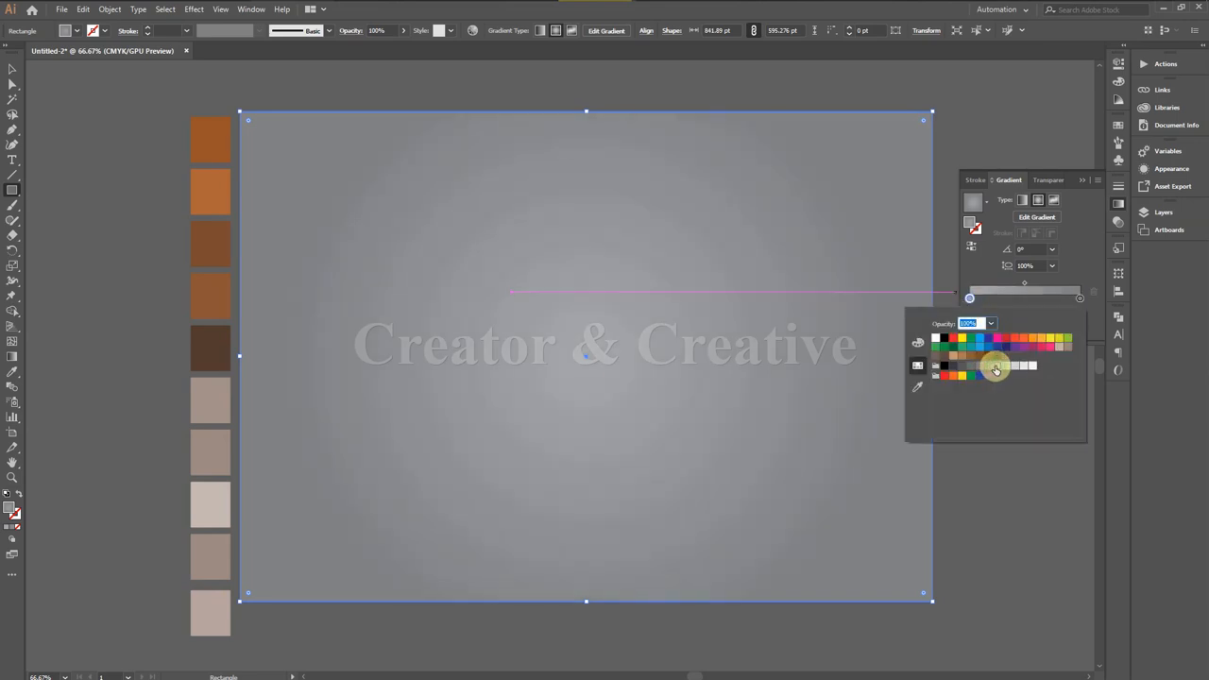
{"action": "left_click", "coordinate": [1003, 368]}
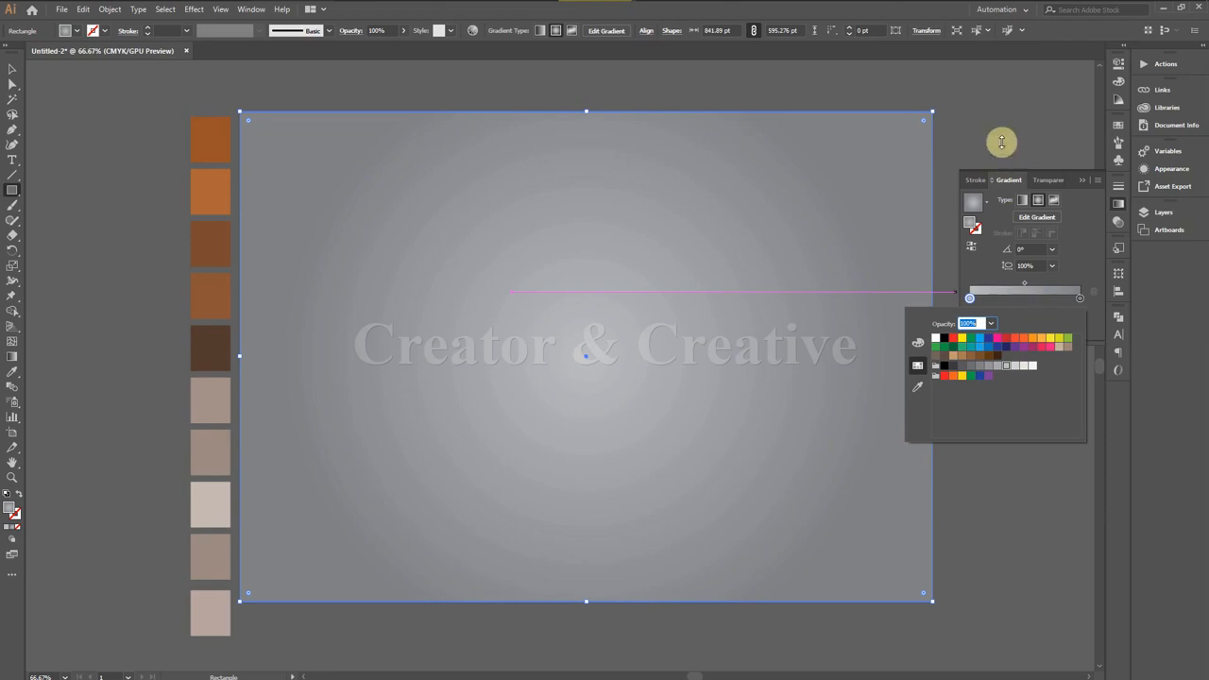
{"action": "left_click", "coordinate": [95, 173]}
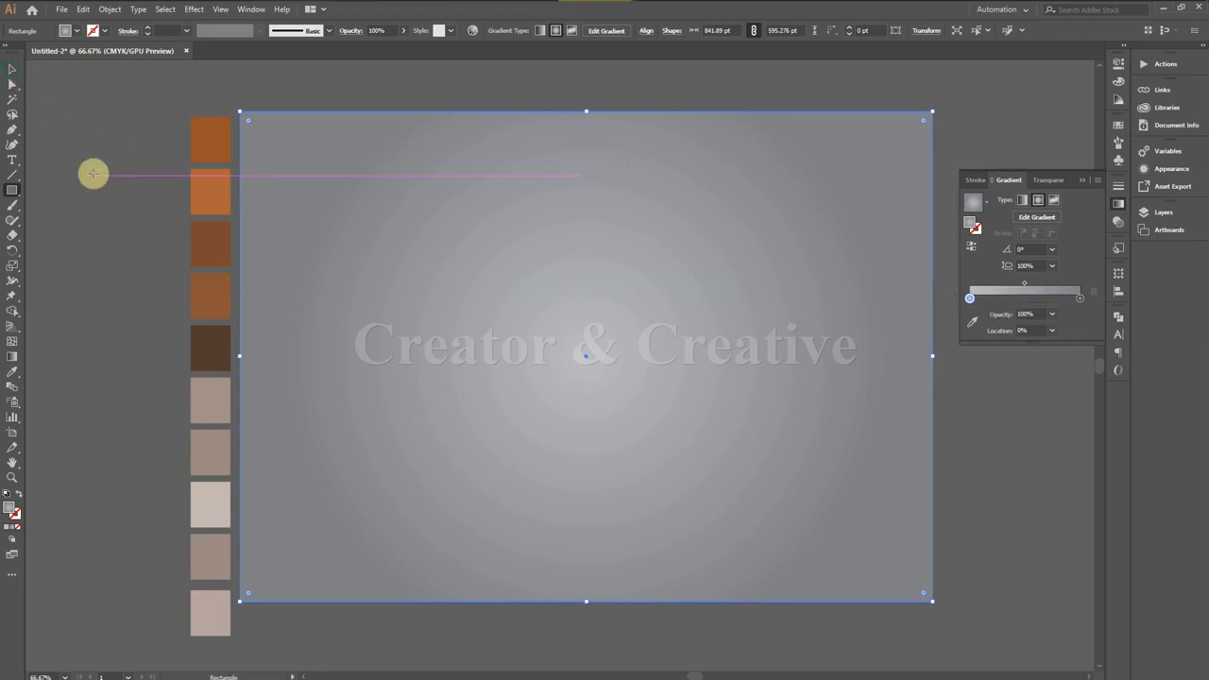
{"action": "left_click", "coordinate": [554, 324]}
{"action": "left_click", "coordinate": [626, 380]}
Step: Send the gradient background rectangle behind all of the castle artwork and deselect it
{"action": "left_click", "coordinate": [12, 69]}
{"action": "right_click", "coordinate": [342, 234]}
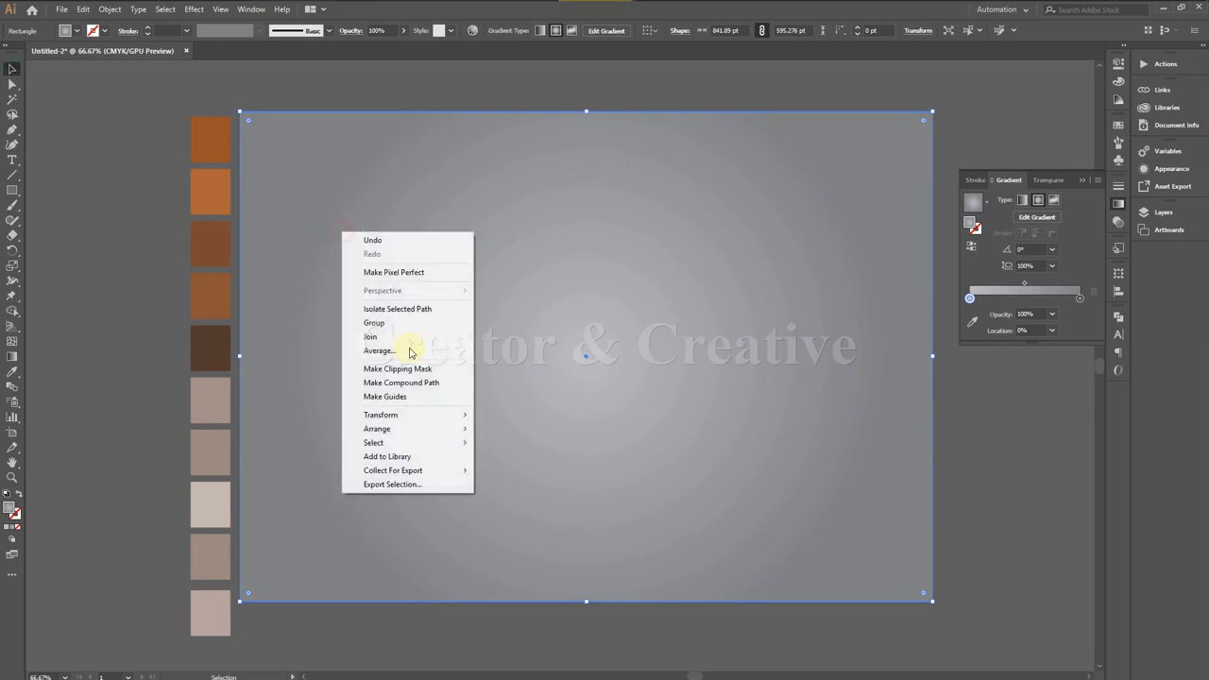
{"action": "mouse_move", "coordinate": [430, 429]}
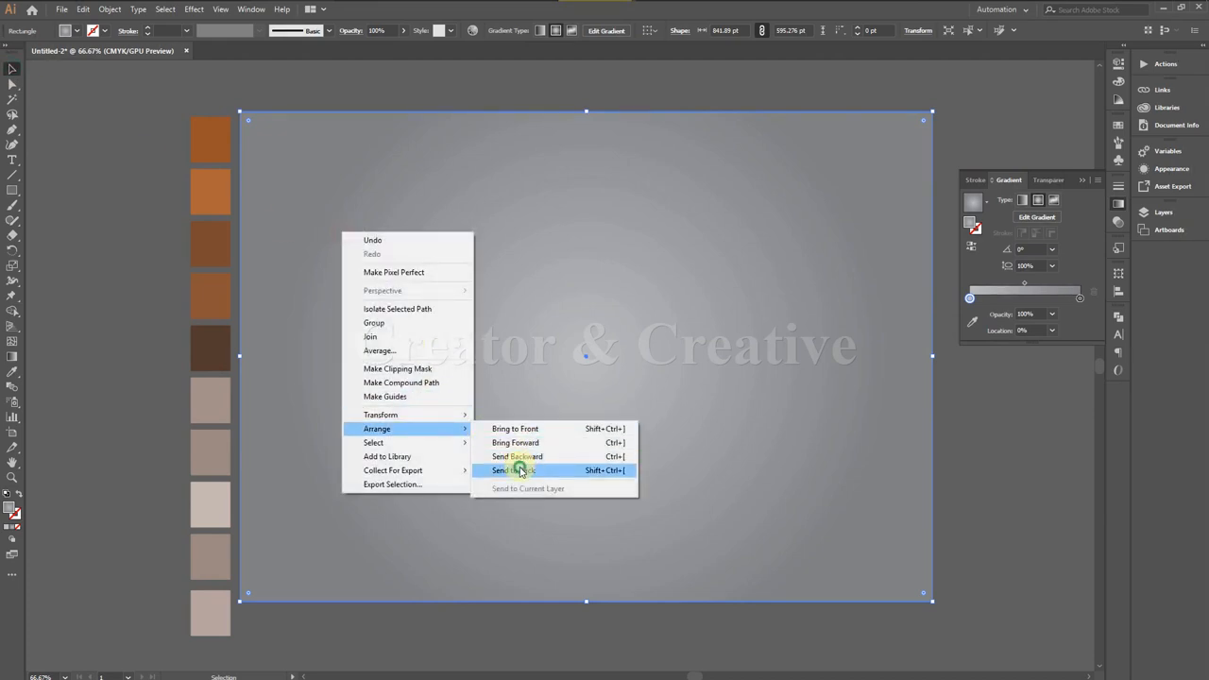
{"action": "left_click", "coordinate": [520, 469]}
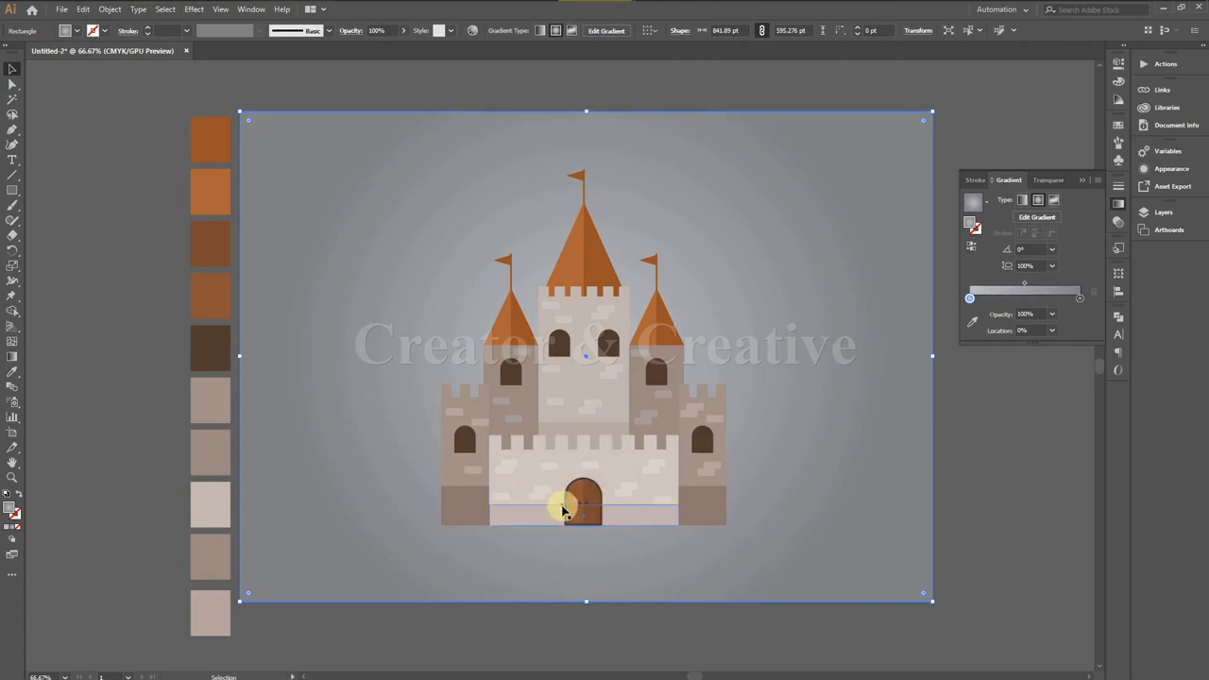
{"action": "key", "text": "ctrl+shift+a"}
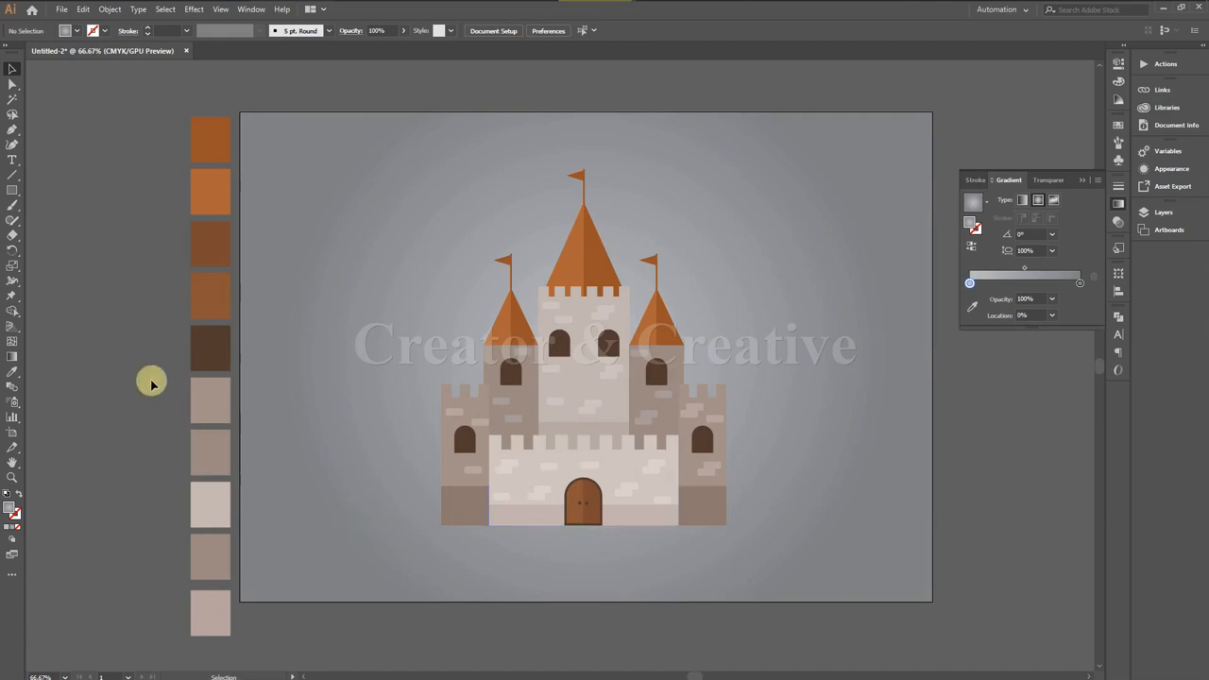
Step: Draw a thin ground strip about 382 by 5 pt along the castle's base and fill it light green
{"action": "left_click", "coordinate": [11, 190]}
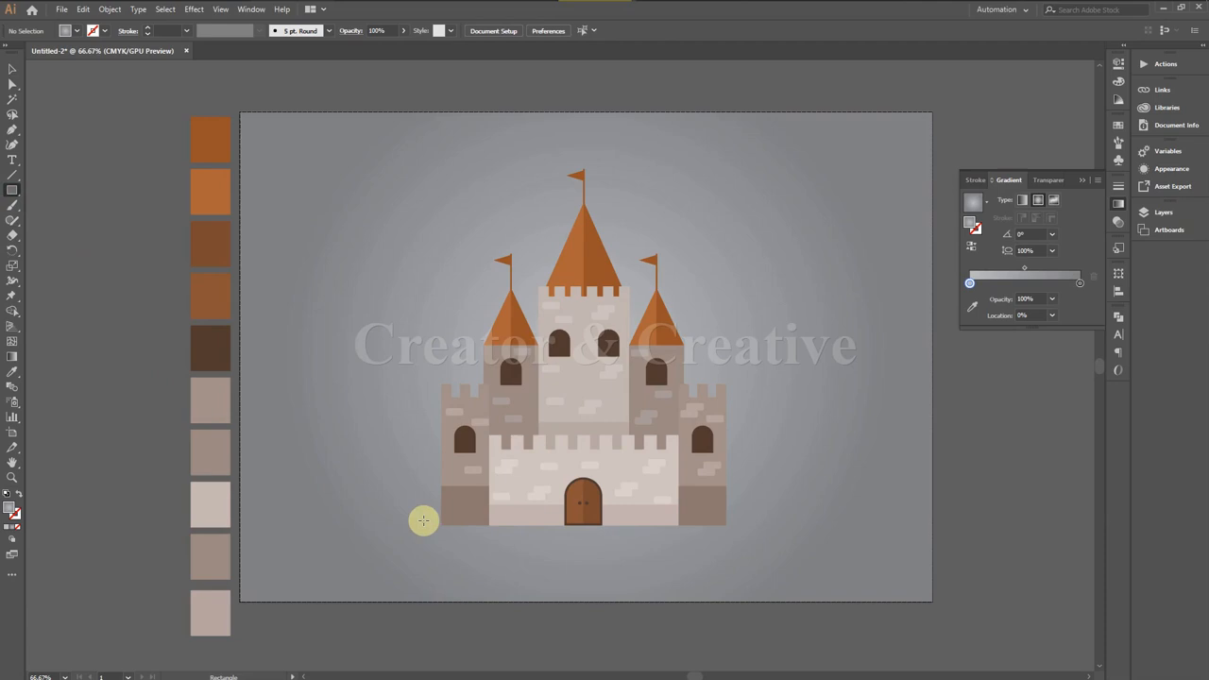
{"action": "left_click_drag", "start_coordinate": [422, 522], "coordinate": [736, 527]}
{"action": "key", "text": "ctrl+plus"}
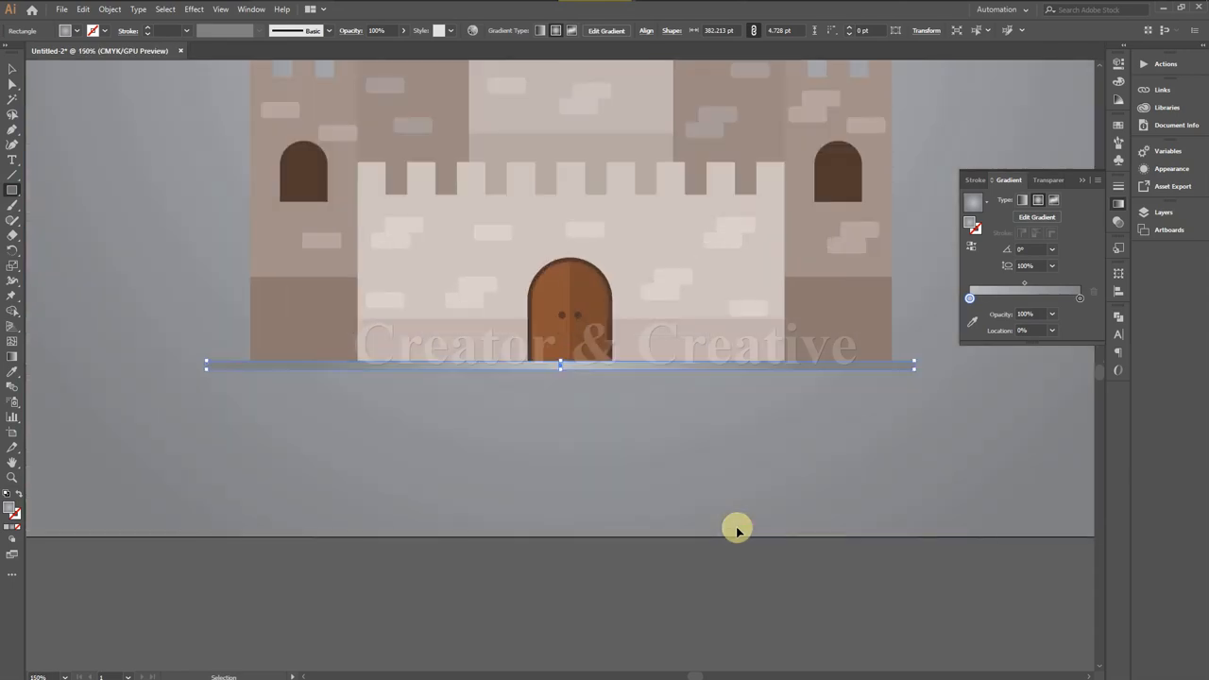
{"action": "left_click", "coordinate": [1047, 138]}
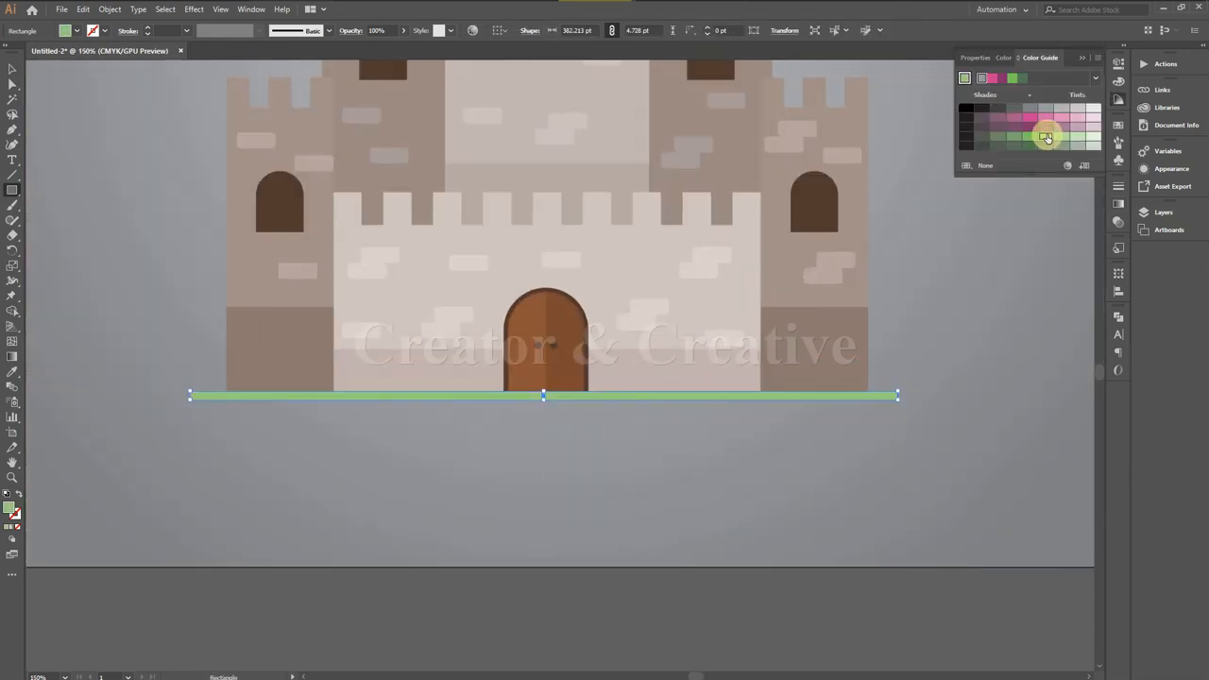
{"action": "left_click", "coordinate": [1082, 58]}
{"action": "left_click", "coordinate": [12, 69]}
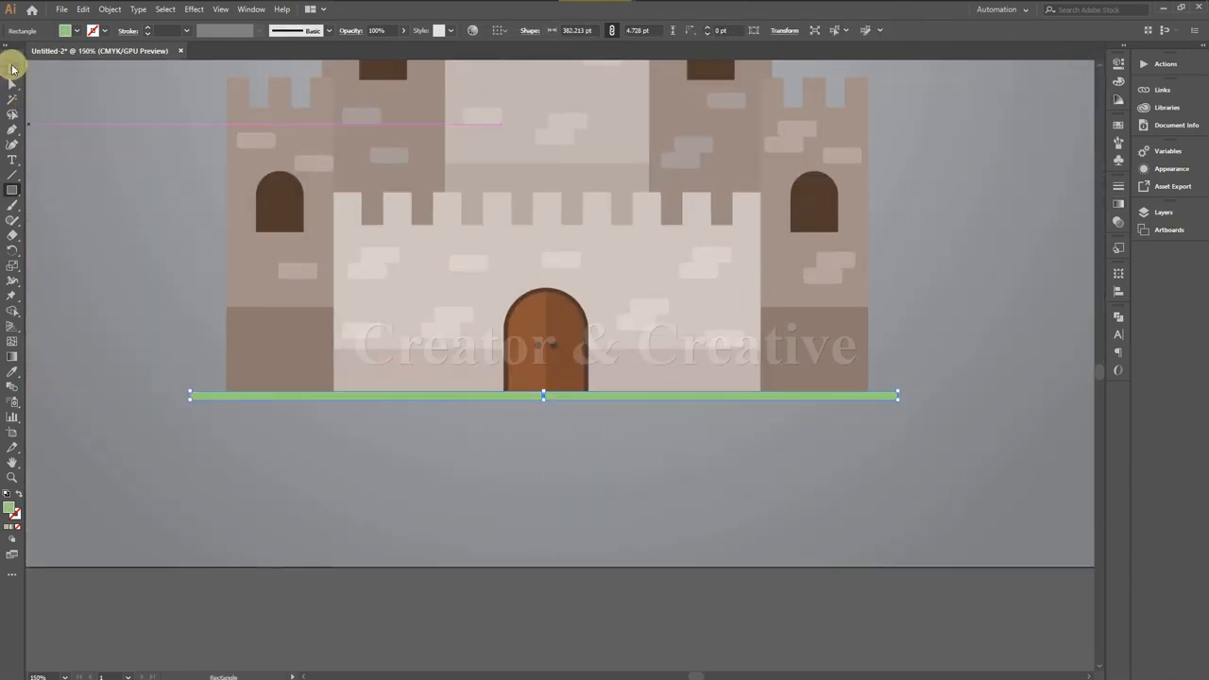
{"action": "left_click", "coordinate": [545, 505]}
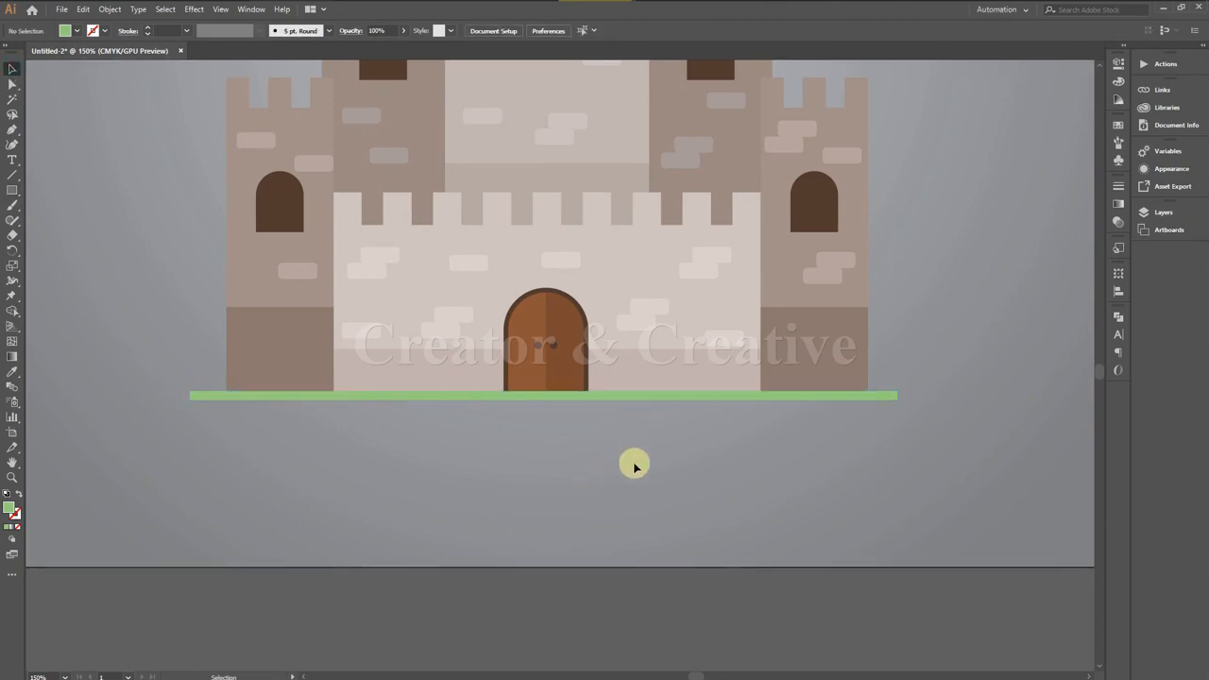
Step: Examine the castle and its ground strip against the gradient background, both overall and close up
{"action": "key", "text": "ctrl+minus"}
{"action": "key", "text": "ctrl+minus"}
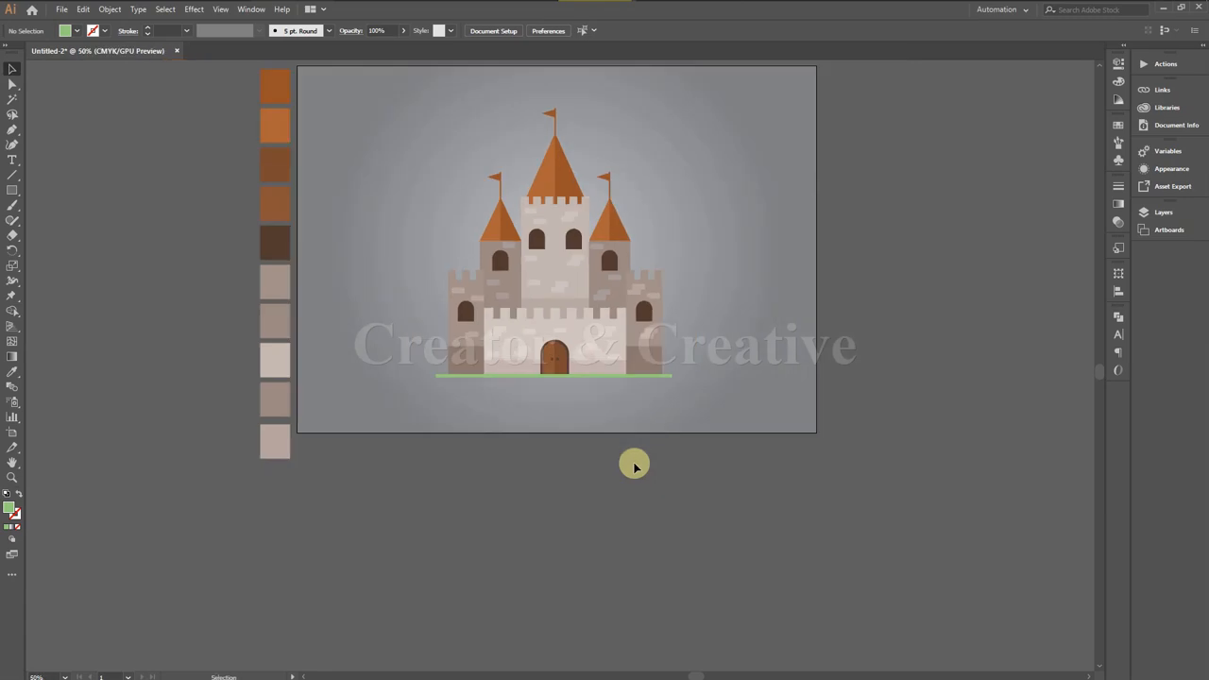
{"action": "left_click_drag", "start_coordinate": [696, 421], "coordinate": [690, 441]}
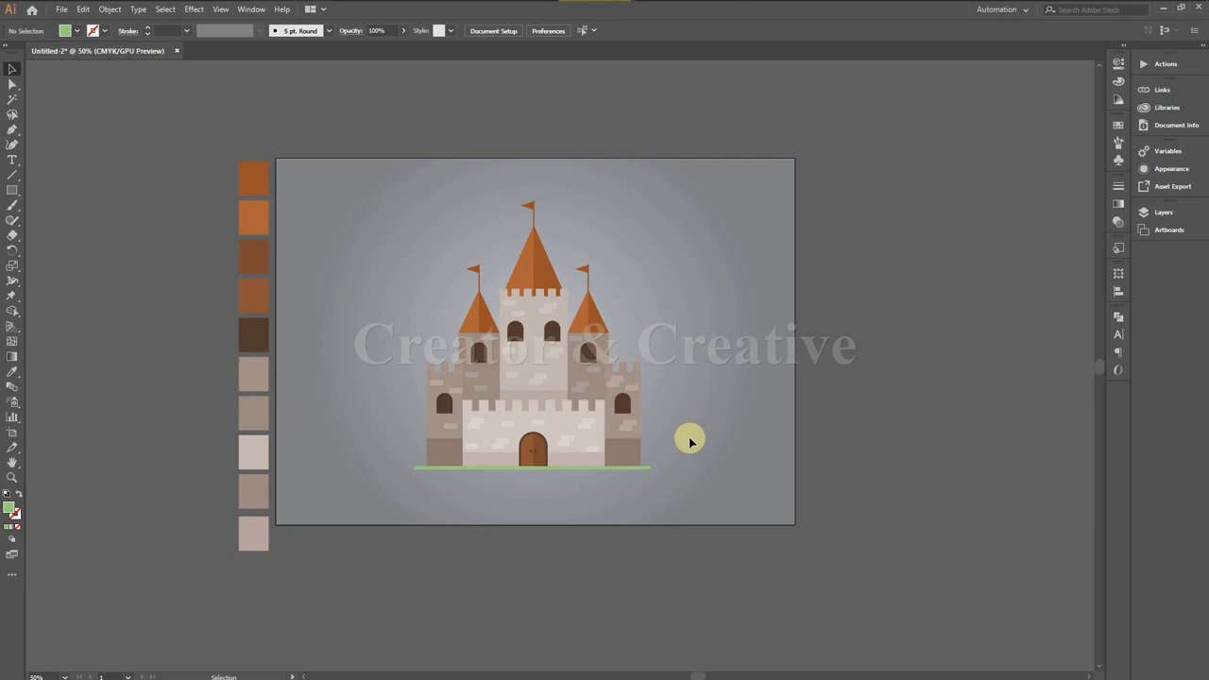
{"action": "key", "text": "ctrl+plus"}
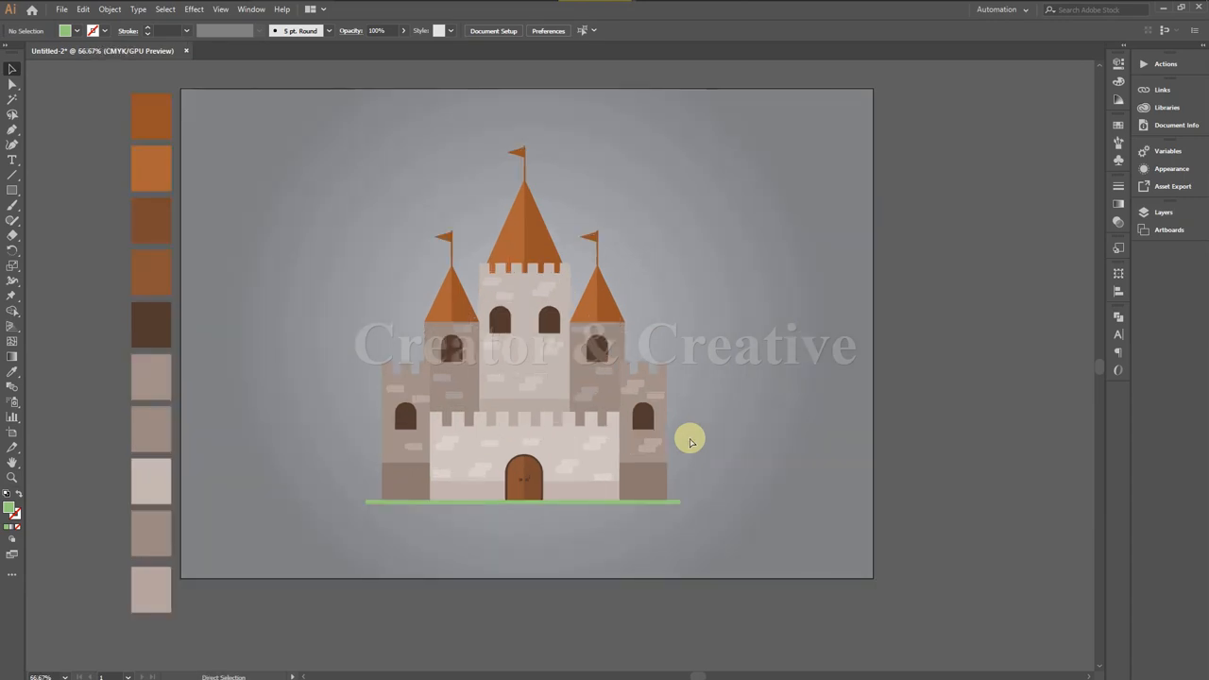
{"action": "key", "text": "ctrl+plus"}
{"action": "mouse_move", "coordinate": [513, 378]}
{"action": "left_mouse_down"}
{"action": "mouse_move", "coordinate": [516, 410]}
{"action": "mouse_move", "coordinate": [527, 387]}
{"action": "left_mouse_up"}
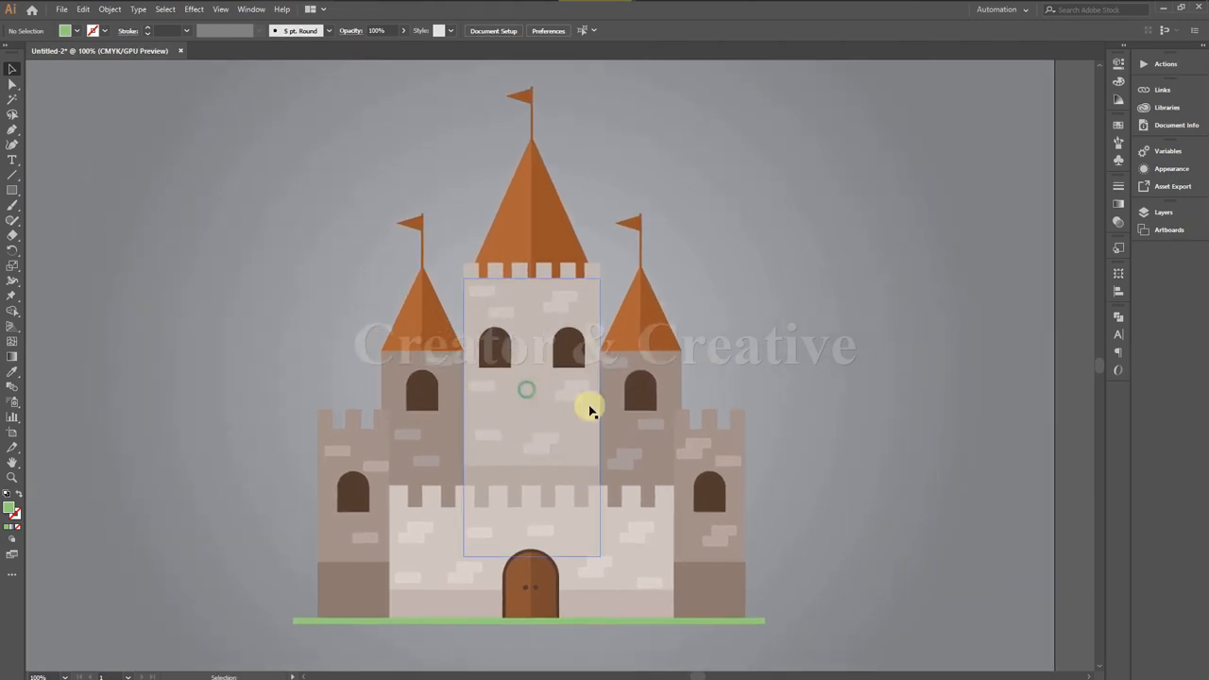
{"action": "key", "text": "ctrl+minus"}
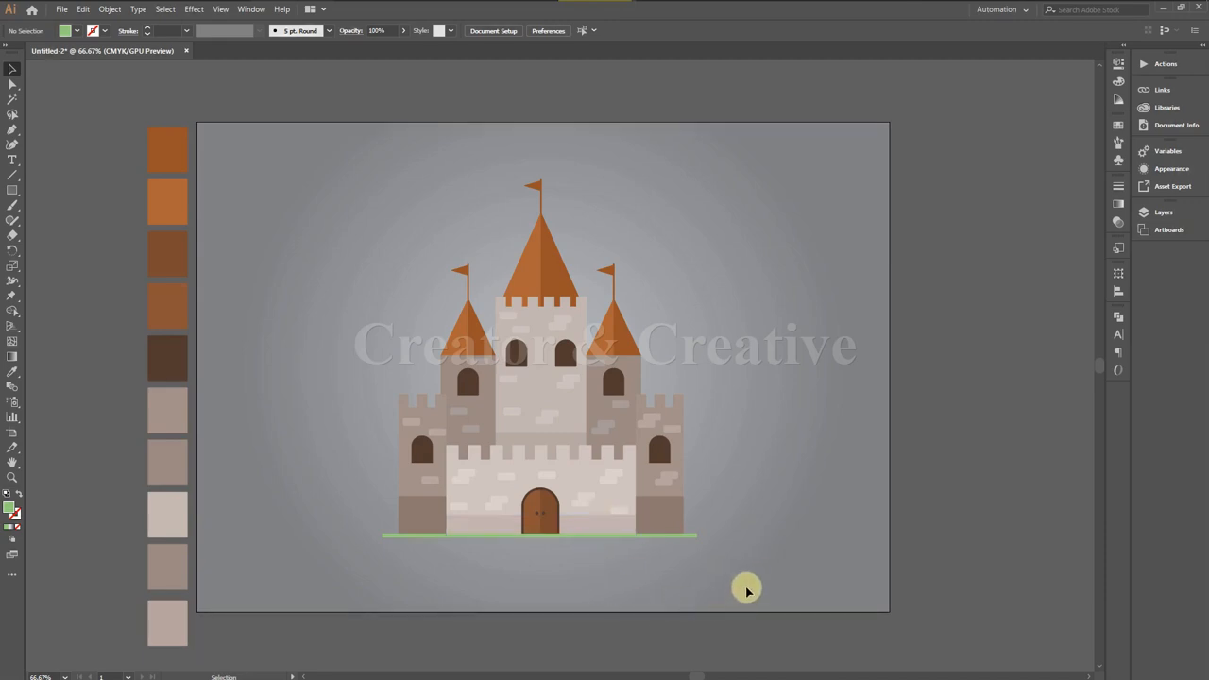
Step: Nudge the grouped castle and ground strip straight up, leaving a wider margin below it on the artboard
{"action": "left_click", "coordinate": [599, 445]}
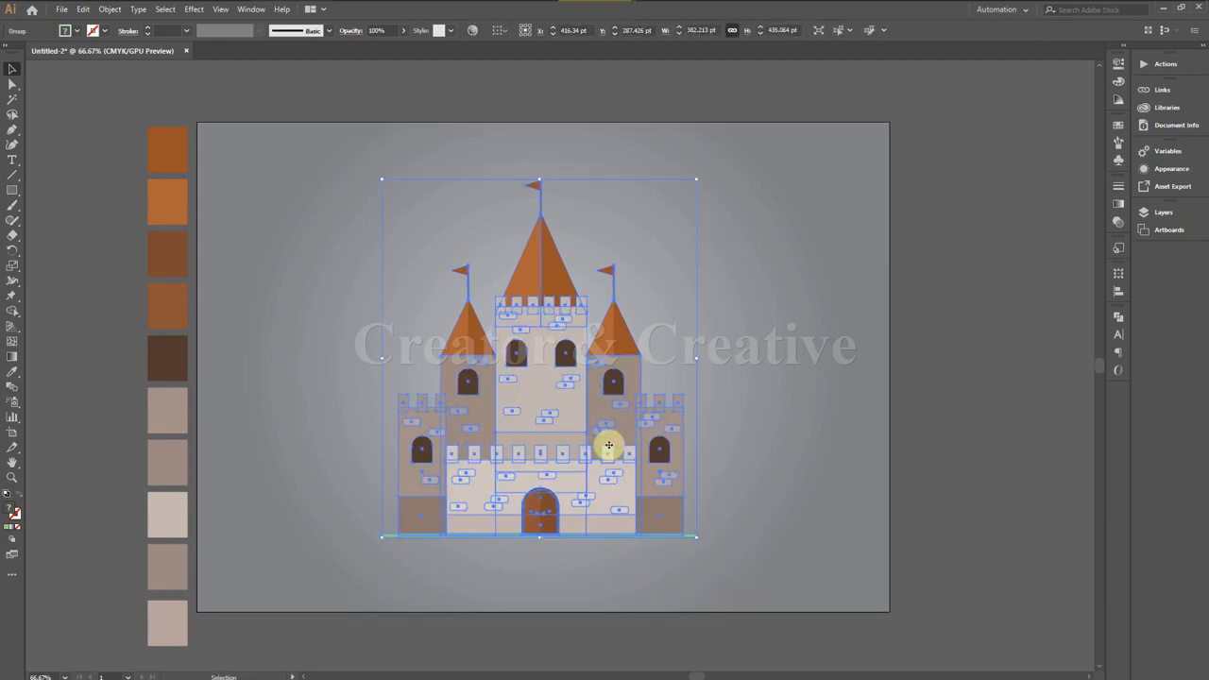
{"action": "key", "text": "Up"}
{"action": "key", "text": "Up"}
{"action": "key", "text": "Up"}
{"action": "key", "text": "Up"}
{"action": "key", "text": "Up"}
{"action": "key", "text": "Up"}
{"action": "key", "text": "Up"}
{"action": "key", "text": "Up"}
{"action": "key", "text": "Up"}
{"action": "key", "text": "Up"}
{"action": "key", "text": "Up"}
{"action": "key", "text": "Up"}
{"action": "key", "text": "Up"}
{"action": "key", "text": "Up"}
{"action": "key", "text": "Up"}
{"action": "key", "text": "Up"}
{"action": "key", "text": "Up"}
{"action": "key", "text": "Up"}
{"action": "key", "text": "Up"}
{"action": "key", "text": "Up"}
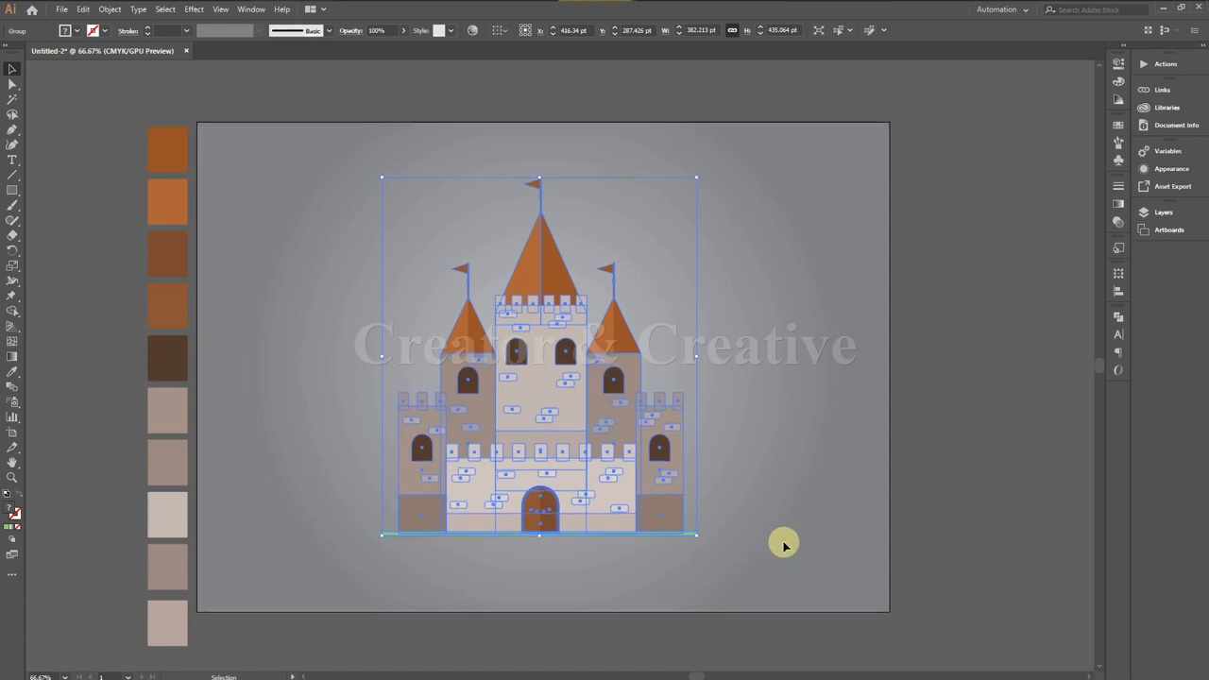
{"action": "key", "text": "Up"}
{"action": "key", "text": "Up"}
{"action": "key", "text": "Up"}
{"action": "key", "text": "Up"}
{"action": "key", "text": "Up"}
{"action": "key", "text": "Up"}
{"action": "key", "text": "Up"}
{"action": "key", "text": "Up"}
{"action": "key", "text": "Up"}
{"action": "key", "text": "Up"}
{"action": "key", "text": "Up"}
{"action": "key", "text": "Up"}
{"action": "key", "text": "Up"}
{"action": "key", "text": "Up"}
{"action": "key", "text": "Up"}
{"action": "key", "text": "Up"}
{"action": "key", "text": "Up"}
{"action": "key", "text": "Up"}
{"action": "key", "text": "Up"}
{"action": "key", "text": "Up"}
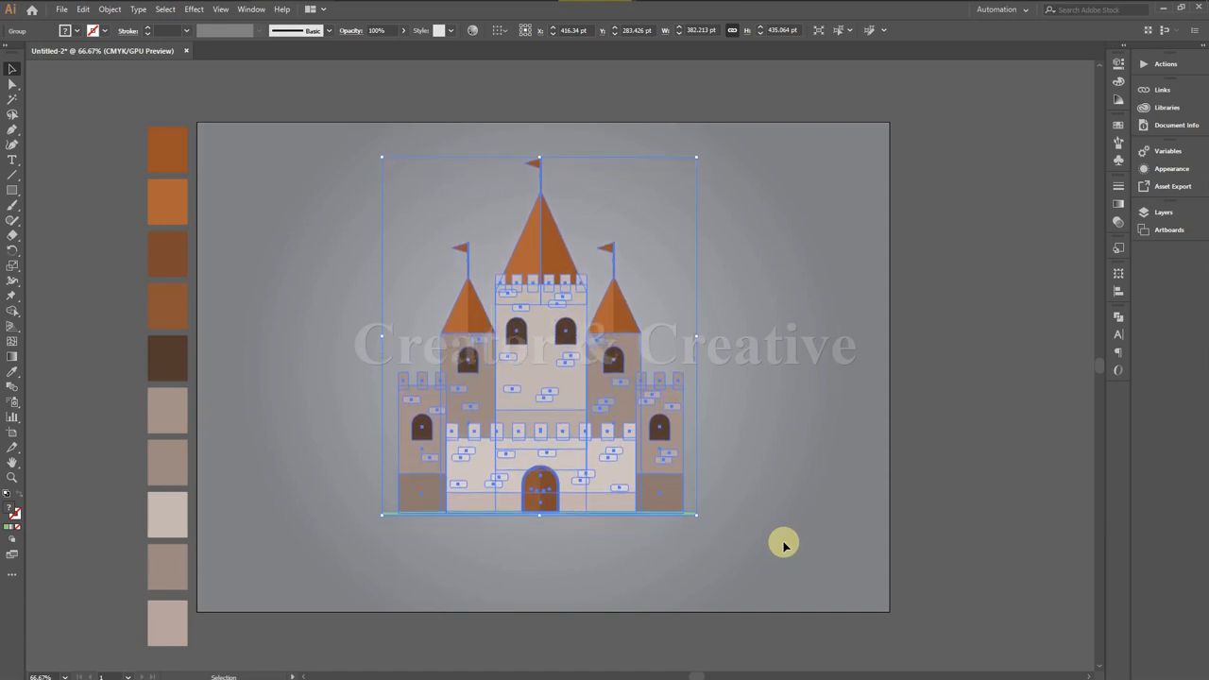
{"action": "left_click", "coordinate": [766, 518]}
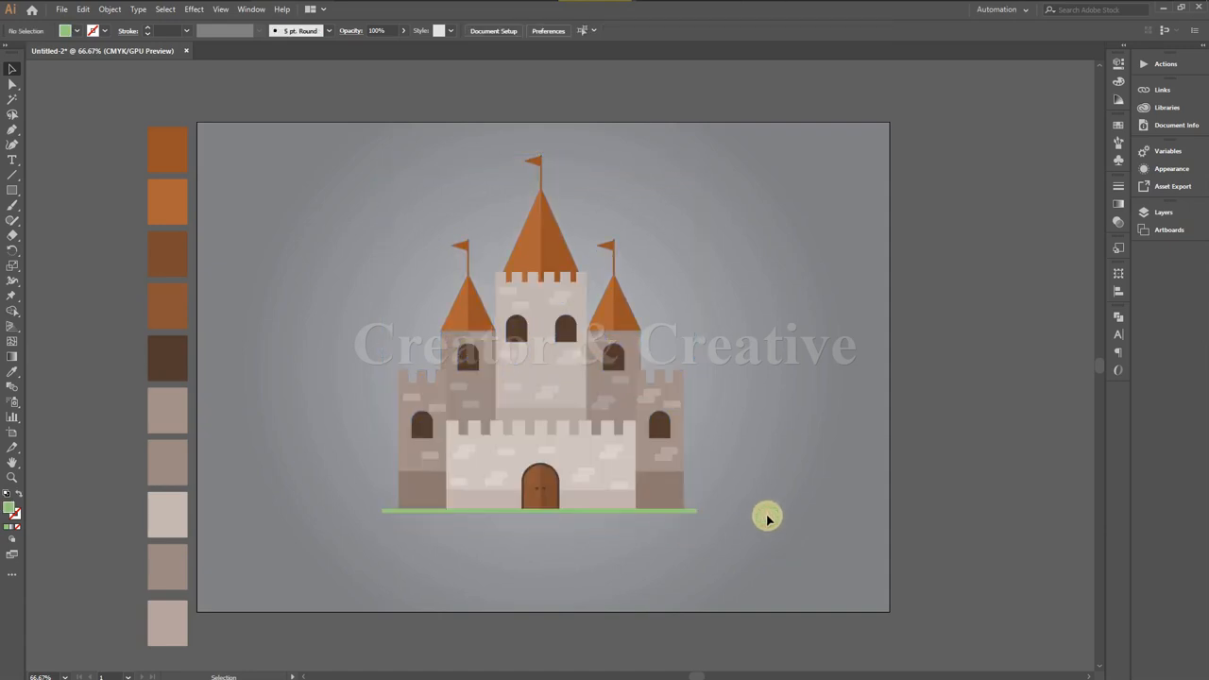